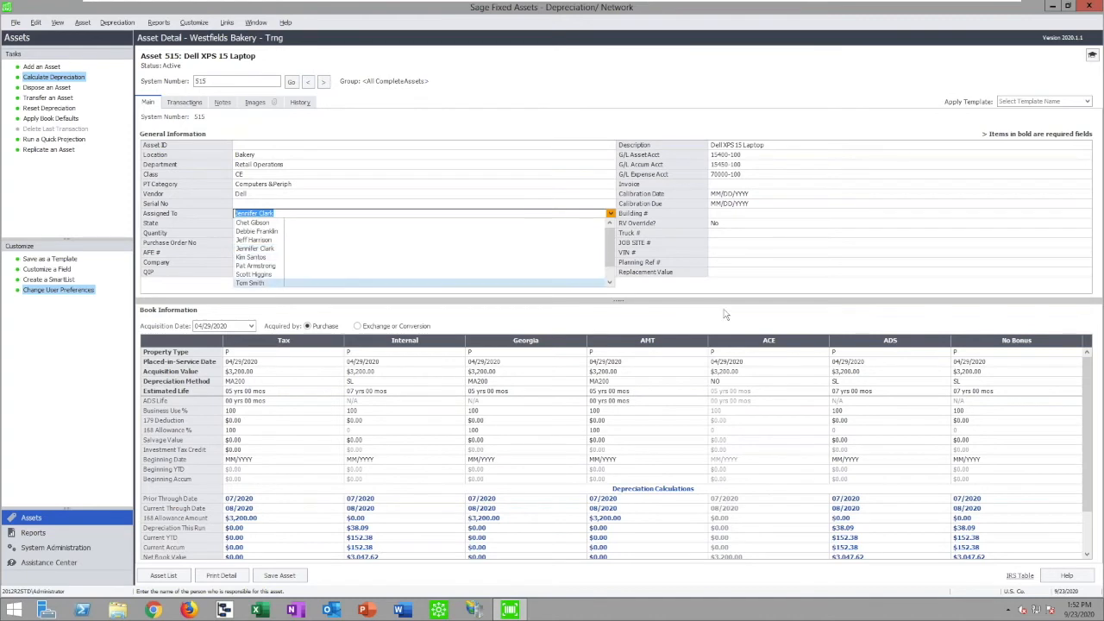
Examine the book defaults and short years in the Westfields Bakery - Trng company settings, leaving them without saving.
left_click(724, 318)
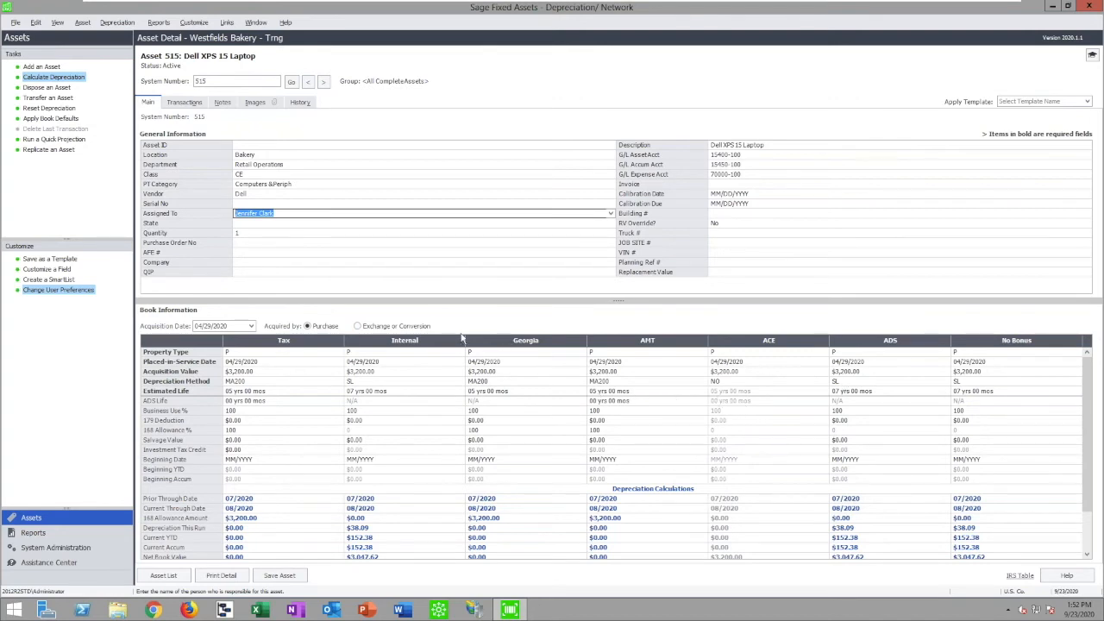
left_click(17, 22)
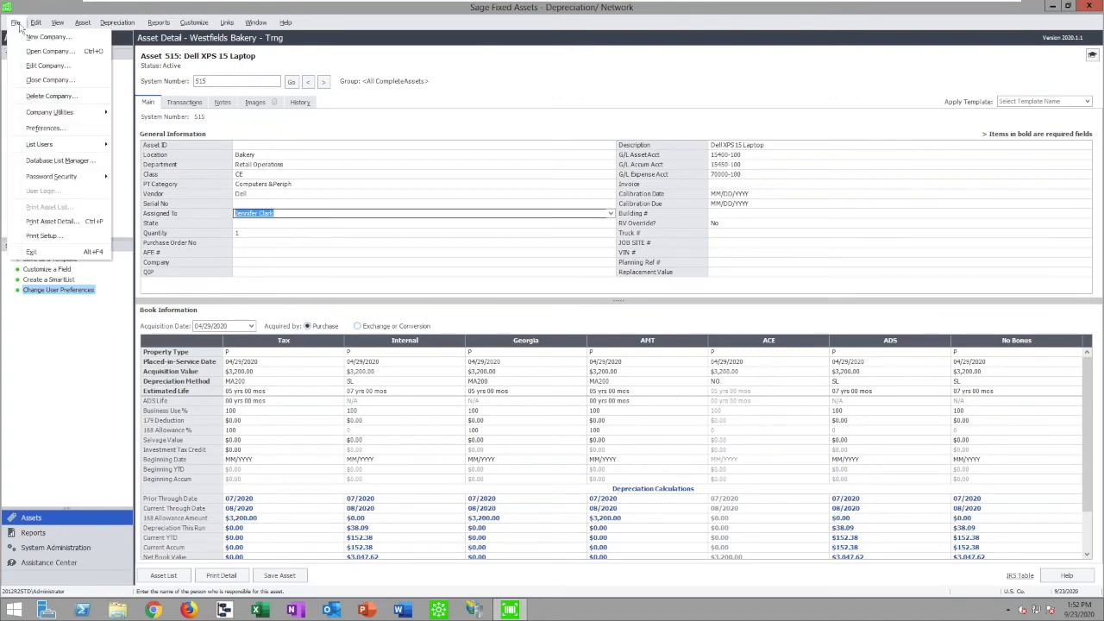
left_click(51, 66)
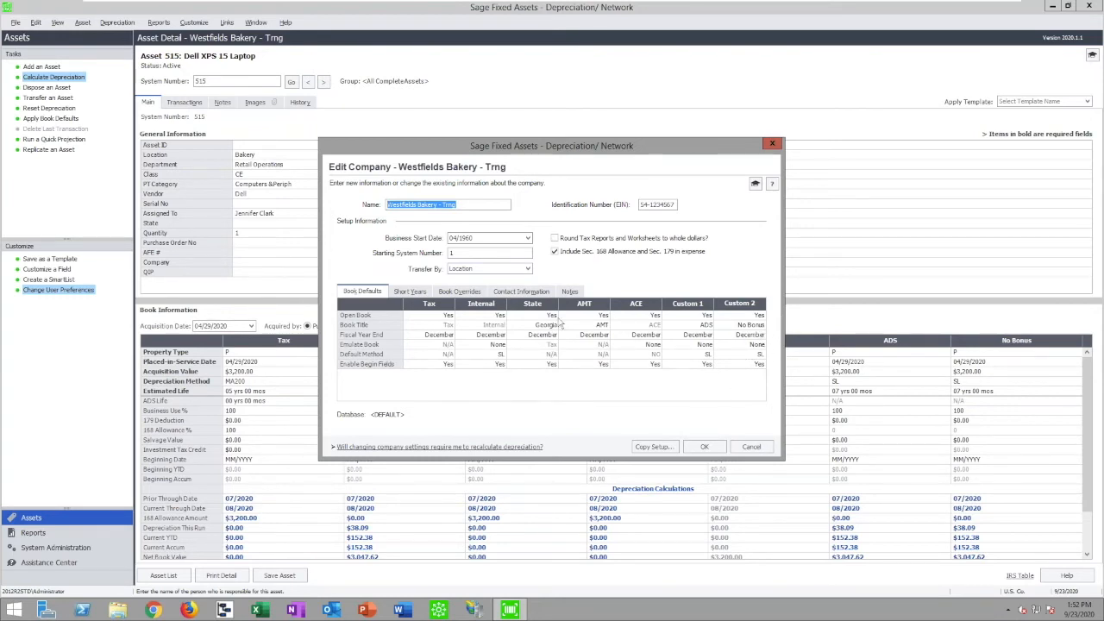
left_click(595, 324)
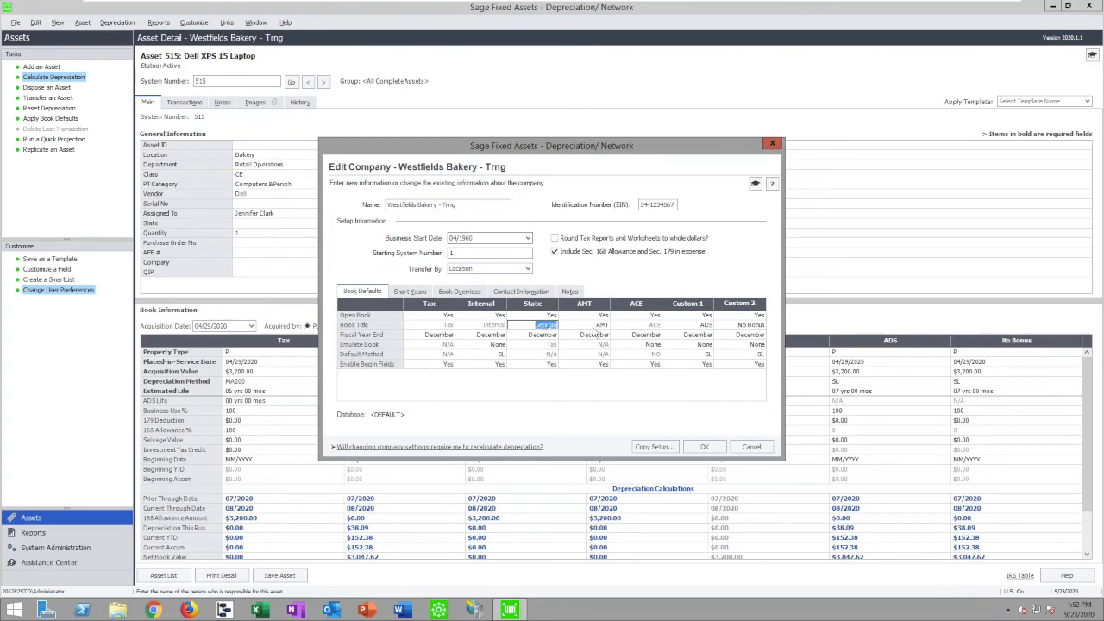
left_click(687, 327)
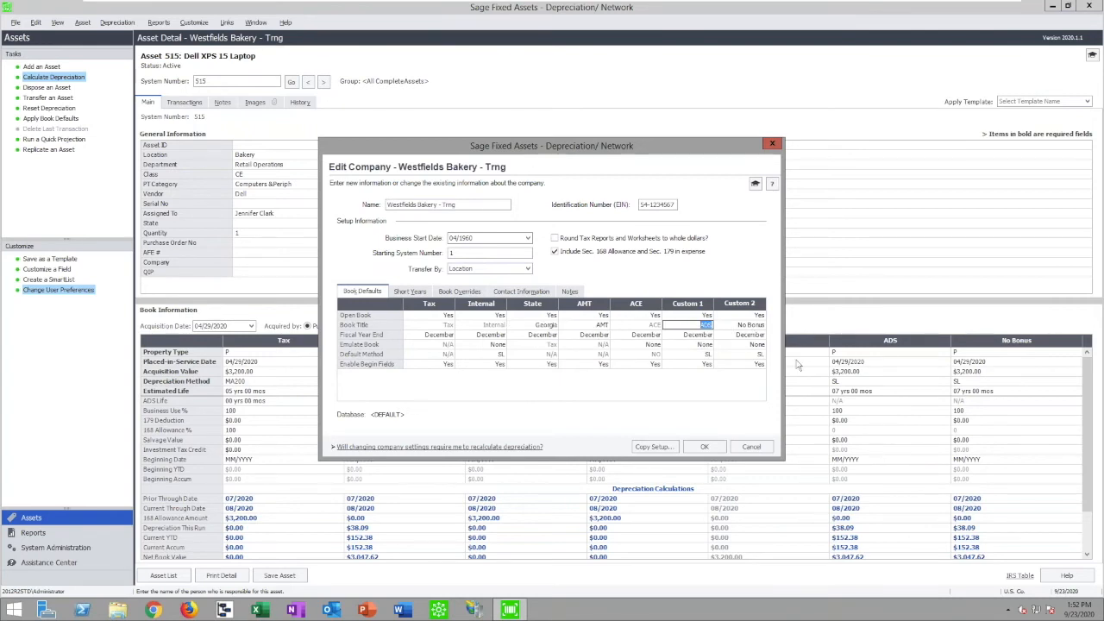
left_click(411, 292)
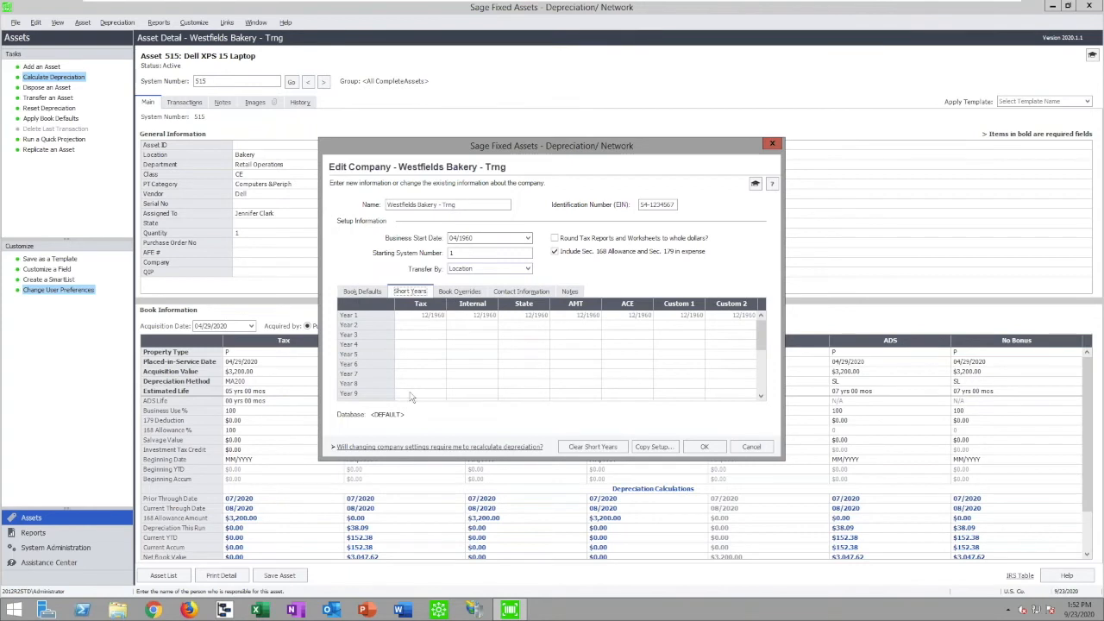
left_click(367, 292)
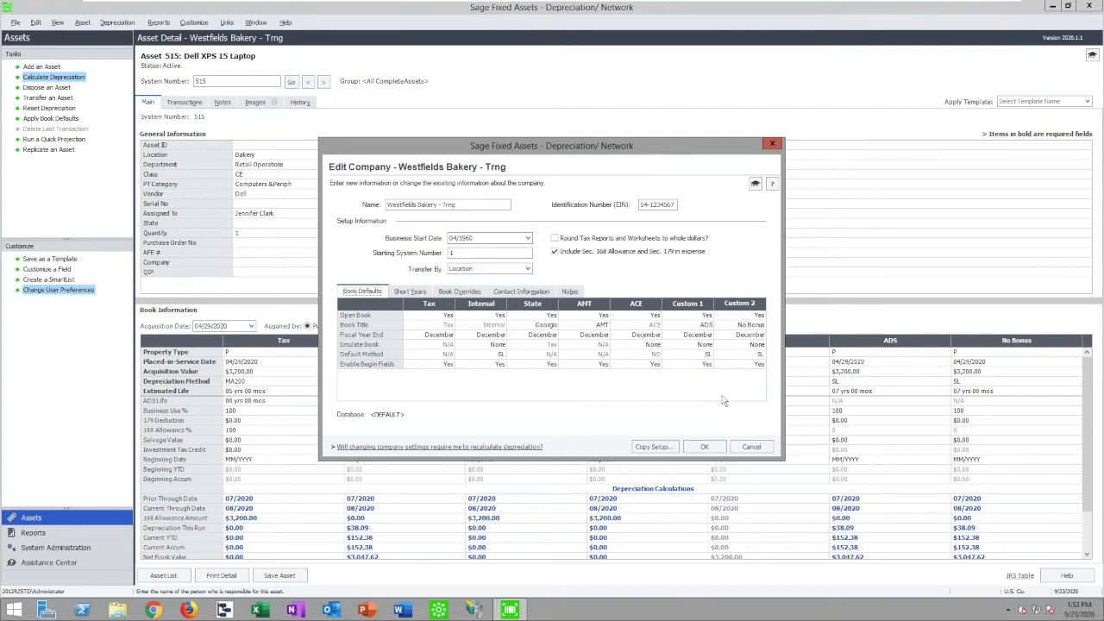
left_click(763, 446)
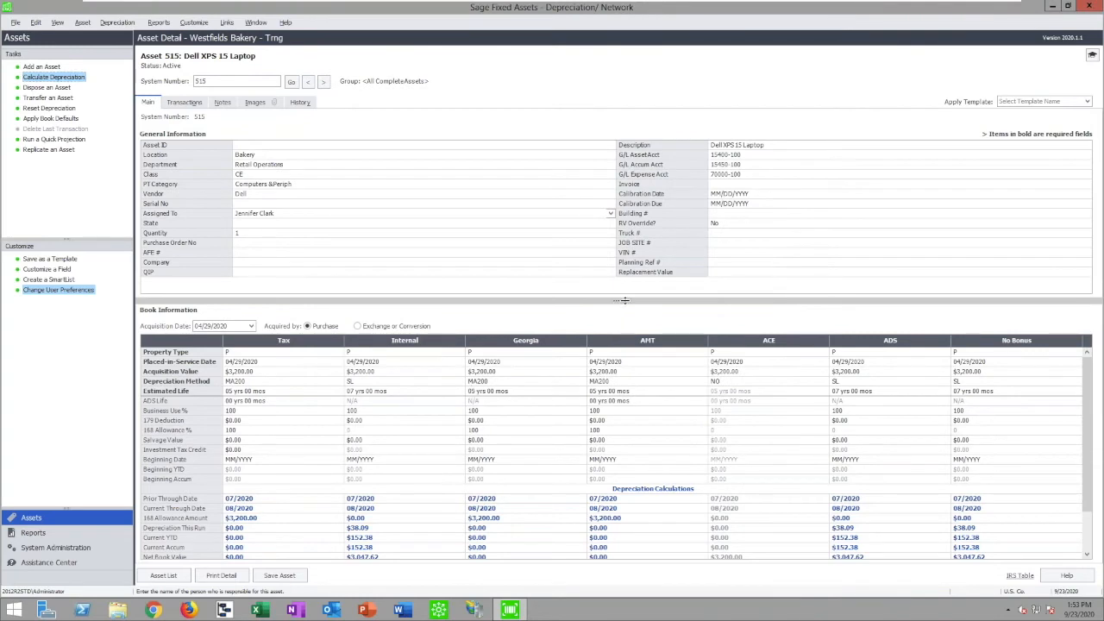
left_click_drag(624, 300, 625, 302)
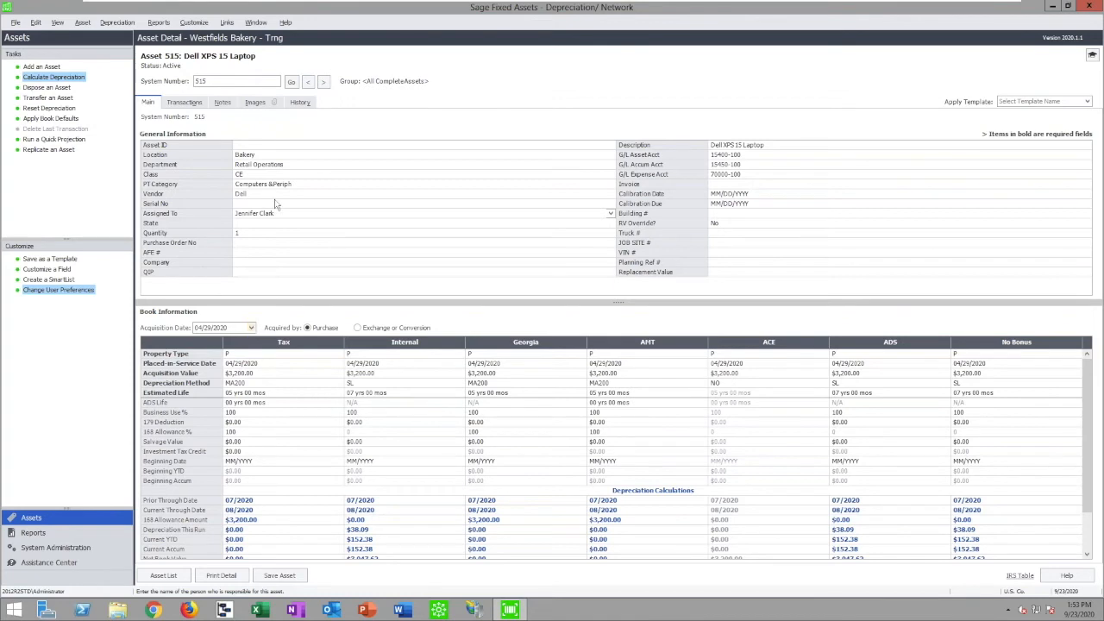
Start a new asset record and display the available entries for the Class and G/L Asset Acct fields.
left_click(43, 67)
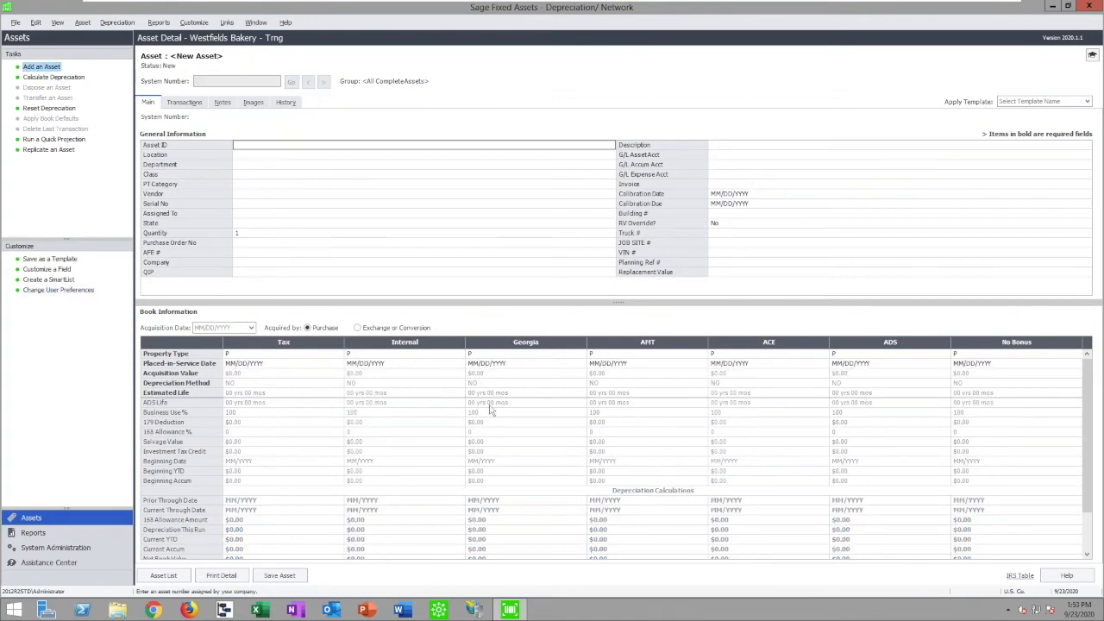
left_click(250, 175)
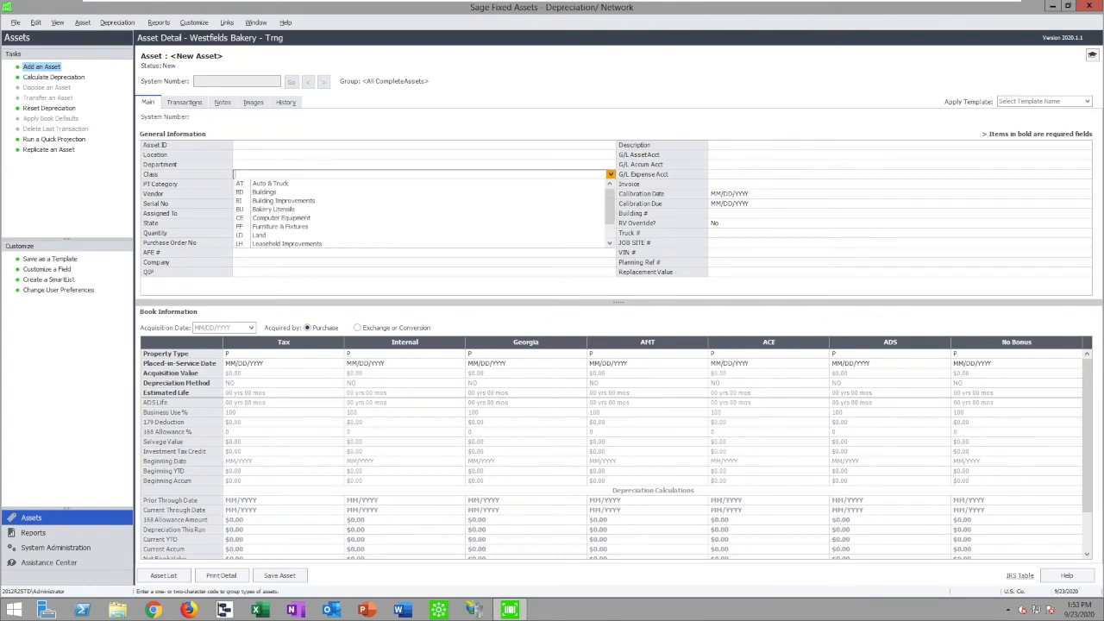
left_click(728, 155)
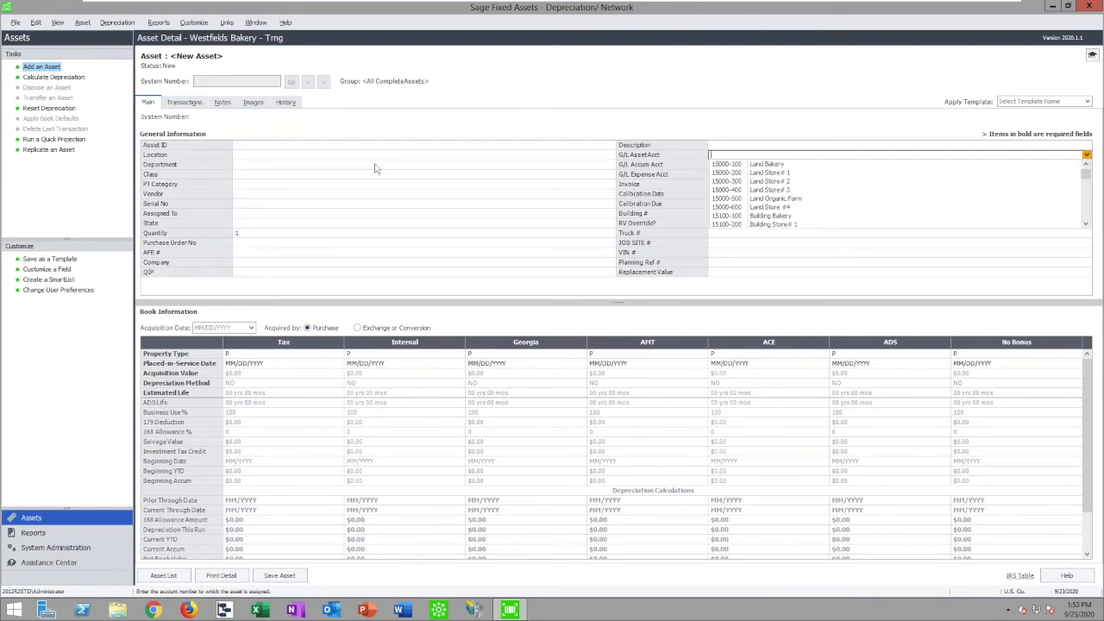
Examine the field customization and SmartList entries for the Class and G/L Asset Account fields, then cancel the customization.
left_click(244, 176)
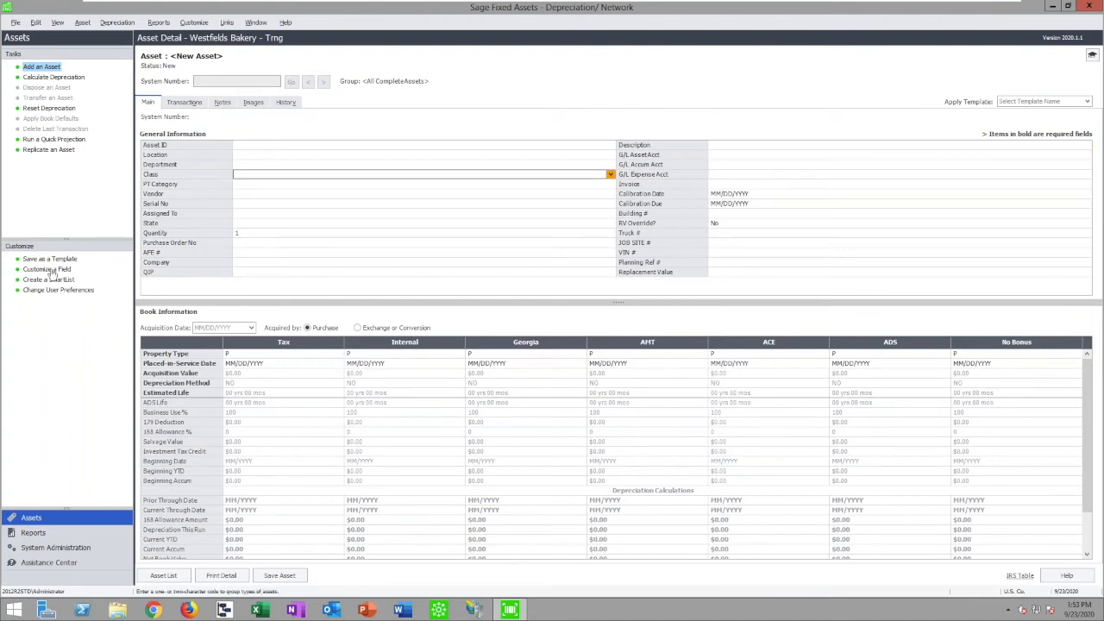
left_click(50, 270)
left_click(660, 395)
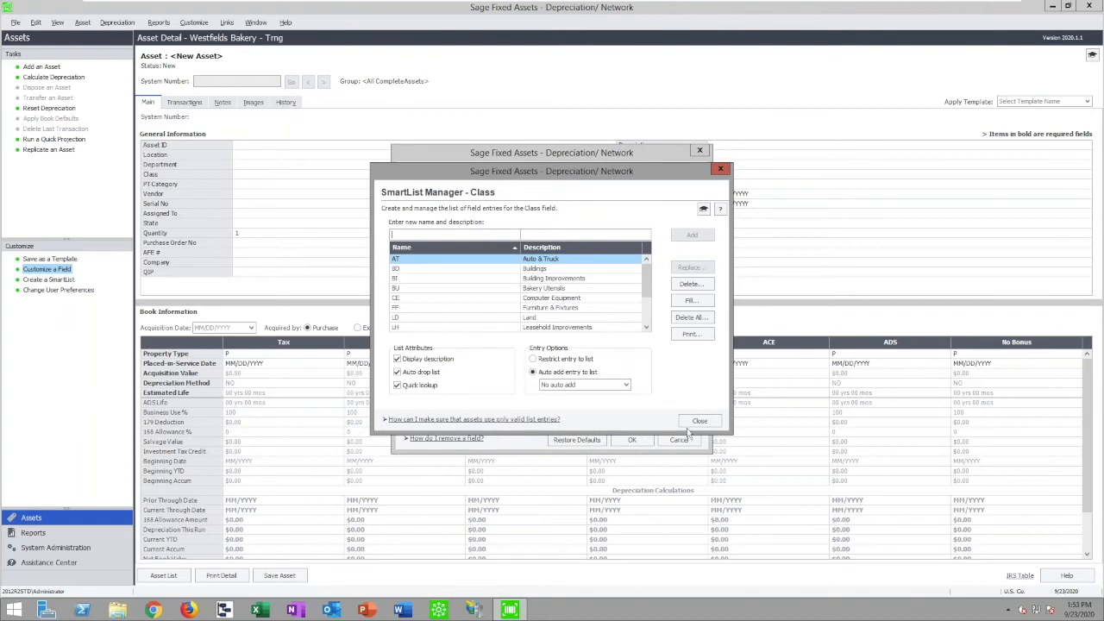
left_click(699, 421)
left_click(441, 350)
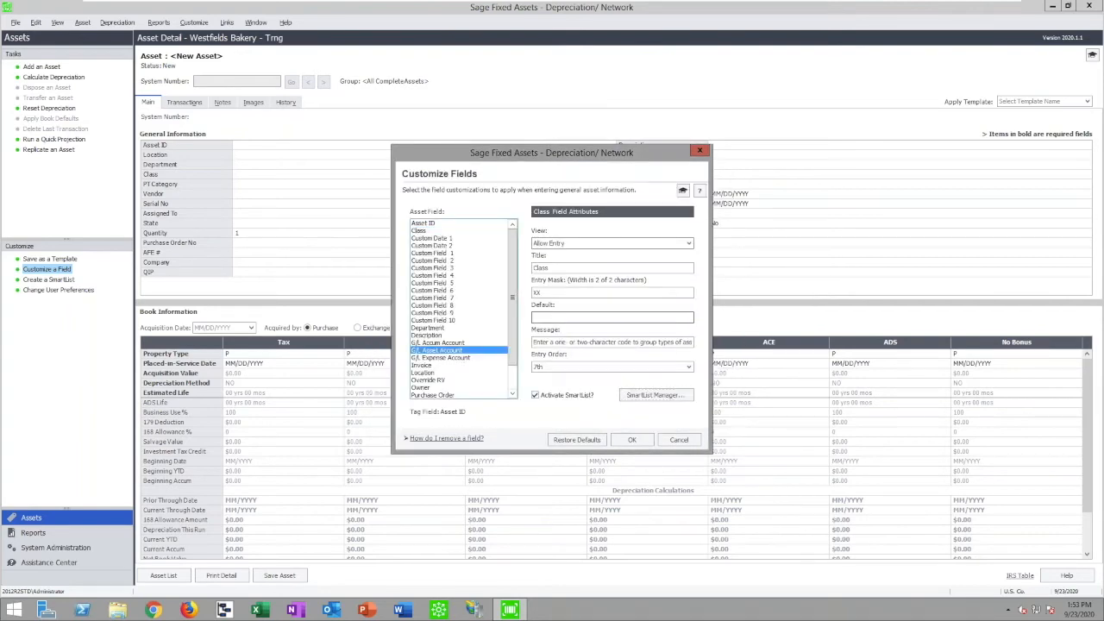
left_click(658, 395)
left_click(699, 421)
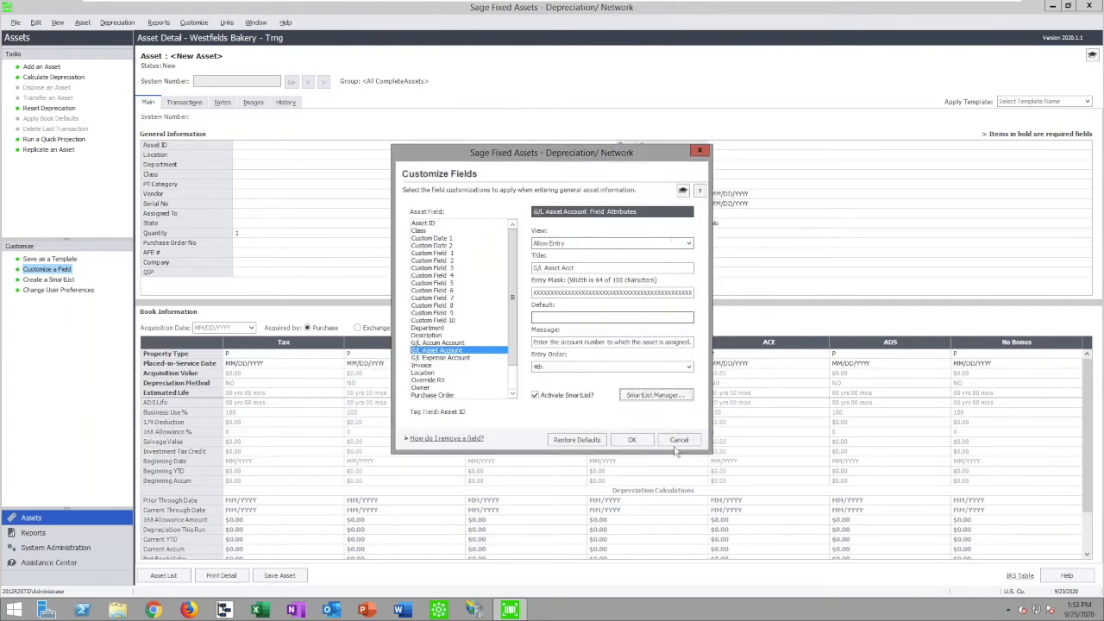
left_click(683, 443)
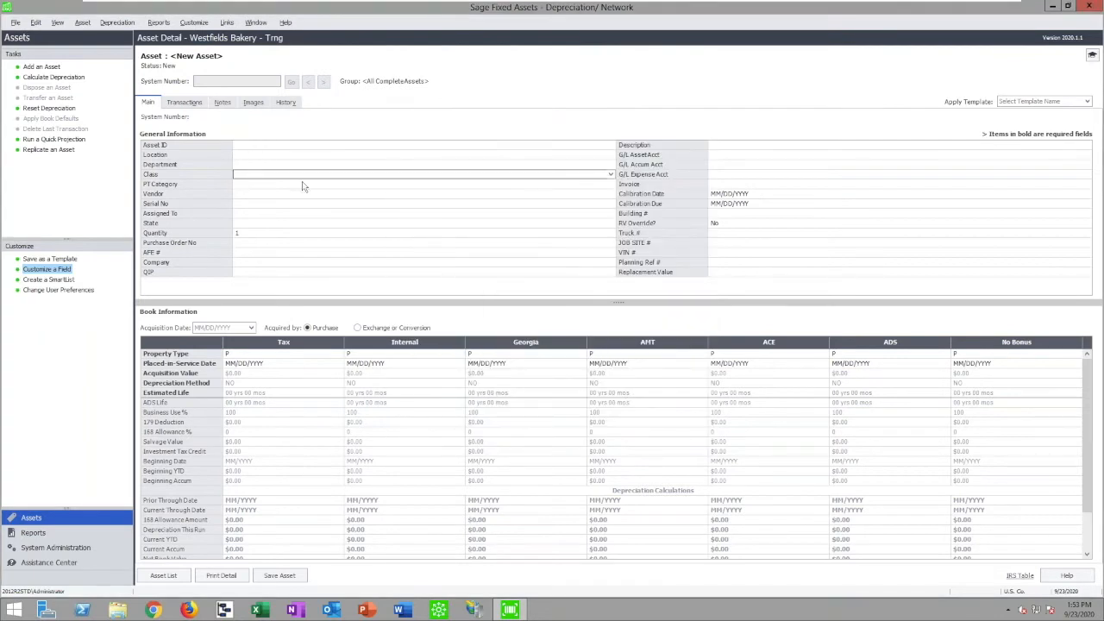
Set the new asset's class to CE (Computer Equipment) and its G/L asset account to 15400-100, Computers Bakery.
left_click(611, 174)
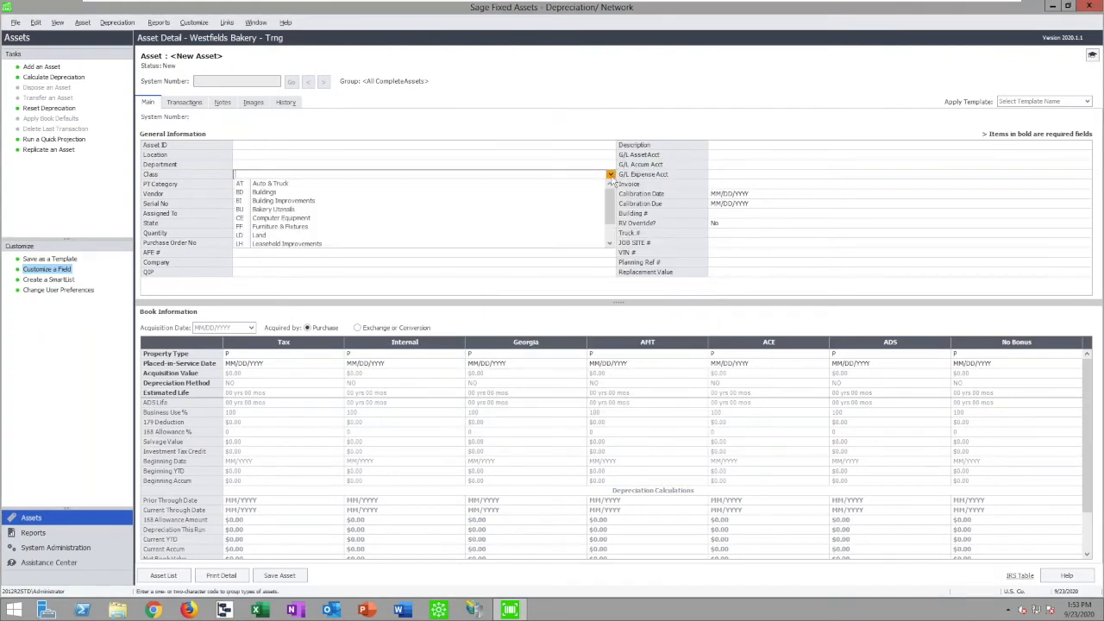
left_click(295, 218)
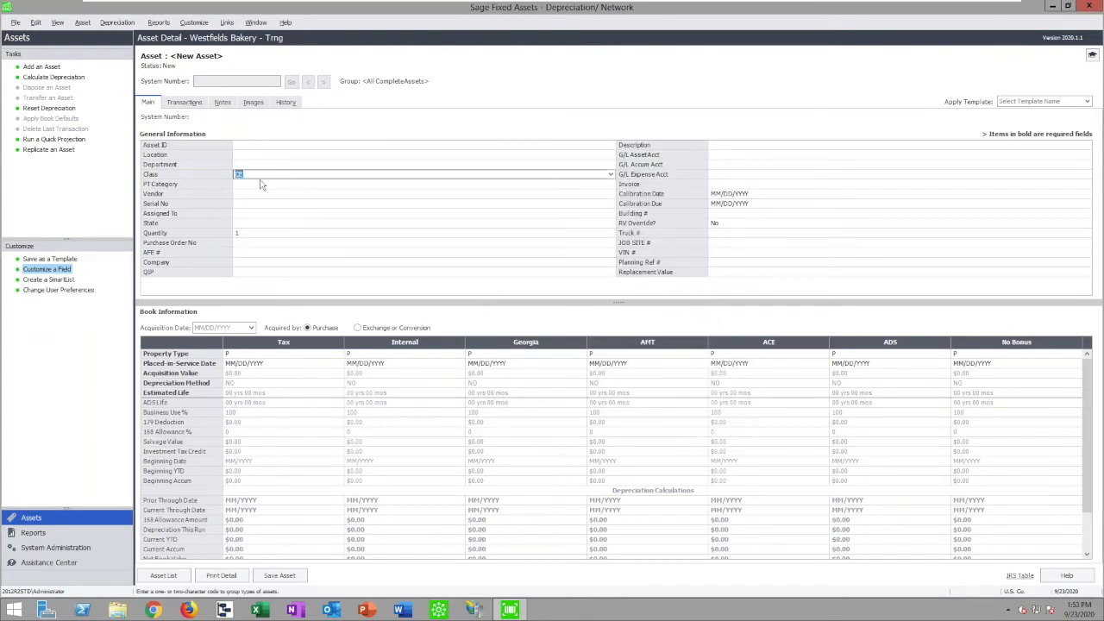
left_click(735, 155)
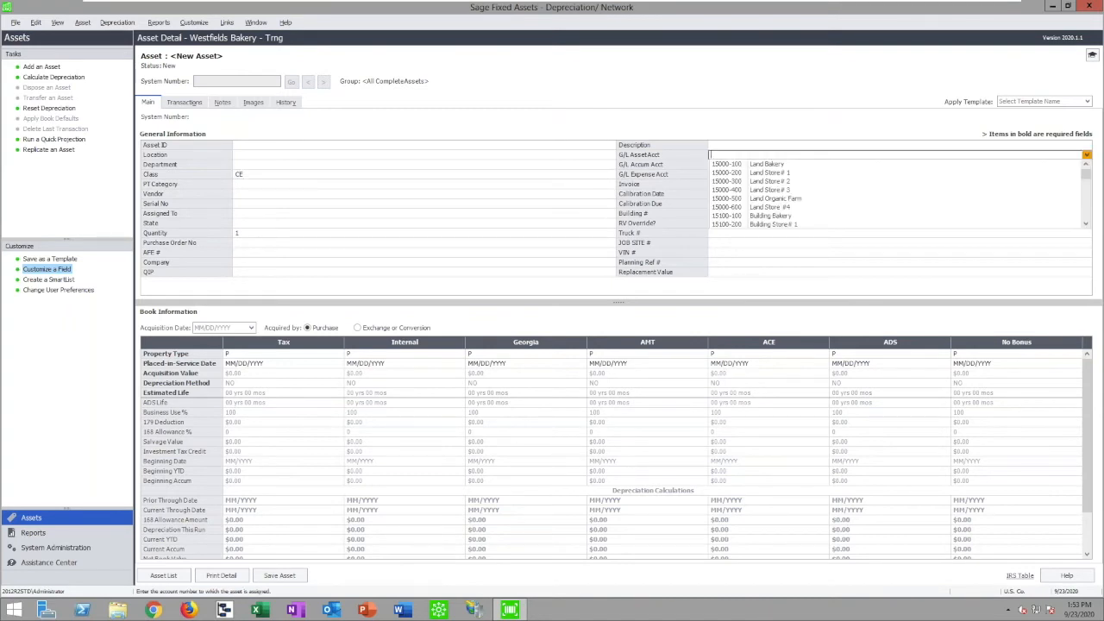
scroll(745, 200, "down", 4)
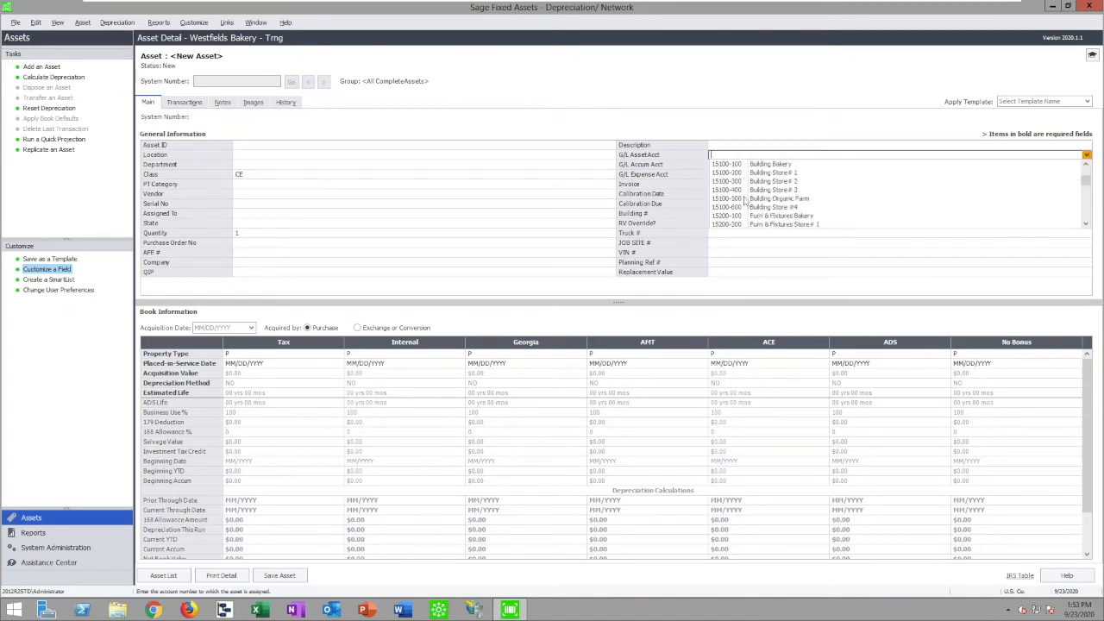
scroll(745, 200, "down", 1)
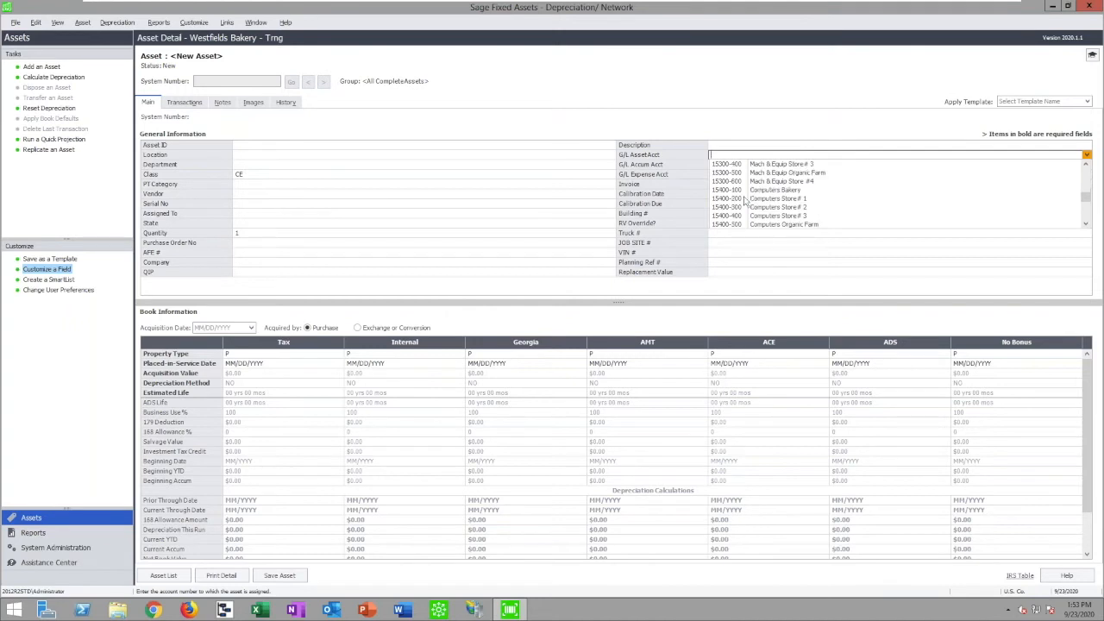
left_click(749, 195)
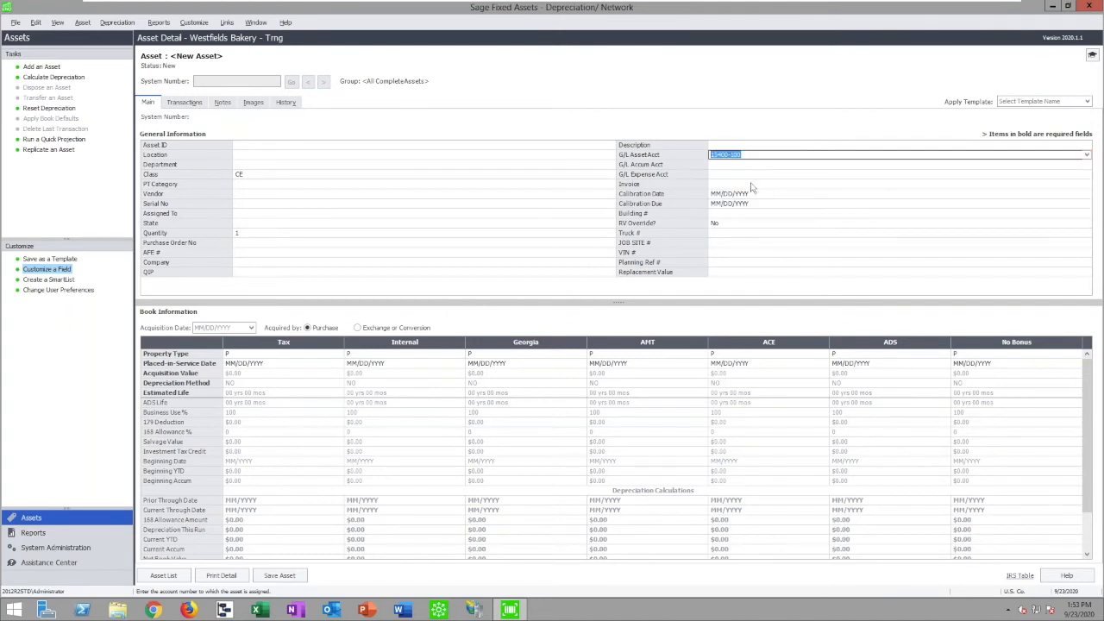
Set the new asset's acquisition date to today, 09/23/2020, and accept it as the Tax book's placed-in-service date.
left_click(251, 328)
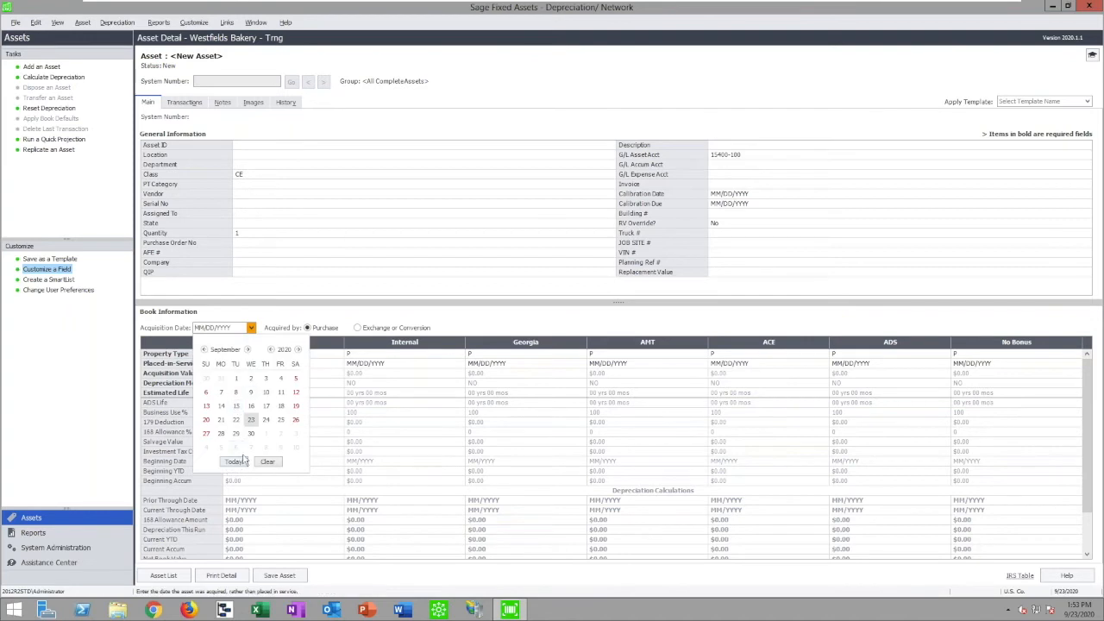
left_click(239, 462)
key("Tab")
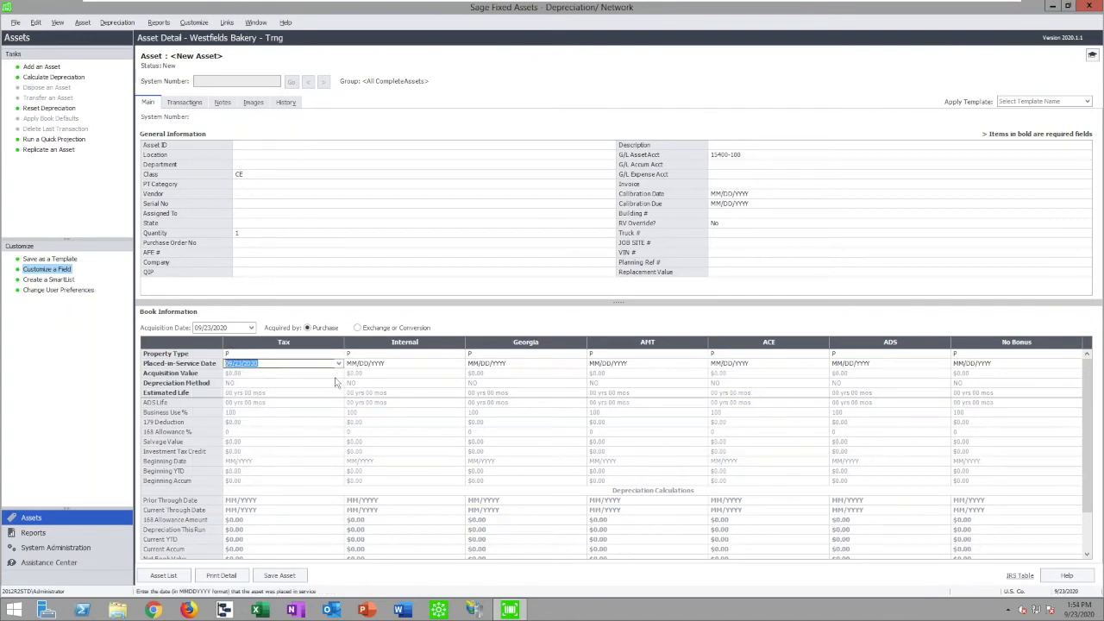
key("Tab")
Examine the Tax book's property type choices and go through its depreciation fields from method to beginning date, keeping the defaults.
left_click(250, 354)
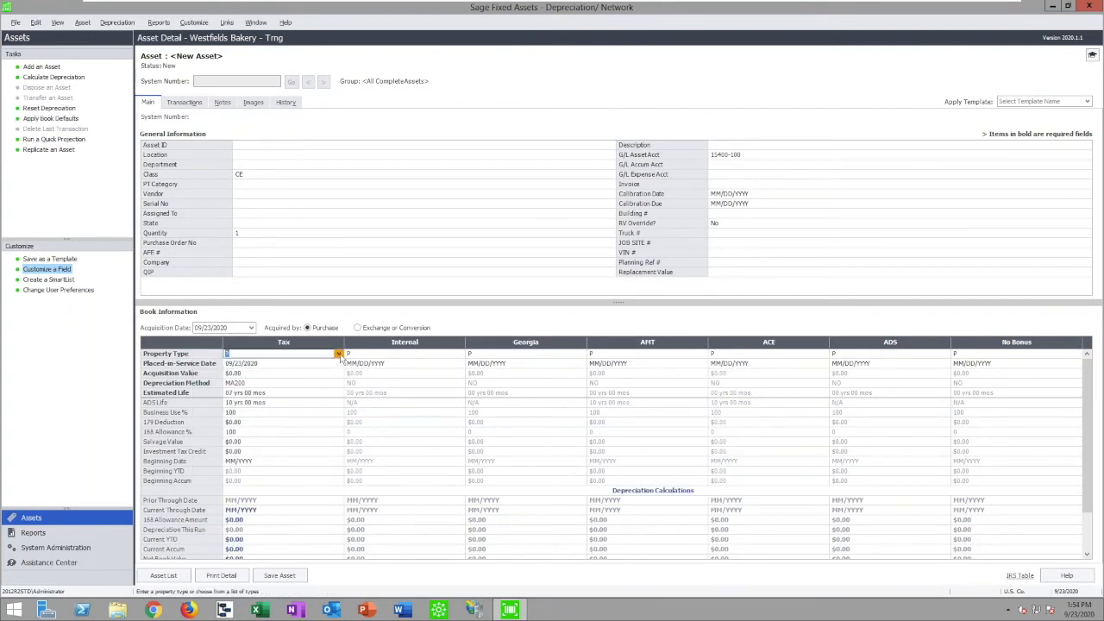
left_click(338, 354)
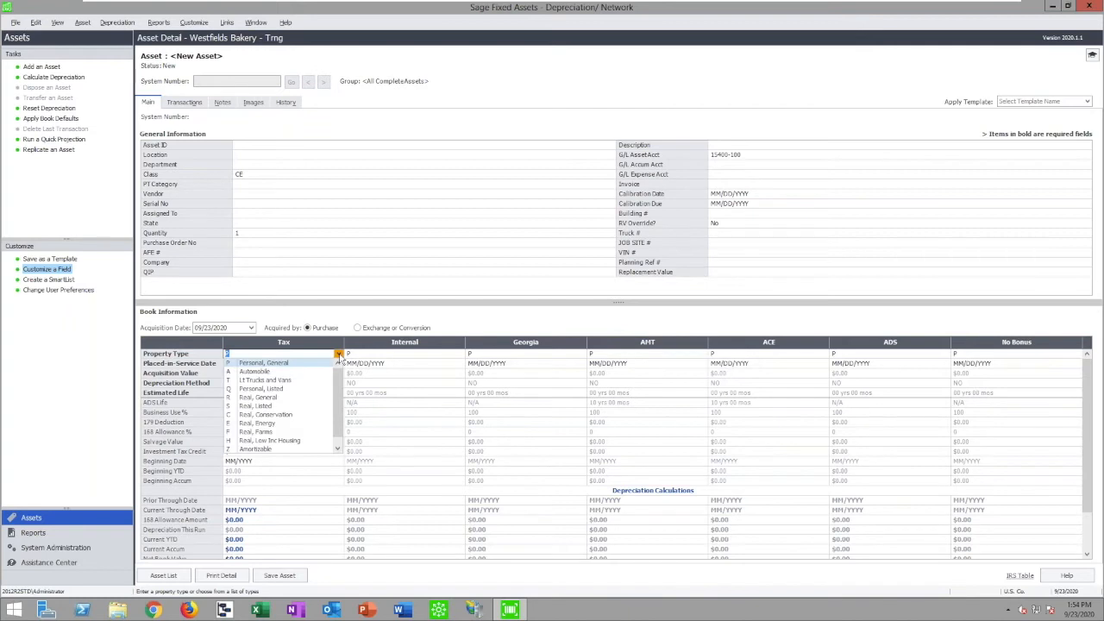
left_click(400, 314)
left_click(276, 383)
key("Tab")
key("Tab")
key("Tab")
key("Tab")
key("Tab")
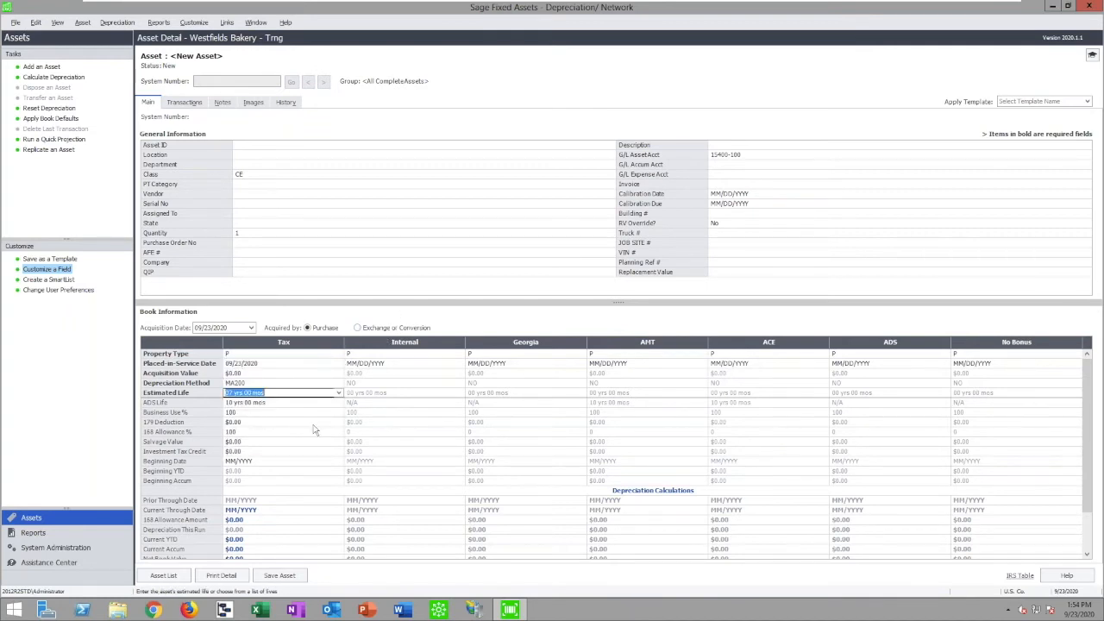
key("Tab")
key("Tab")
key("Tab")
key("Tab")
key("Tab")
key("Tab")
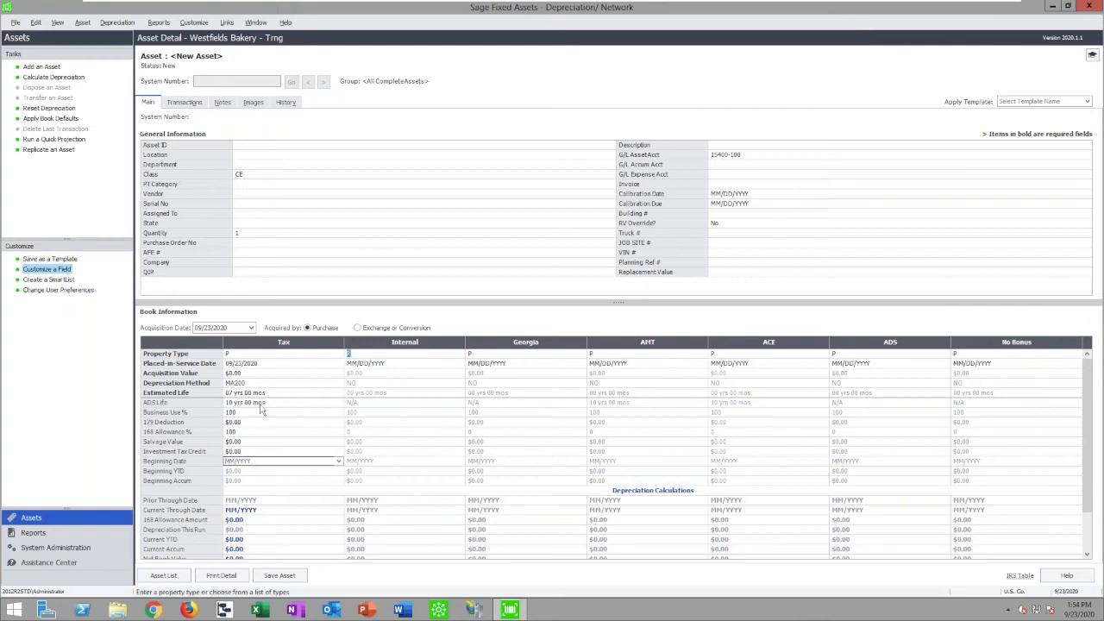
View the existing asset templates in the Save as Template dialog and leave it without saving a template.
left_click(50, 260)
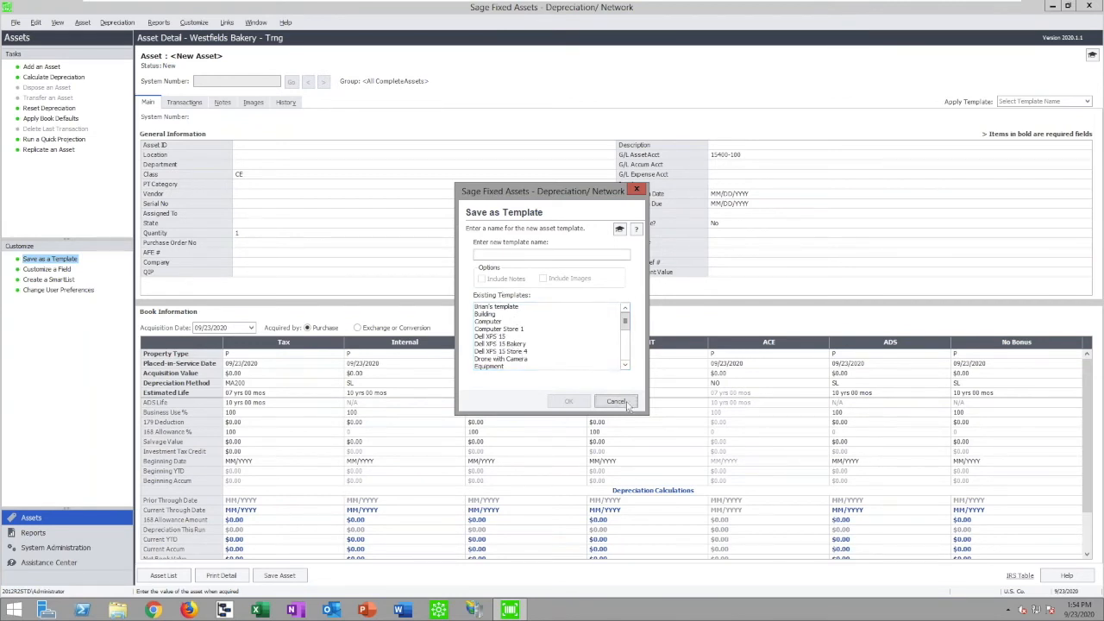
left_click(616, 402)
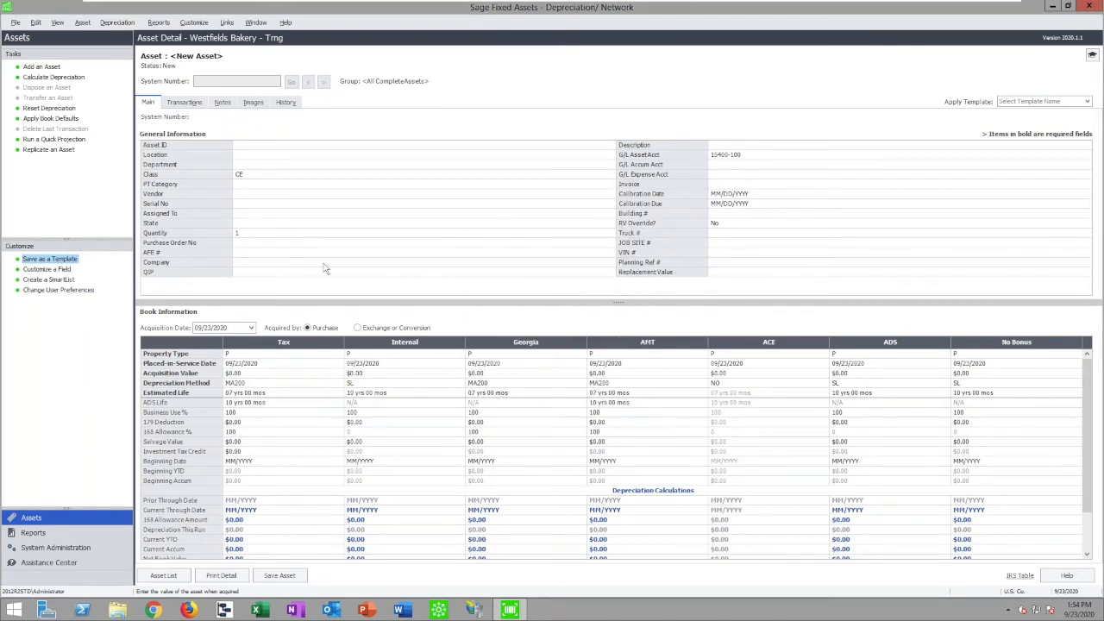
Apply the Dell XPS 15 Bakery template to the new asset and select its Description field.
left_click(1087, 101)
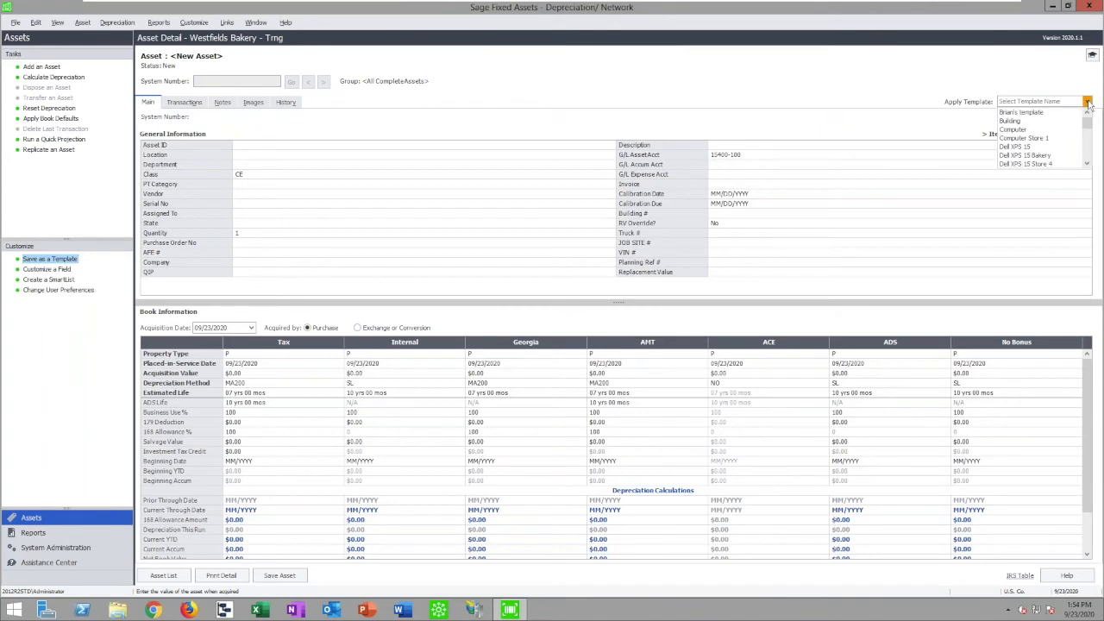
left_click(1042, 156)
left_click(635, 345)
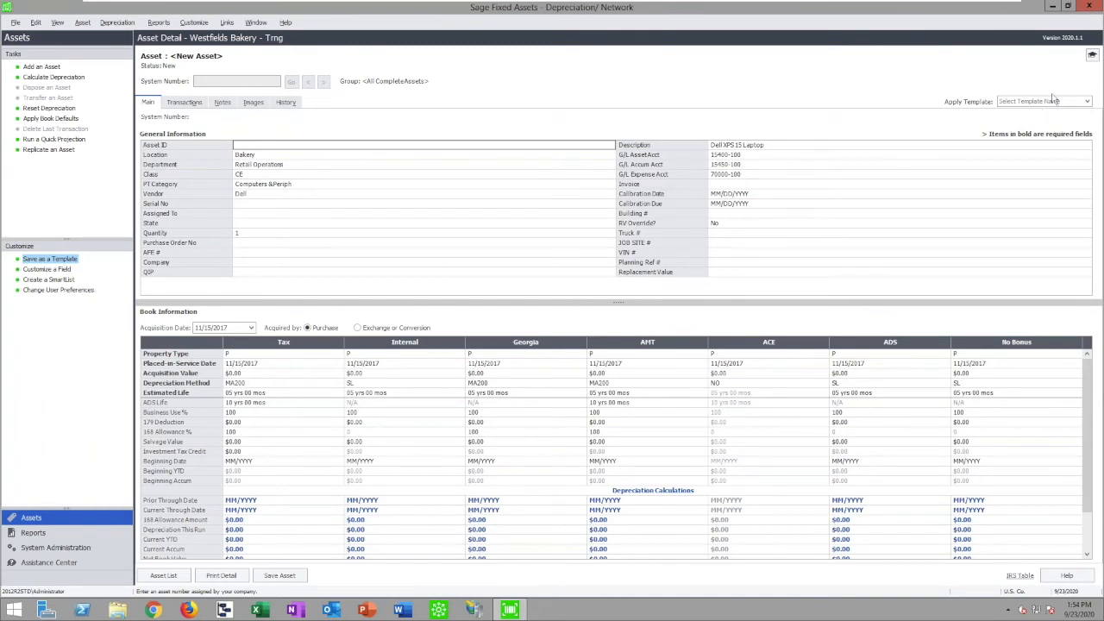
left_click(1087, 101)
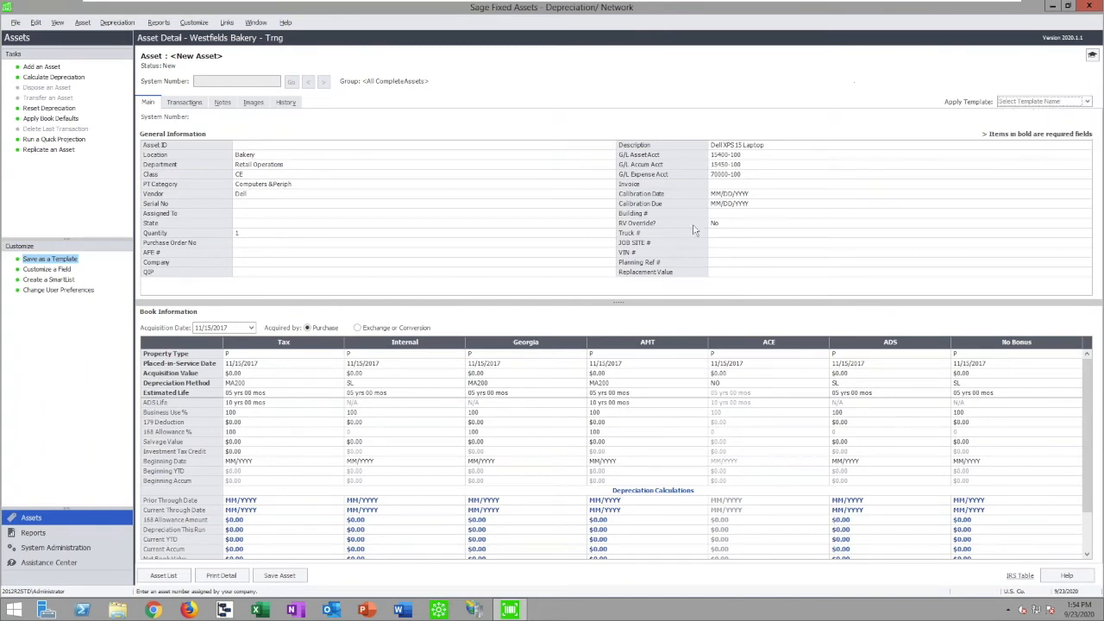
left_click(761, 147)
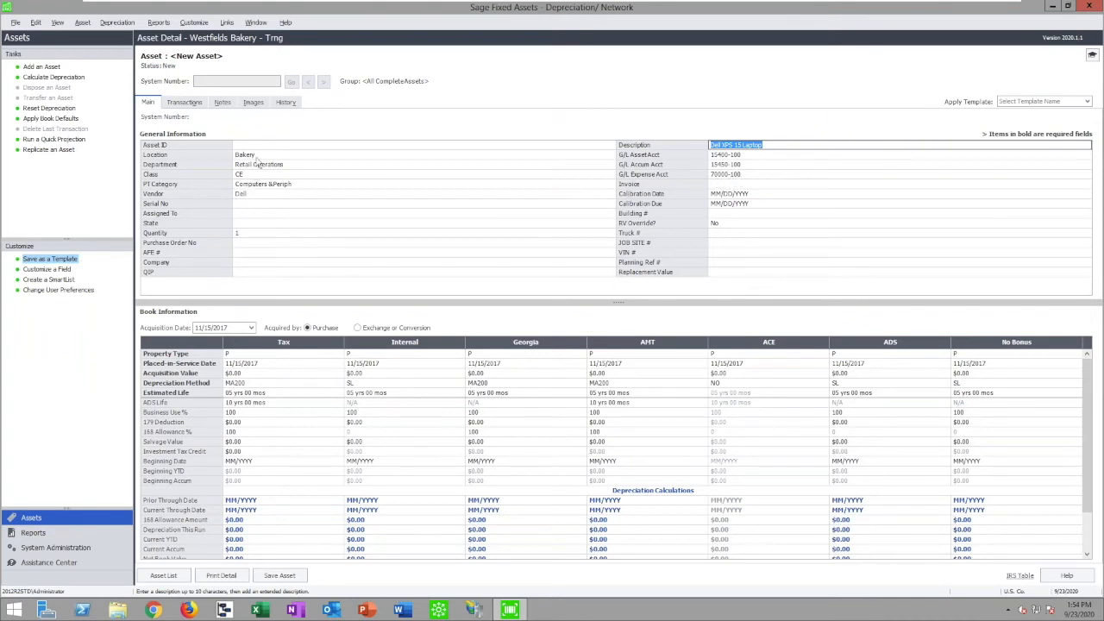
Examine the property type, depreciation method and estimated life that the template filled in for the new asset's Tax and Internal books.
left_click(245, 357)
left_click(338, 354)
left_click(339, 355)
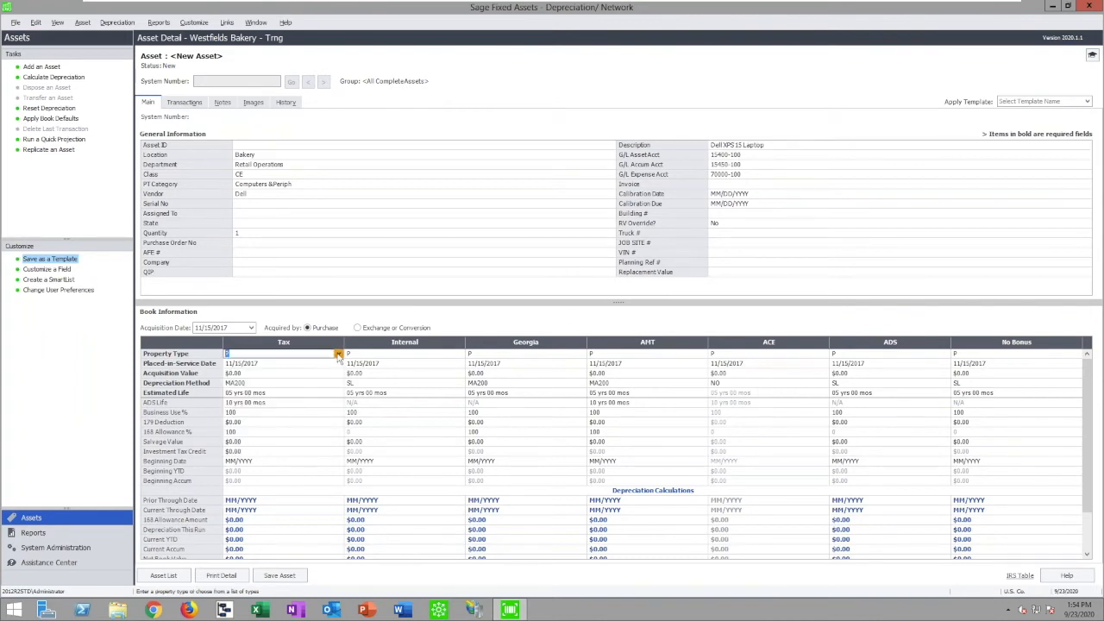
left_click(272, 385)
left_click(273, 394)
left_click(374, 383)
left_click(383, 394)
left_click(423, 354)
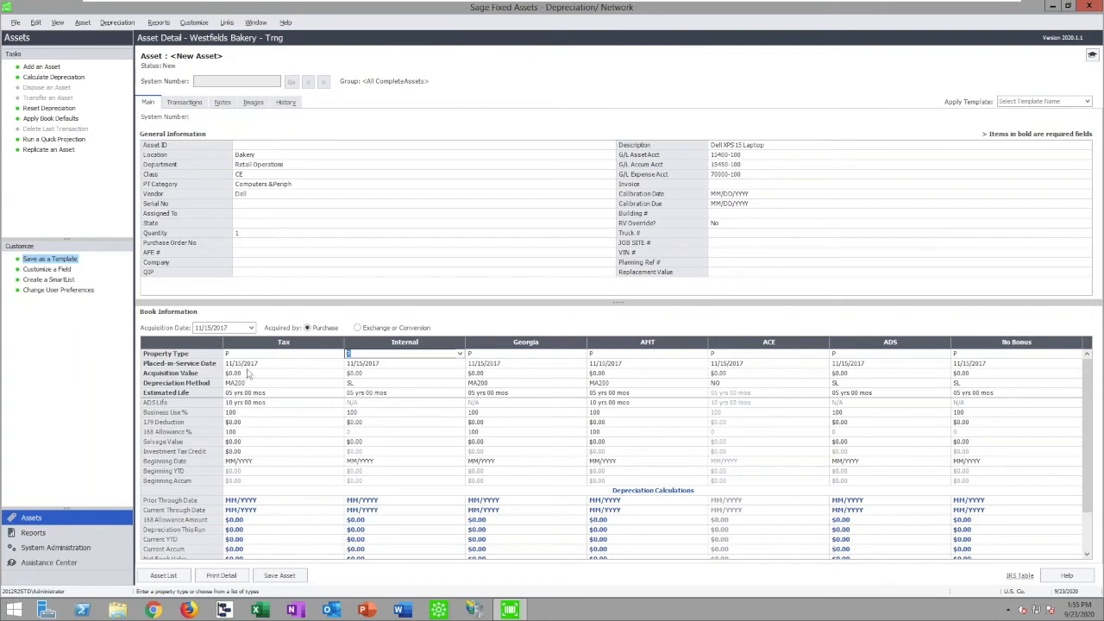
Review the new asset's placed-in-service date, acquisition date year, and acquisition value fields in the Tax, Internal and Georgia books.
left_click(255, 365)
left_click(223, 329)
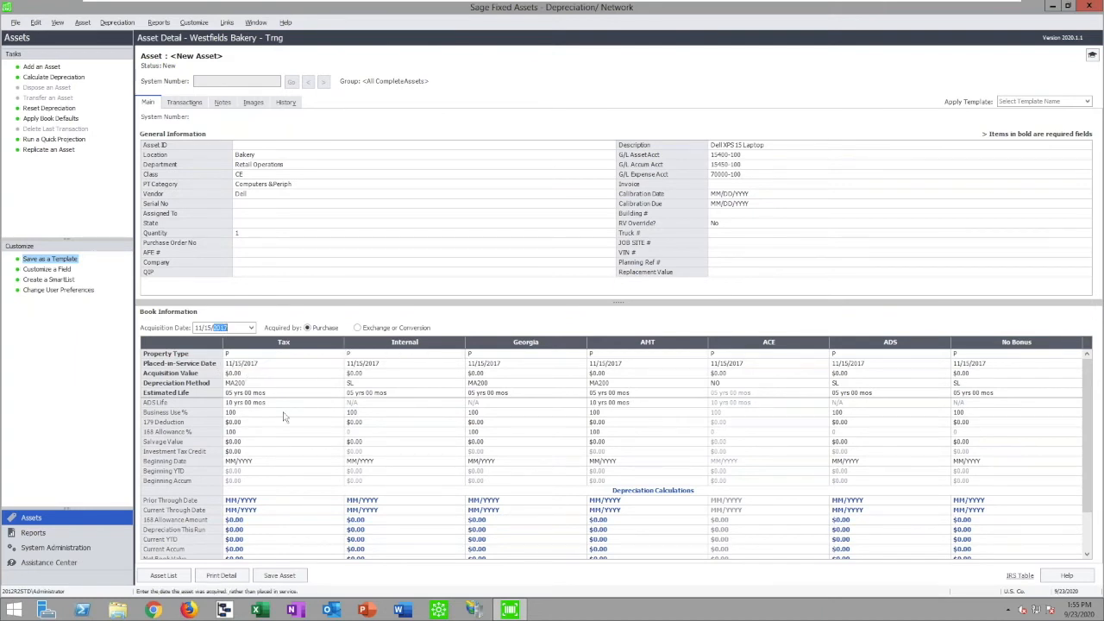
left_click(243, 374)
left_click(367, 375)
left_click(483, 374)
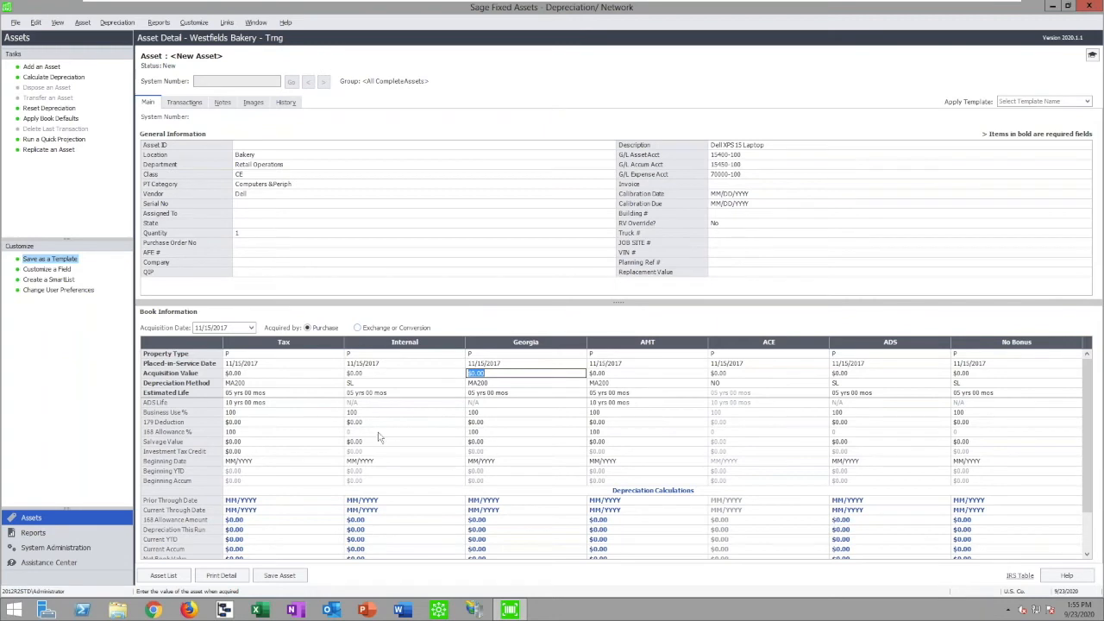
Compare the Tax book's depreciation method and property type with the Internal book's estimated life and depreciation method.
left_click(265, 383)
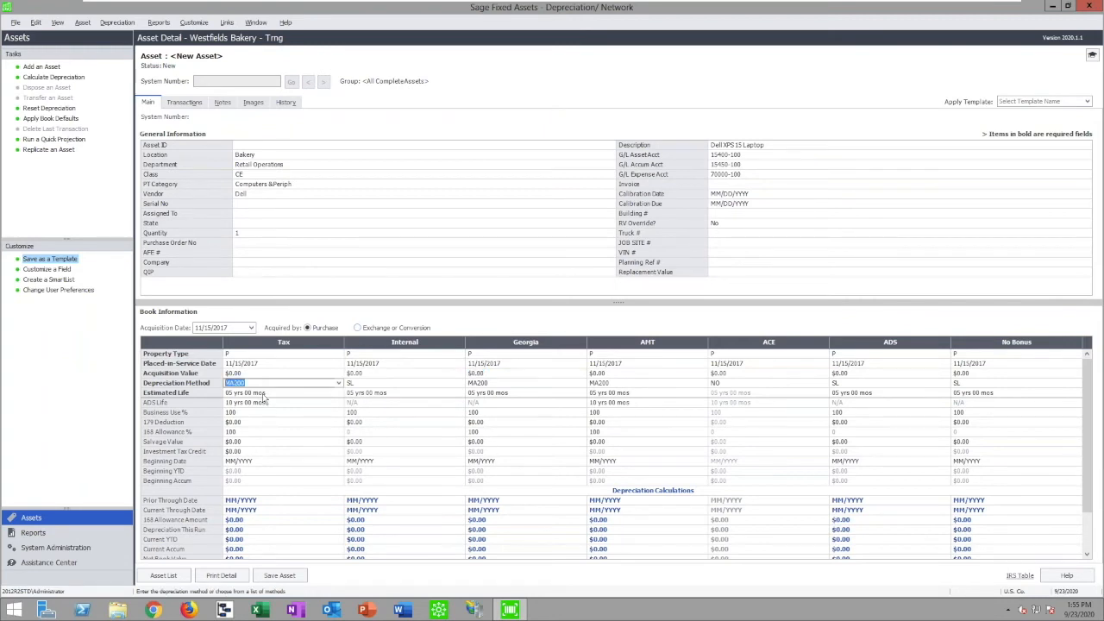
key("Tab")
left_click(267, 354)
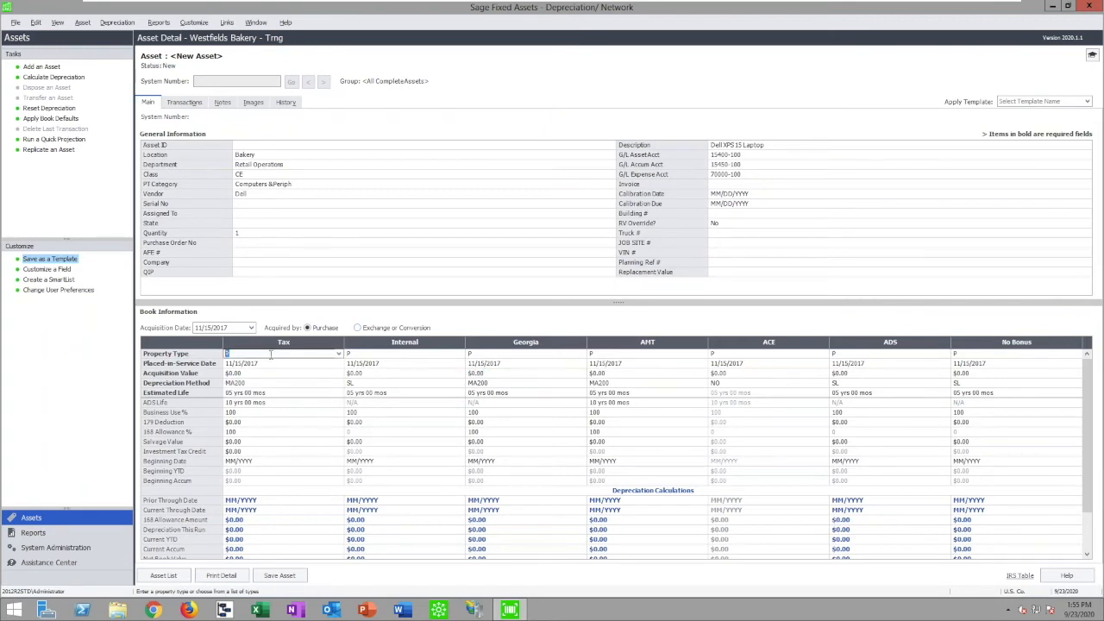
left_click(393, 393)
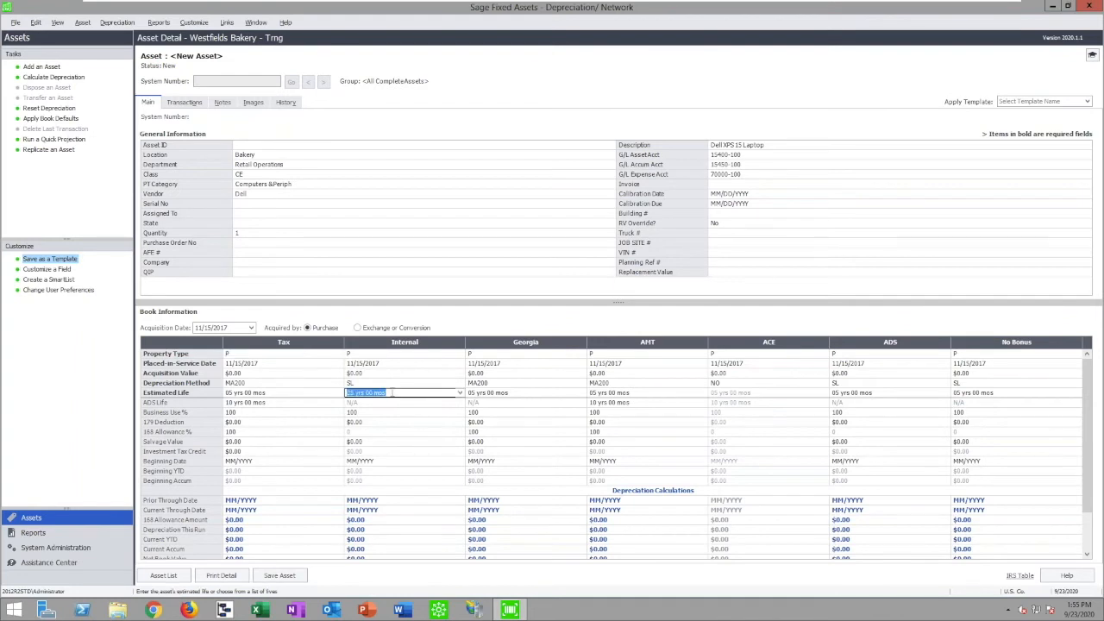
left_click(401, 384)
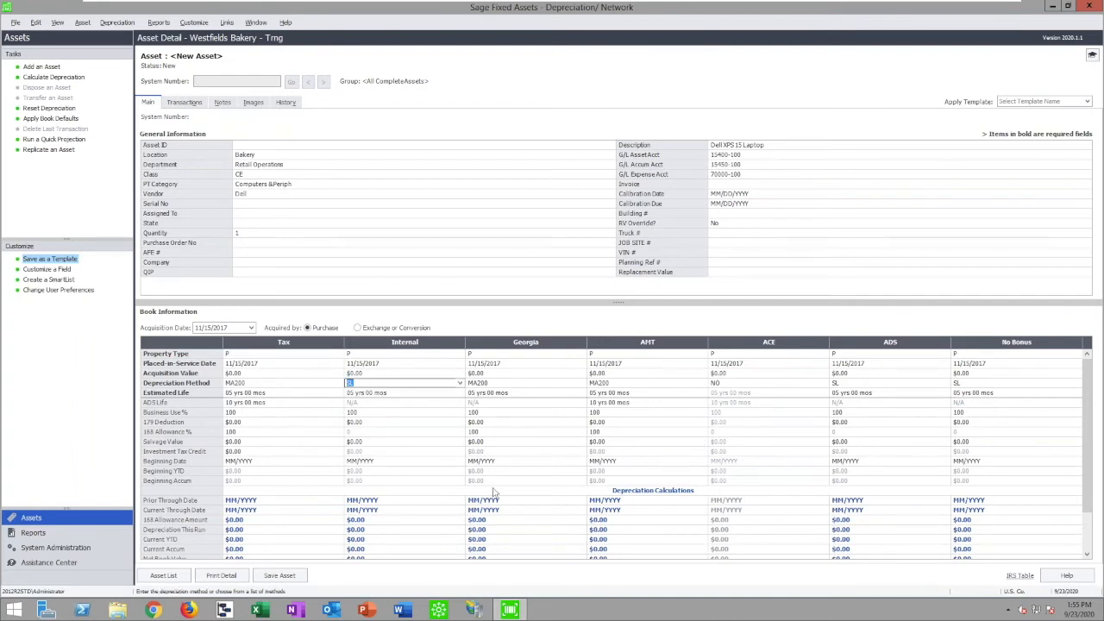
Leave the new asset without saving it, view the details of existing laptop asset 516, and return to the asset list.
left_click(164, 575)
left_click(646, 337)
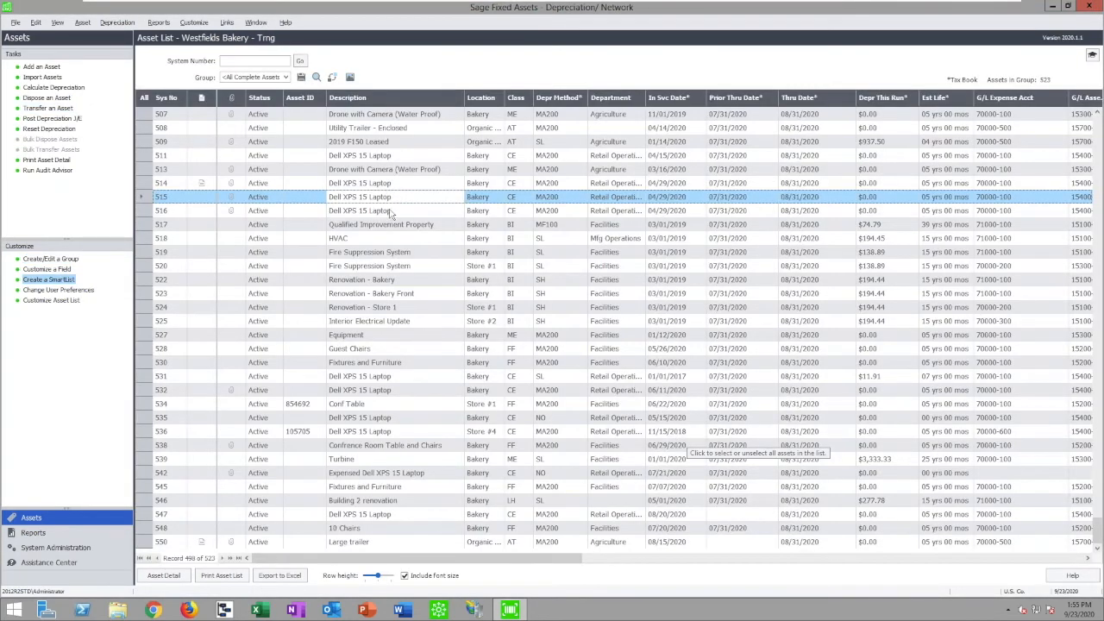
double_click(397, 214)
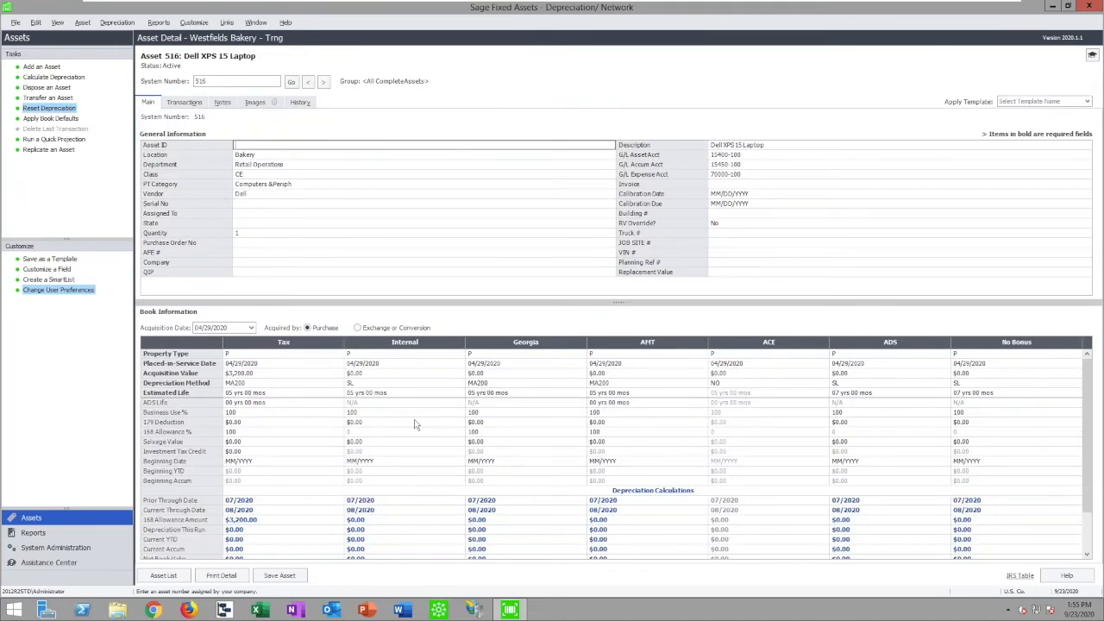
left_click(164, 575)
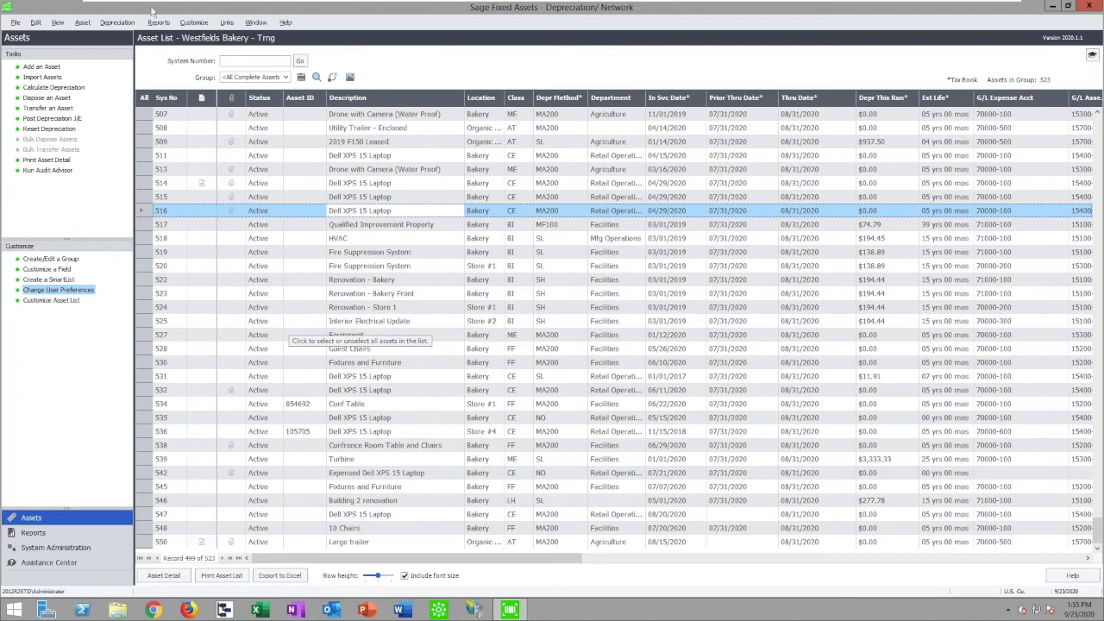
Set up a depreciation run for all complete assets in every book through 08/2020, and leave the dialog without running it.
left_click(120, 24)
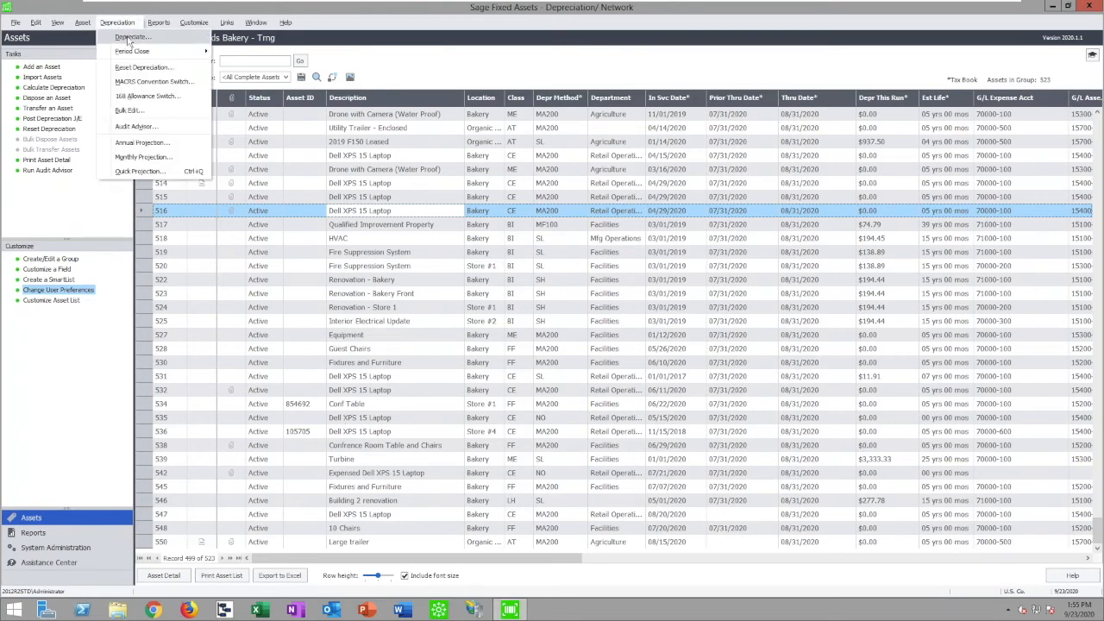
left_click(130, 38)
left_click(487, 333)
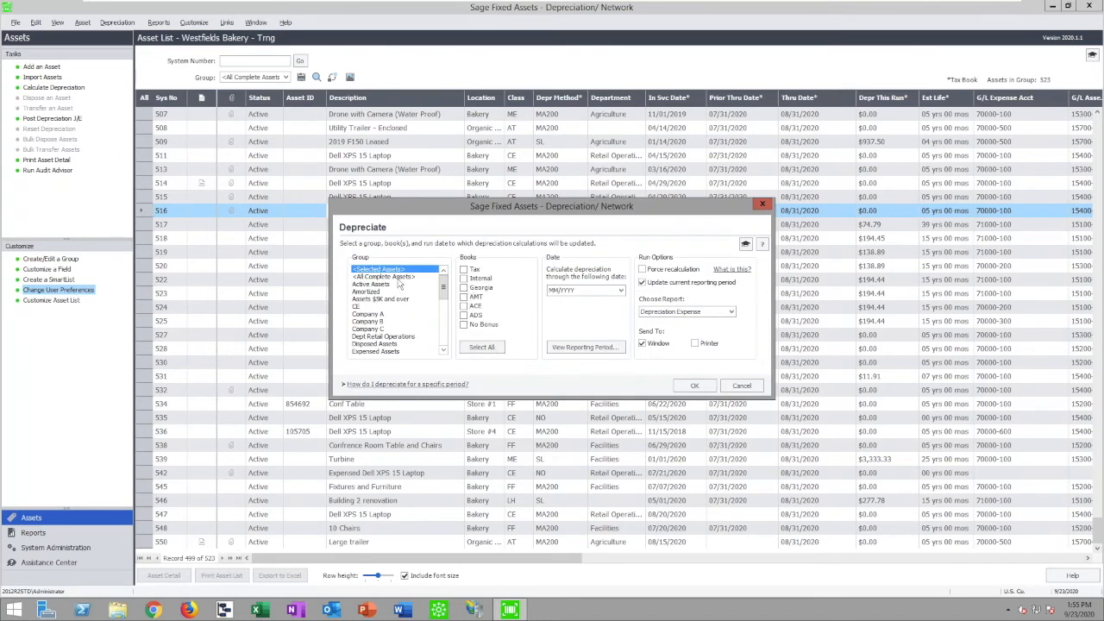
left_click(498, 350)
left_click(560, 291)
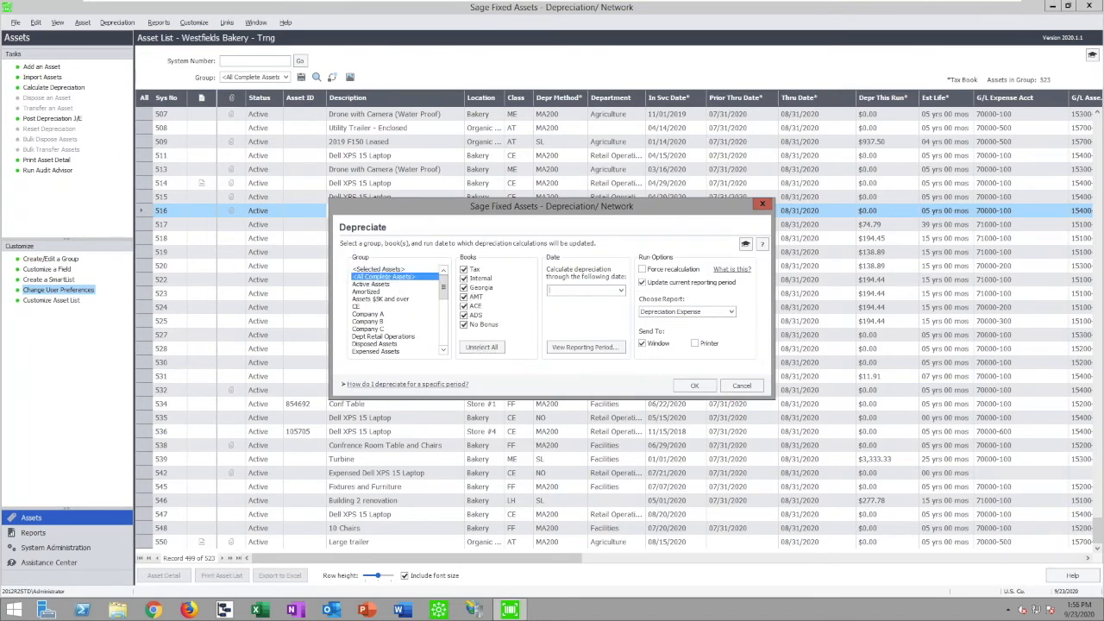
type("08/2020")
left_click(694, 386)
left_click(742, 385)
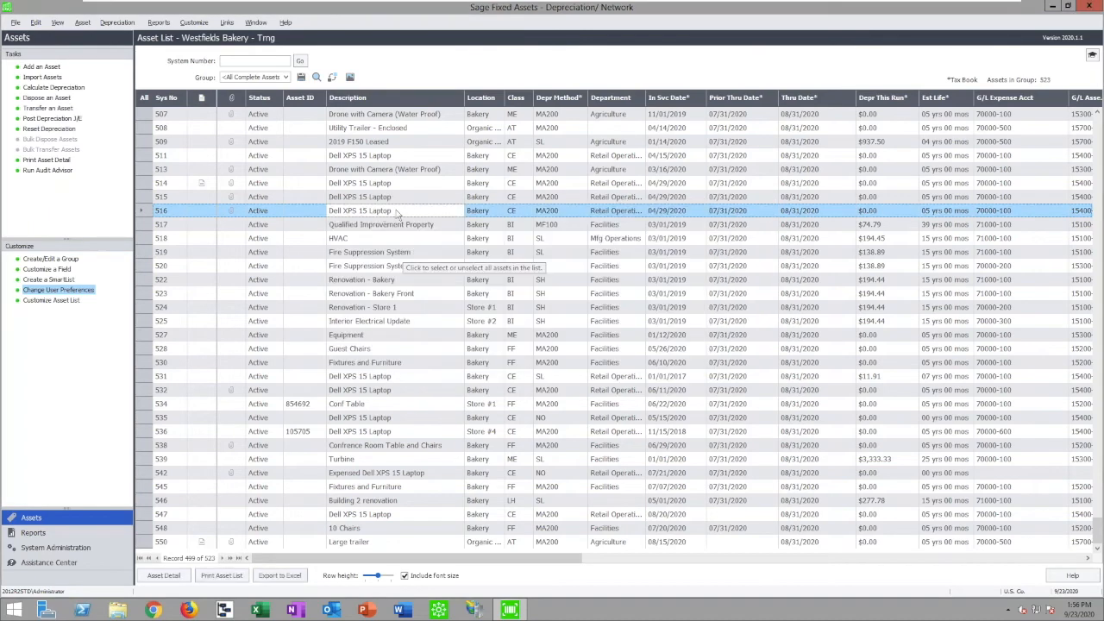
Reopen laptop asset 516 to check its depreciation calculations in each book, and return to the asset list.
double_click(397, 210)
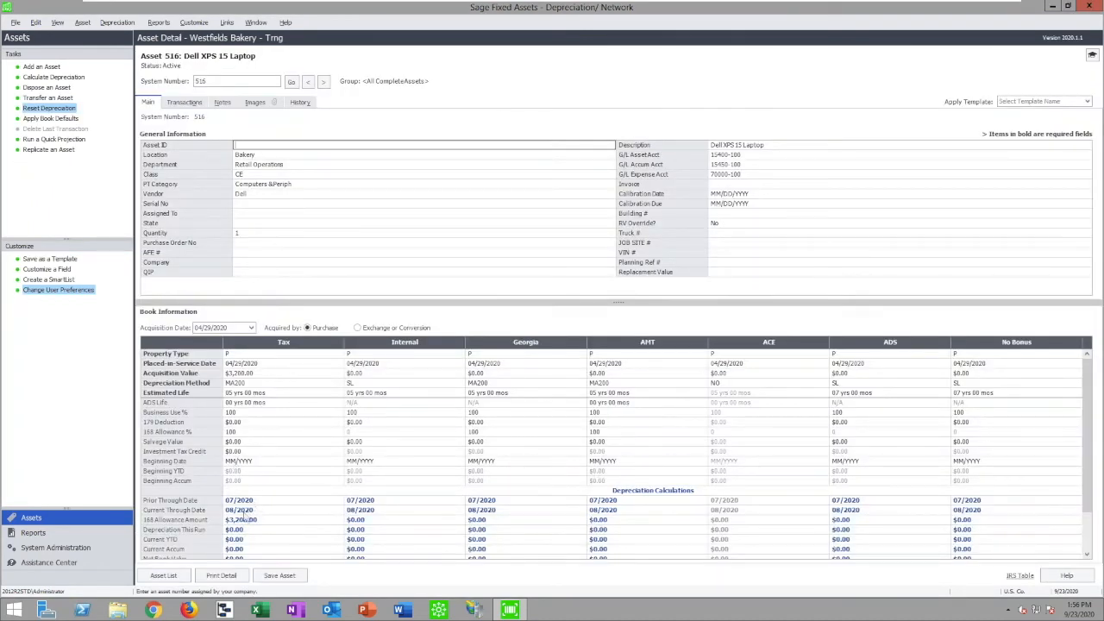
left_click(164, 576)
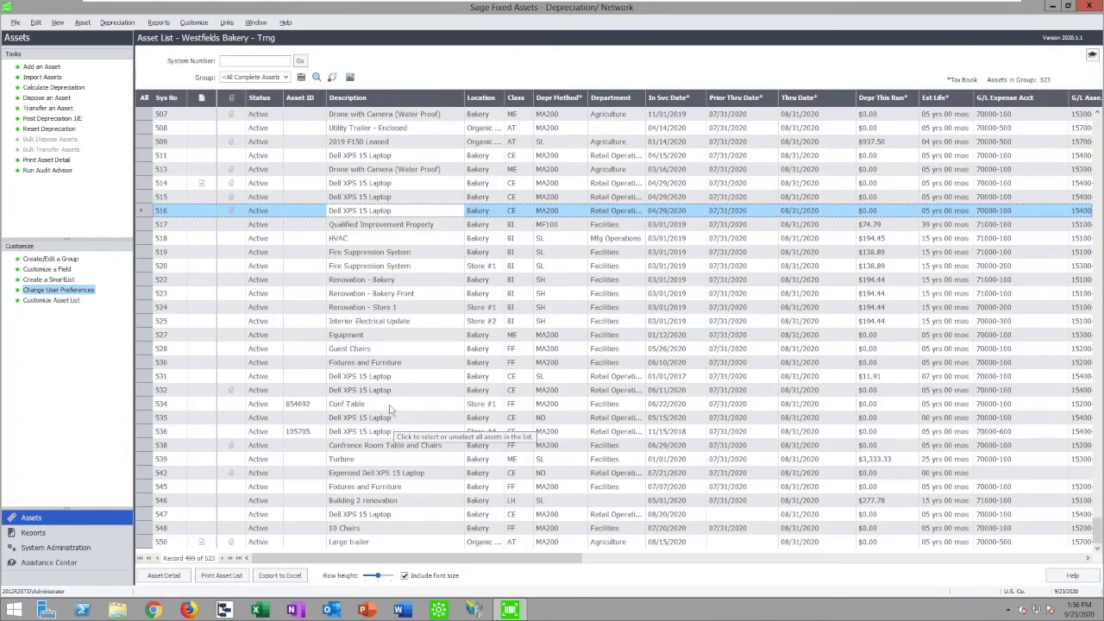
Run the General Ledger Posting report on screen for all complete assets in the Internal book, using the current reporting period.
left_click(161, 23)
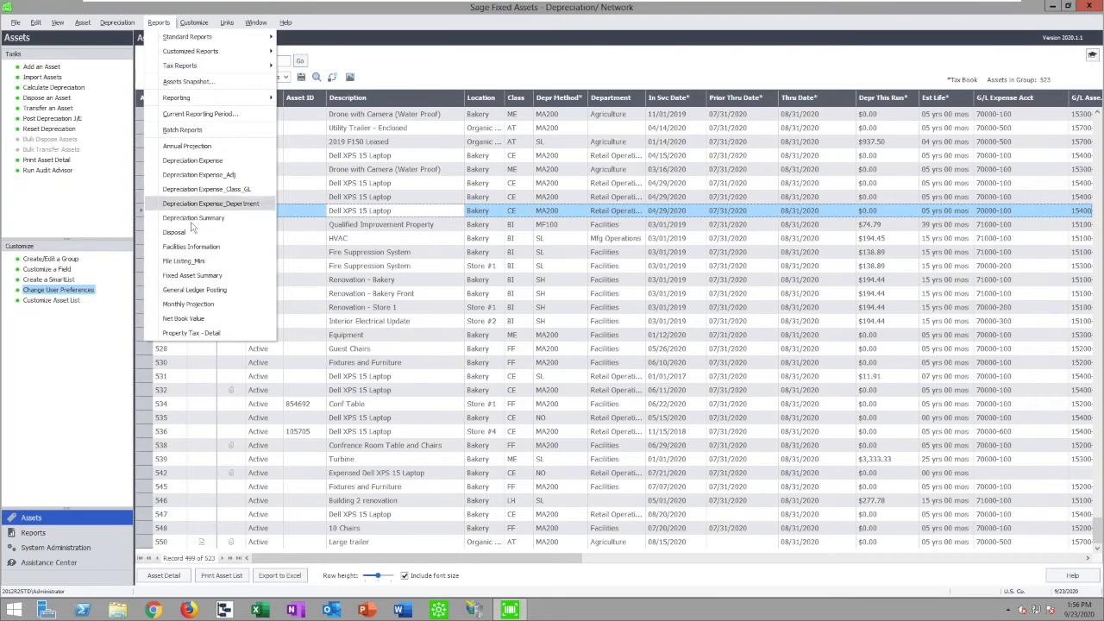
left_click(198, 294)
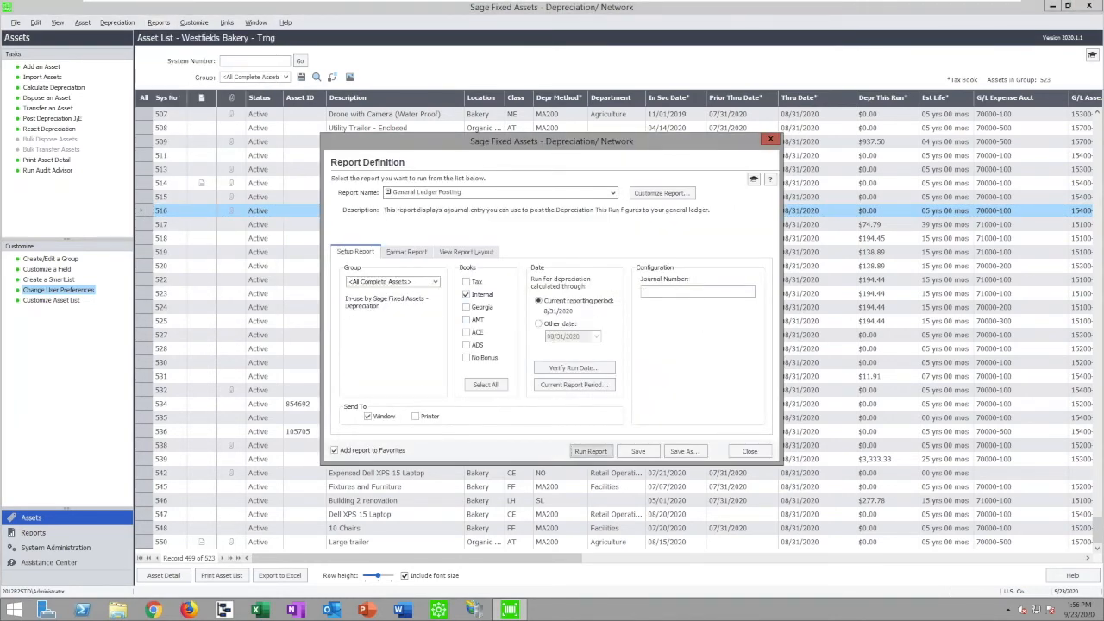
left_click(594, 452)
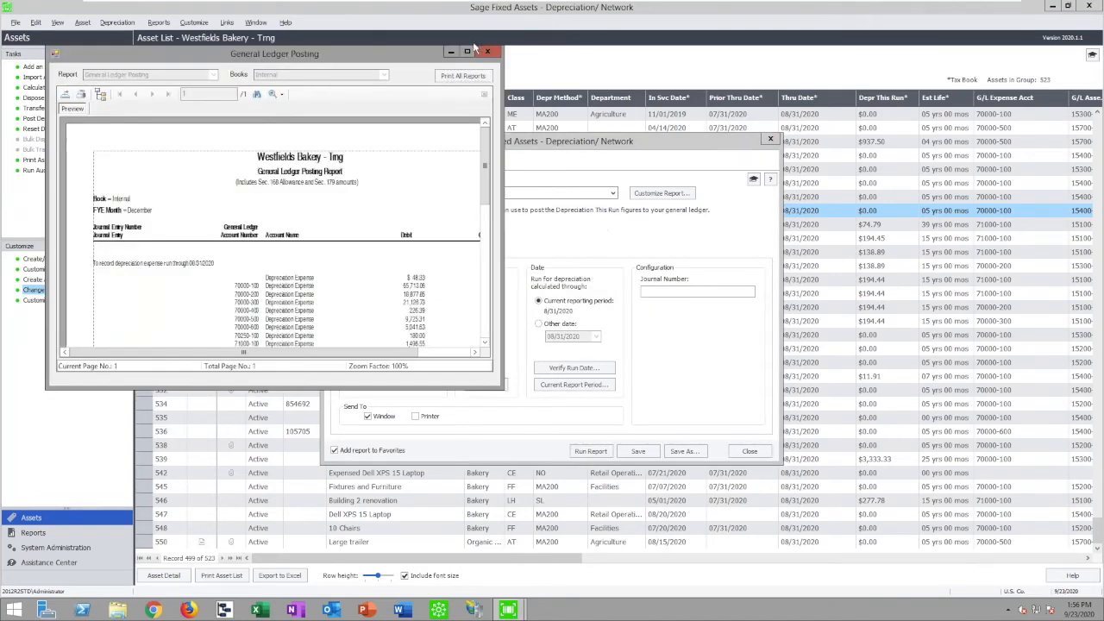
Examine the General Ledger Posting report's depreciation debits and credits full screen at 200% zoom, and close the report and its definition.
left_click(477, 49)
left_click(232, 45)
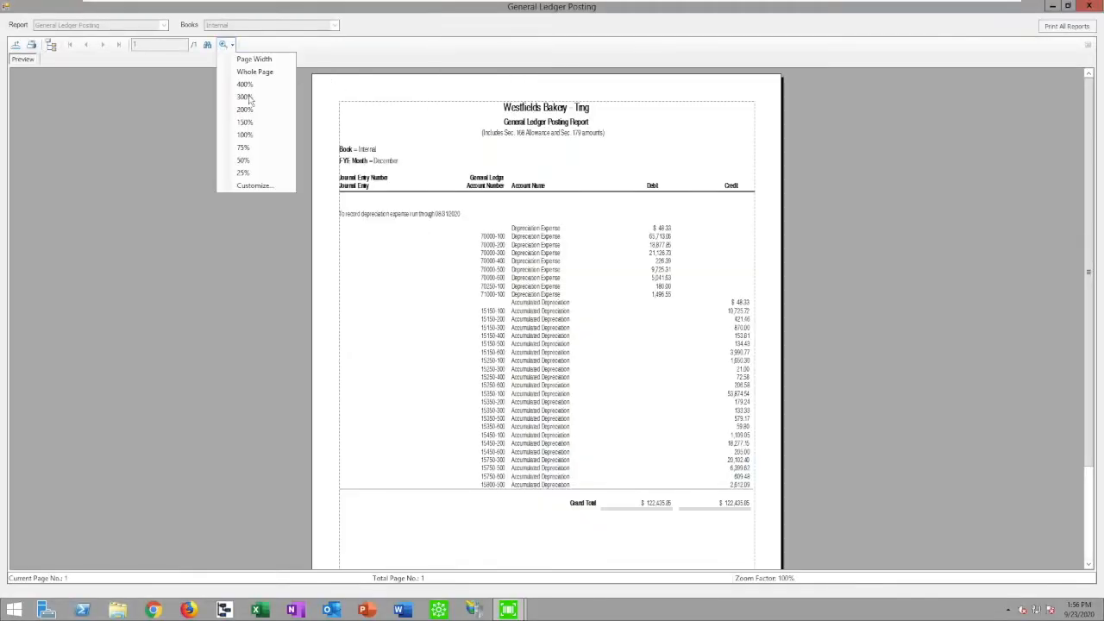
left_click(250, 102)
scroll(949, 329, "down", 3)
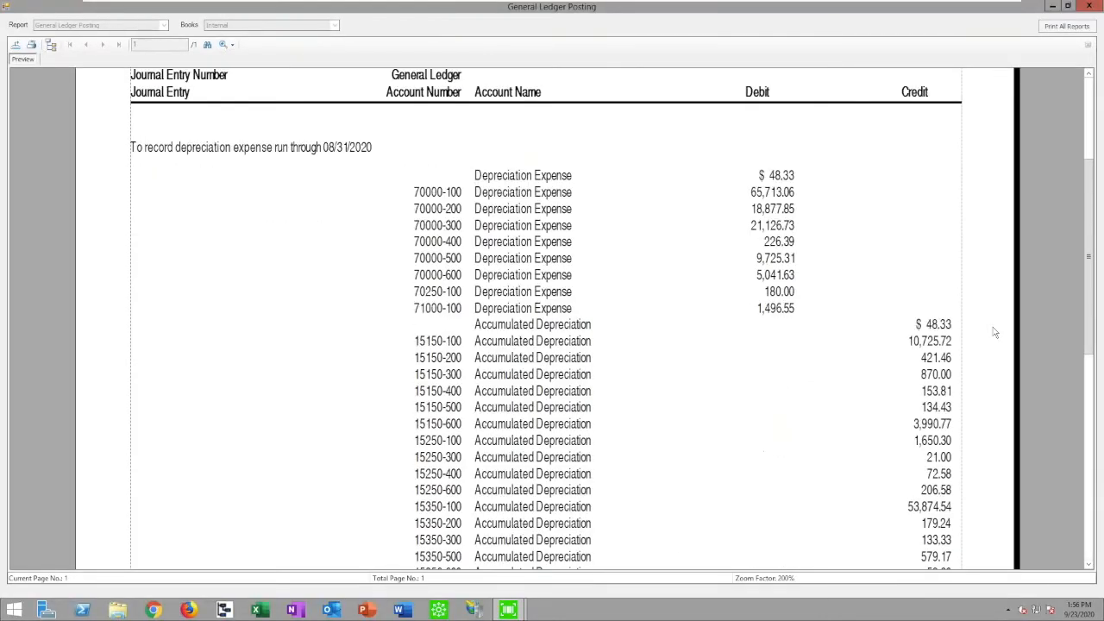
scroll(995, 332, "down", 2)
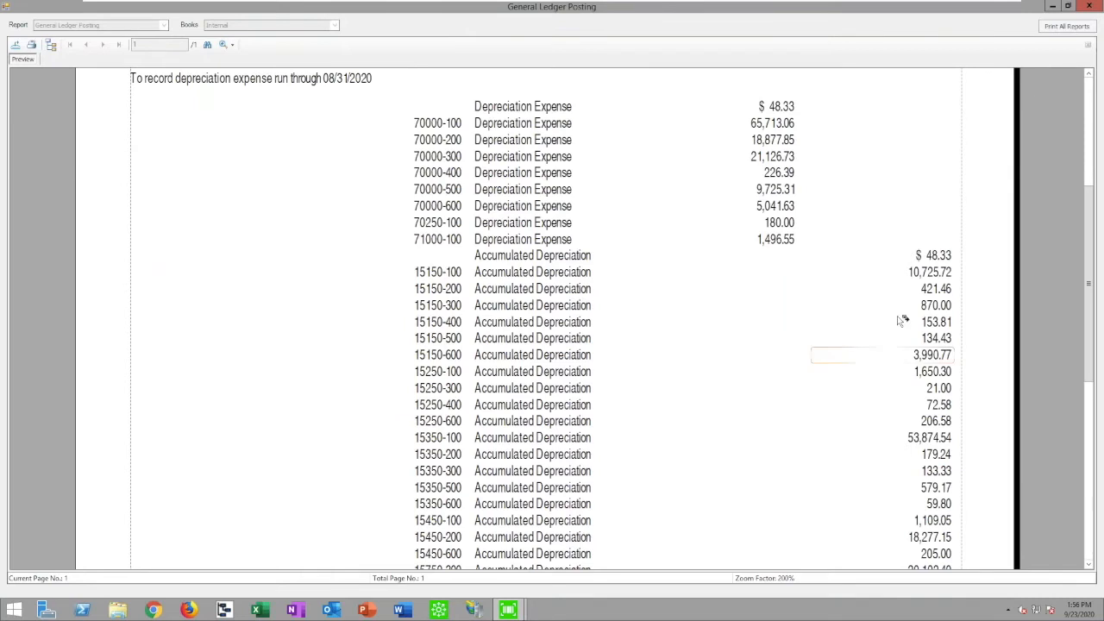
scroll(970, 332, "up", 4)
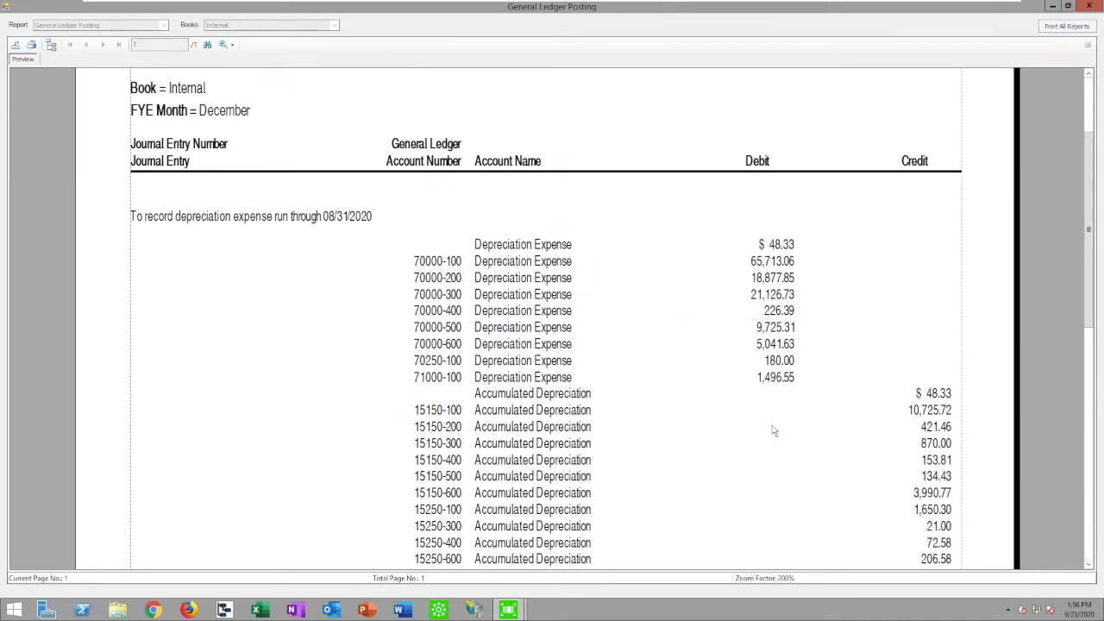
scroll(1035, 407, "down", 4)
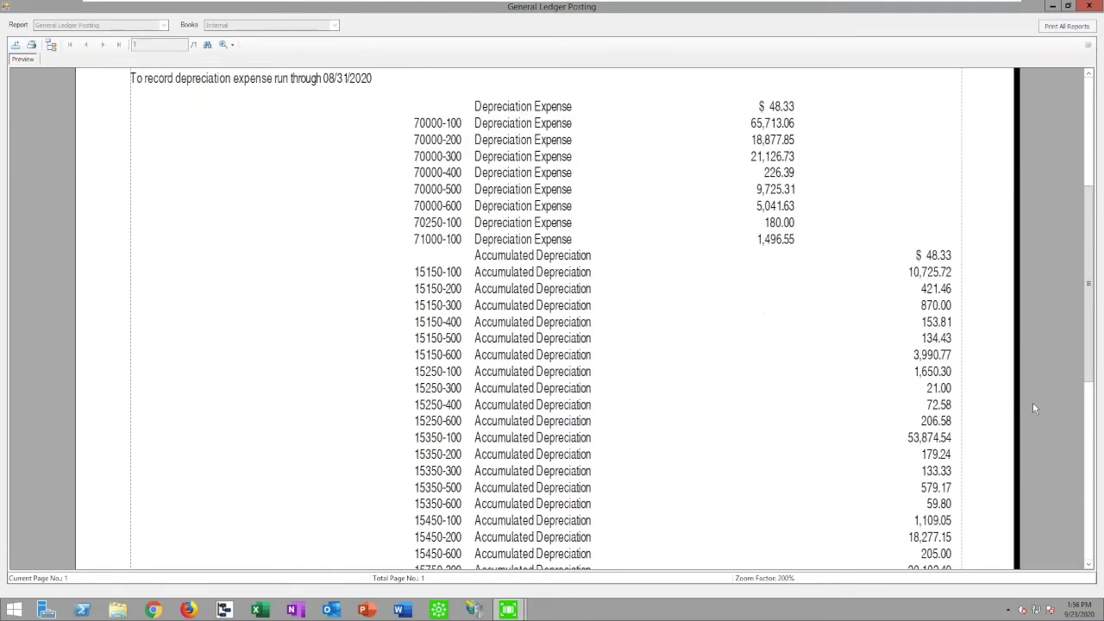
scroll(1034, 407, "down", 4)
scroll(815, 401, "up", 5)
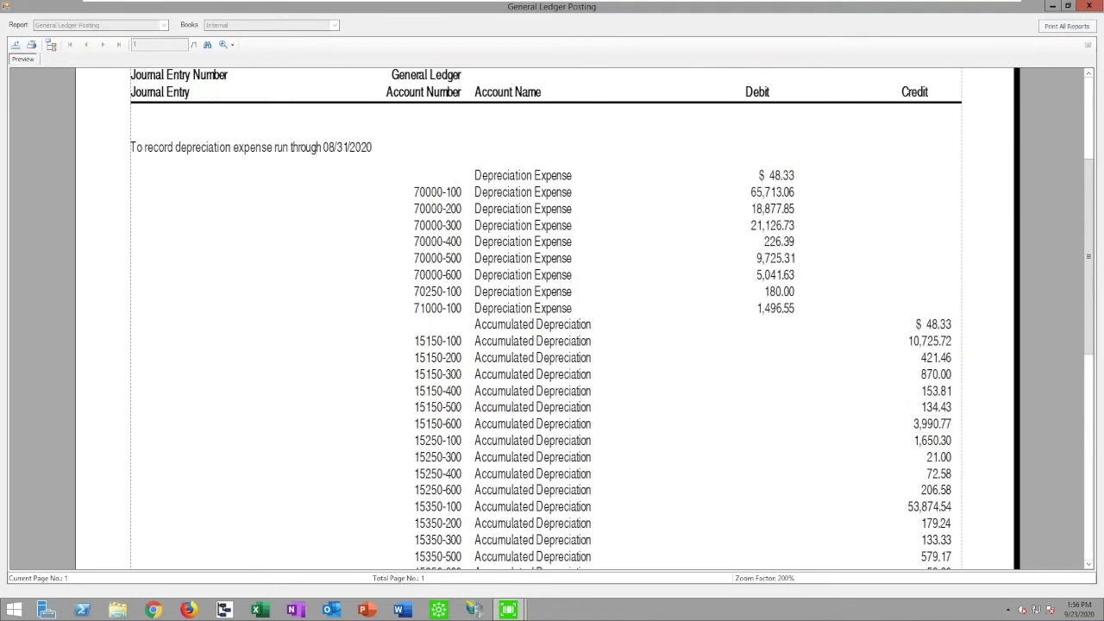
scroll(819, 379, "up", 4)
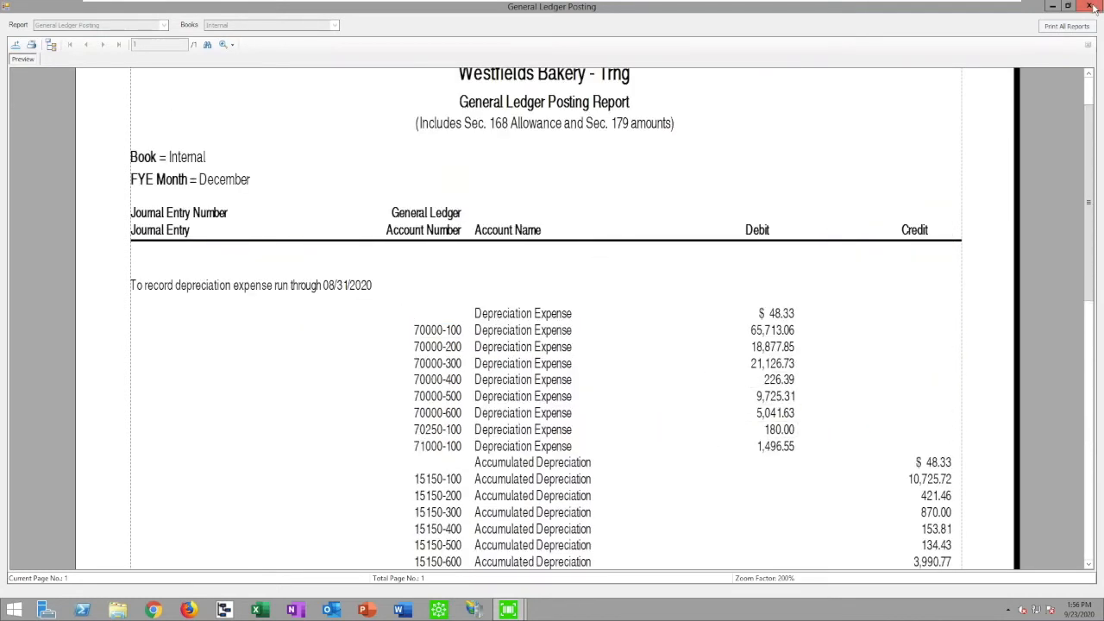
left_click(1092, 6)
left_click(747, 455)
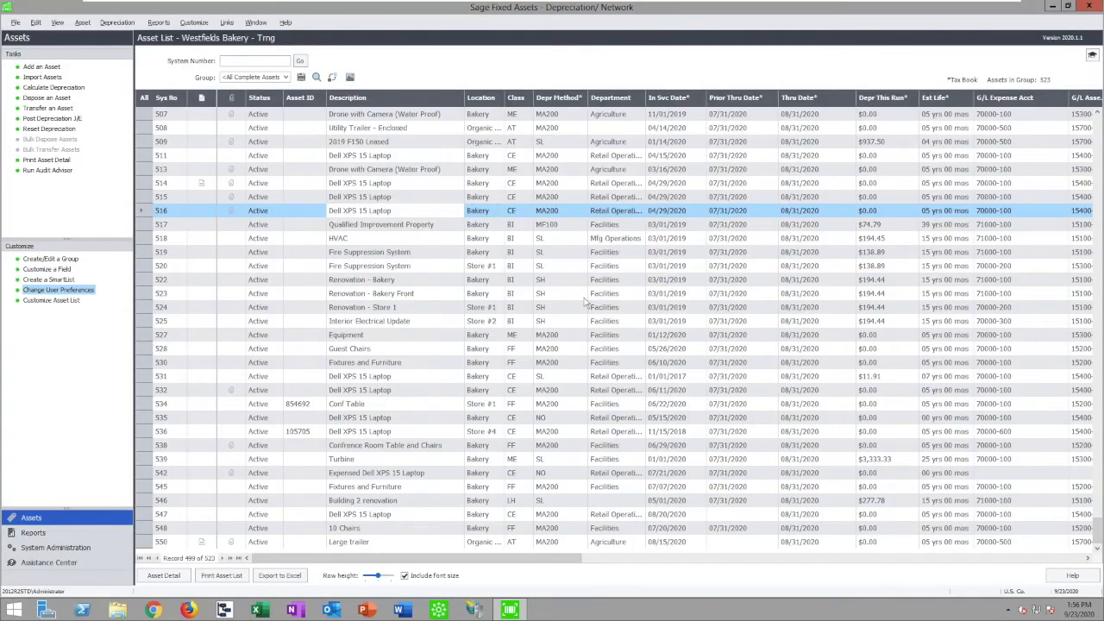
Read the information on the Sage 100 Standard depreciation link for posting journal entries, and close it.
left_click(226, 23)
mouse_move(250, 42)
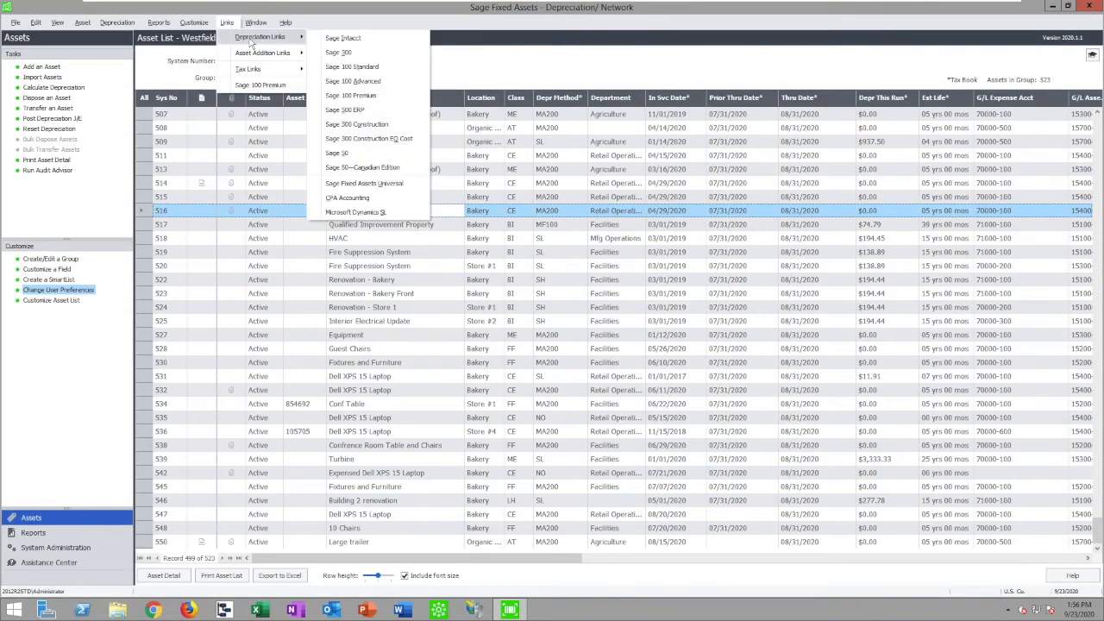
left_click(352, 67)
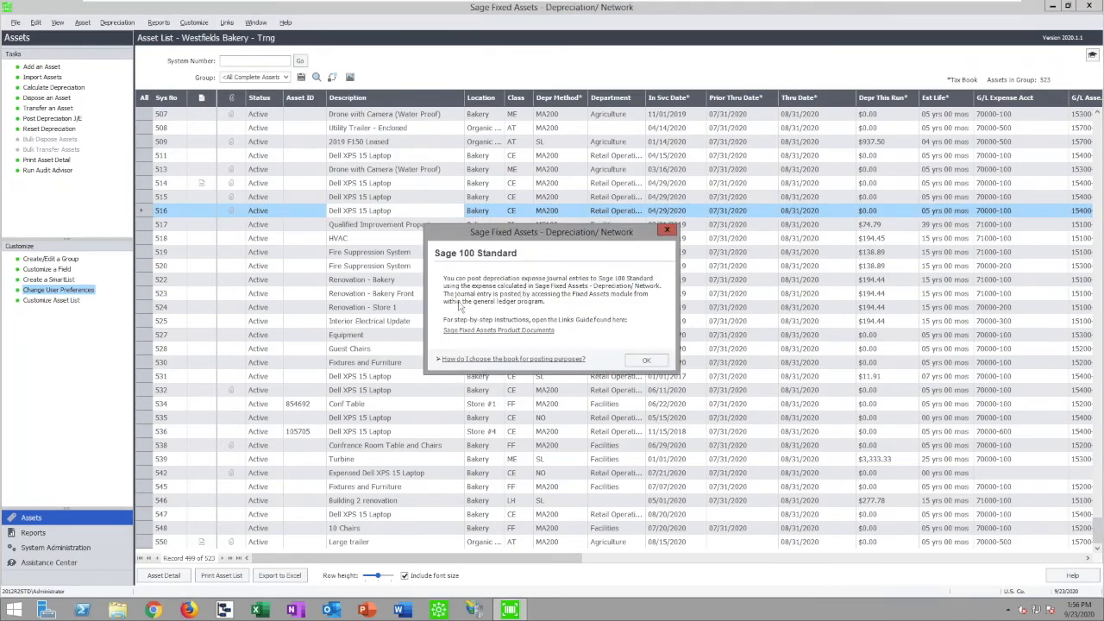
left_click(645, 361)
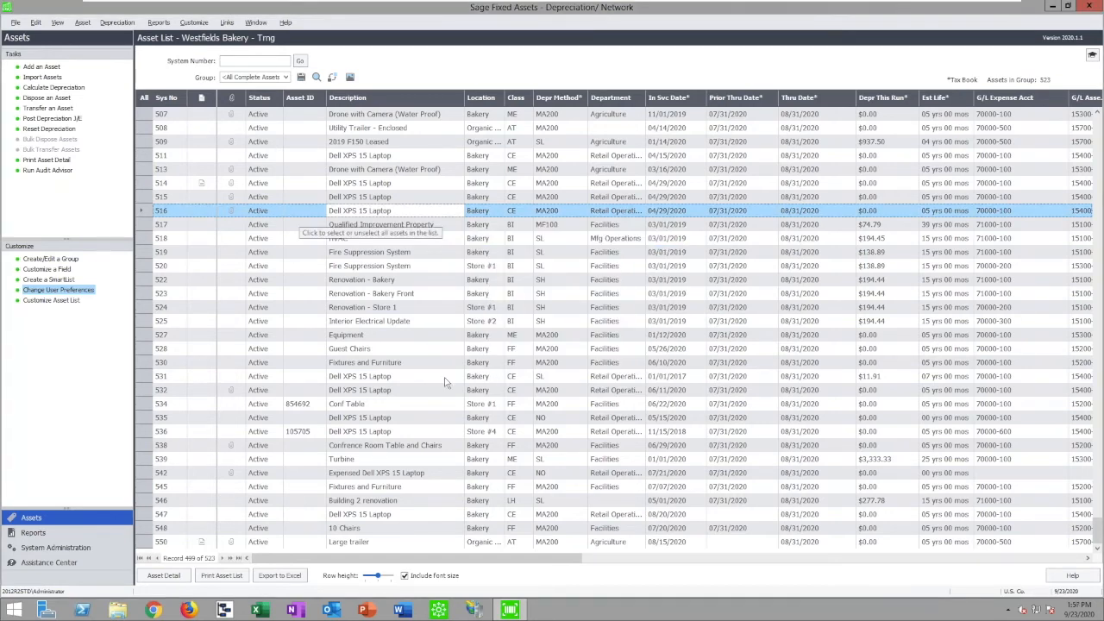
Browse the complete list of available reports and preview the Annual Activity report's description and columns.
left_click(32, 533)
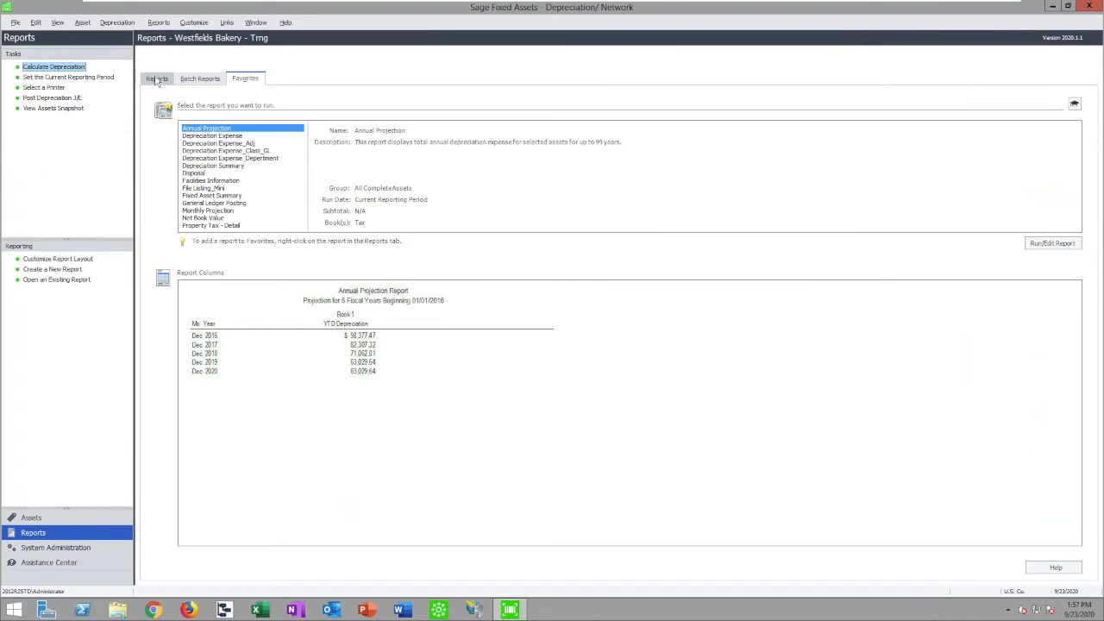
left_click(157, 80)
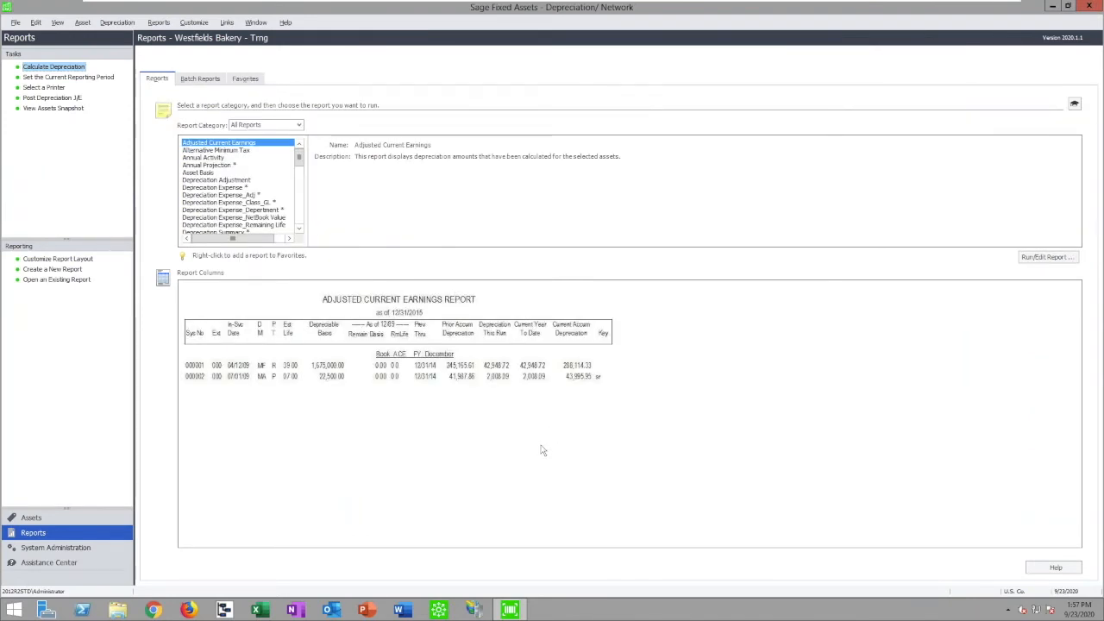
left_click_drag(299, 158, 304, 152)
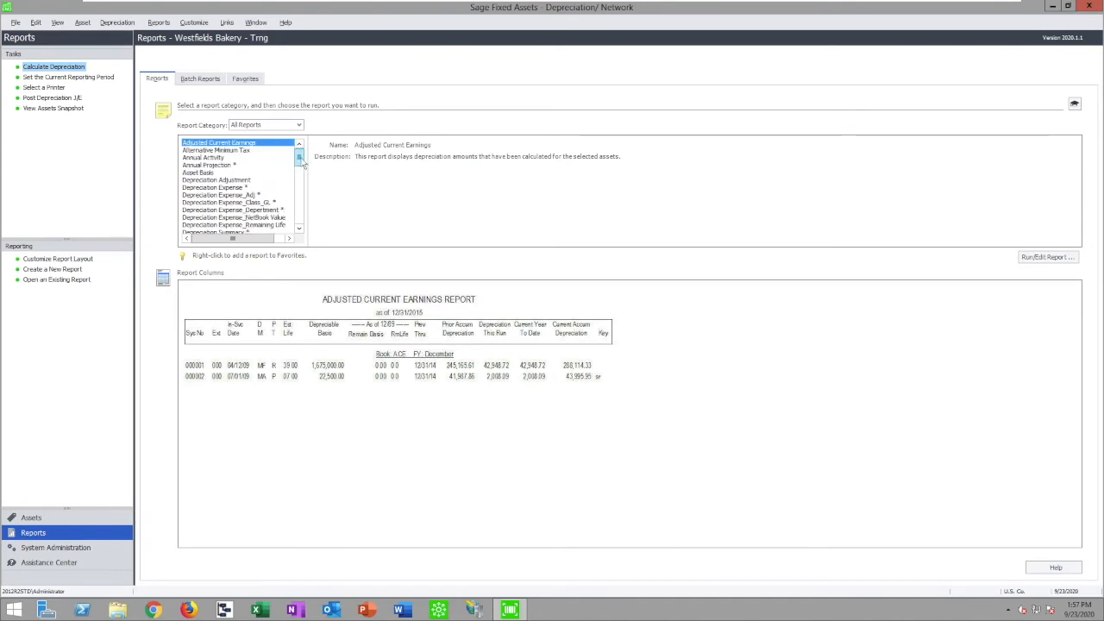
left_click(226, 158)
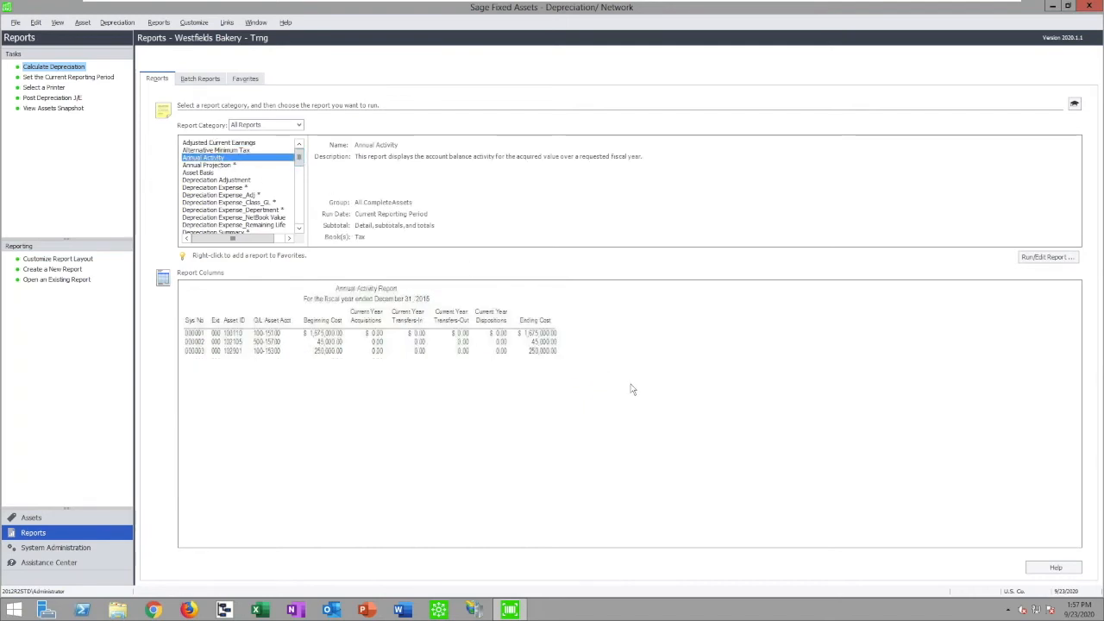
Run the Annual Activity report for all complete assets in the Tax book, with extended asset descriptions and assets without activity summarized.
left_click(1047, 257)
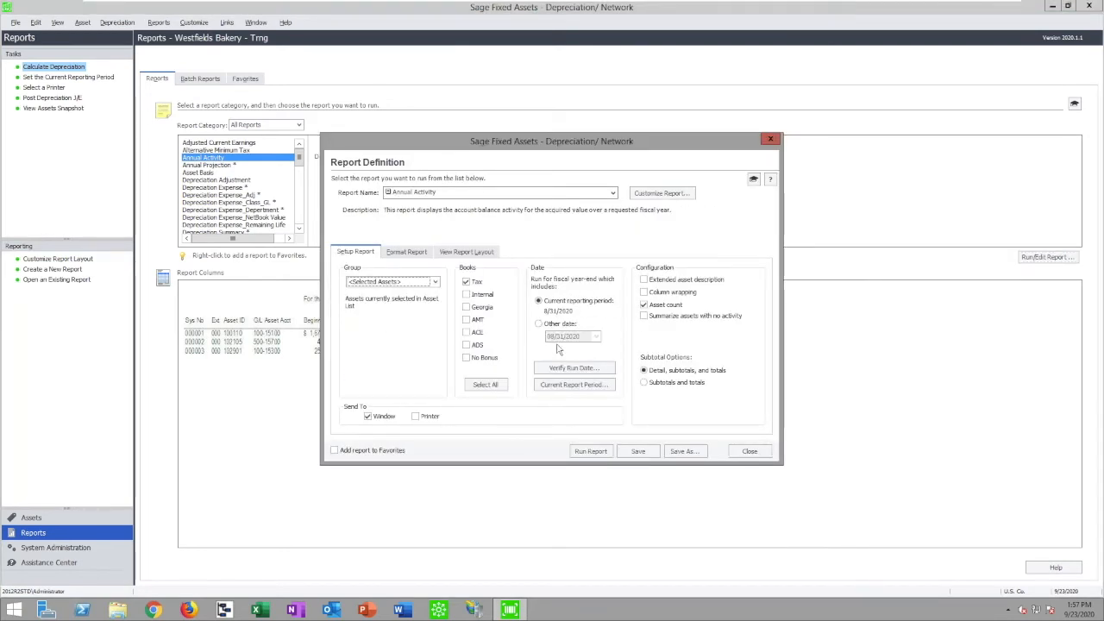
left_click(434, 282)
left_click(430, 297)
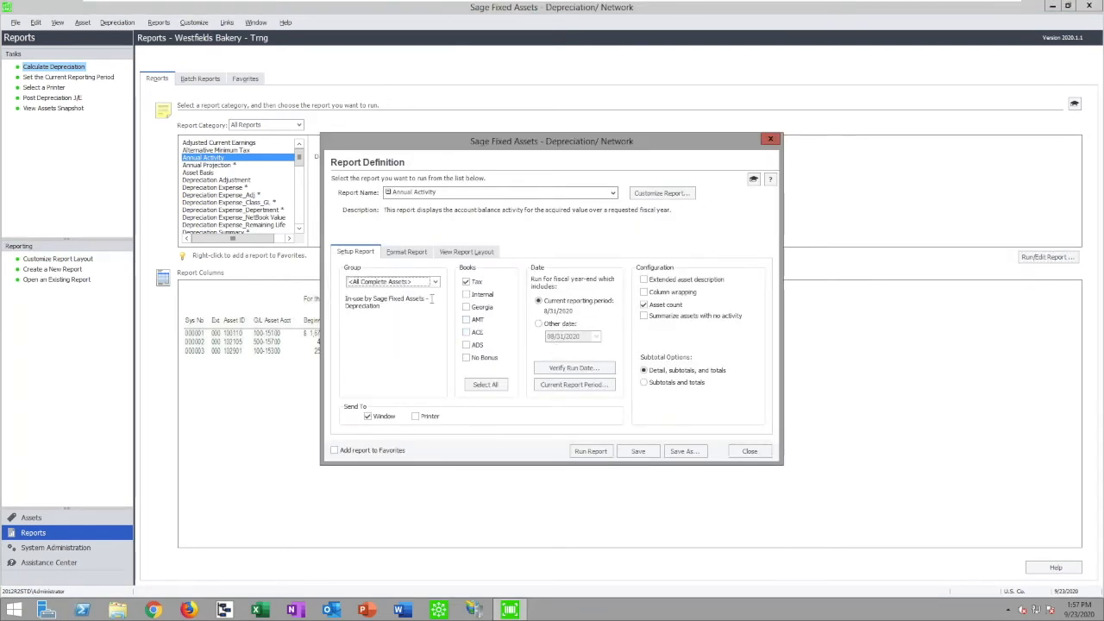
left_click(645, 316)
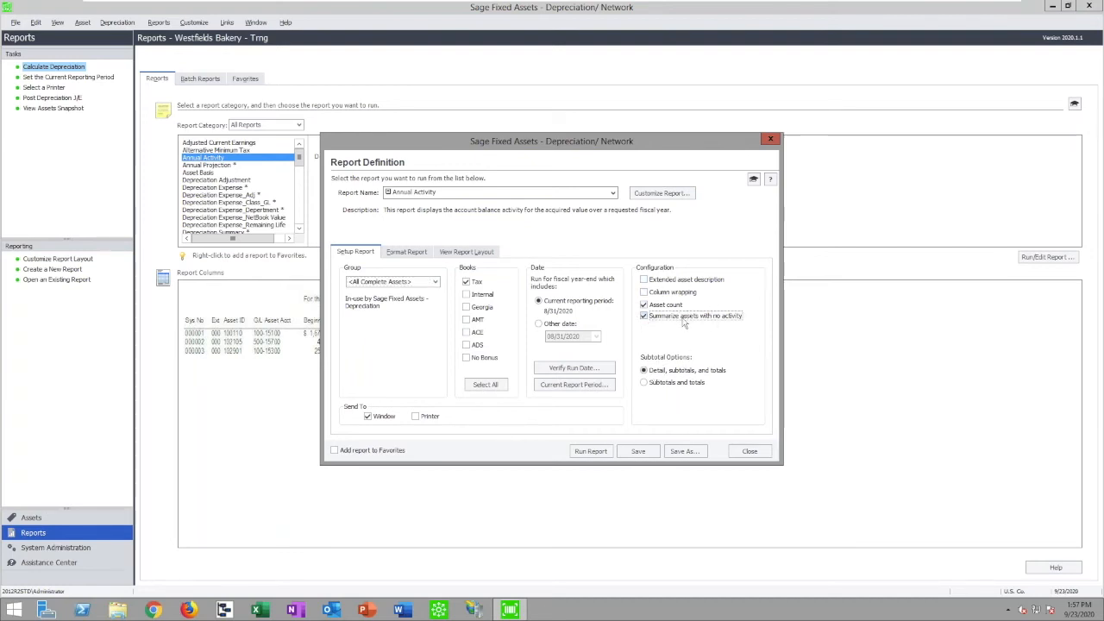
left_click(644, 280)
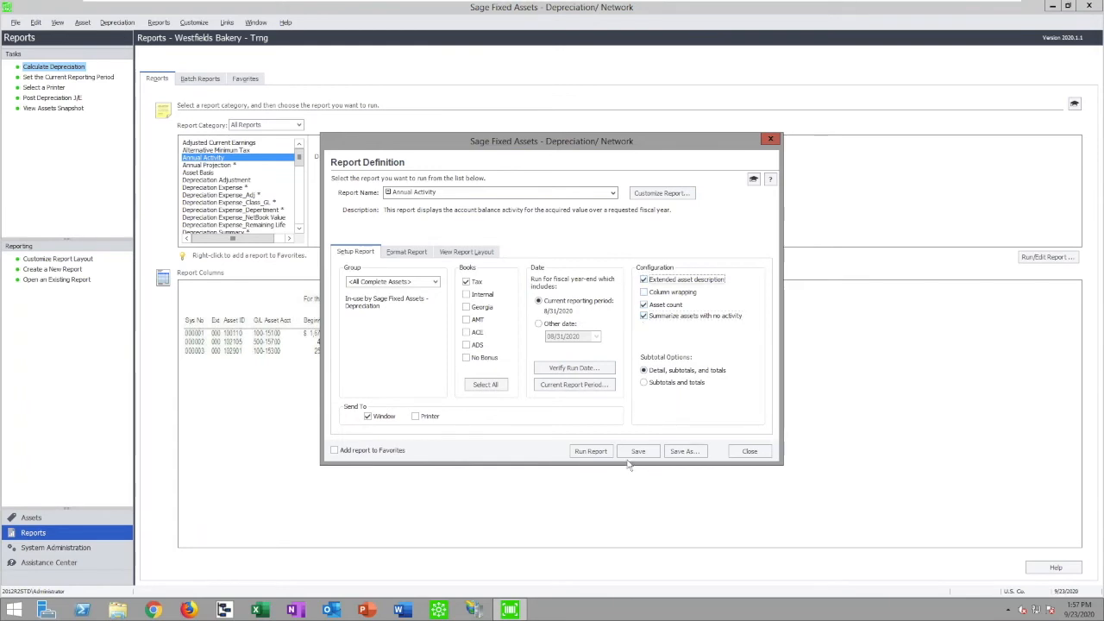
left_click(591, 451)
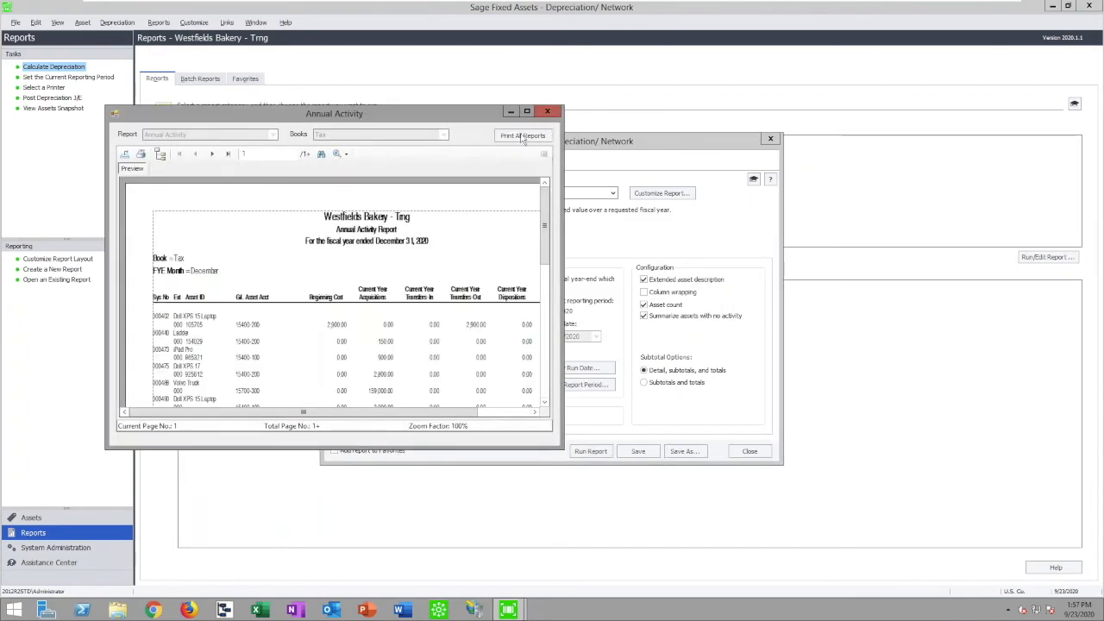
Examine the Annual Activity report full screen at 200% zoom, from the asset rows to the last page's grand totals, and close it.
left_click(527, 113)
left_click(234, 44)
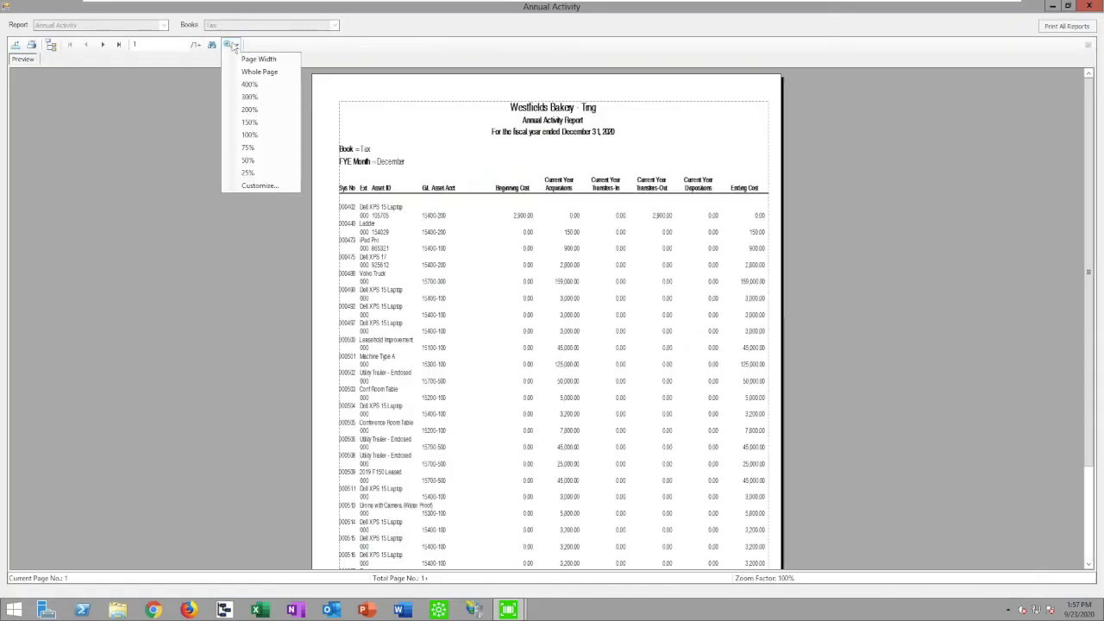
left_click(254, 97)
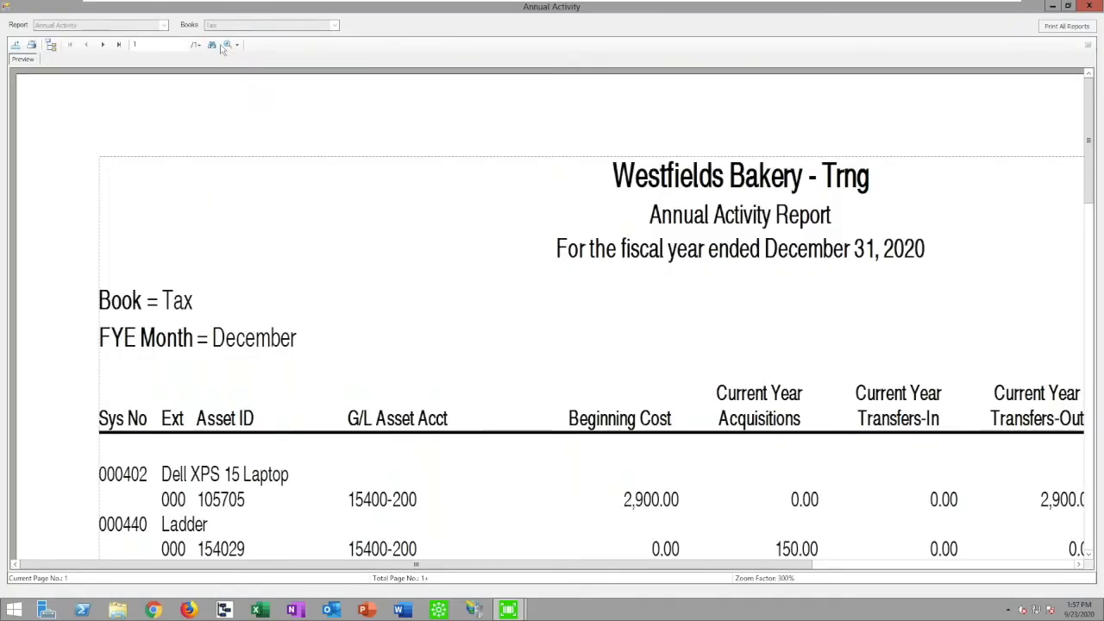
left_click(235, 44)
left_click(255, 109)
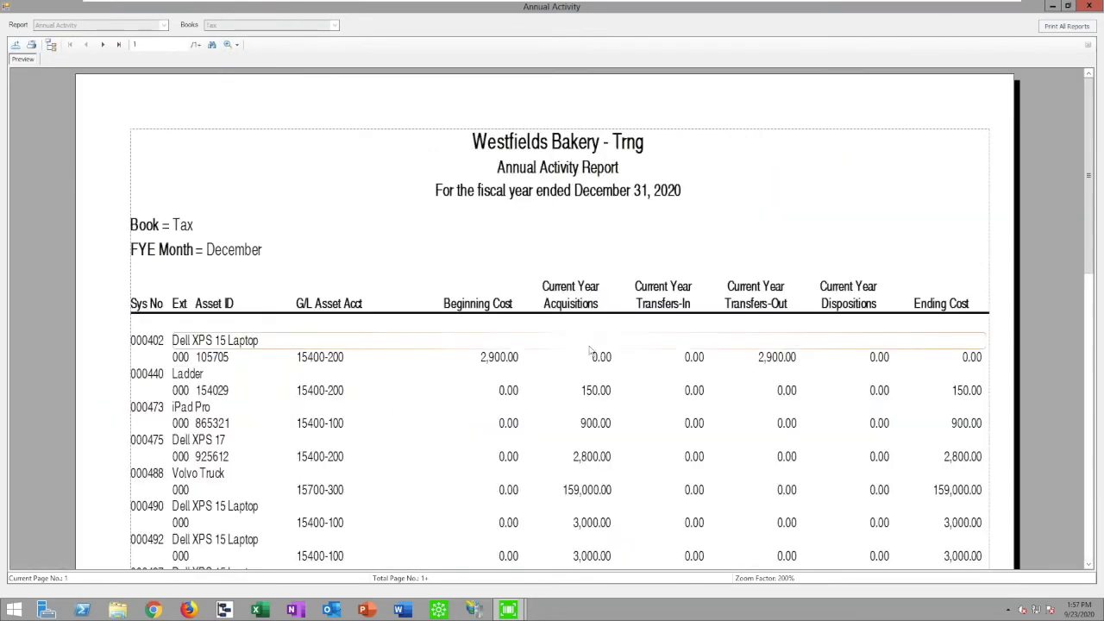
scroll(591, 349, "down", 3)
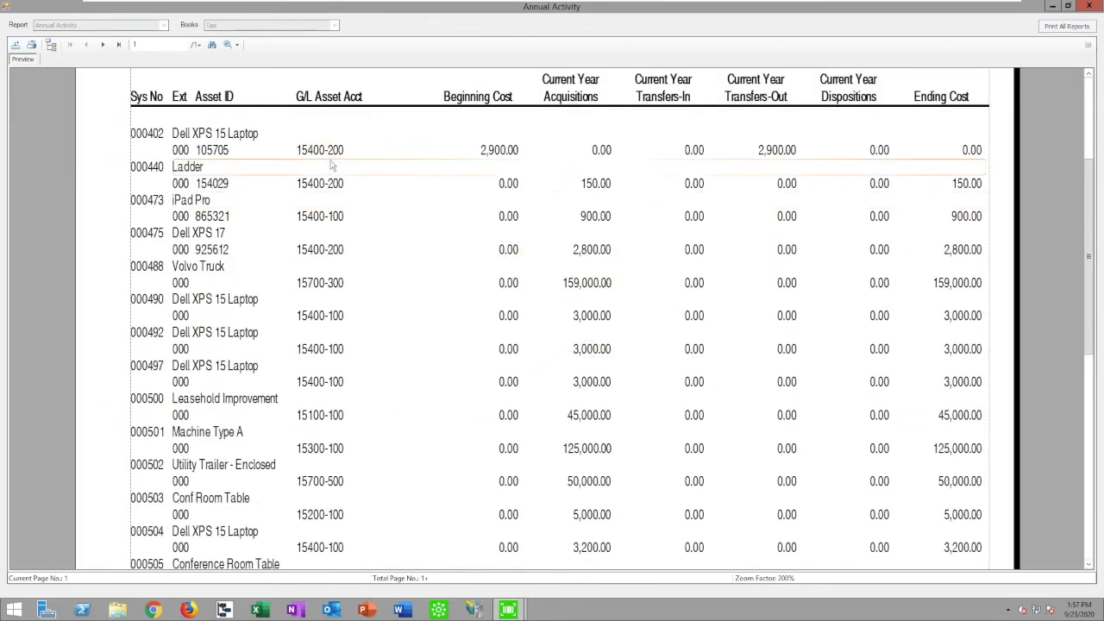
scroll(679, 278, "up", 1)
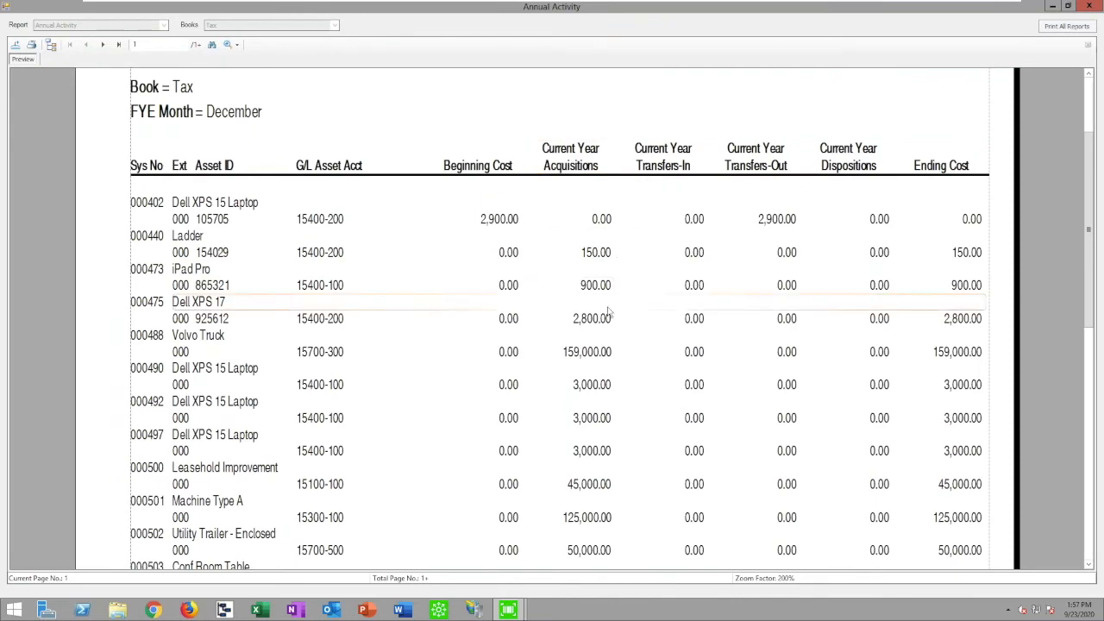
scroll(592, 311, "down", 4)
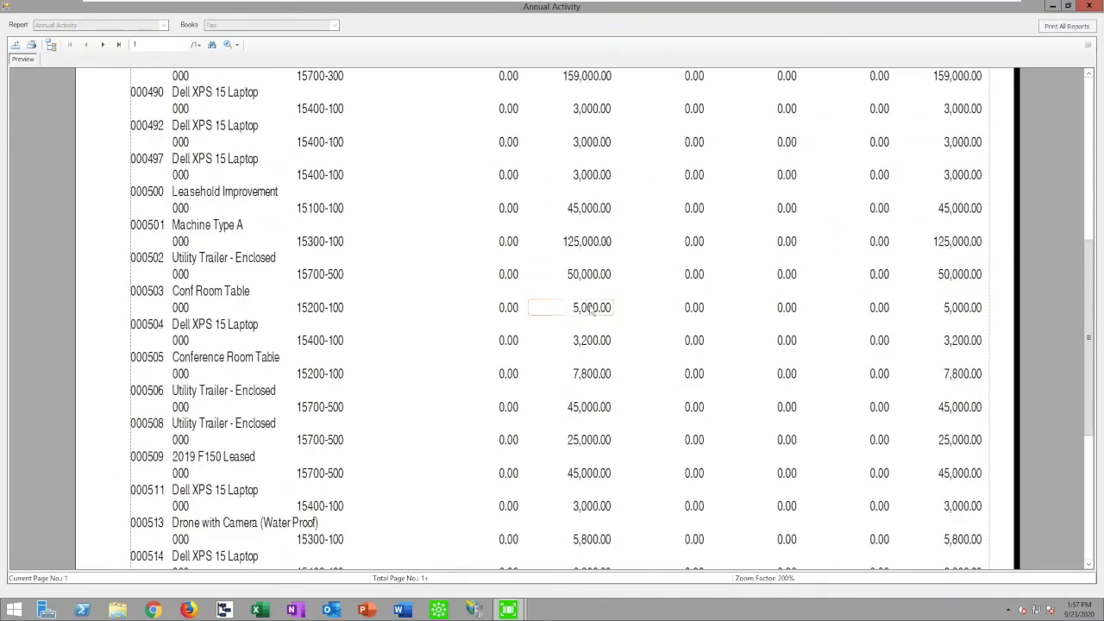
scroll(592, 310, "down", 4)
left_click(101, 46)
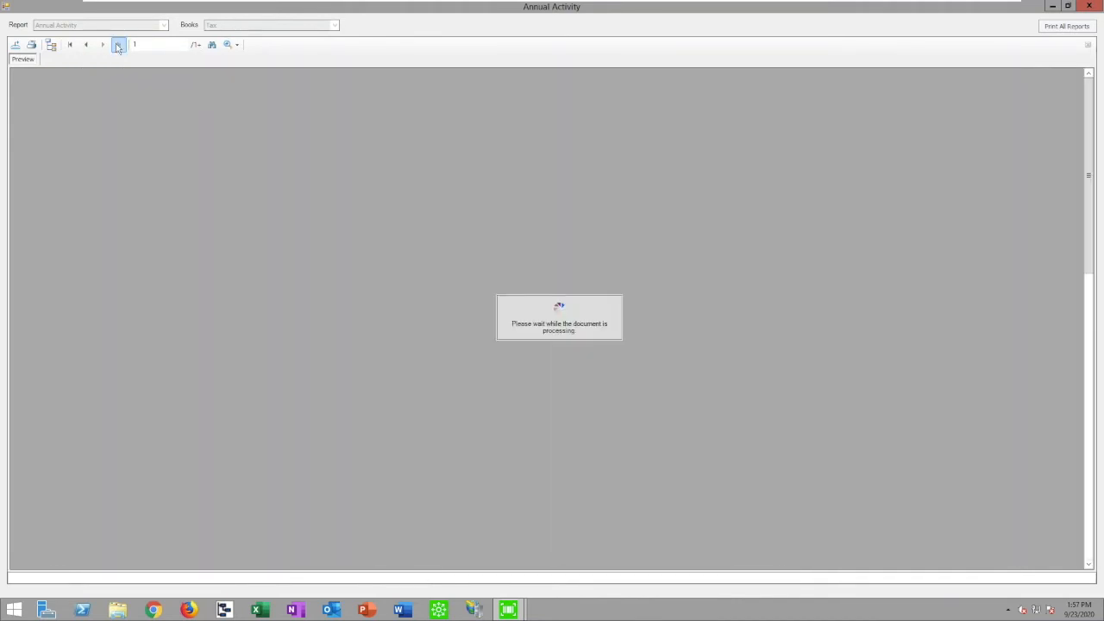
scroll(680, 362, "down", 4)
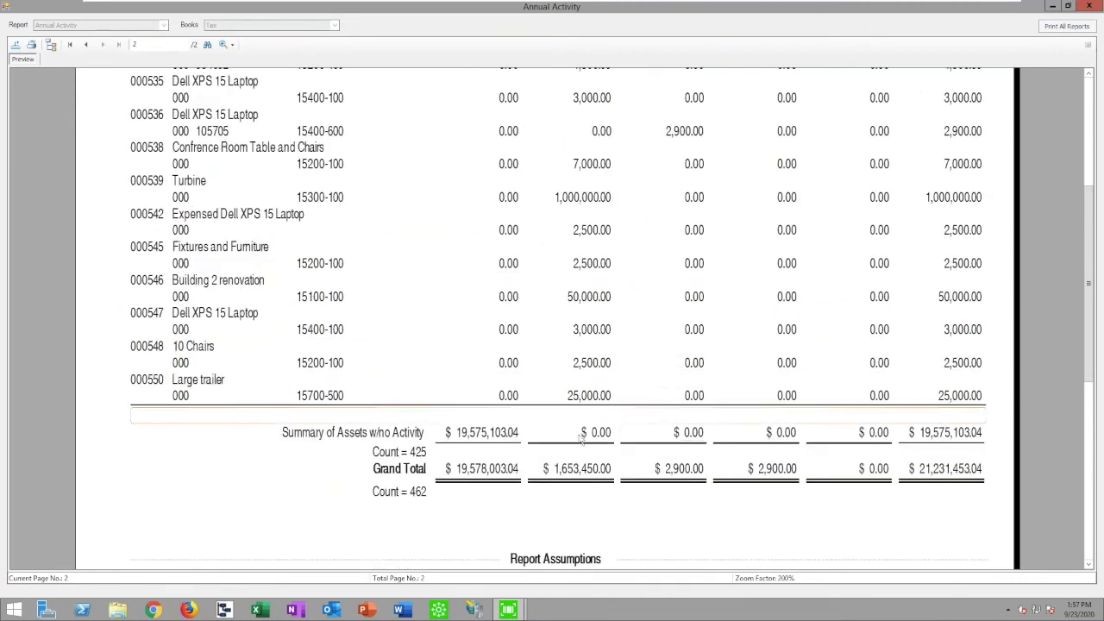
scroll(609, 431, "up", 3)
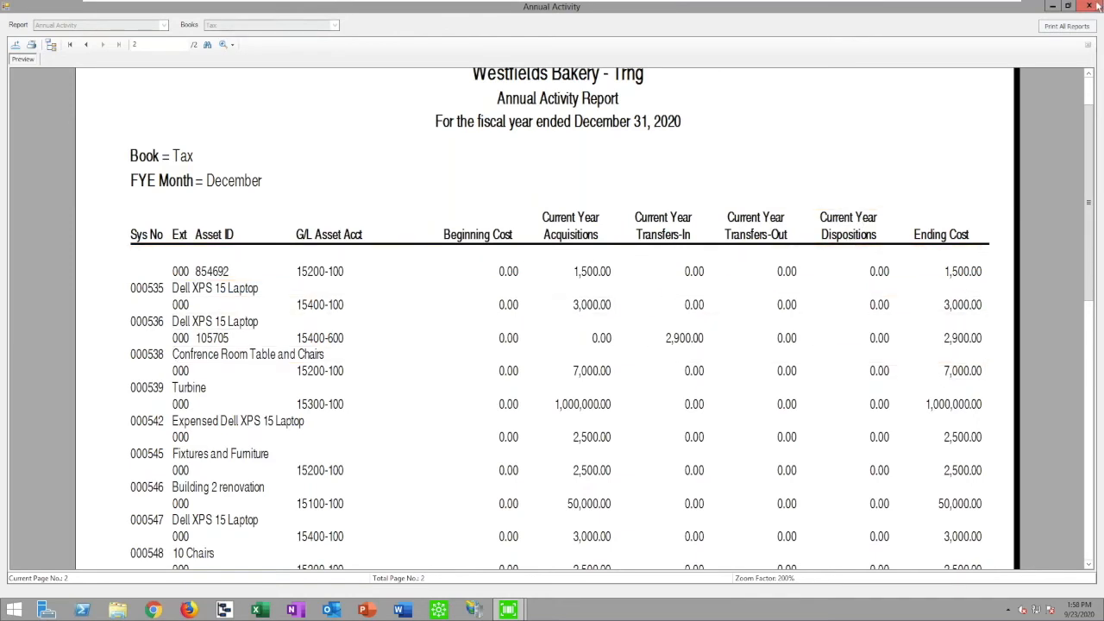
key("Escape")
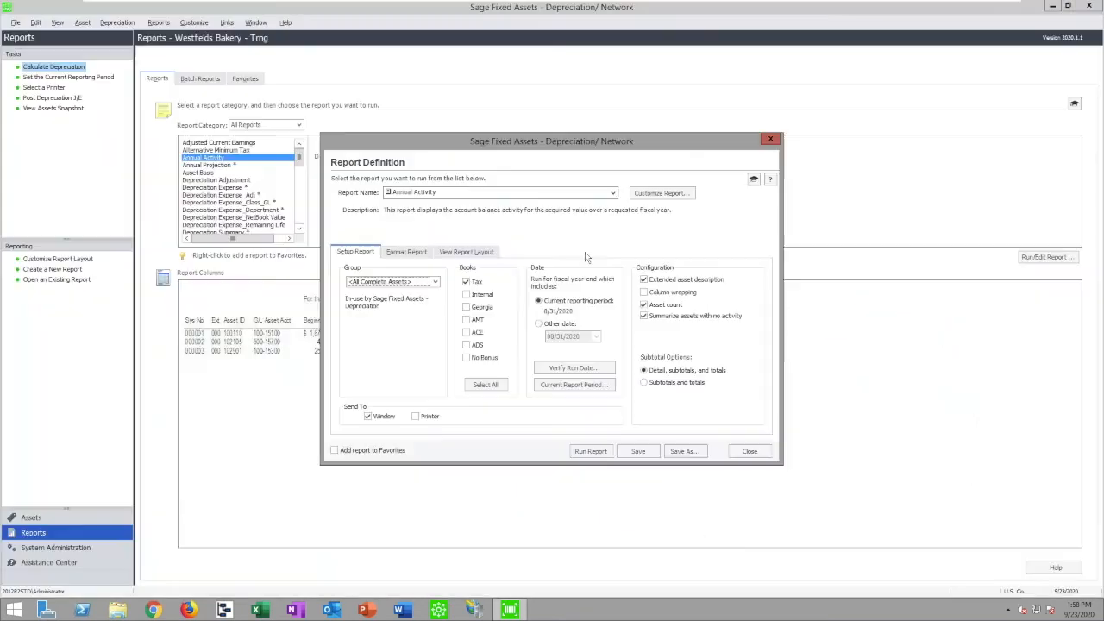
Browse the asset groups available for the Annual Activity report and close its definition without saving.
left_click(435, 285)
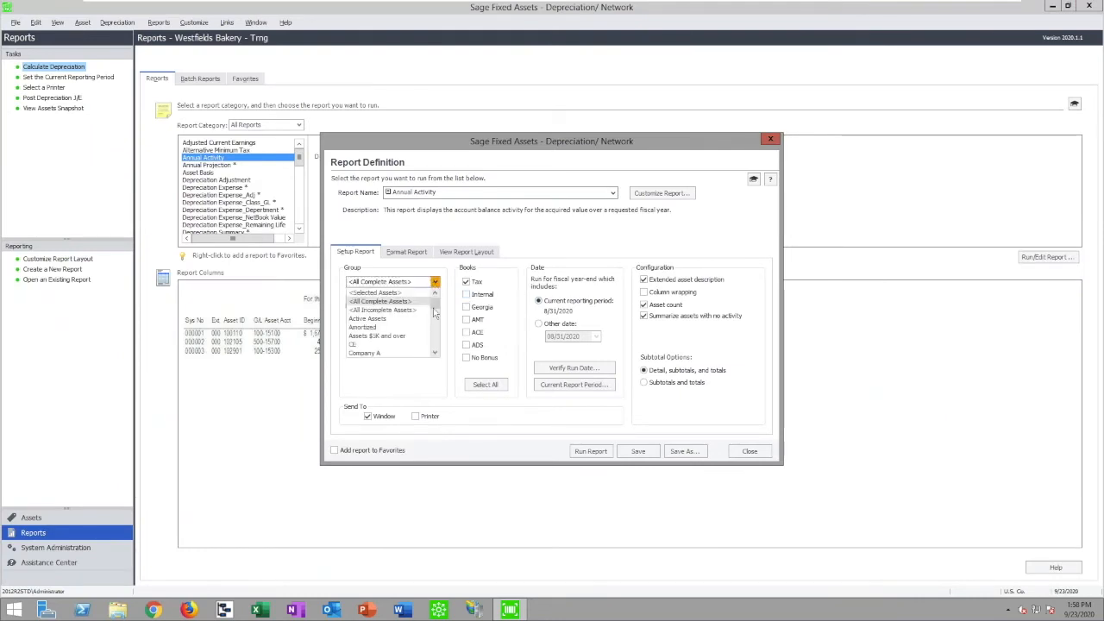
left_click_drag(435, 302, 435, 317)
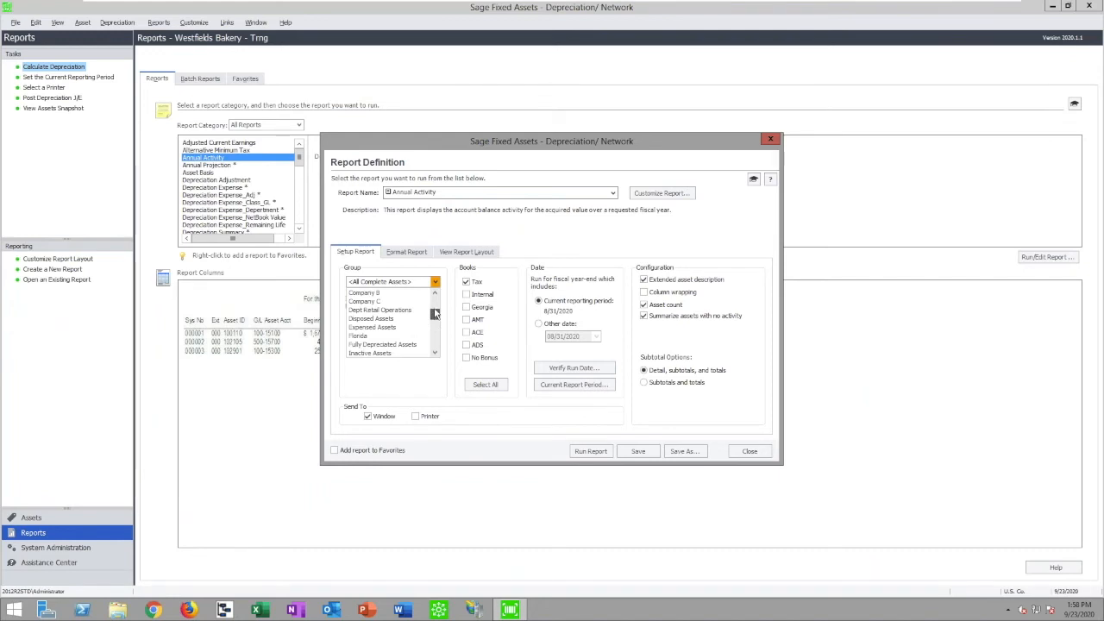
left_click(750, 451)
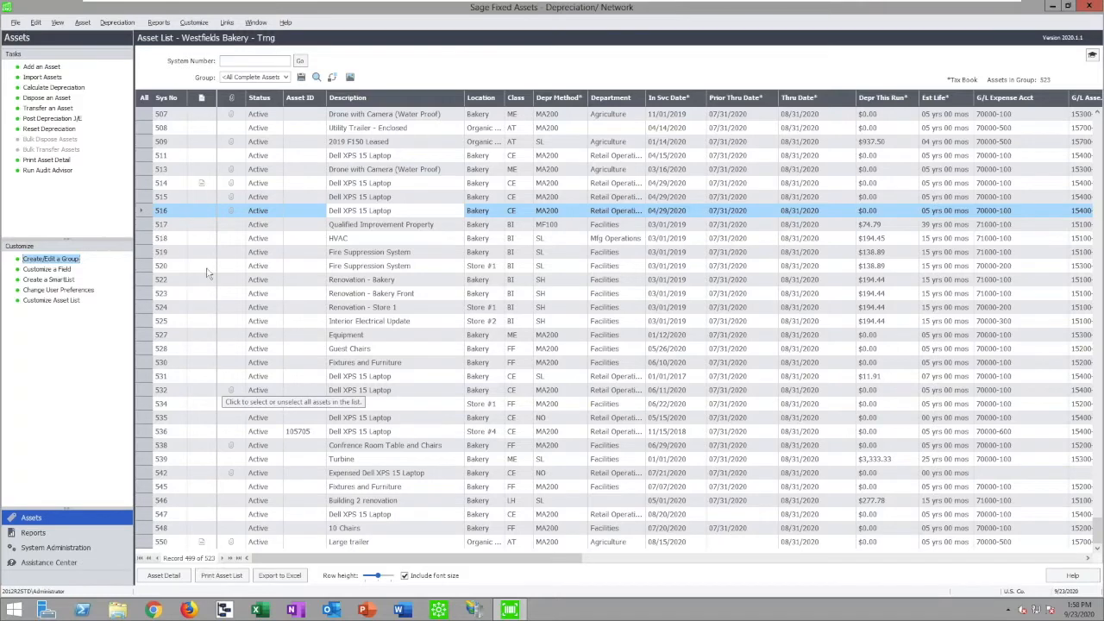
Start a new asset group named 2020 Assets in the Group Manager.
left_click(48, 260)
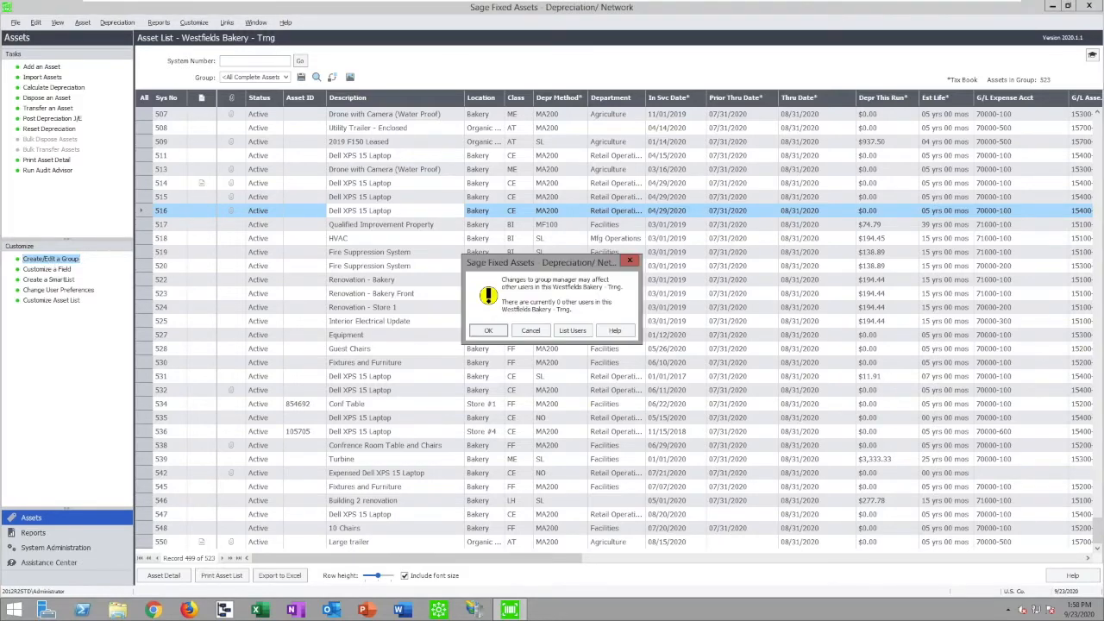
left_click(488, 332)
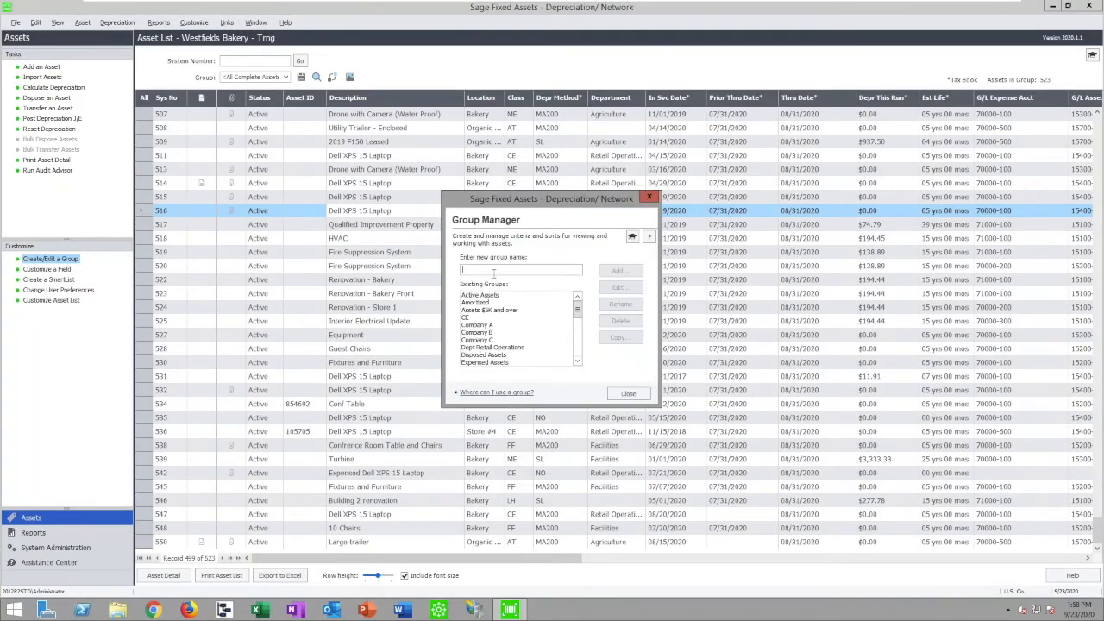
type("2020 Assets")
left_click(627, 272)
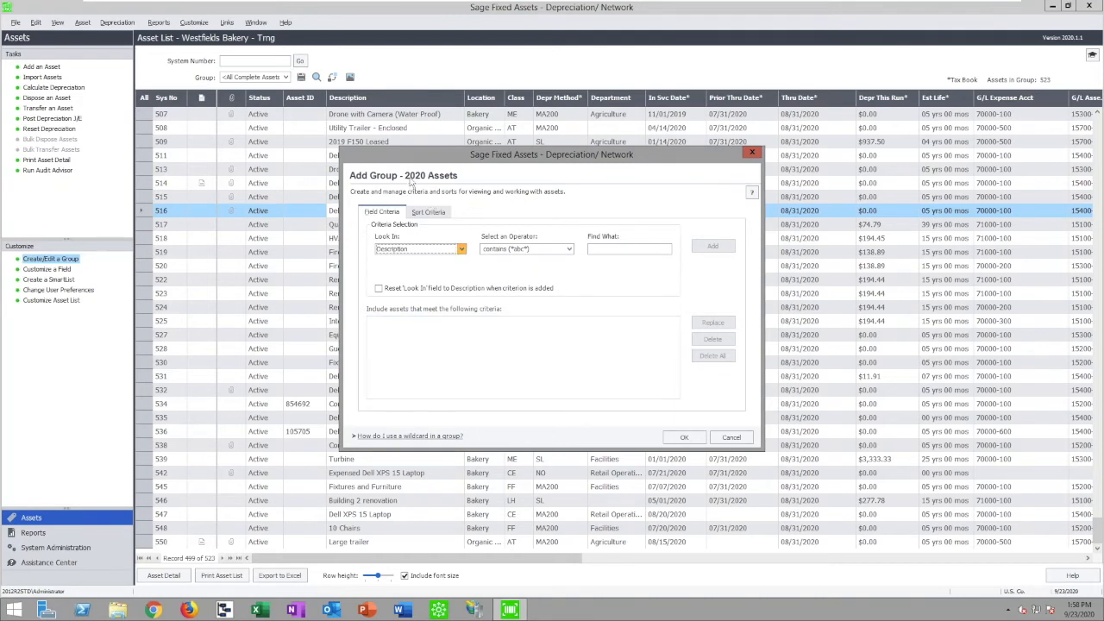
Base the group's criterion on the Tax book's Placed-in-Service Date with the operator "is between".
left_click(462, 251)
left_click_drag(463, 282, 466, 304)
left_click(424, 303)
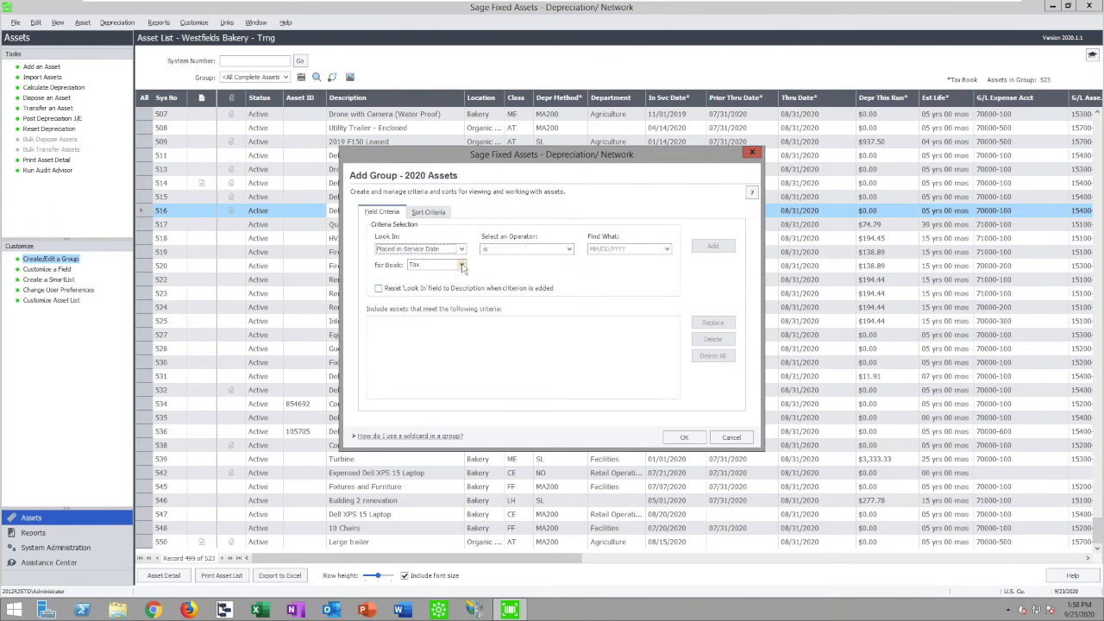
left_click(462, 266)
left_click(463, 267)
left_click(568, 248)
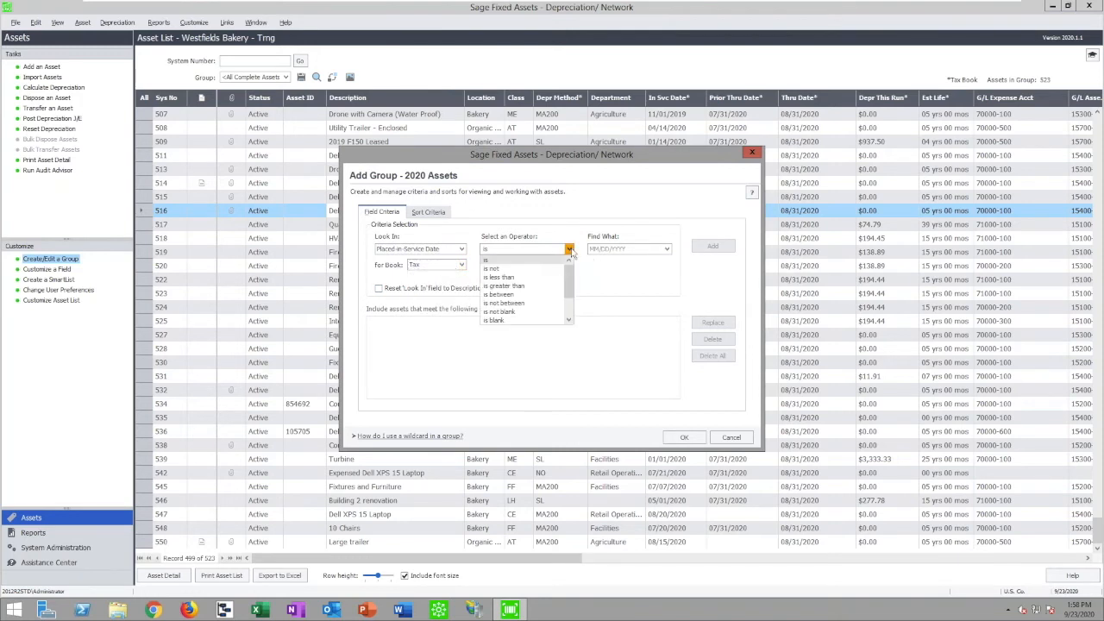
left_click(519, 296)
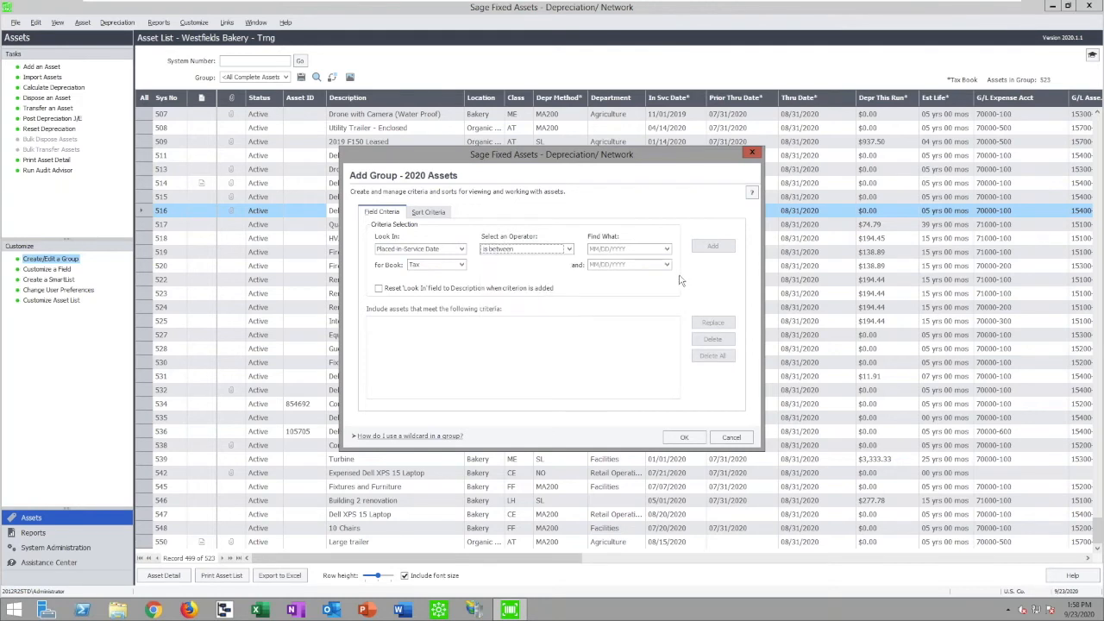
Enter 01/01/2020 and 12/31/2020 as the date range, add the criterion and save the group.
left_click(599, 249)
type("01/01/2020")
left_click(595, 265)
type("12/")
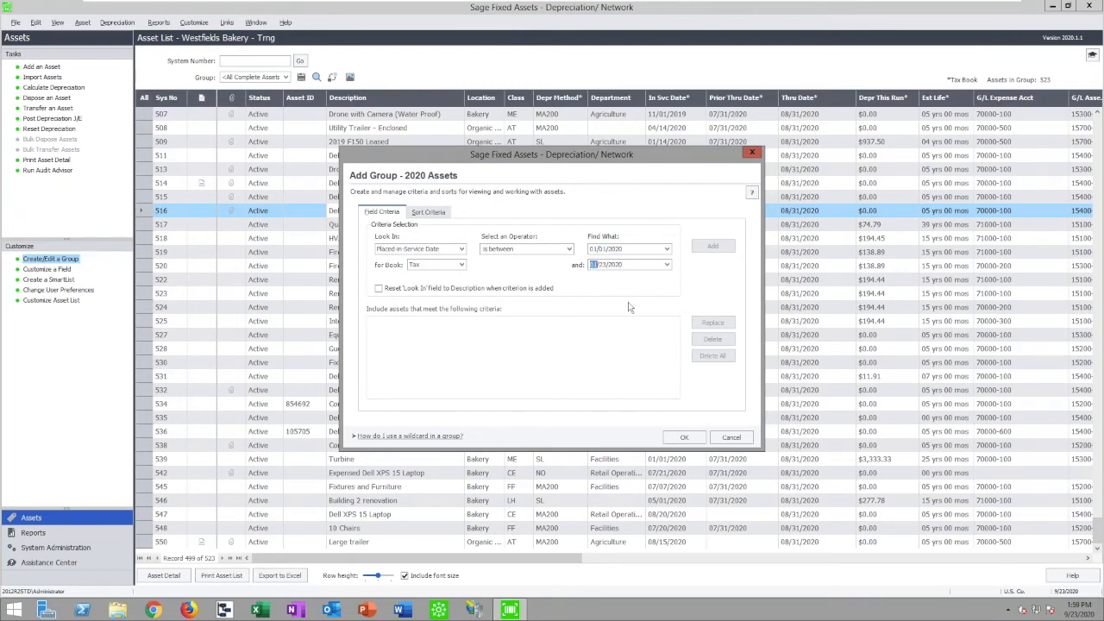
type("31/2020")
left_click(713, 246)
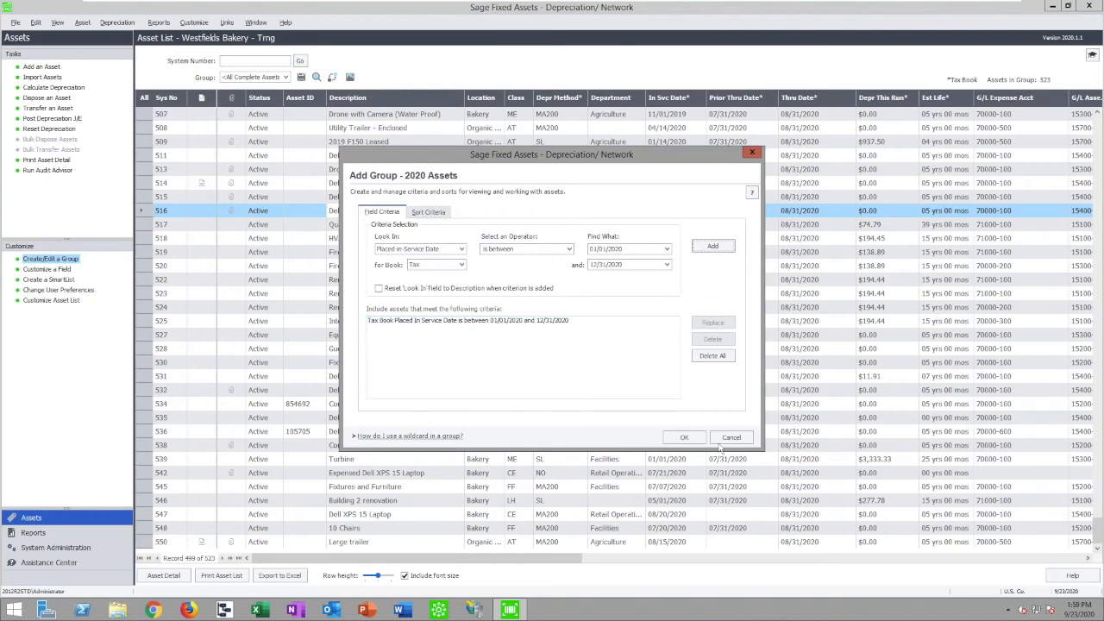
left_click(685, 439)
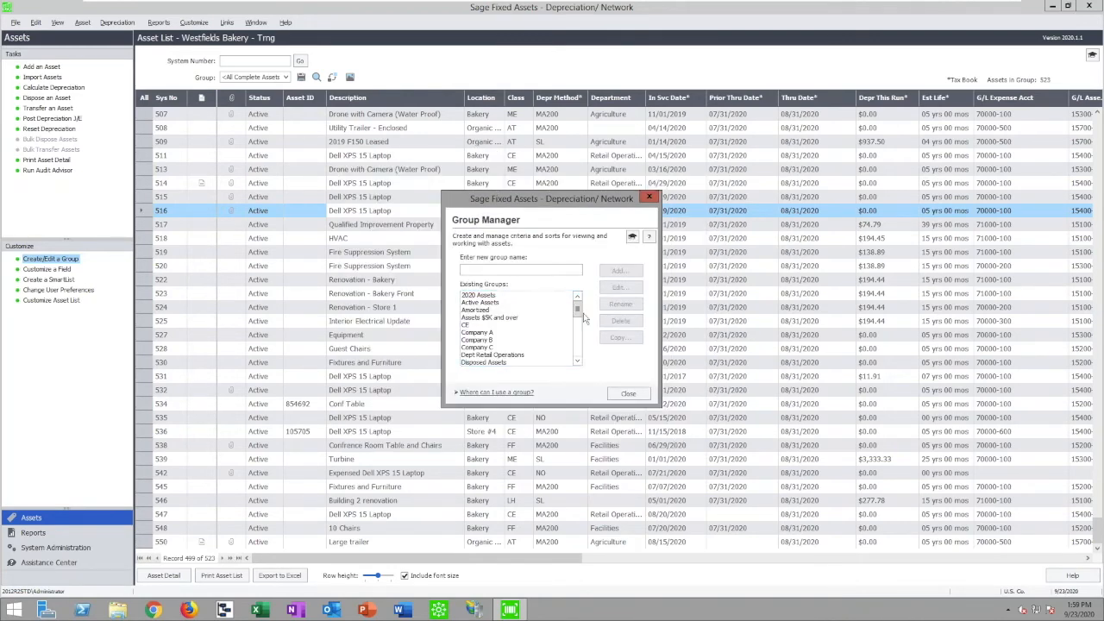
Review the existing Store #1 group's location criterion and its available options, cancel the edit and close the Group Manager.
left_click_drag(578, 310, 577, 345)
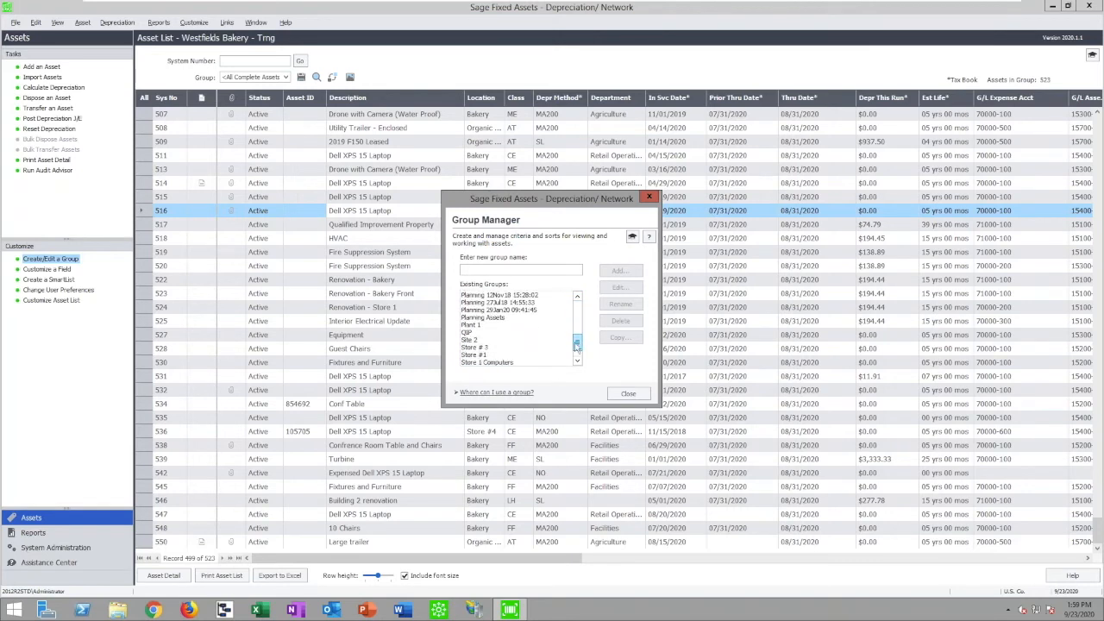
left_click(480, 356)
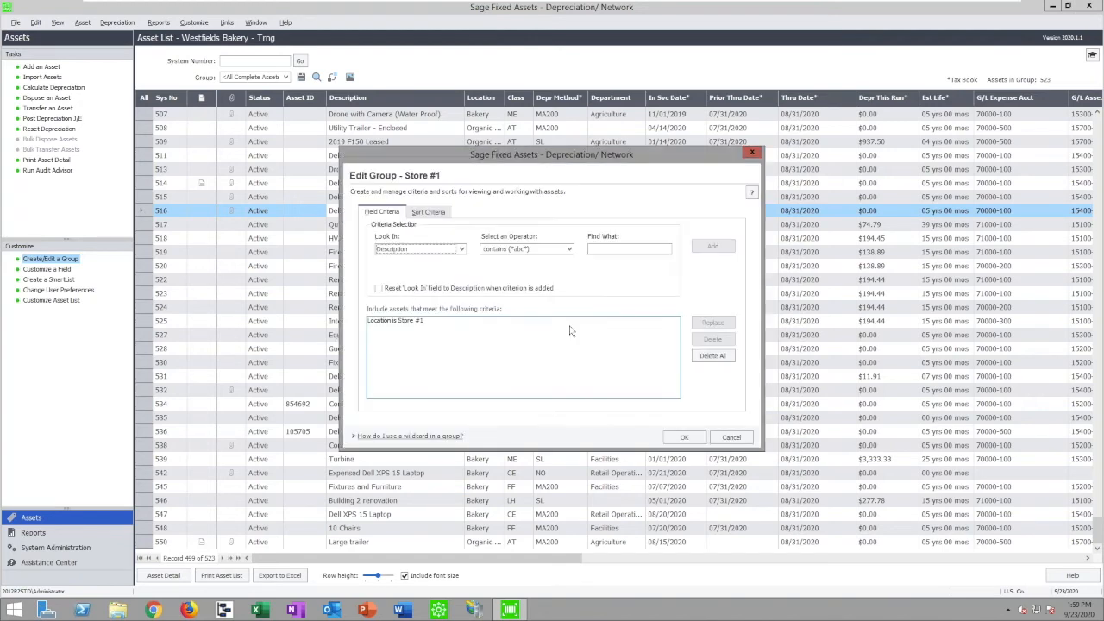
left_click(415, 324)
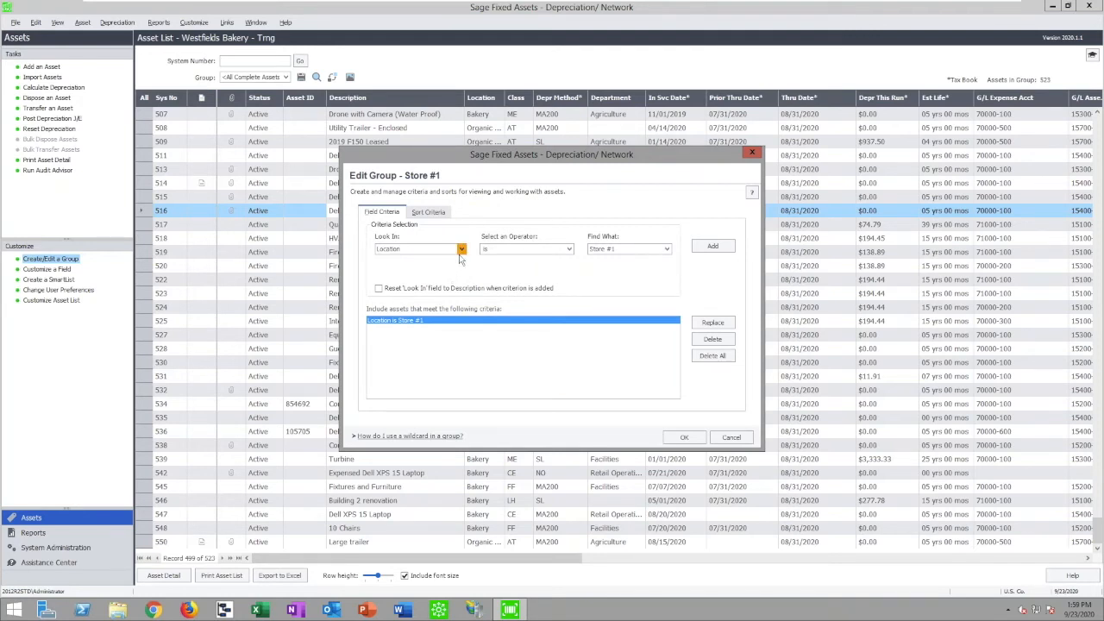
left_click(461, 249)
left_click(462, 250)
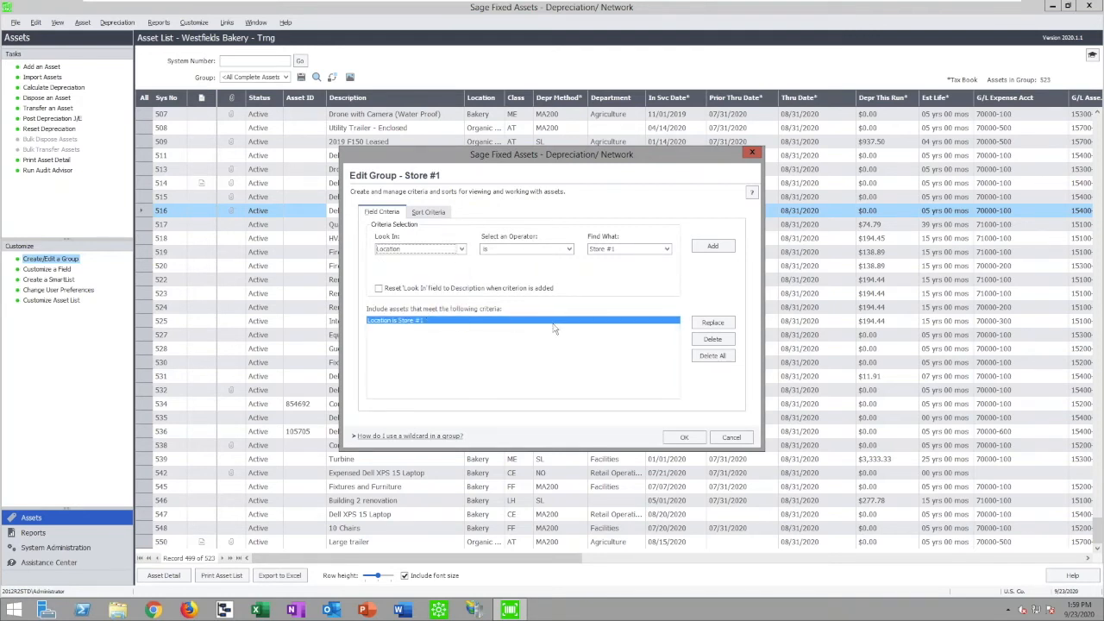
left_click(666, 249)
left_click(488, 271)
left_click(743, 439)
left_click(629, 394)
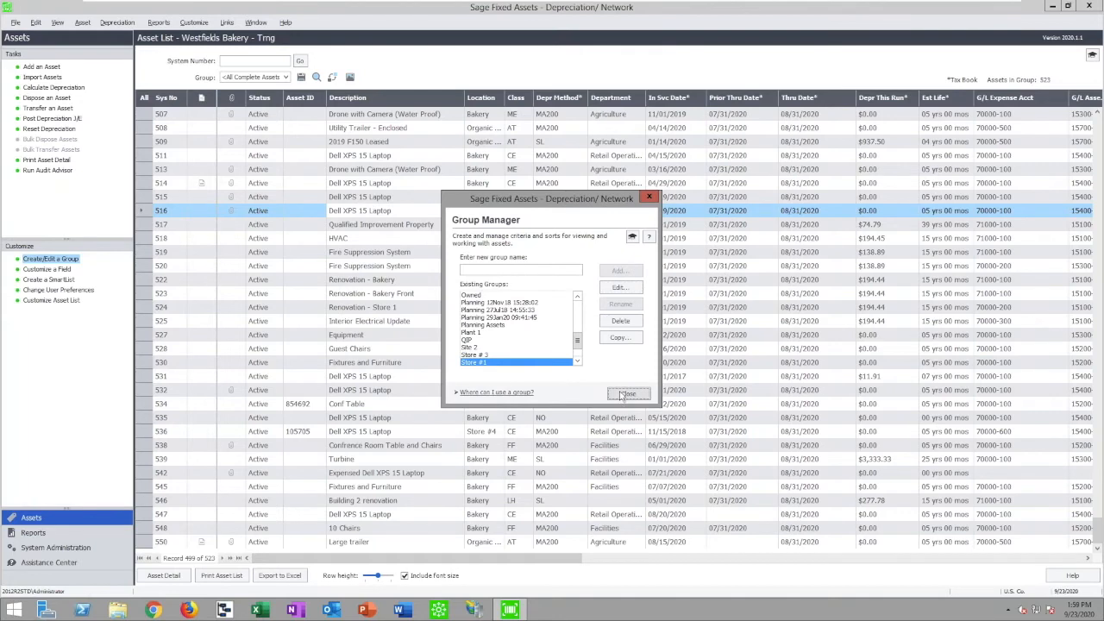
Run the Annual Activity report for the 2020 Assets group, with assets that have no activity summarized.
left_click(33, 532)
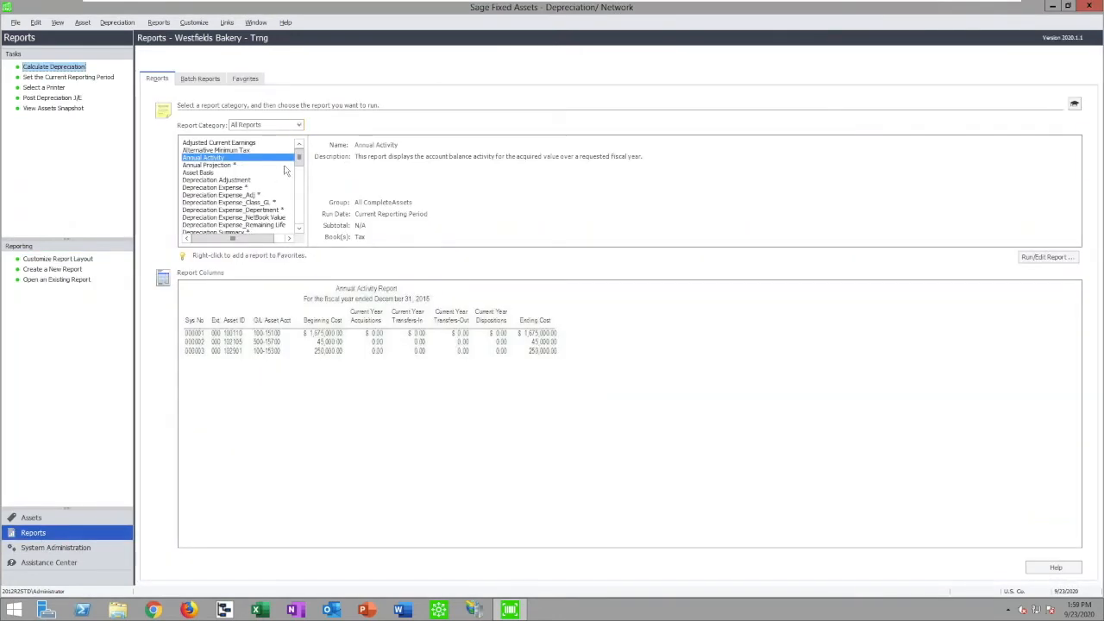
left_click(1048, 257)
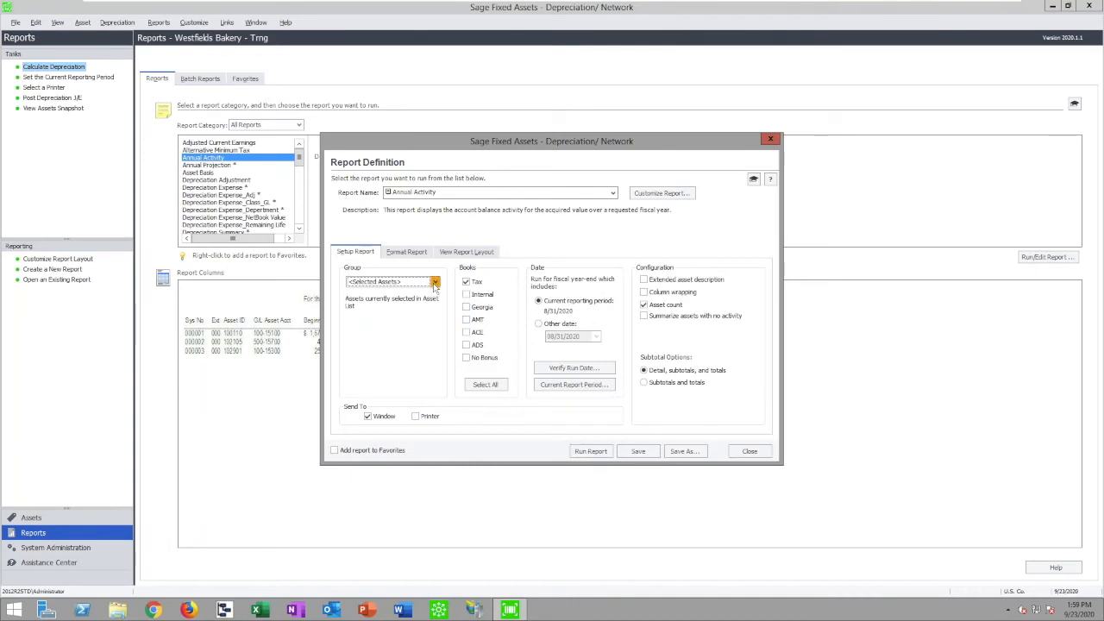
left_click(435, 282)
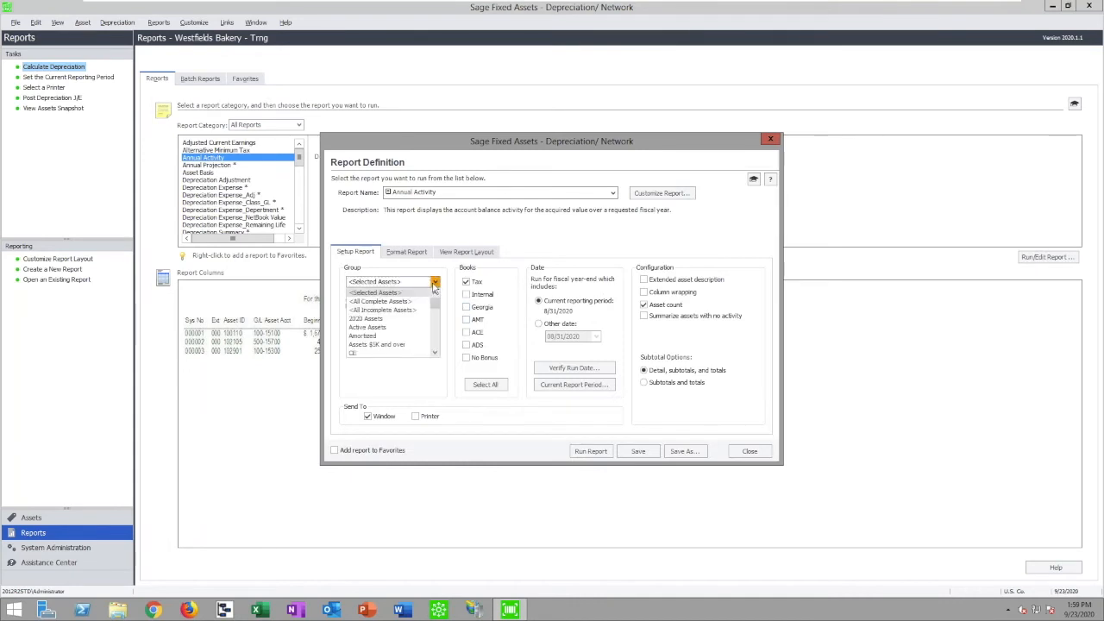
left_click(367, 318)
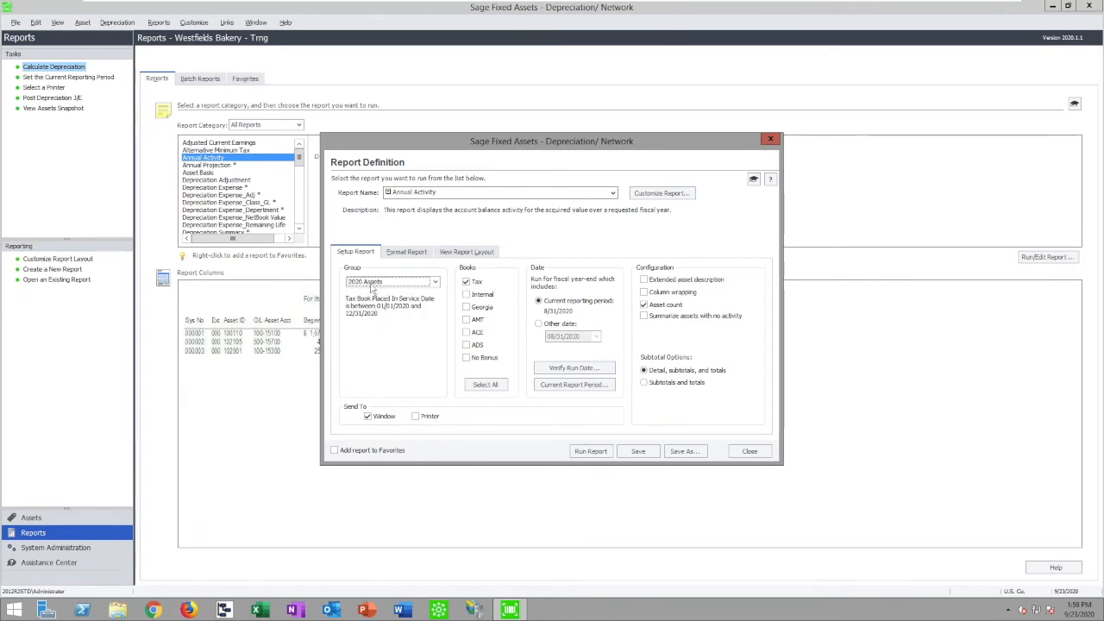
left_click(646, 317)
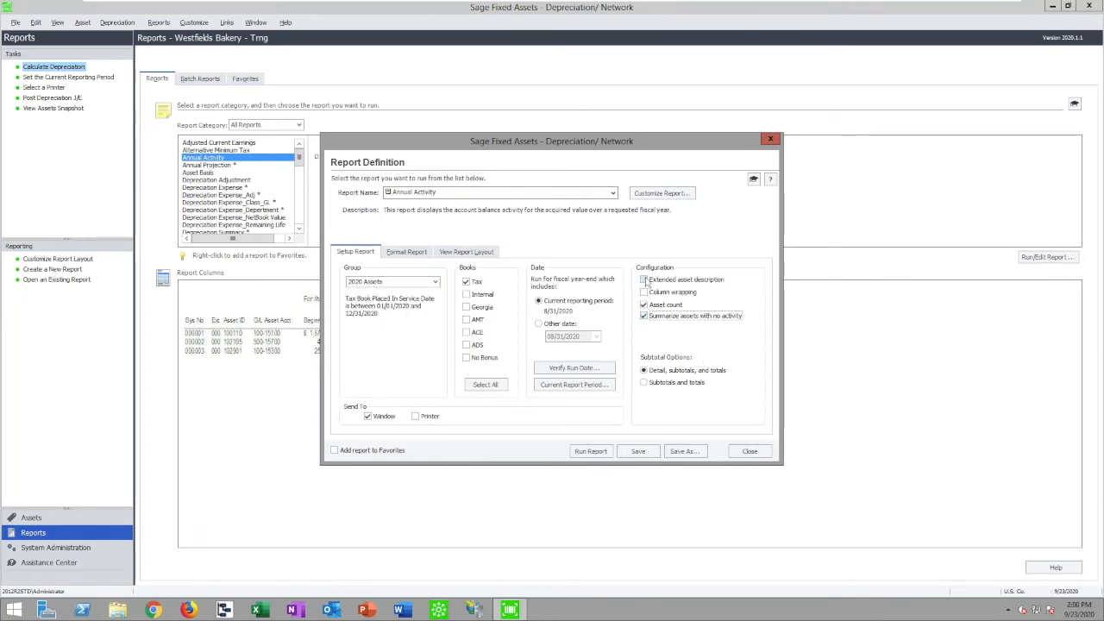
left_click(591, 451)
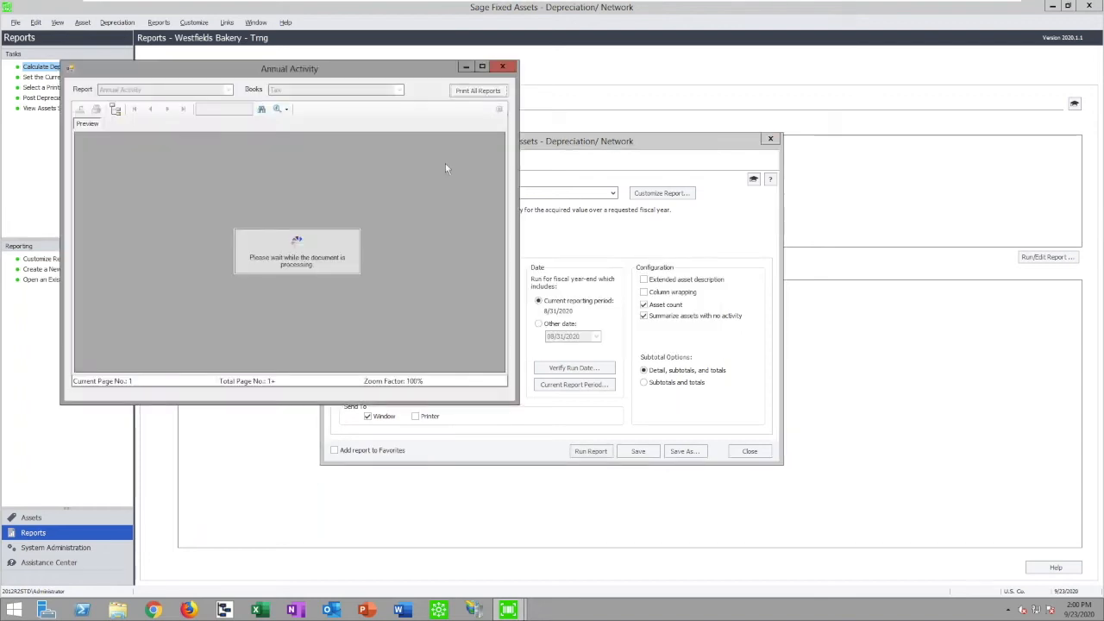
Examine the acquisitions and grand totals in the Annual Activity report at 200% zoom, and close the report and its definition.
left_click(482, 66)
left_click(237, 46)
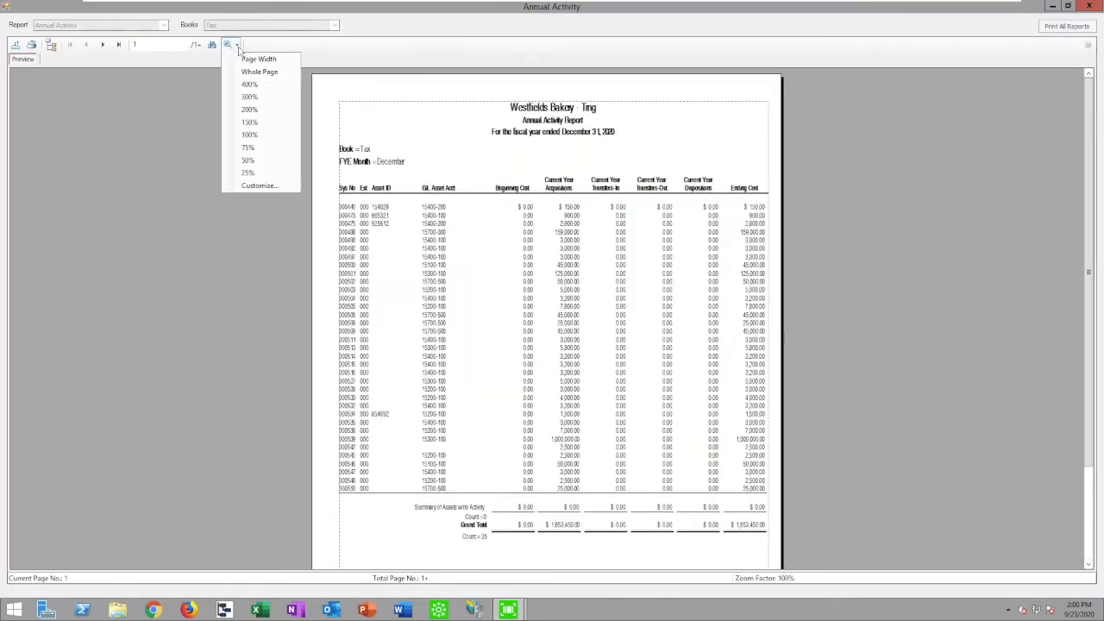
left_click(250, 110)
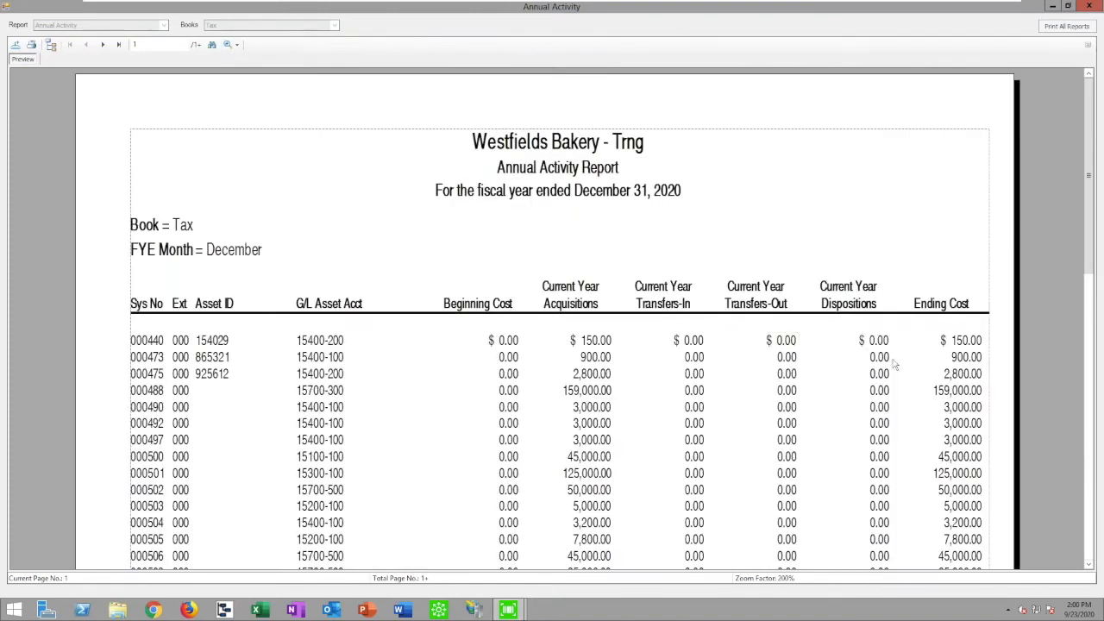
scroll(894, 365, "down", 3)
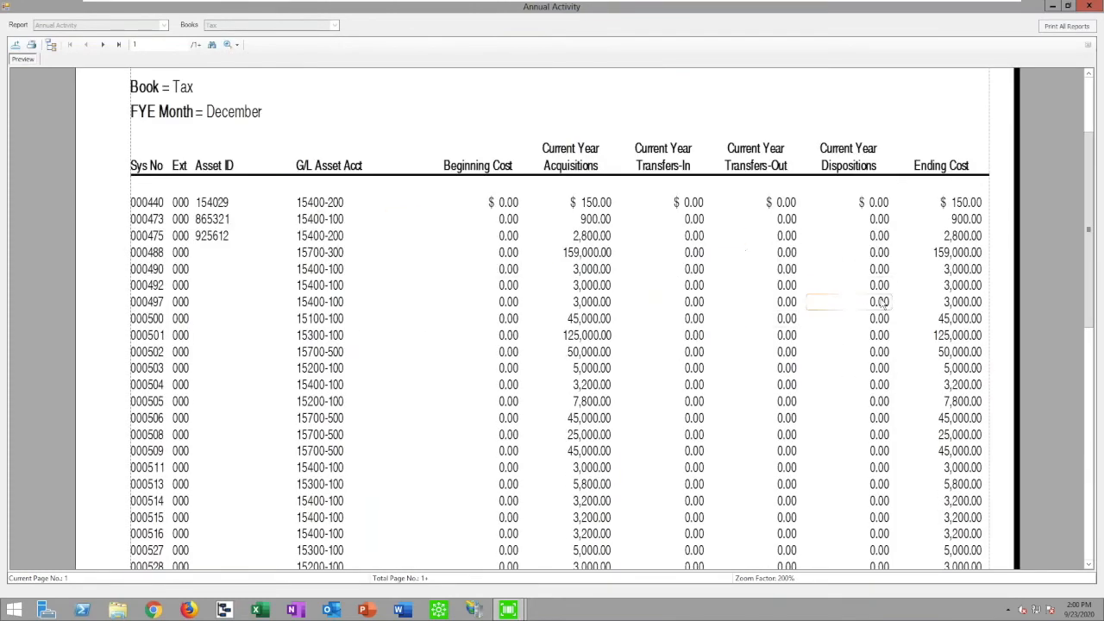
scroll(881, 302, "down", 6)
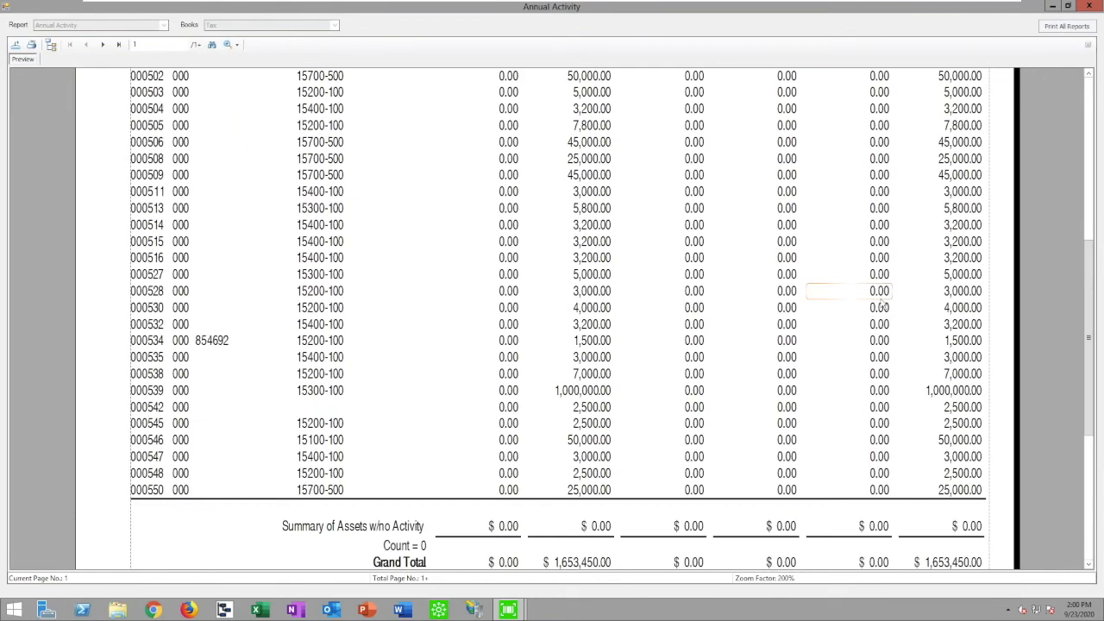
scroll(986, 144, "up", 7)
left_click(1089, 6)
left_click(749, 451)
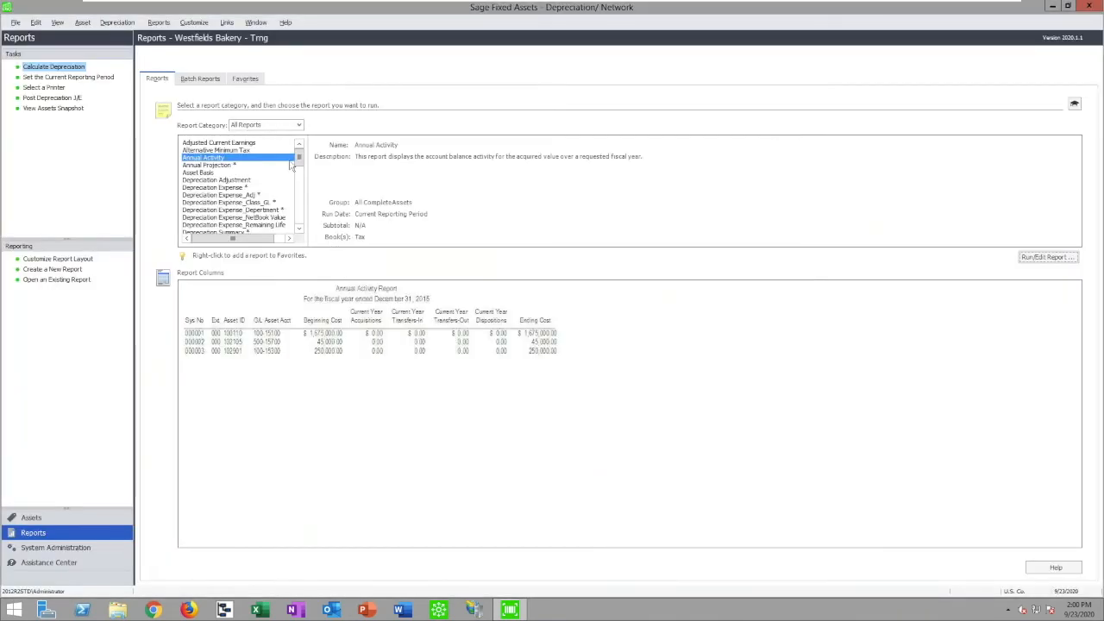
Open the Property Tax - Detail report definition and set its asset group to Store #1.
left_click_drag(298, 158, 299, 217)
left_click(235, 188)
left_click(1049, 259)
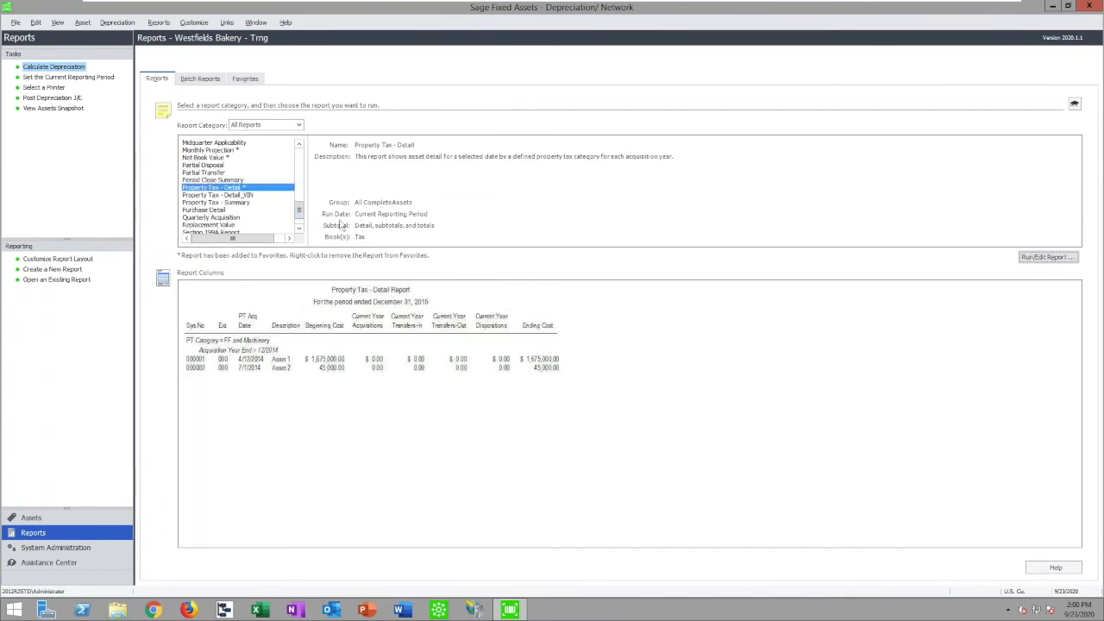
left_click(436, 282)
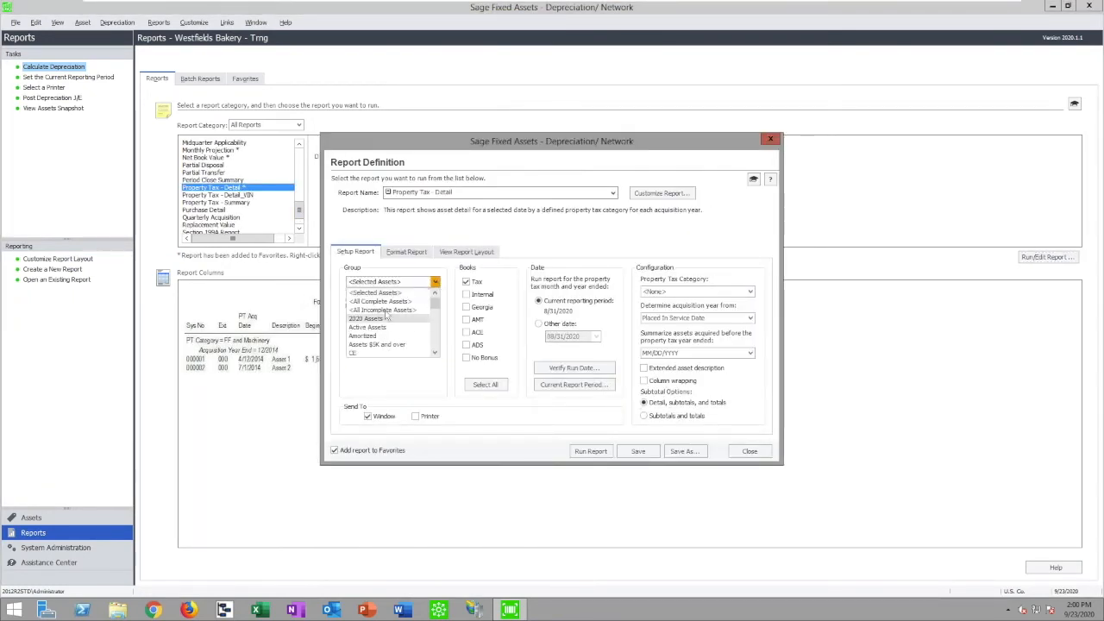
scroll(384, 341, "down", 4)
scroll(384, 345, "down", 4)
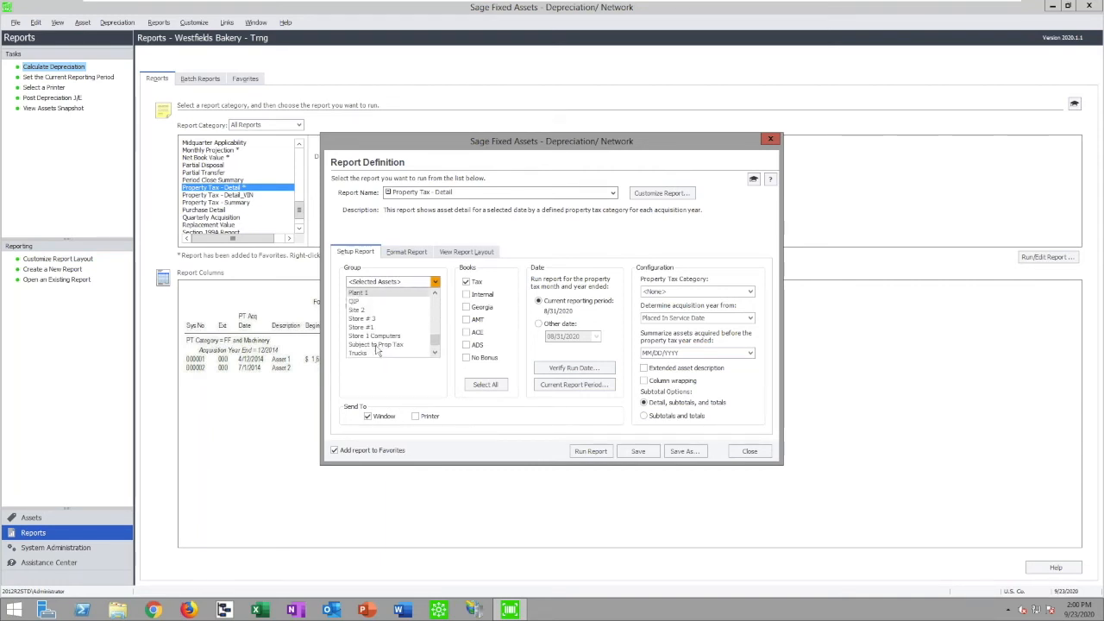
left_click(375, 327)
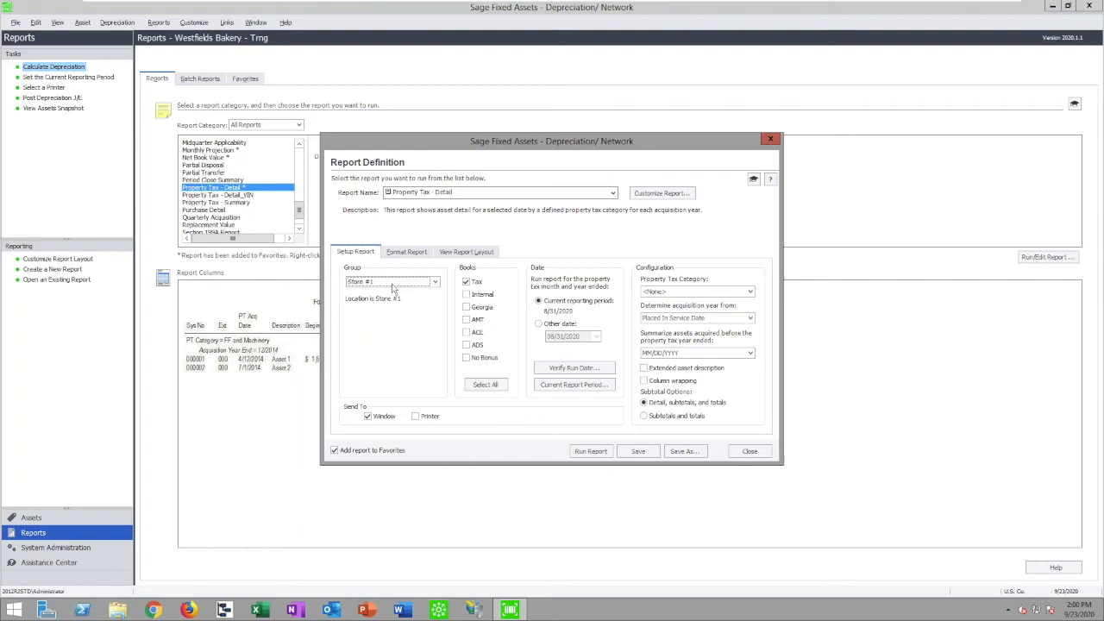
Set the property tax category to PT Category and run the Property Tax - Detail report.
left_click(750, 291)
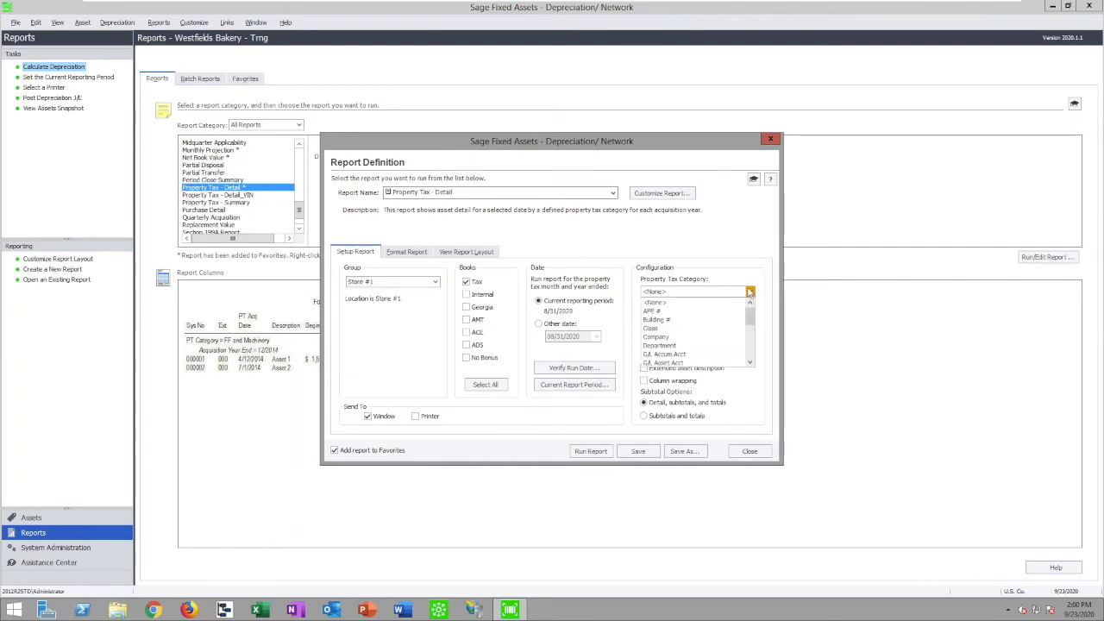
scroll(690, 332, "down", 2)
left_click(690, 336)
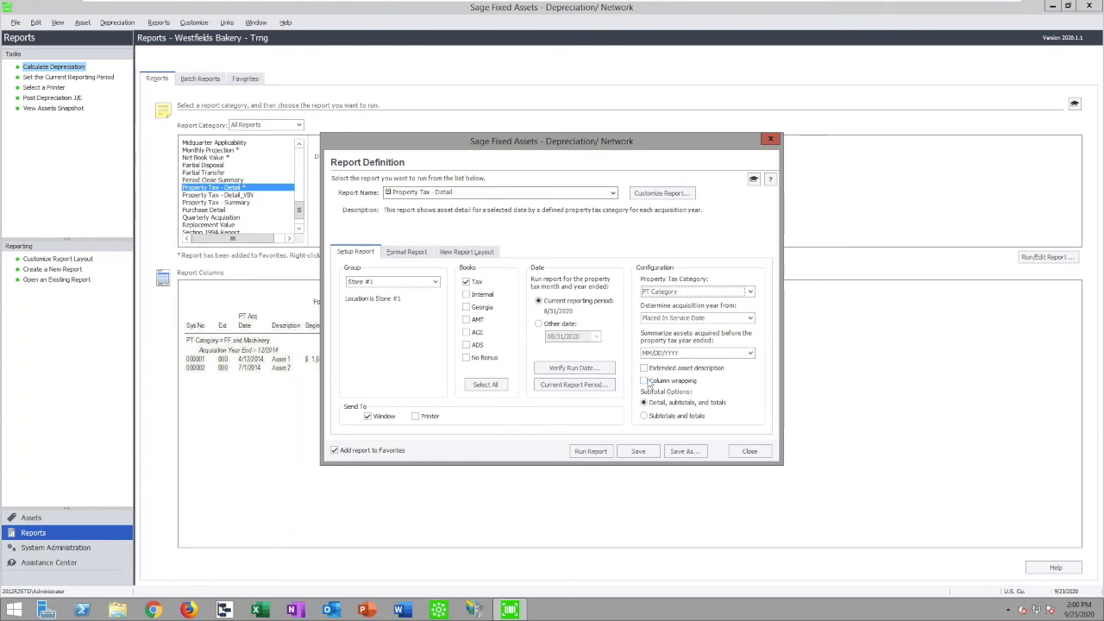
left_click(583, 454)
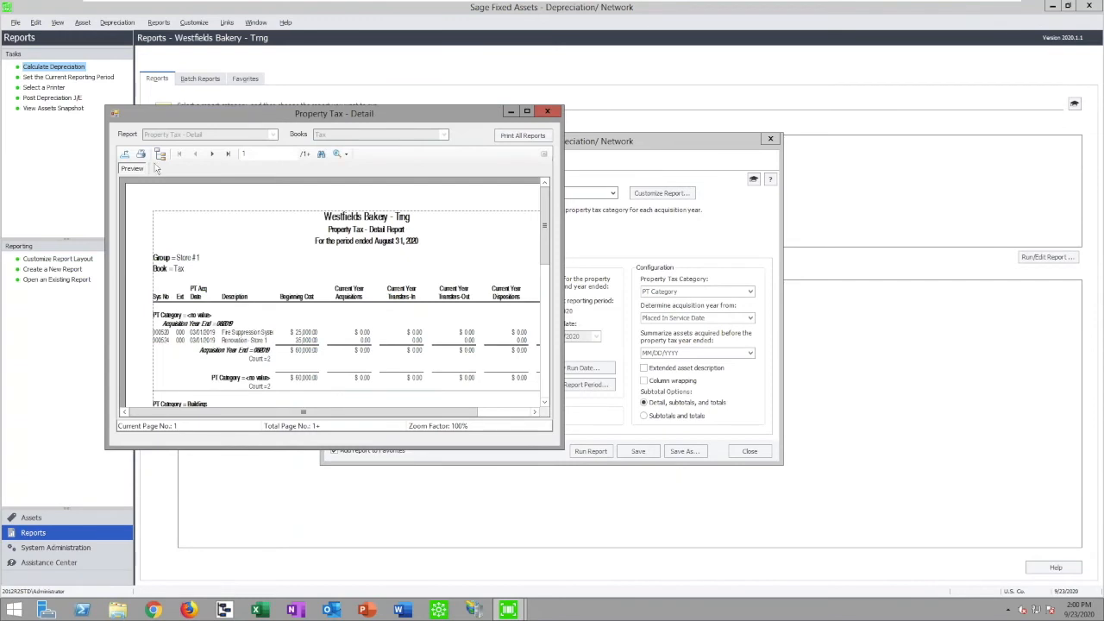
Examine page 2 of the property tax report at 200% zoom by category and acquisition year, and close the report and its definition.
left_click(212, 153)
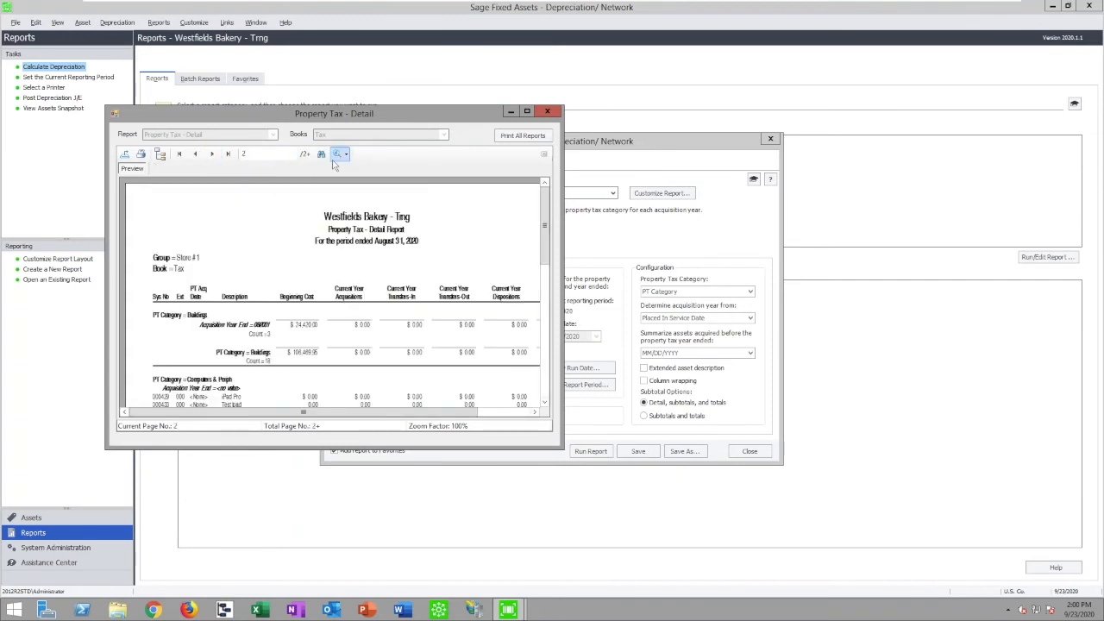
left_click(527, 111)
left_click(238, 47)
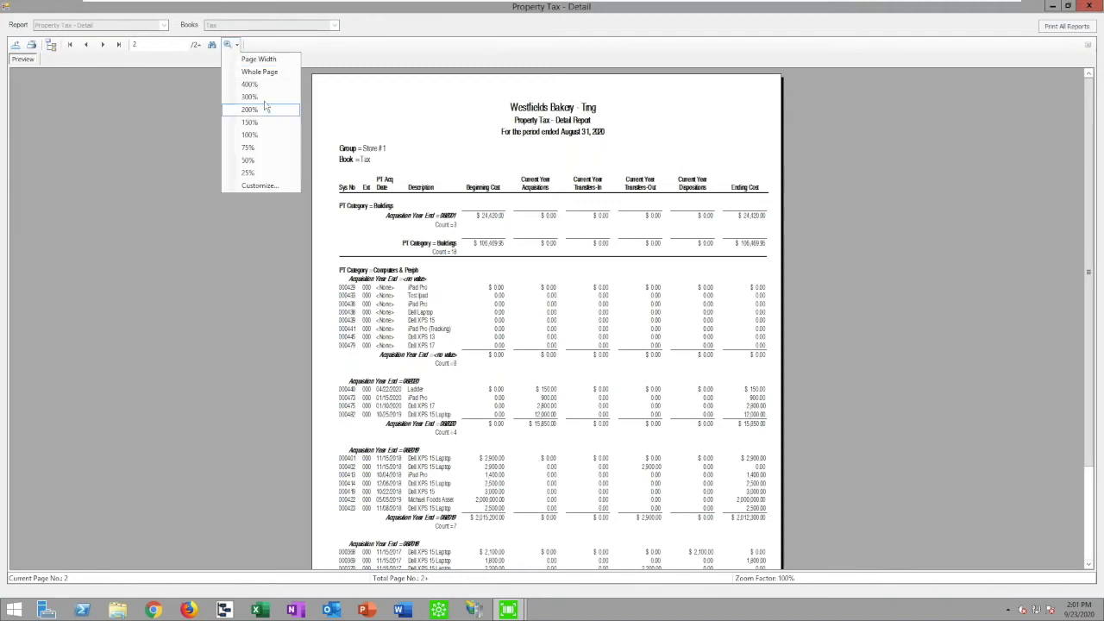
left_click(264, 110)
scroll(725, 347, "down", 2)
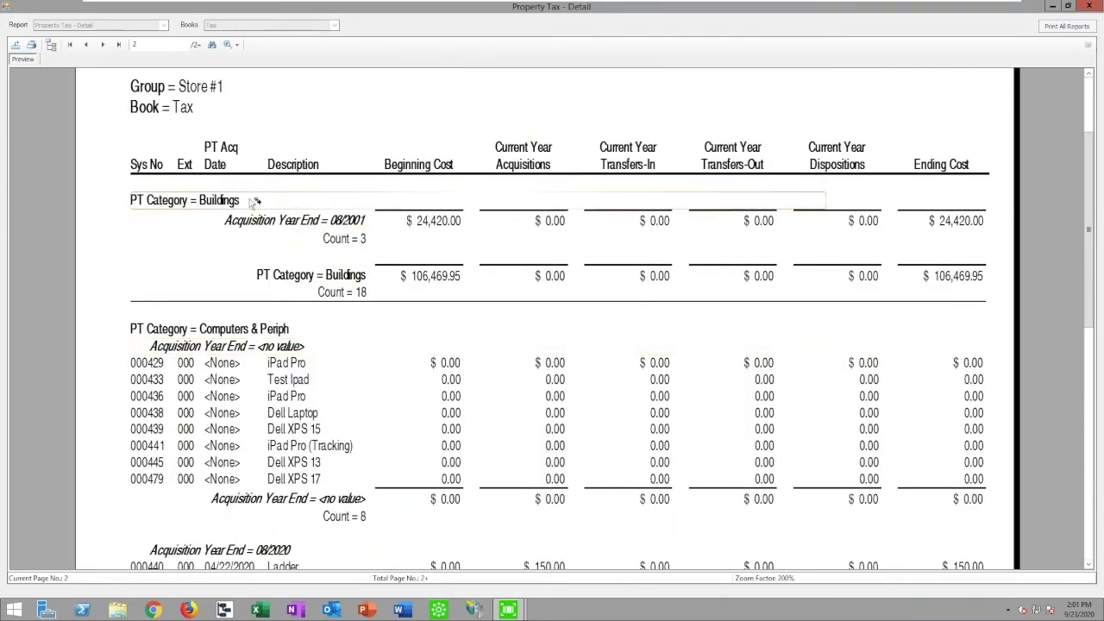
scroll(431, 319, "down", 1)
scroll(422, 360, "down", 5)
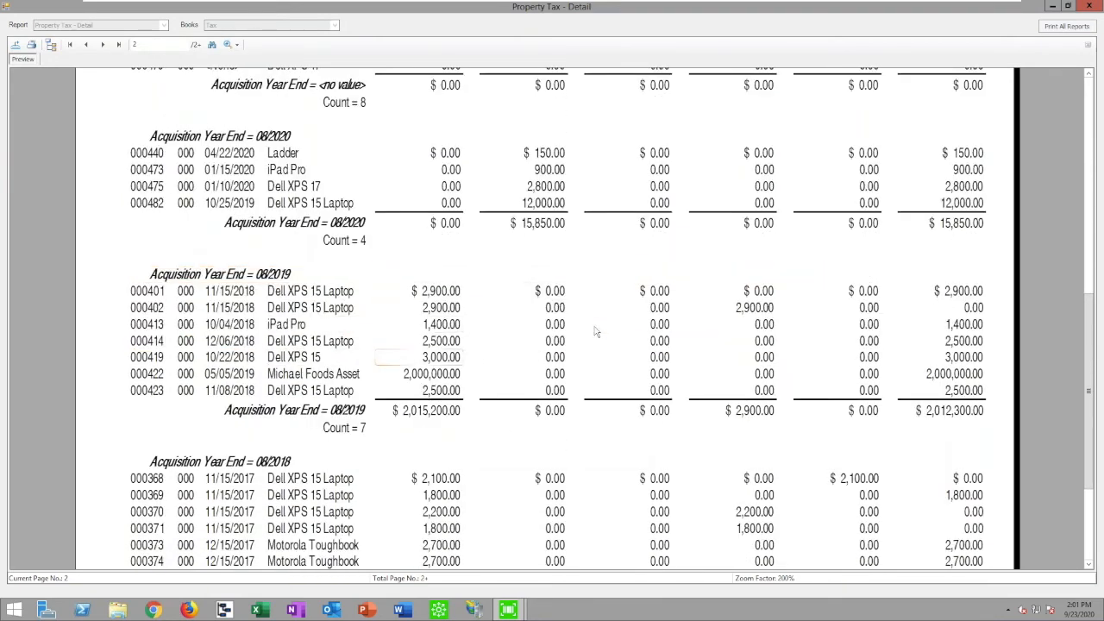
scroll(659, 313, "up", 7)
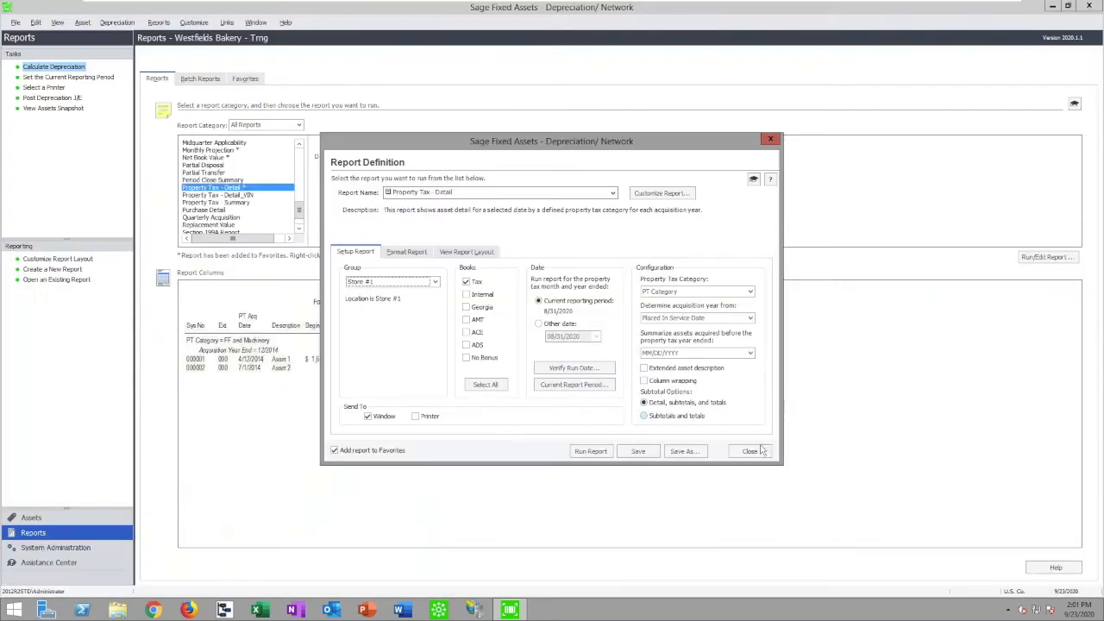
left_click(758, 452)
Run the Form 4562 - Depreciation and Amortization report for all complete assets with the fiscal year beginning 01/2019.
scroll(297, 214, "up", 3)
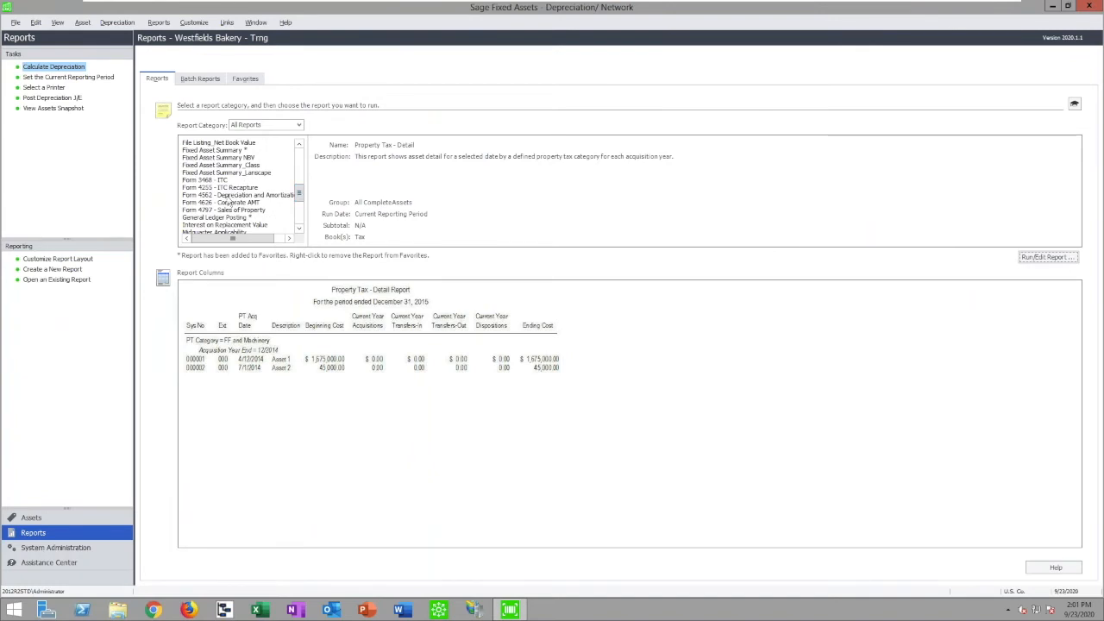
left_click(229, 196)
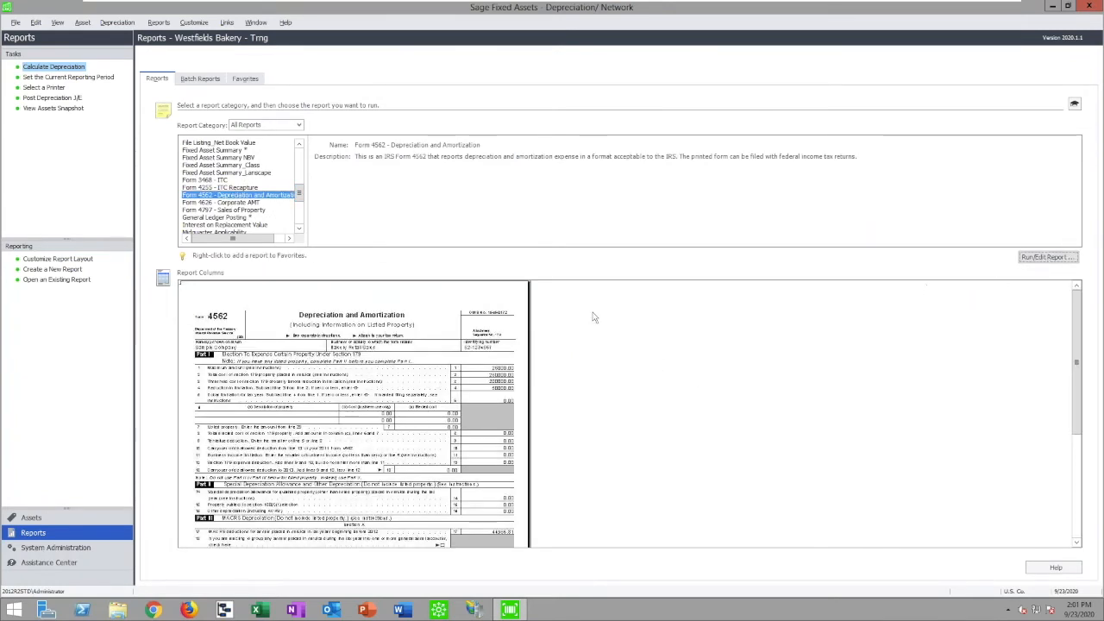
left_click(397, 274)
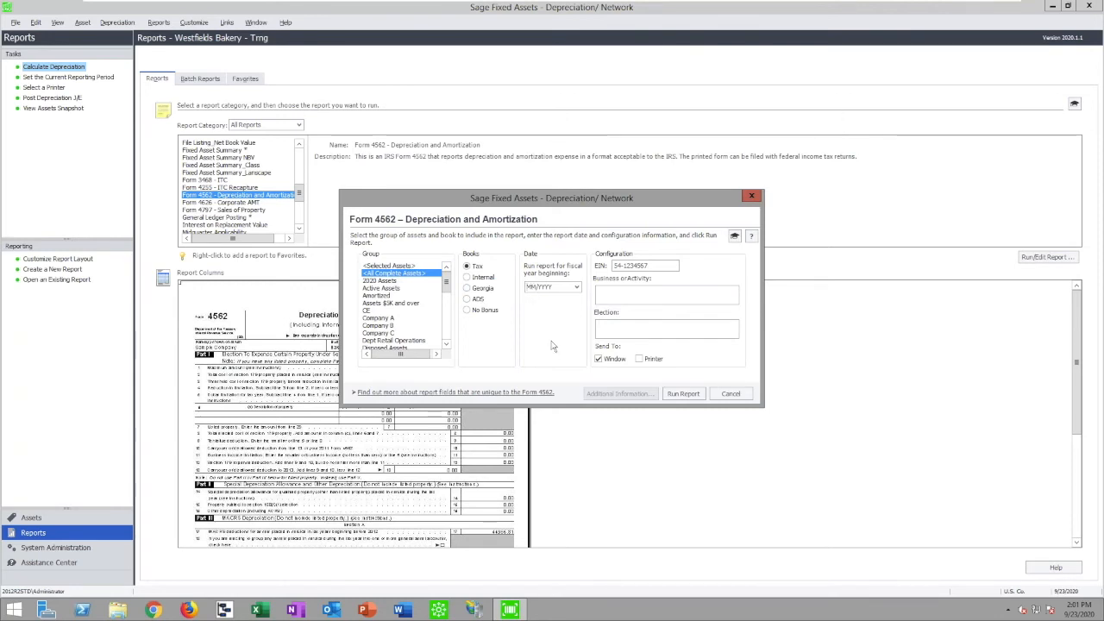
type("01/2019")
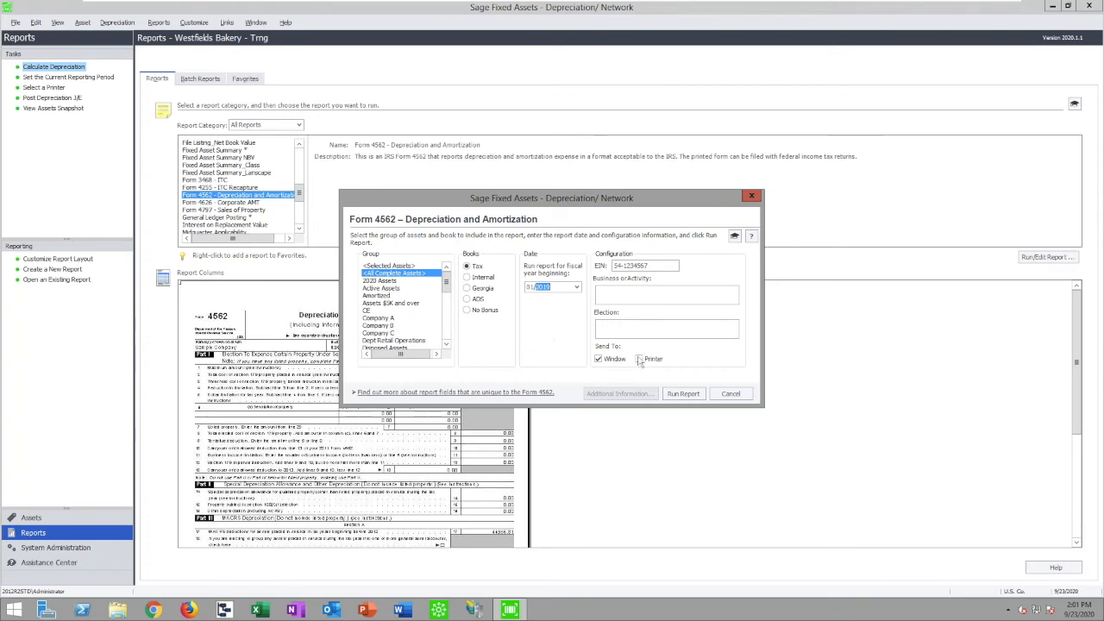
left_click(686, 395)
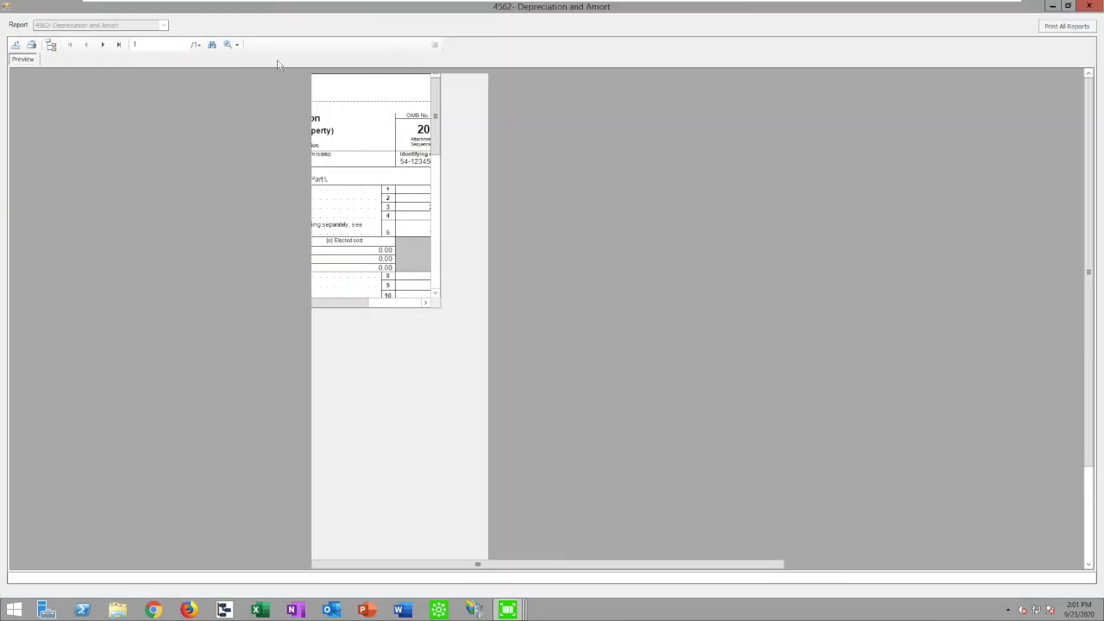
Examine both pages of Form 4562 at 200% zoom, from the Section 179 election through listed property and amortization.
left_click(452, 37)
left_click(236, 44)
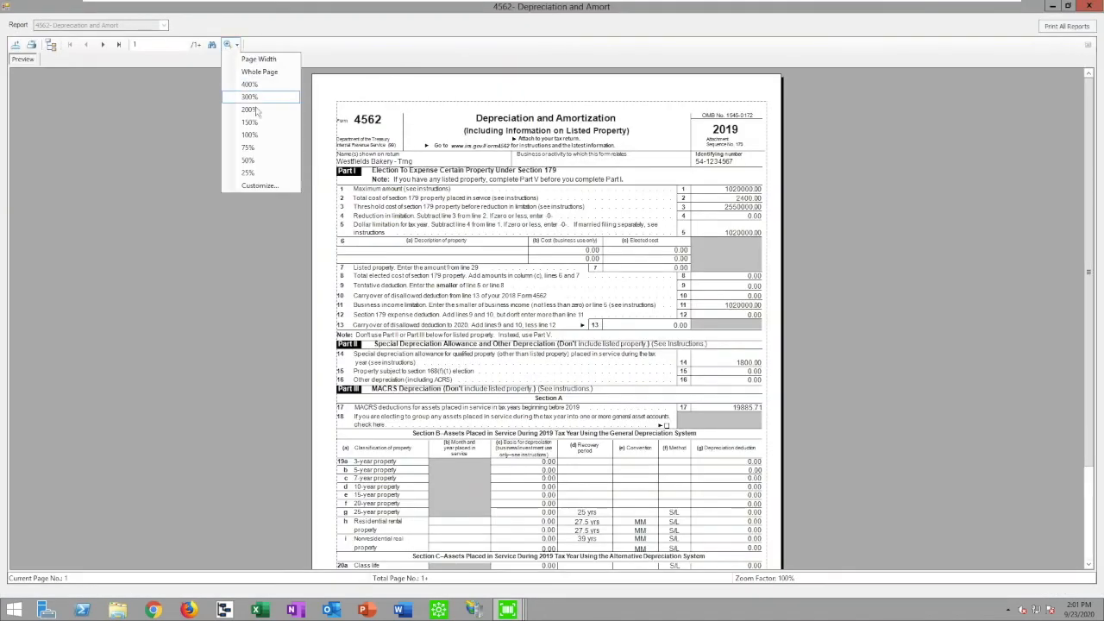
left_click(252, 110)
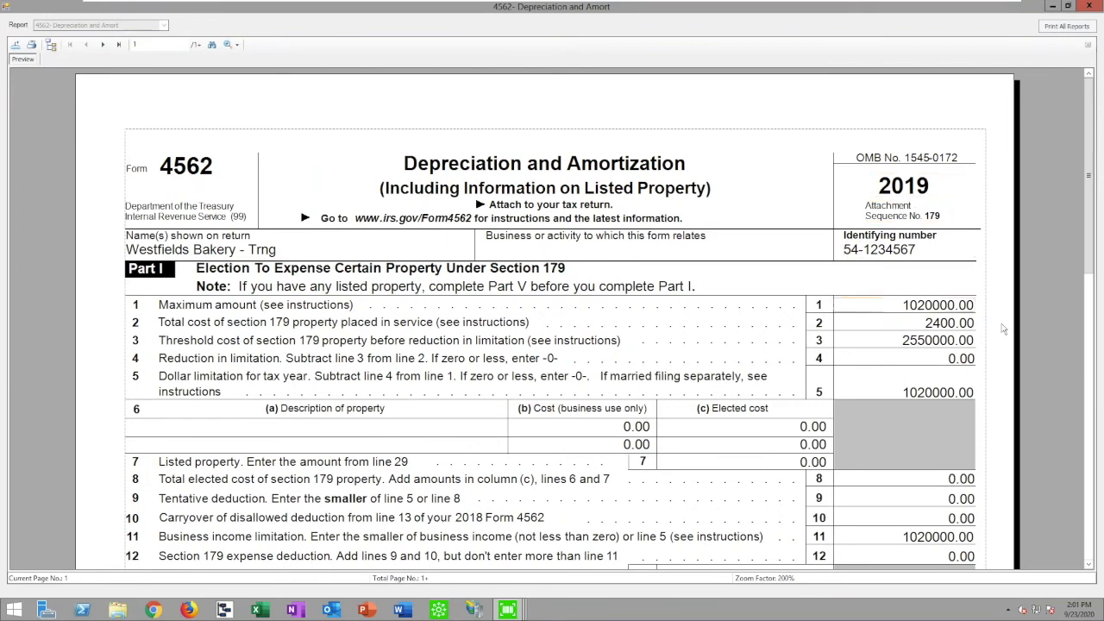
scroll(1042, 341, "down", 4)
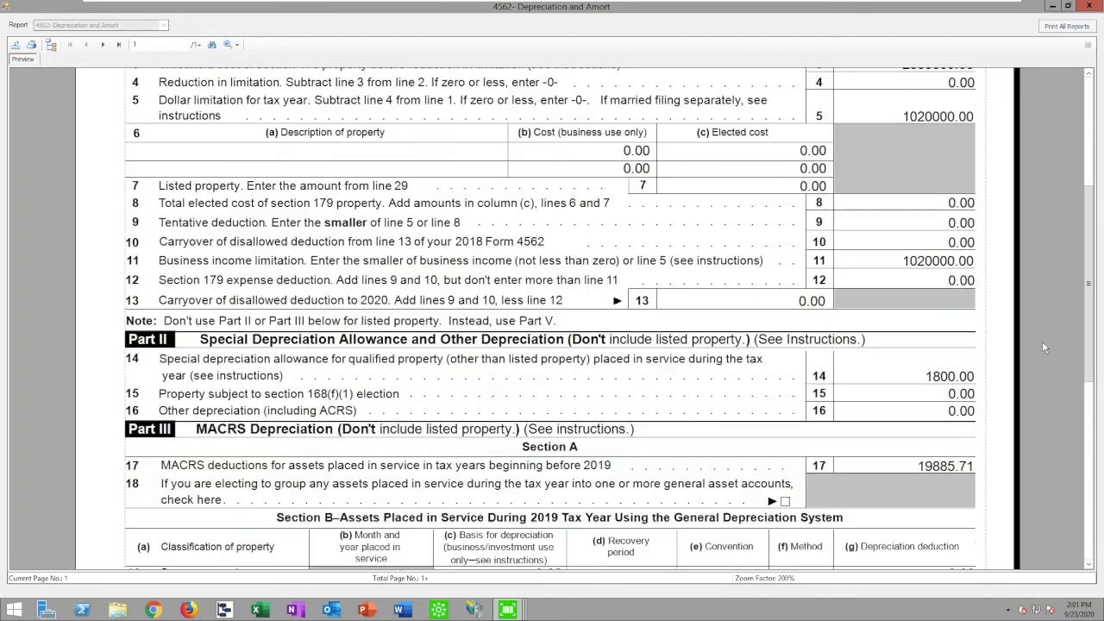
scroll(1042, 341, "down", 1)
scroll(1042, 341, "down", 4)
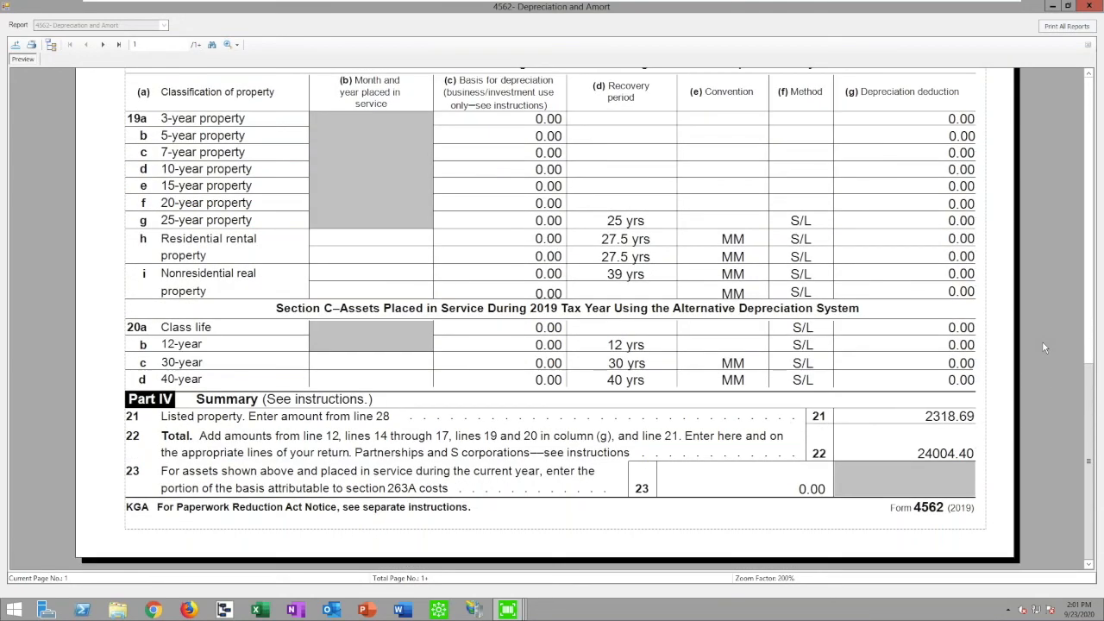
left_click(102, 44)
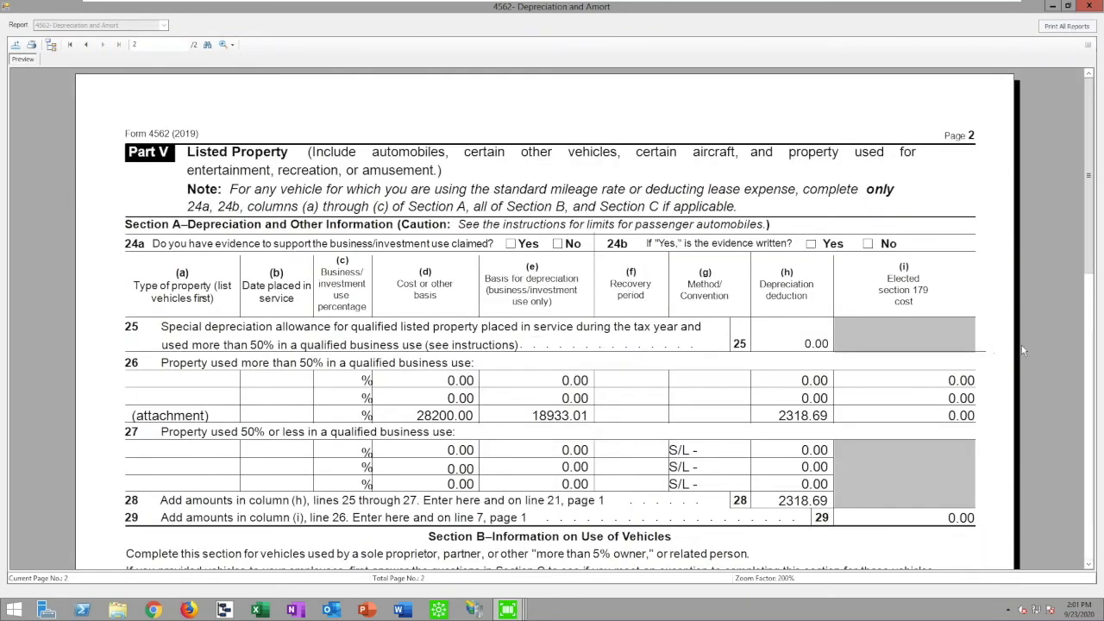
scroll(1022, 345, "down", 10)
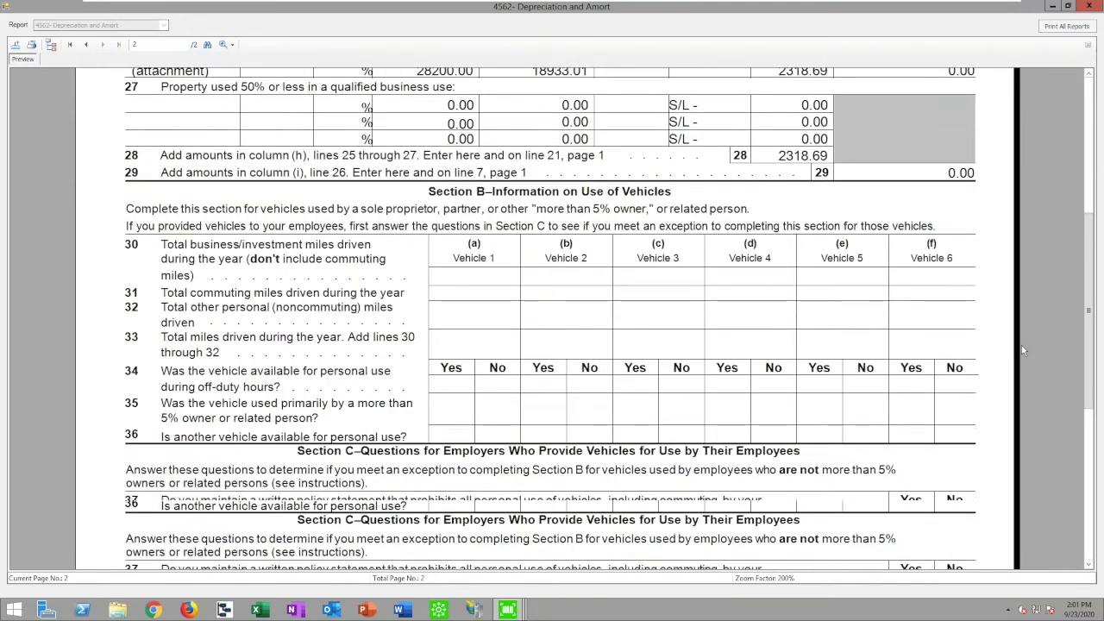
scroll(1021, 345, "down", 5)
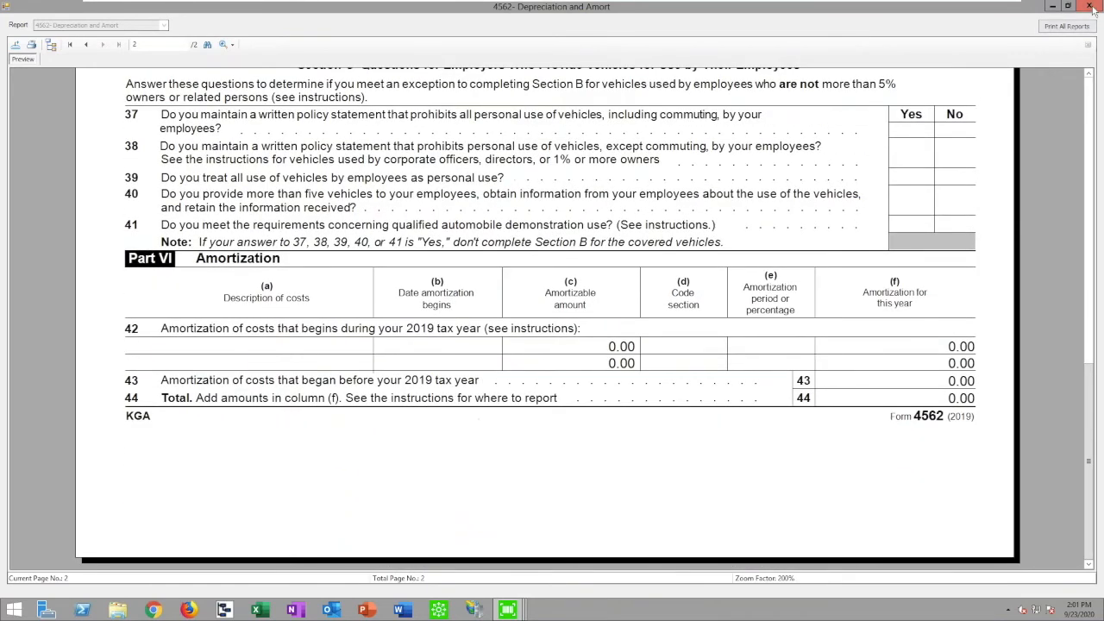
Close Form 4562, examine its Line 26 attachment at 200% zoom, and close the attachment and the report definition.
left_click(1089, 7)
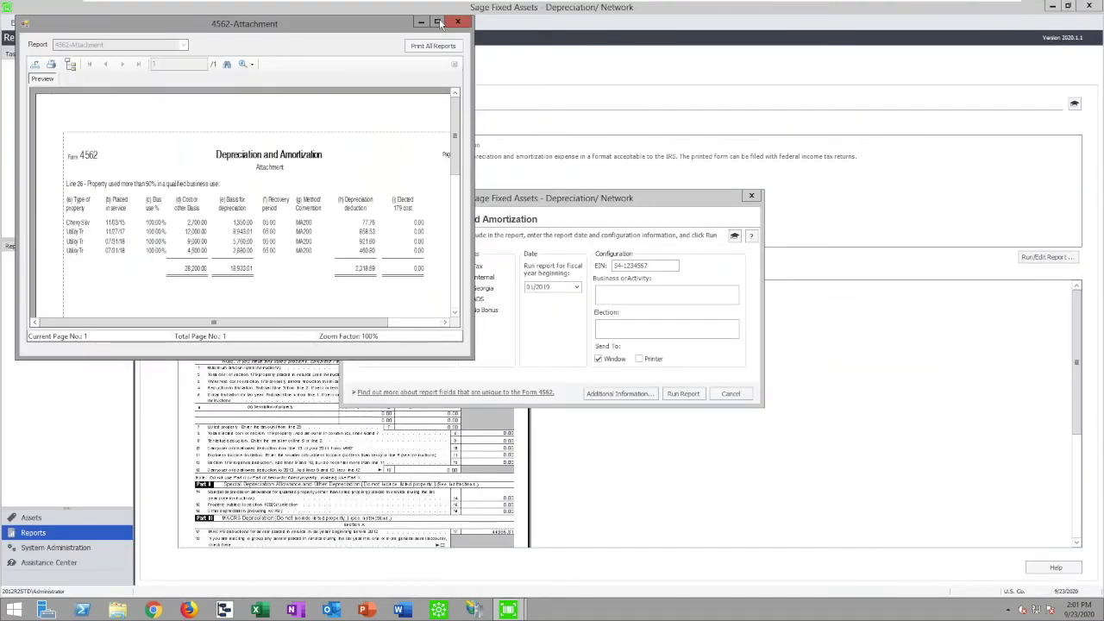
left_click(438, 21)
left_click(226, 44)
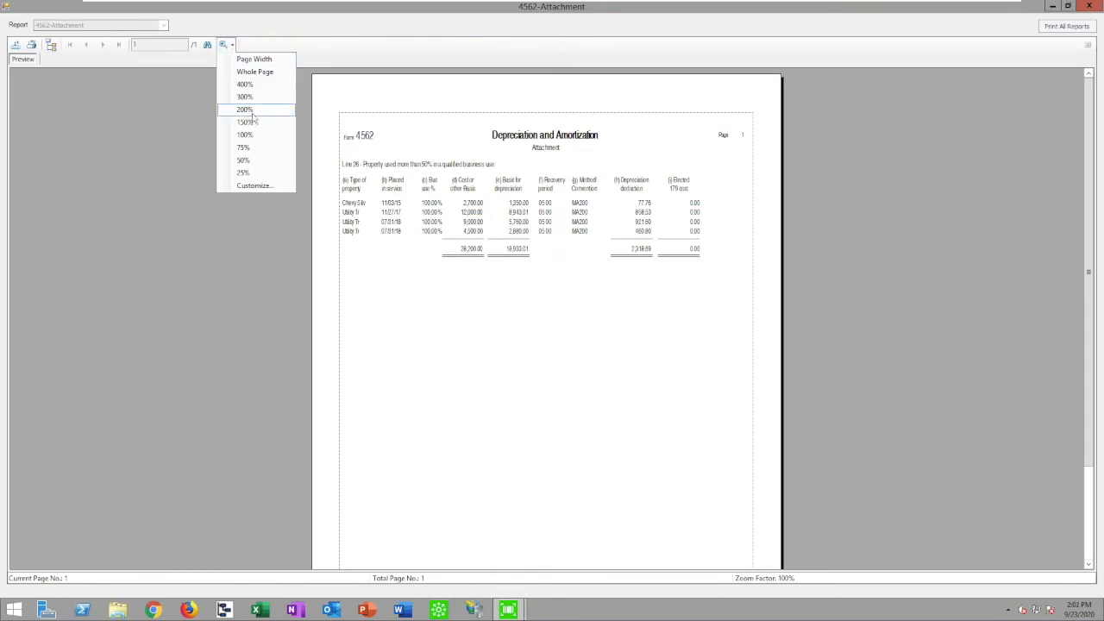
left_click(246, 109)
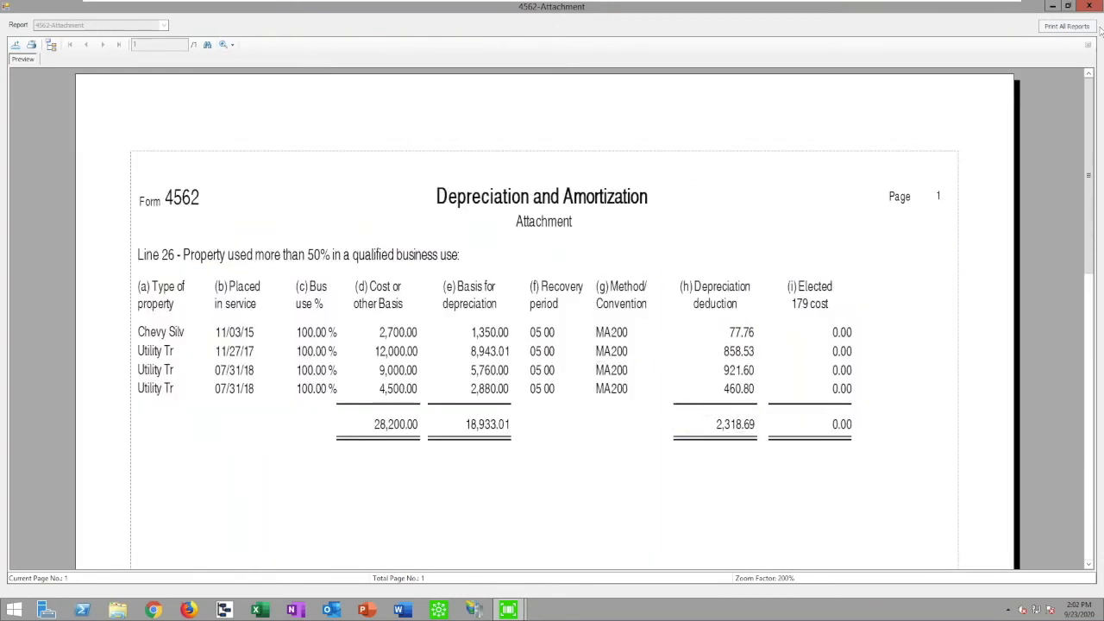
left_click(1089, 7)
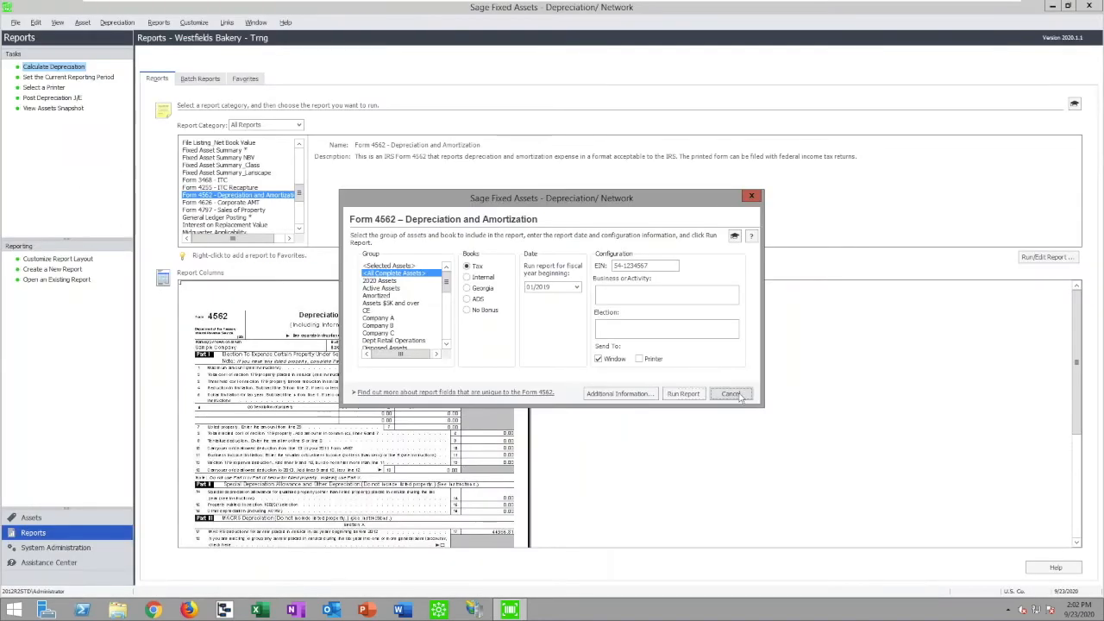
left_click(731, 395)
Preview the sample layout and description of the Tax Expense report in the report list.
left_click_drag(299, 195, 299, 216)
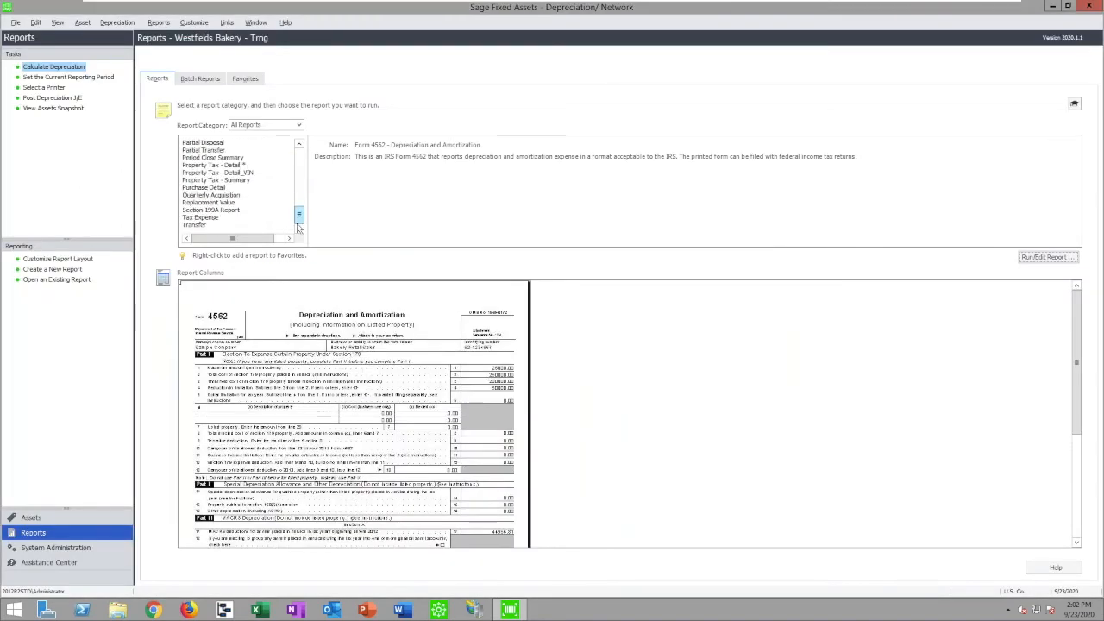
left_click(207, 218)
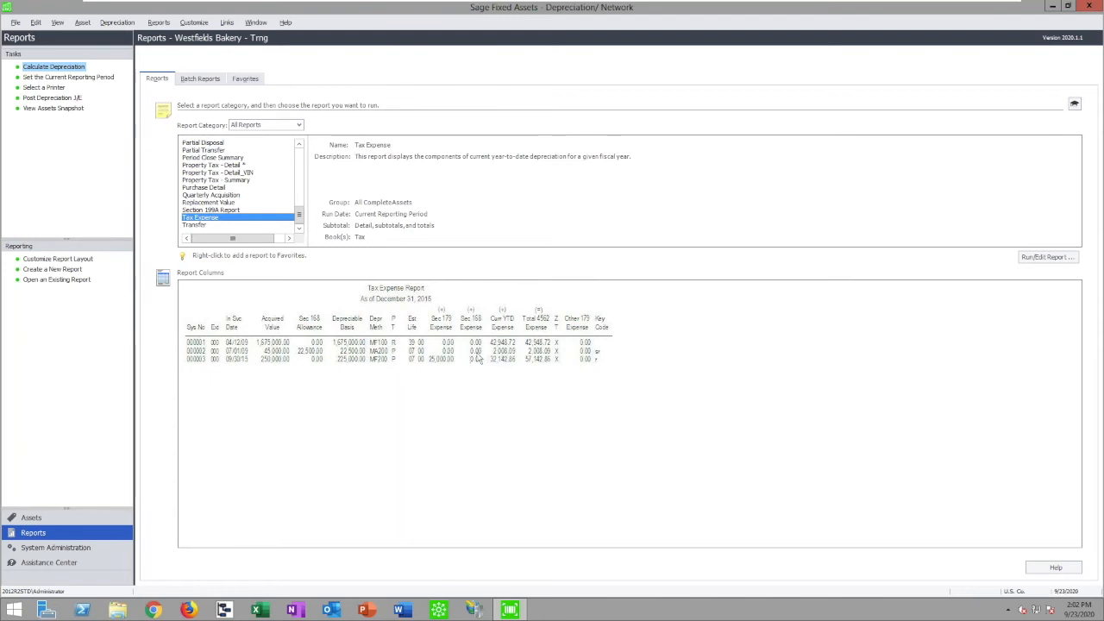
Run the Form 4797 - Sales of Property report for all complete assets with the fiscal year beginning 01/2019.
left_click_drag(299, 217, 301, 197)
left_click(227, 211)
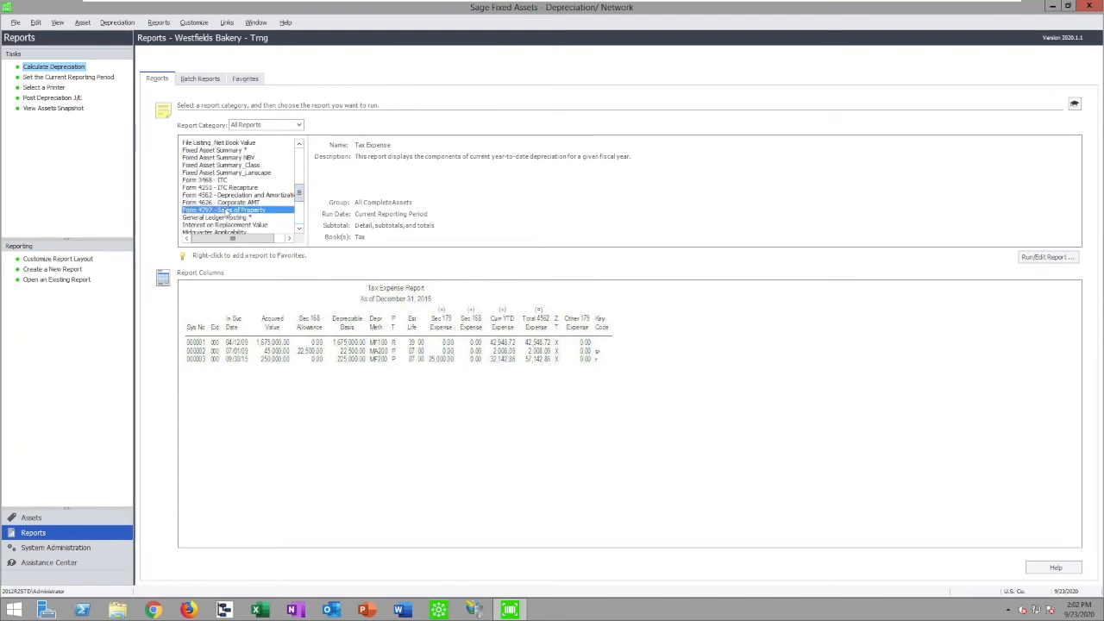
left_click(1043, 257)
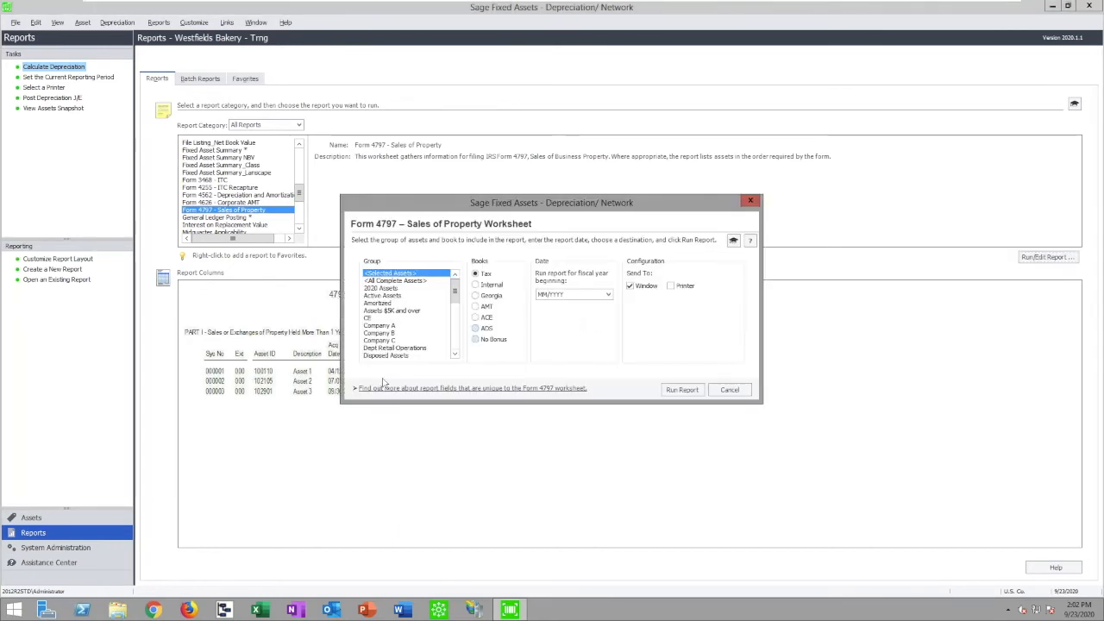
left_click(394, 281)
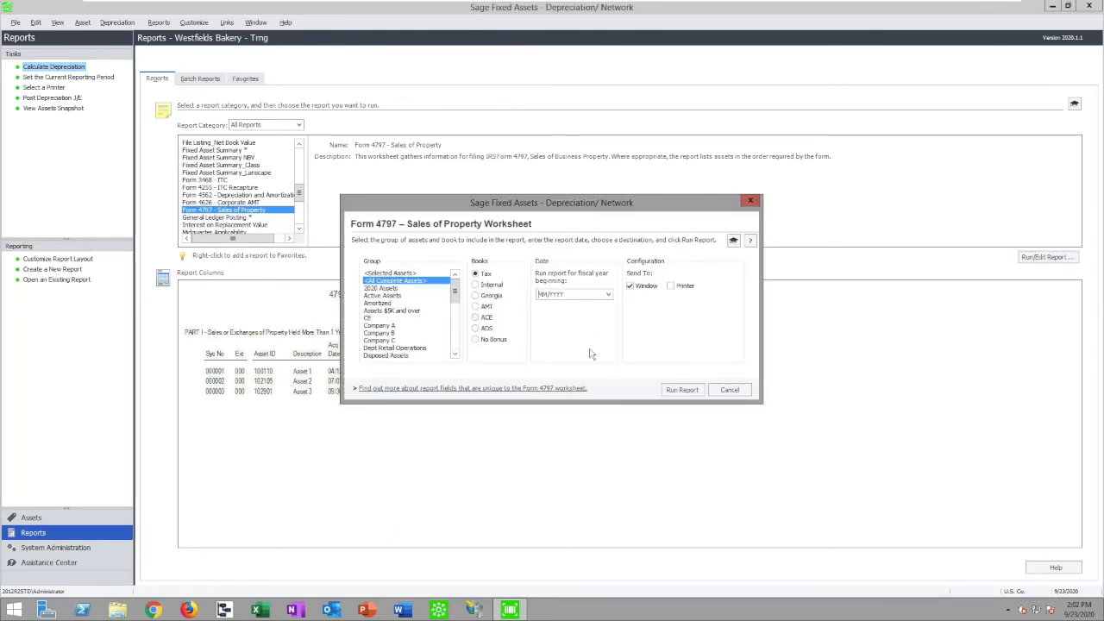
type("01/2019")
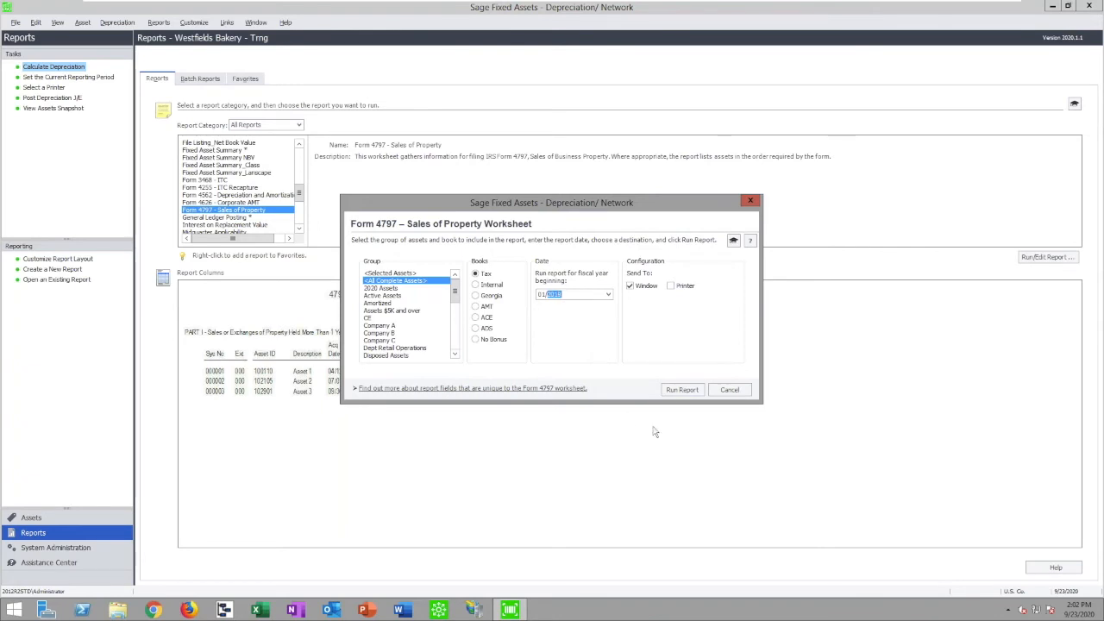
left_click(682, 390)
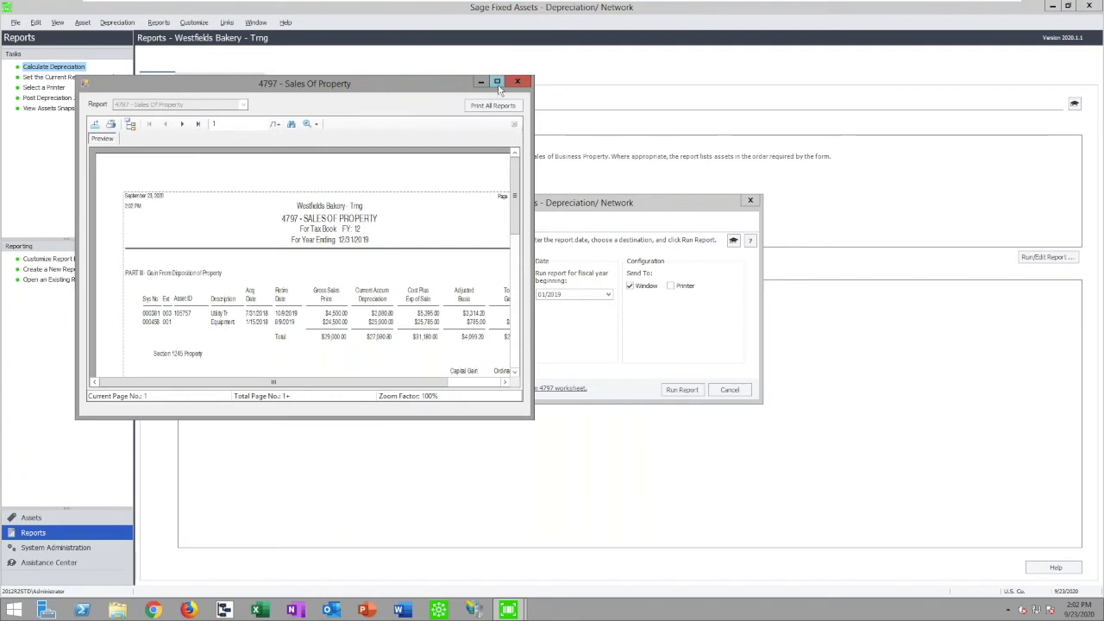
Examine page 1 of Form 4797 at 200% zoom, from Part III gains down to the total gains for all properties.
left_click(497, 82)
left_click(231, 44)
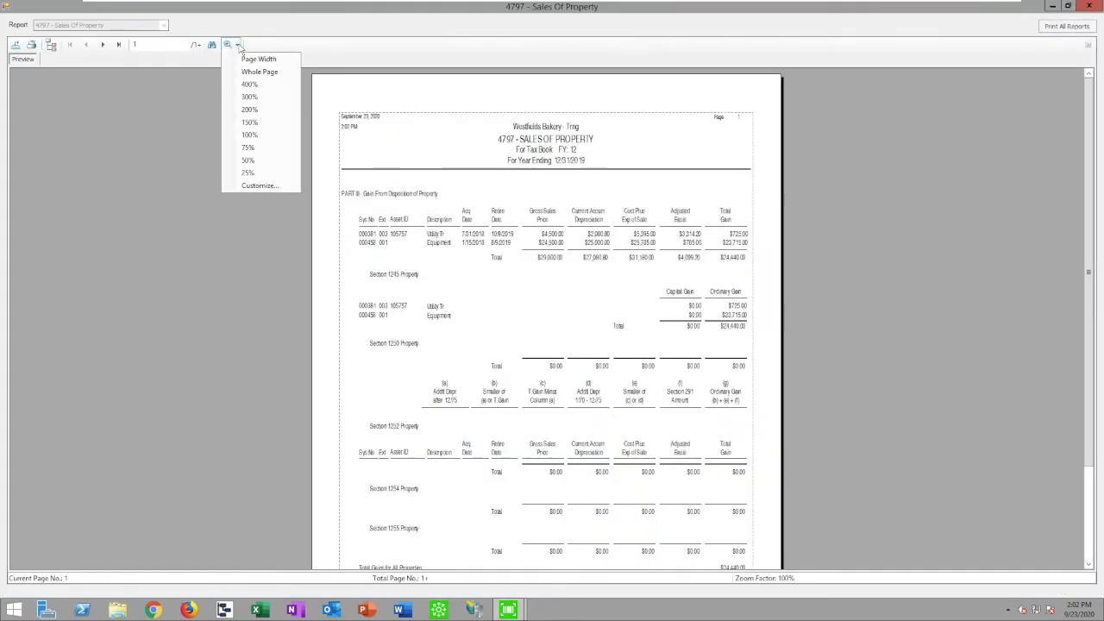
left_click(250, 111)
scroll(1038, 371, "down", 2)
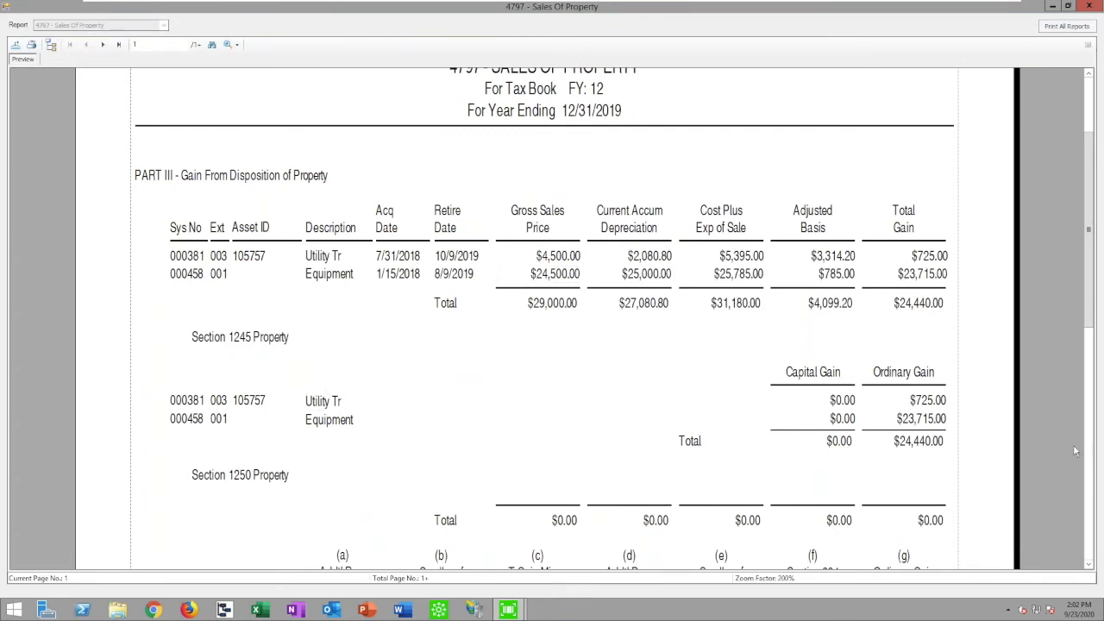
scroll(1051, 446, "down", 5)
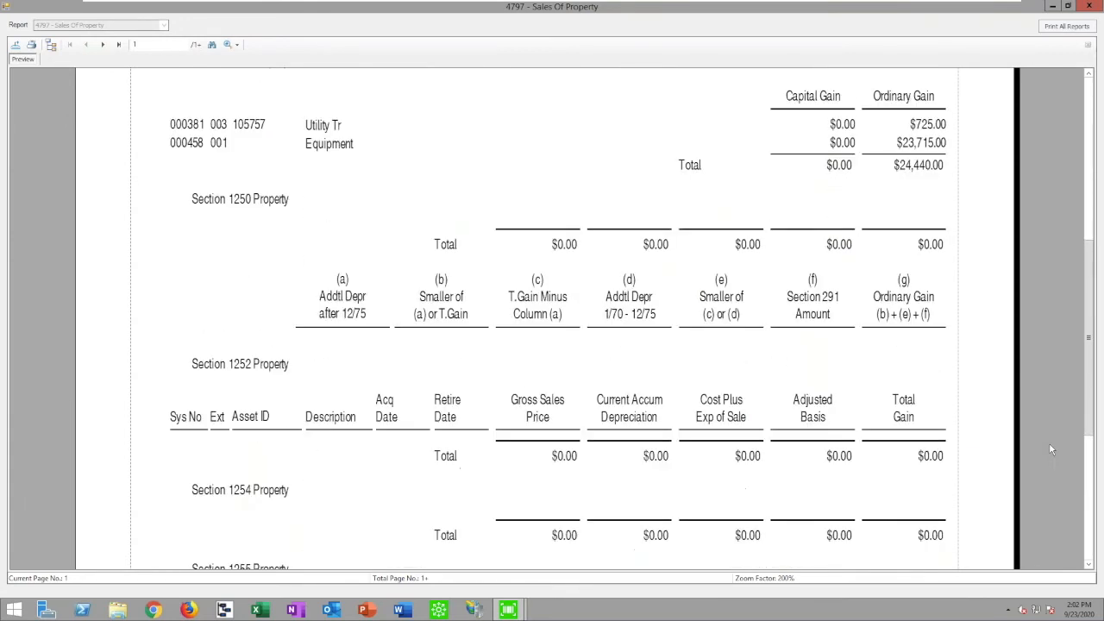
scroll(1049, 443, "down", 3)
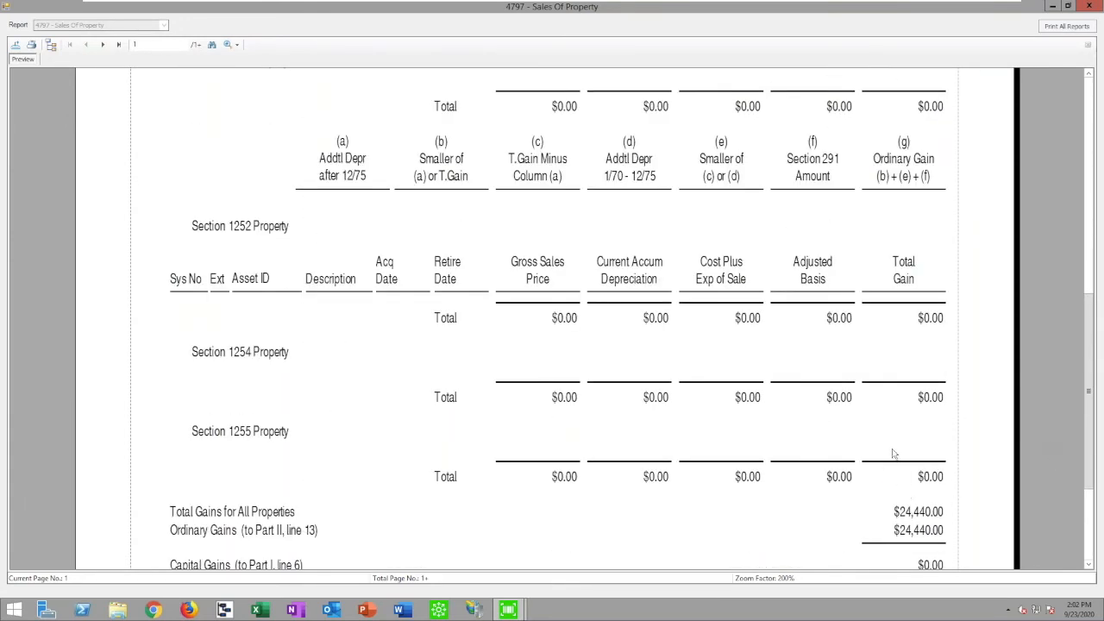
Examine page 2 of Form 4797, covering the Part II ordinary gains and losses and the calculation assumptions.
left_click(102, 43)
scroll(973, 384, "down", 2)
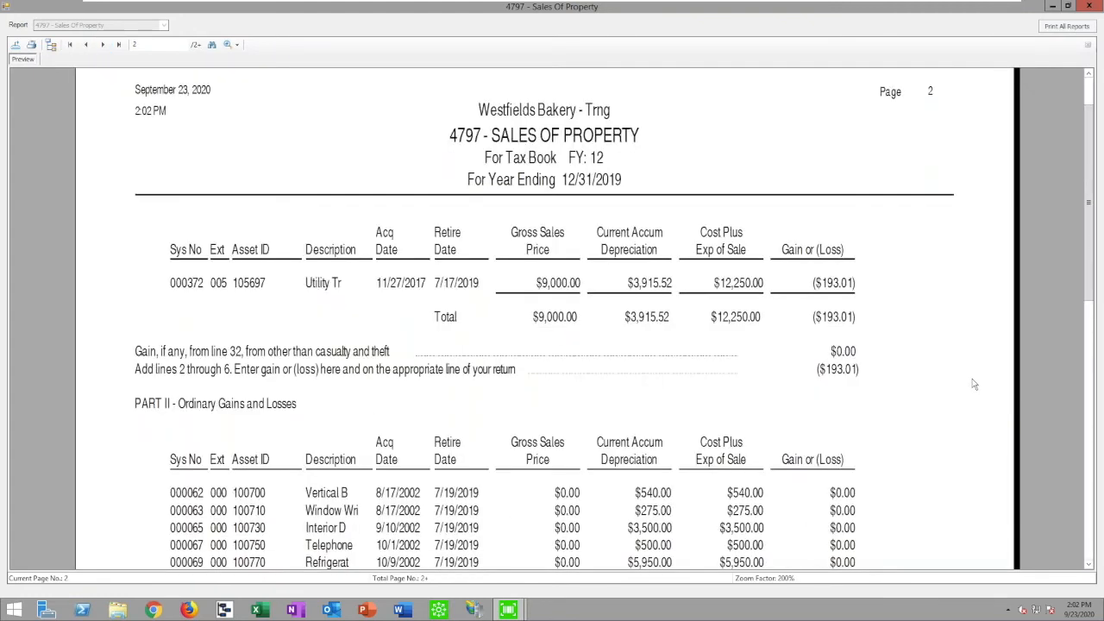
scroll(973, 384, "down", 4)
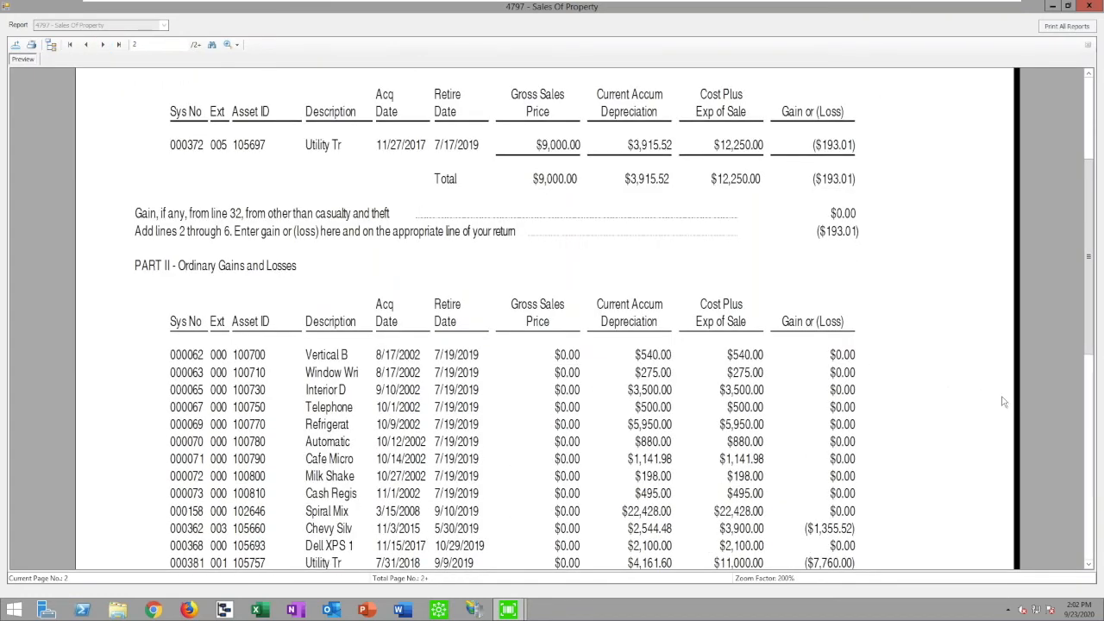
scroll(942, 409, "down", 4)
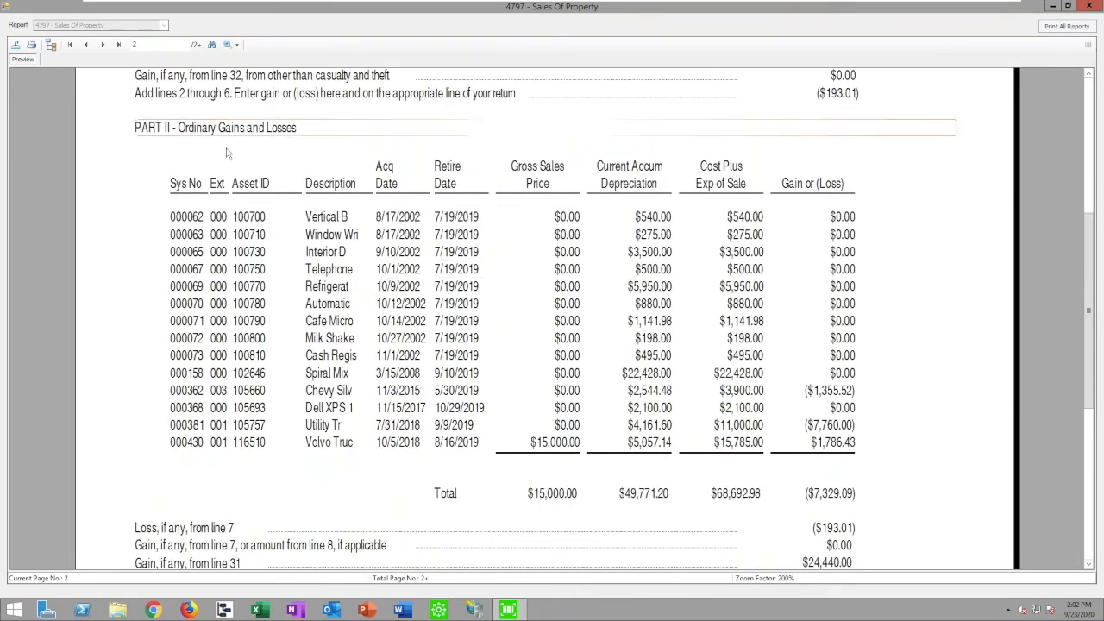
scroll(975, 490, "down", 8)
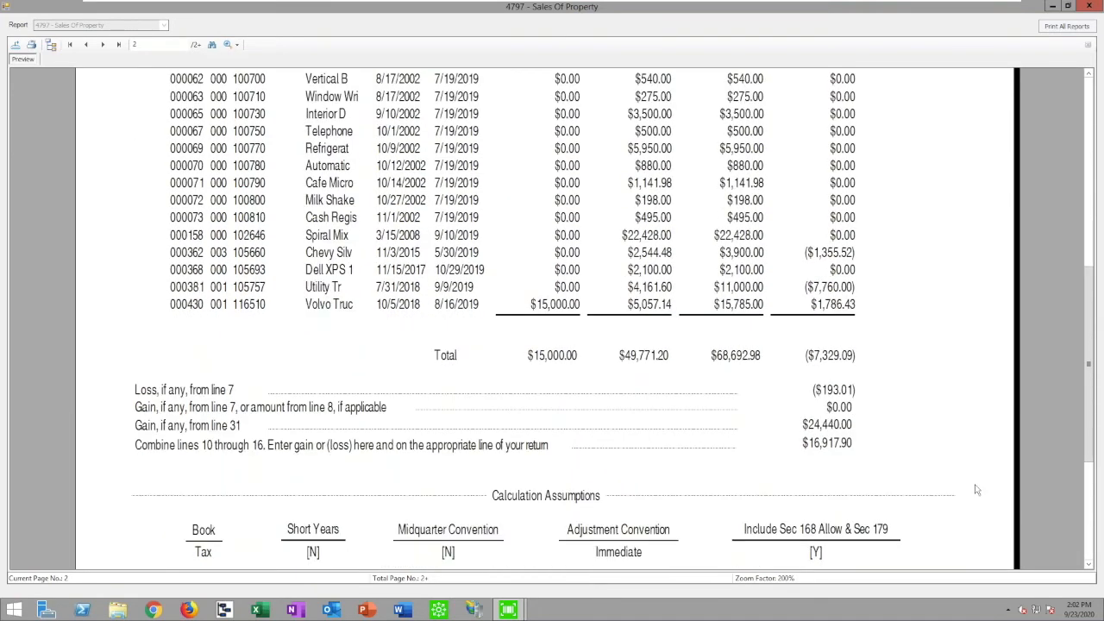
Look through the report's export file formats without exporting, and close Form 4797 and its definition.
left_click(15, 47)
left_click(743, 416)
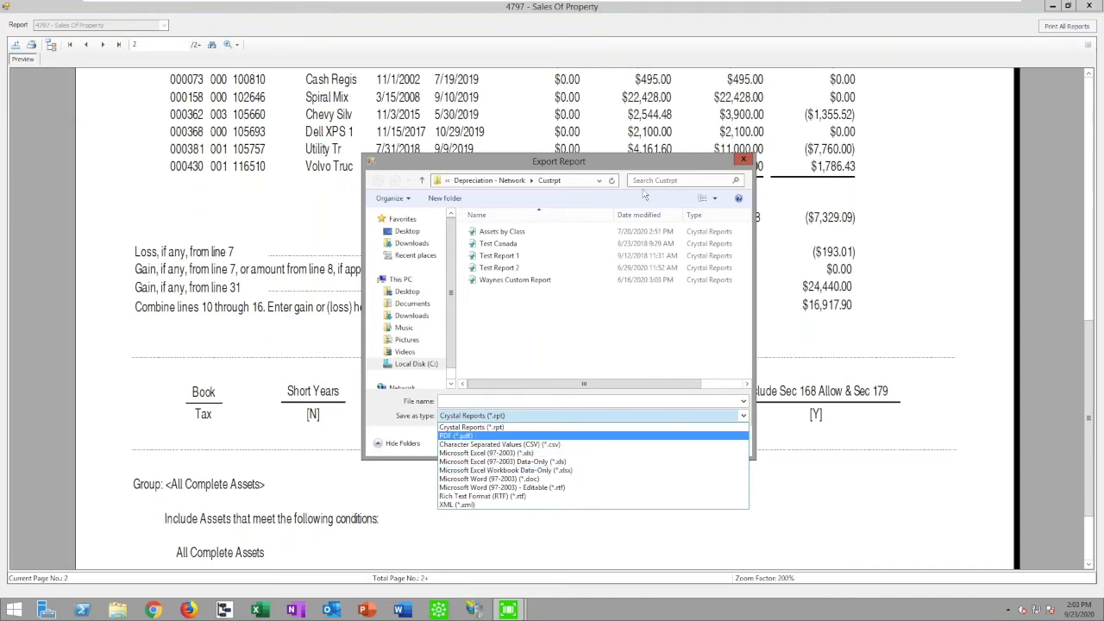
left_click(651, 170)
left_click(727, 441)
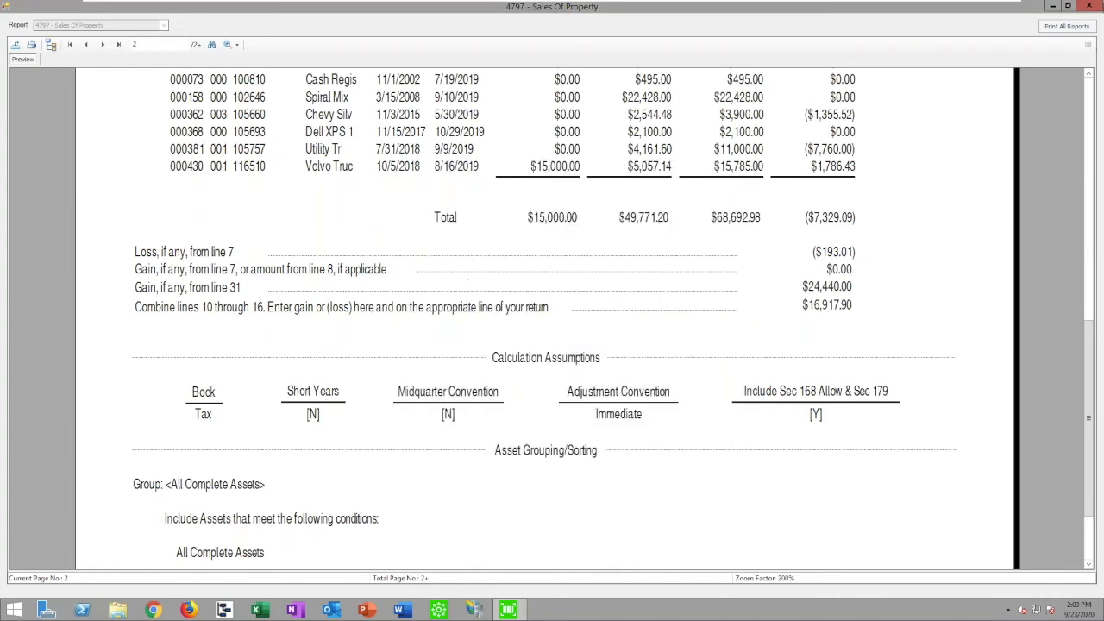
left_click(1092, 6)
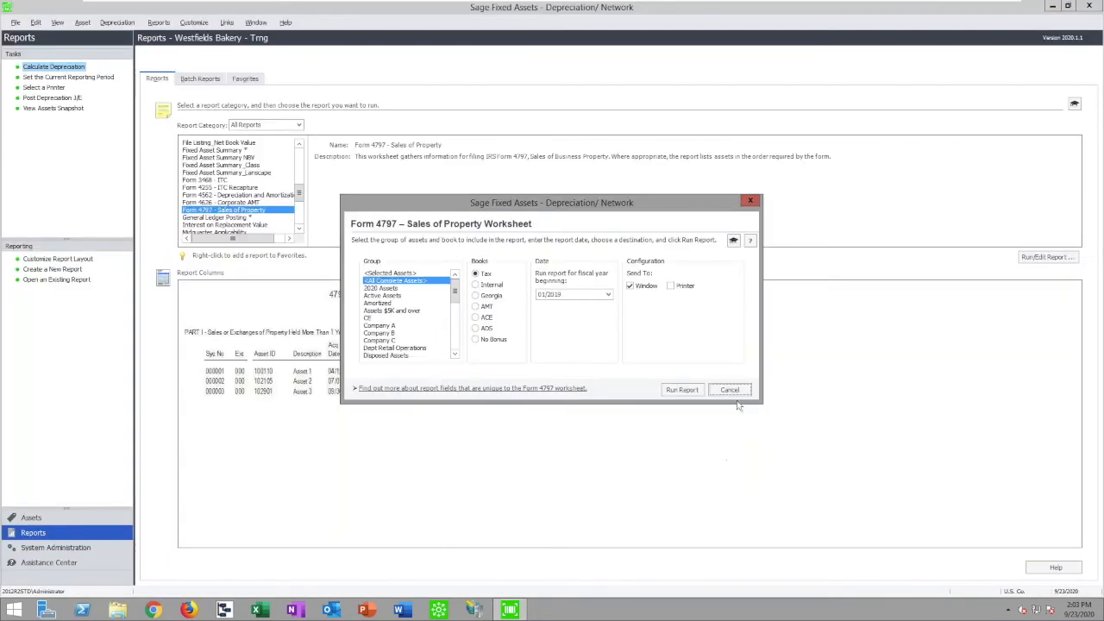
left_click(740, 394)
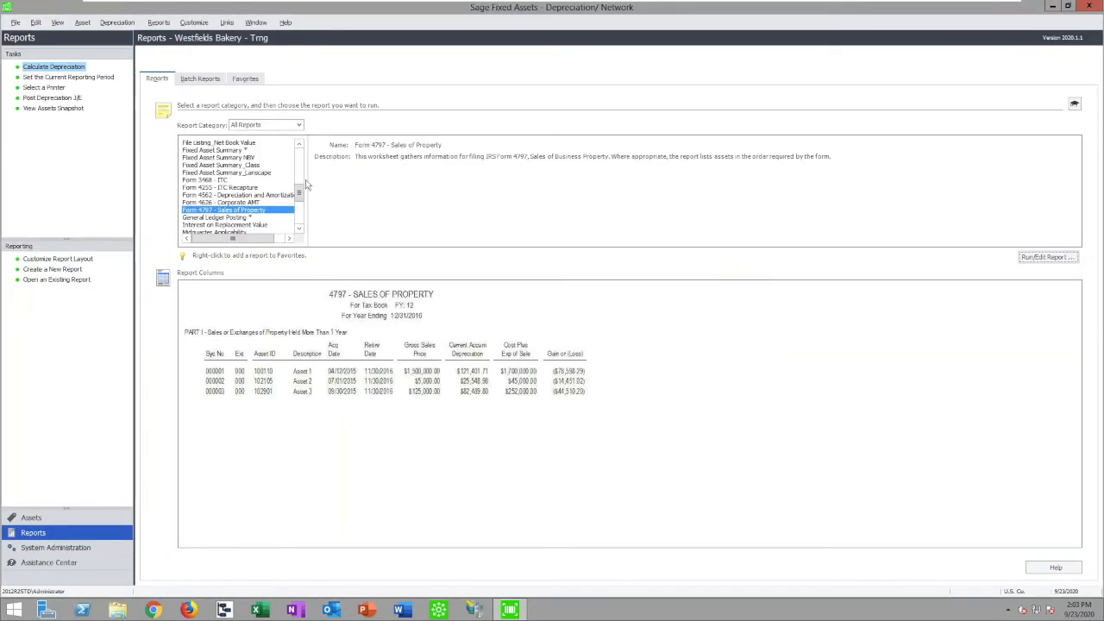
Run the Monthly Projection report for all complete assets in the Tax book for the fiscal year beginning 01/01/2021.
left_click_drag(299, 195, 299, 207)
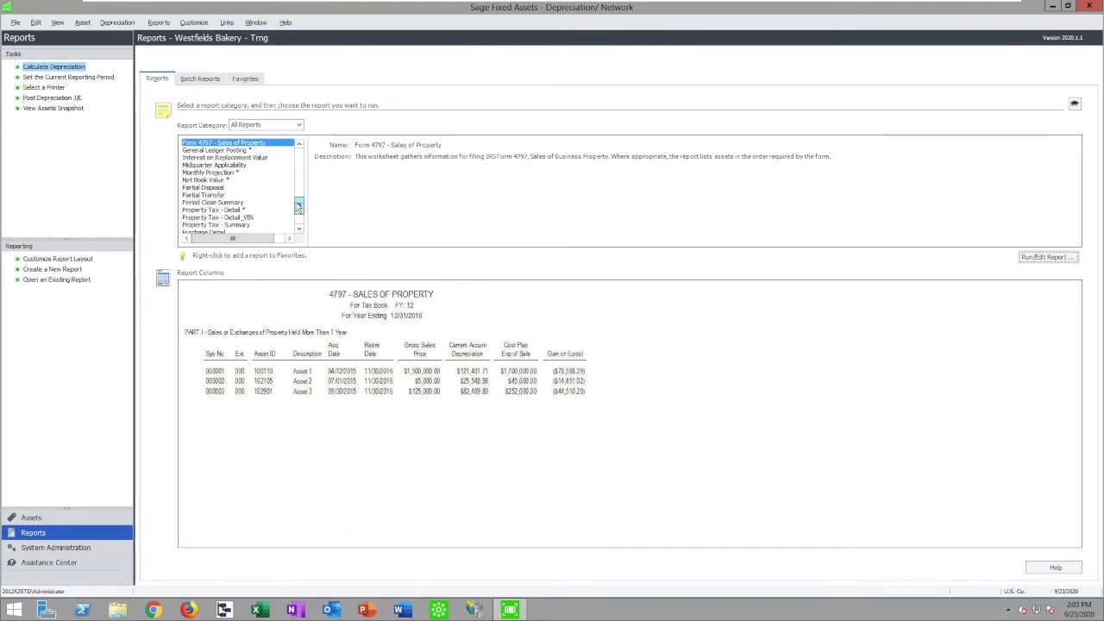
mouse_move(299, 207)
left_mouse_down()
mouse_move(299, 217)
mouse_move(299, 200)
left_mouse_up()
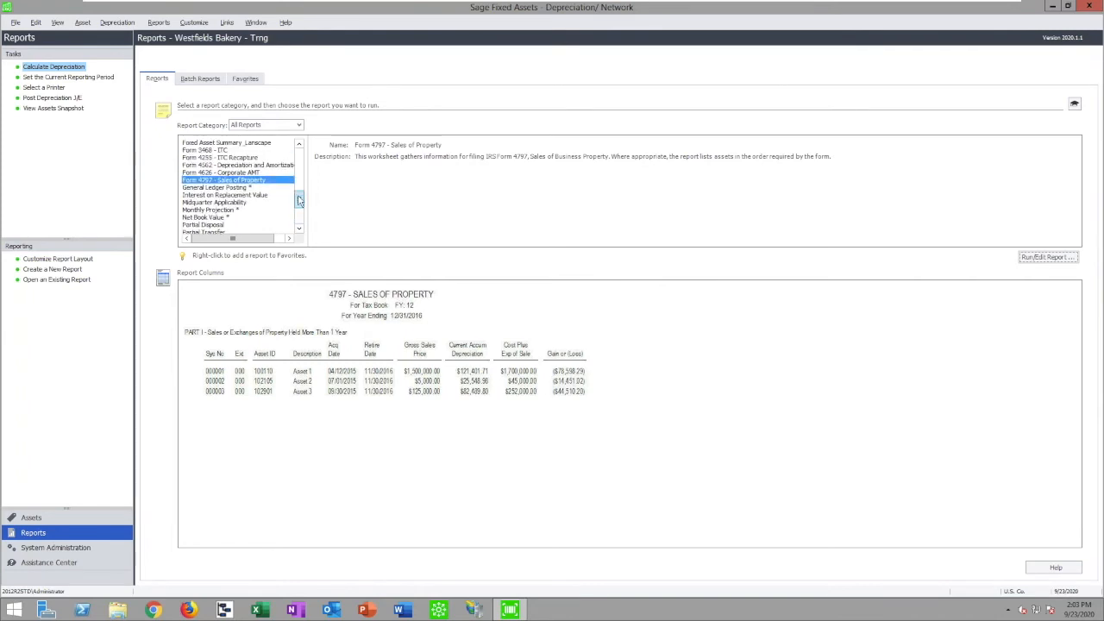
left_click(215, 212)
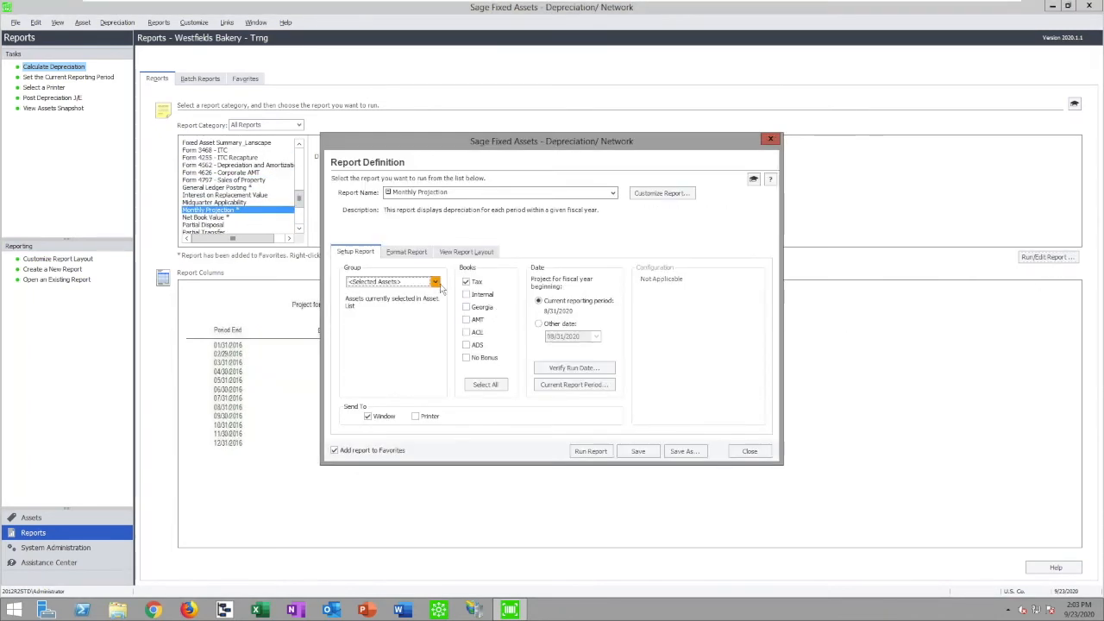
left_click(435, 282)
left_click(390, 303)
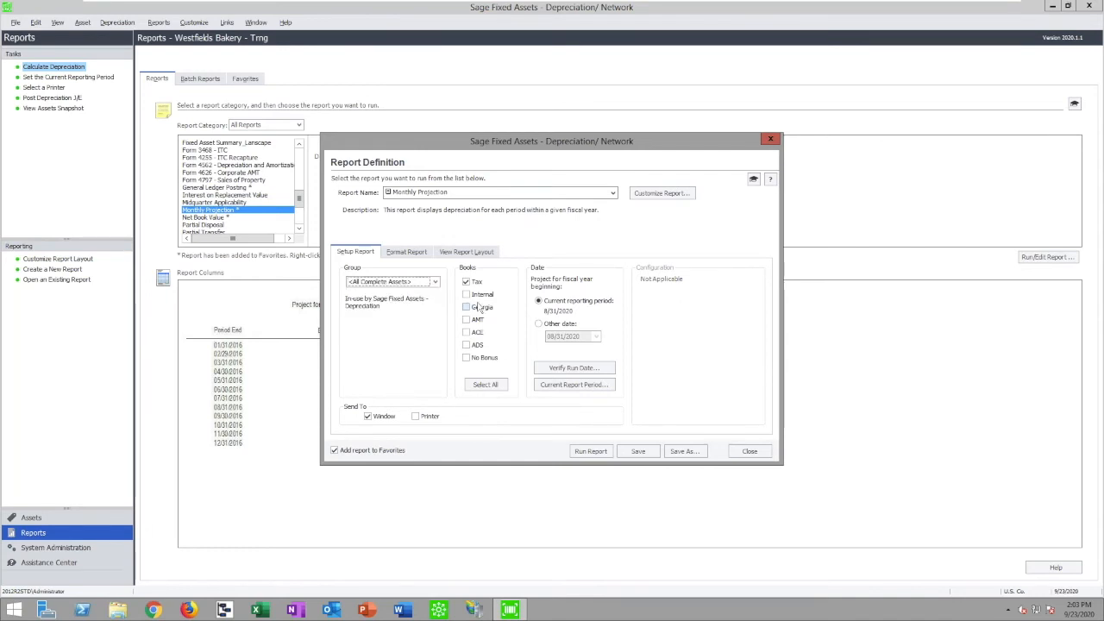
left_click(539, 324)
type("0101")
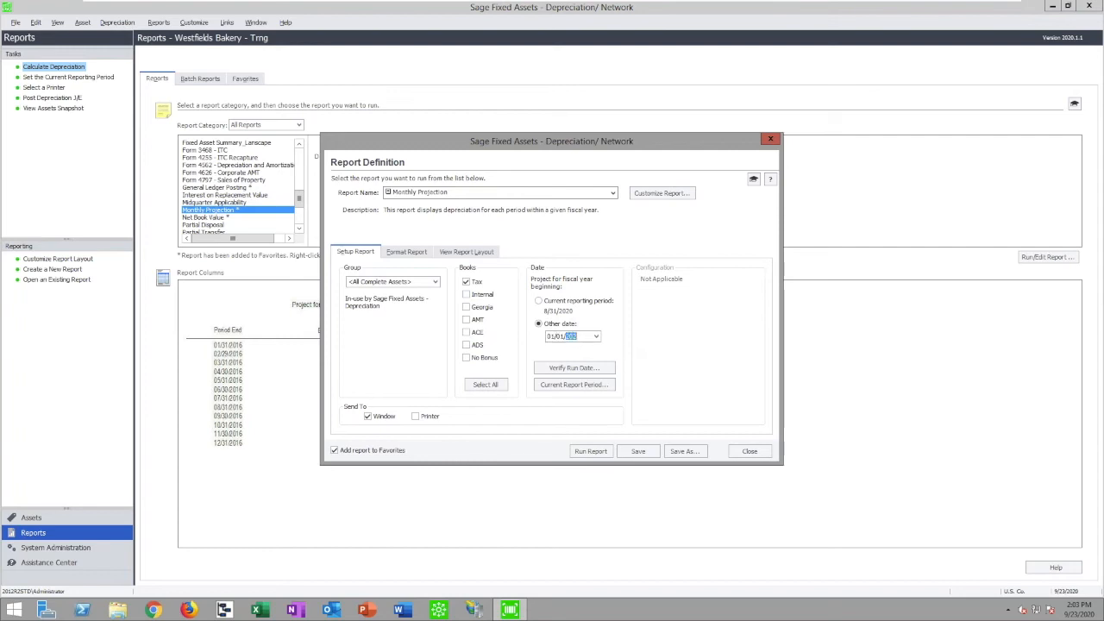
left_click(594, 452)
Examine the monthly period expenses and year-to-date depreciation in the projection at 200% zoom.
left_click(557, 140)
left_click(229, 44)
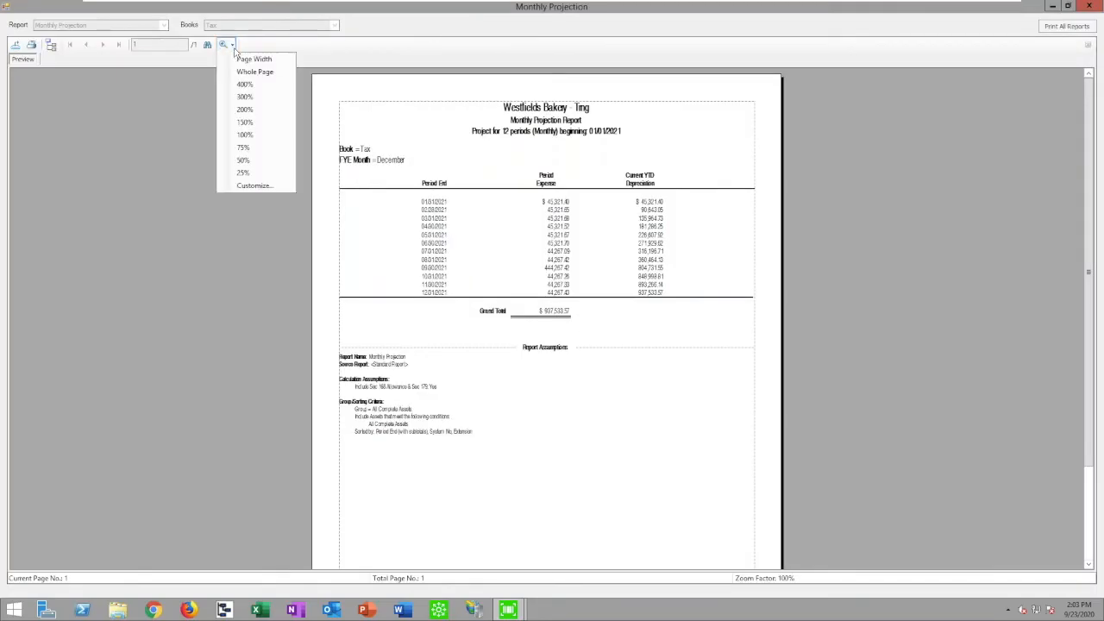
left_click(245, 109)
scroll(1016, 431, "down", 1)
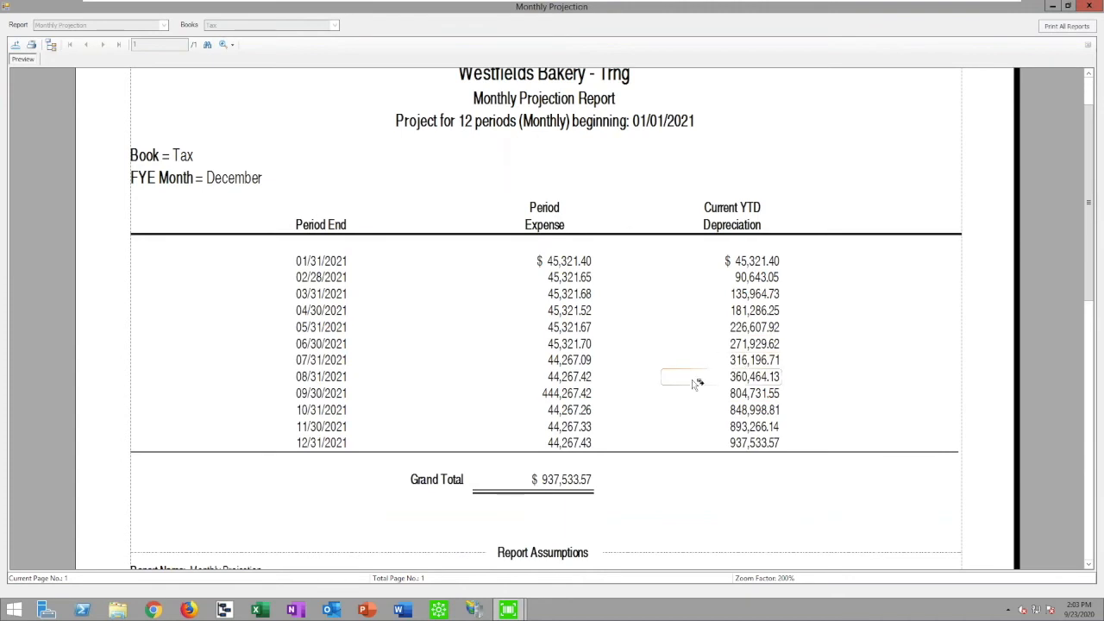
Drill down into the 09/30/2021 period to review its assets, return to the monthly summary, and close the report.
left_click(759, 392)
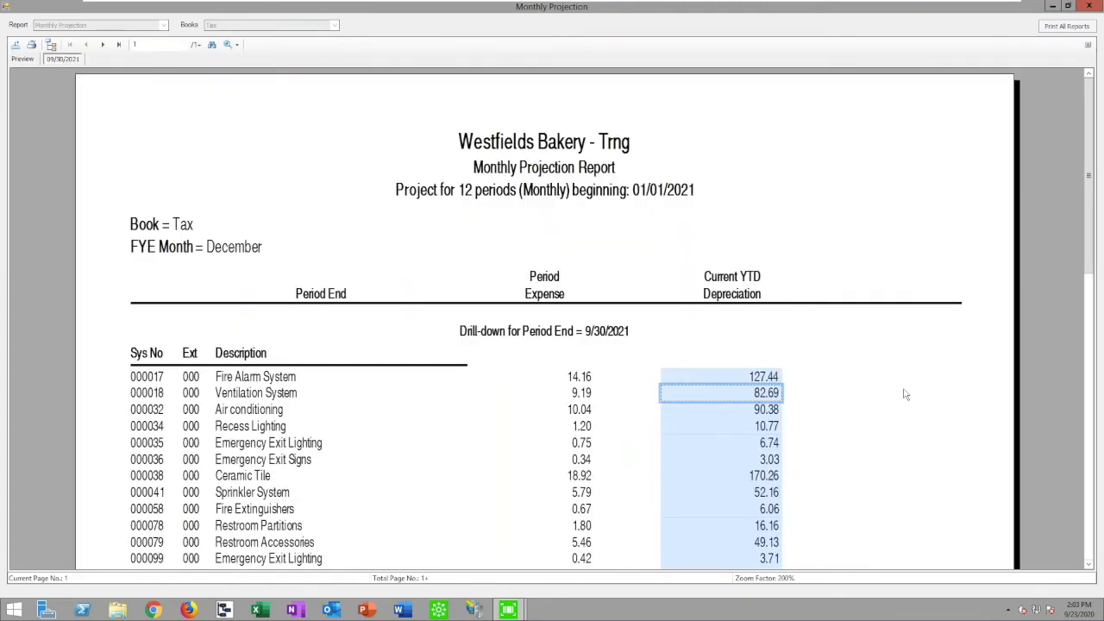
scroll(905, 394, "down", 1)
scroll(911, 377, "down", 2)
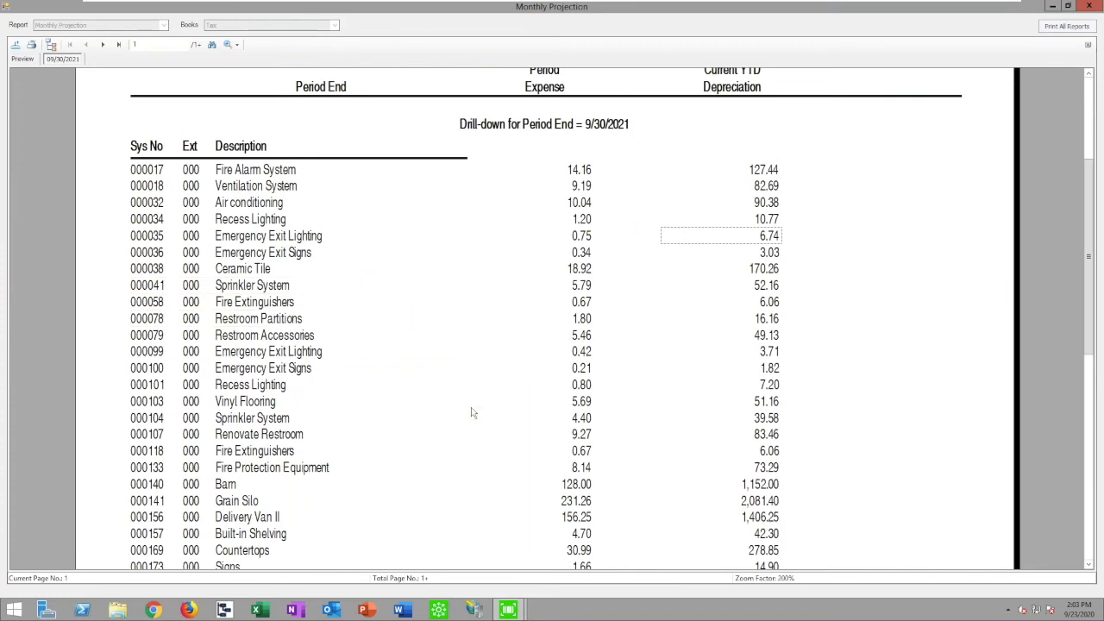
scroll(473, 413, "down", 5)
scroll(472, 414, "up", 5)
scroll(471, 414, "up", 2)
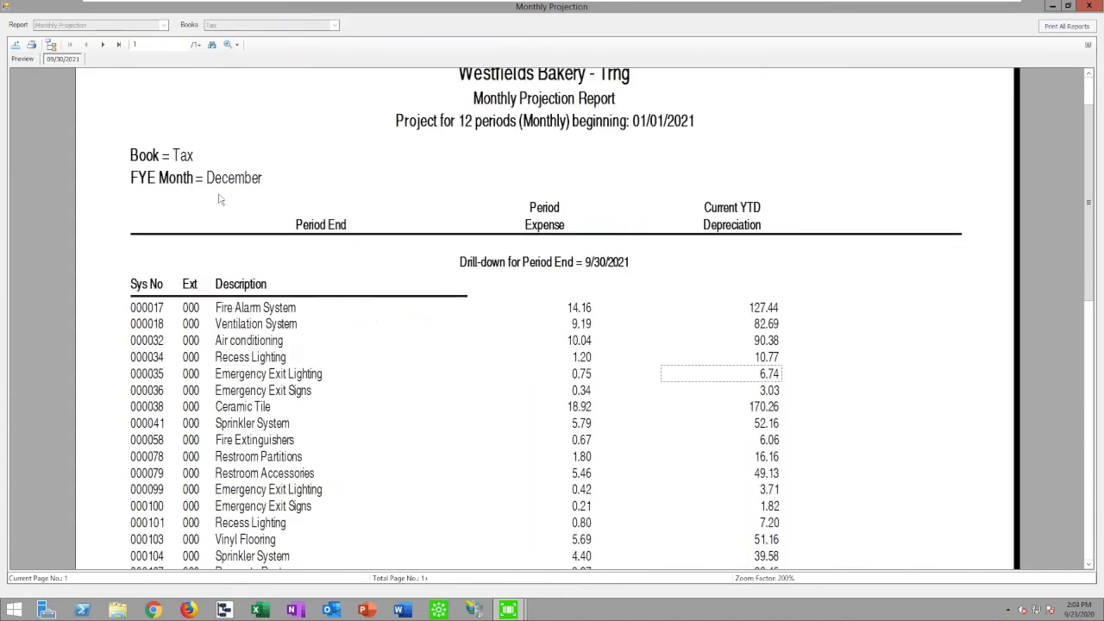
left_click(21, 58)
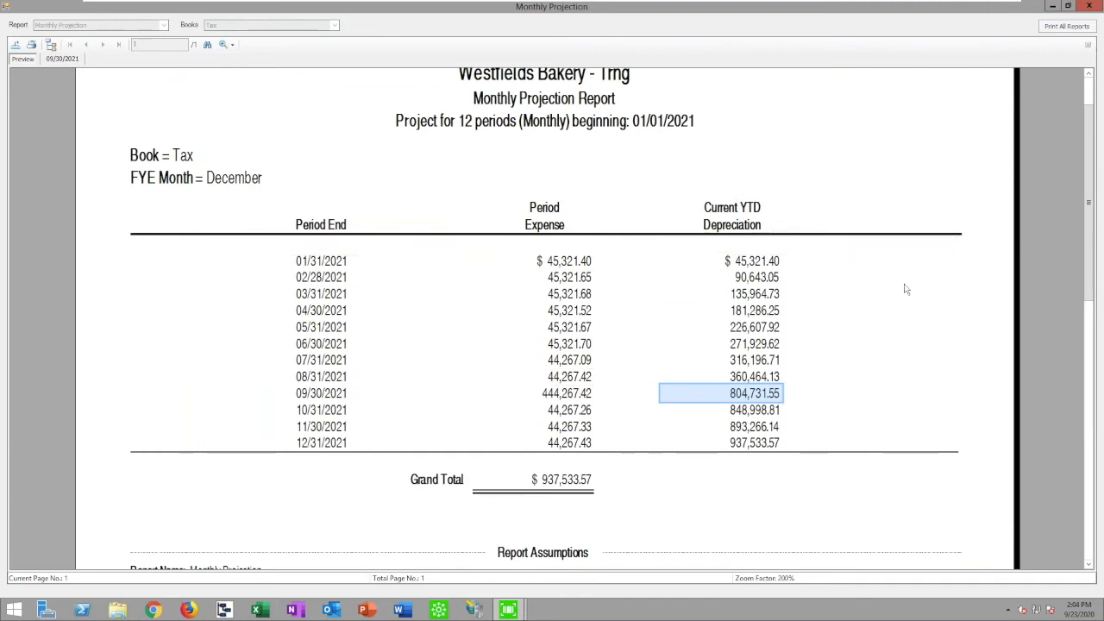
left_click(1095, 9)
Look through the sort fields for overriding the Monthly Projection's group sort, and return to the report setup with the group's own sort.
left_click(406, 251)
left_click(458, 298)
left_click(560, 330)
scroll(517, 370, "down", 6)
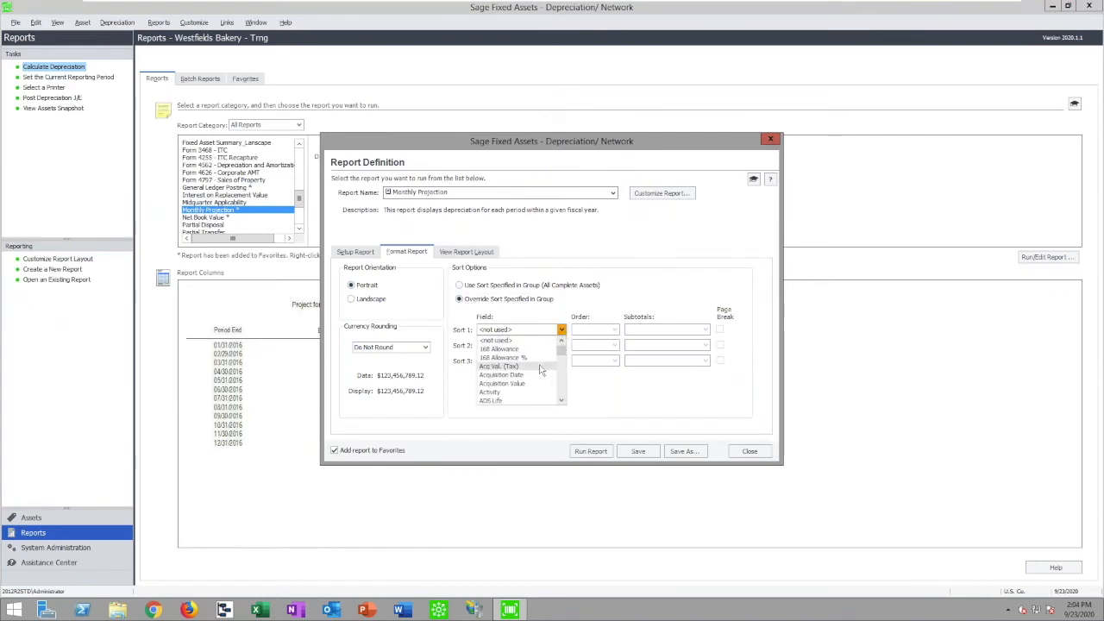
left_click(467, 285)
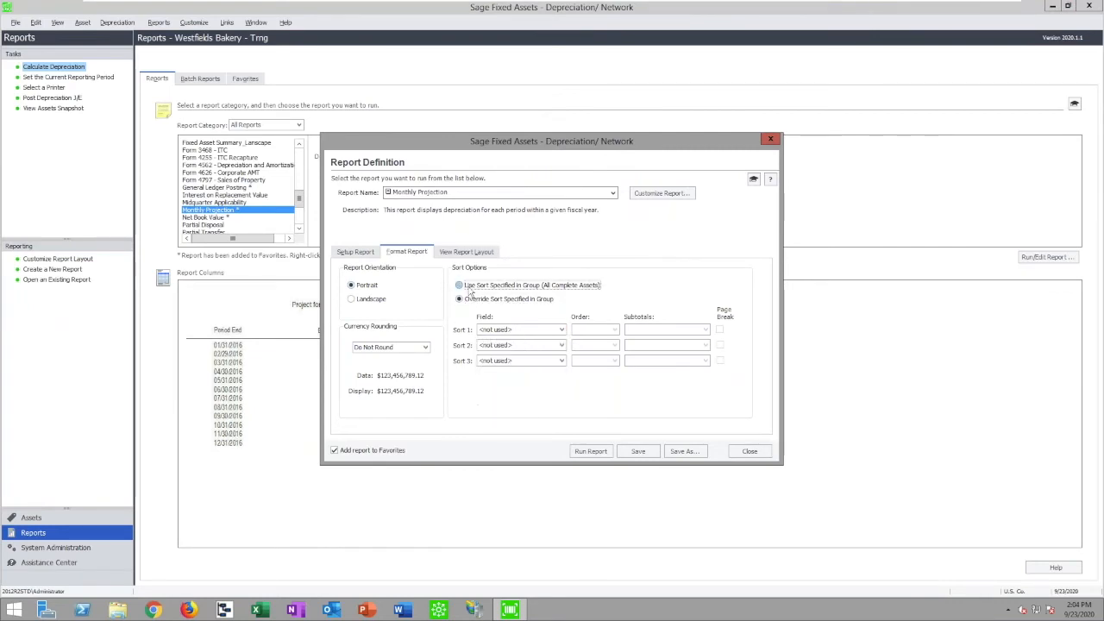
left_click(365, 255)
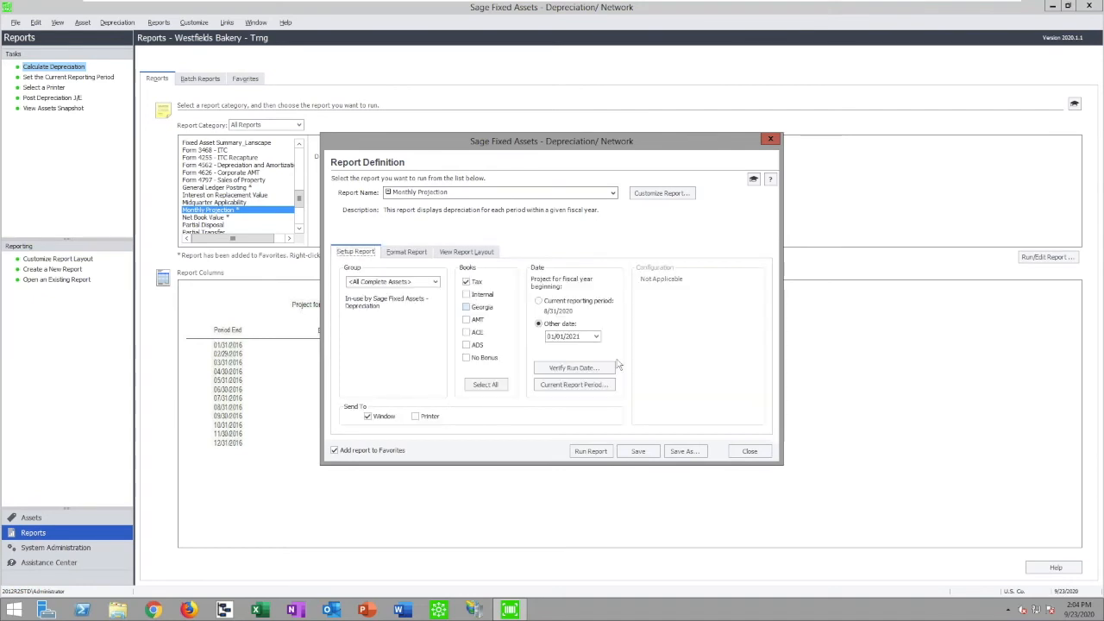
Switch the report definition to Annual Projection and set its group to all complete assets.
left_click(613, 193)
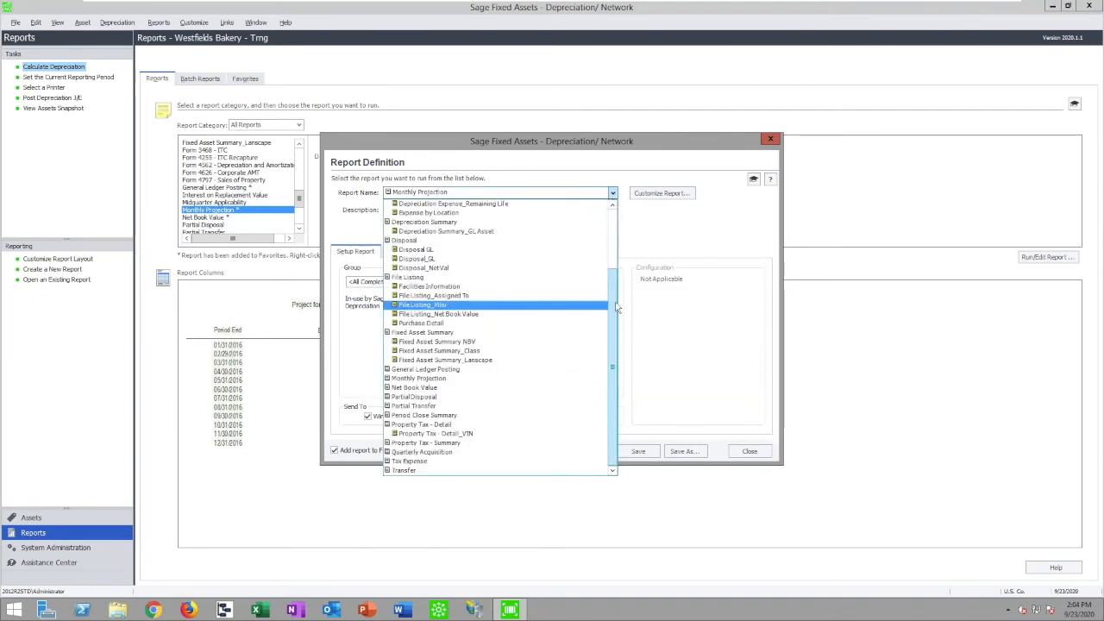
scroll(483, 276, "up", 3)
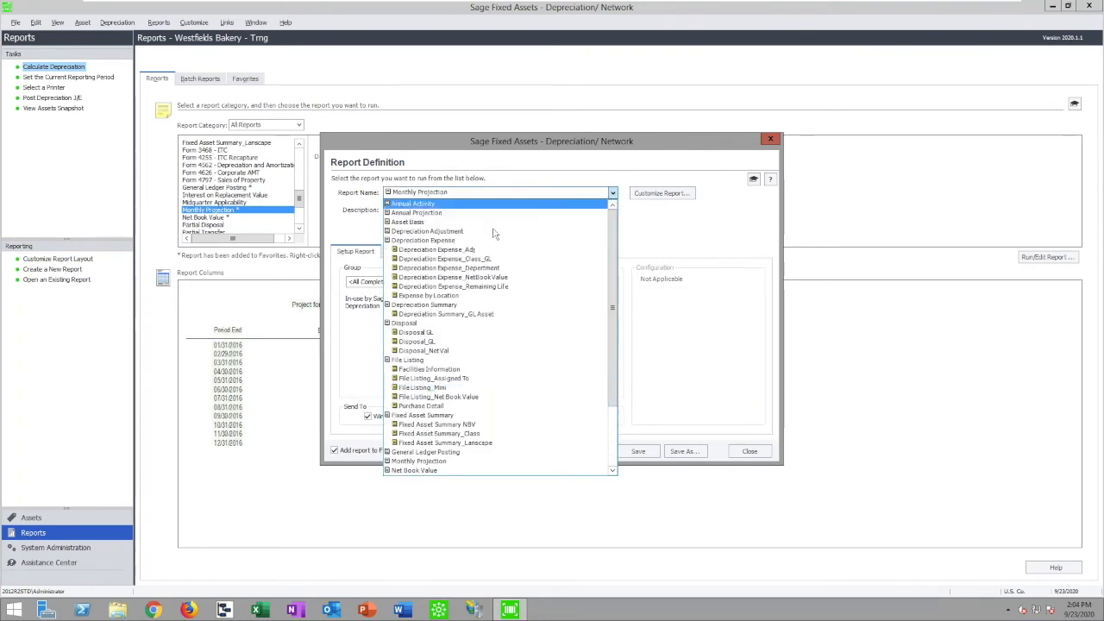
left_click(431, 212)
left_click(585, 356)
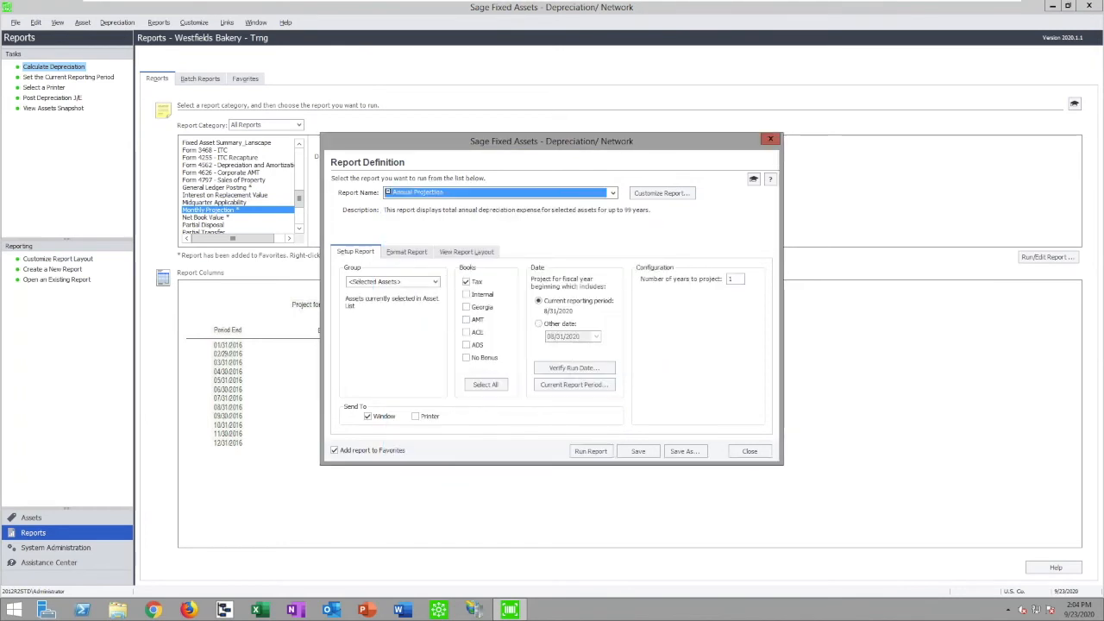
left_click(436, 282)
left_click(393, 300)
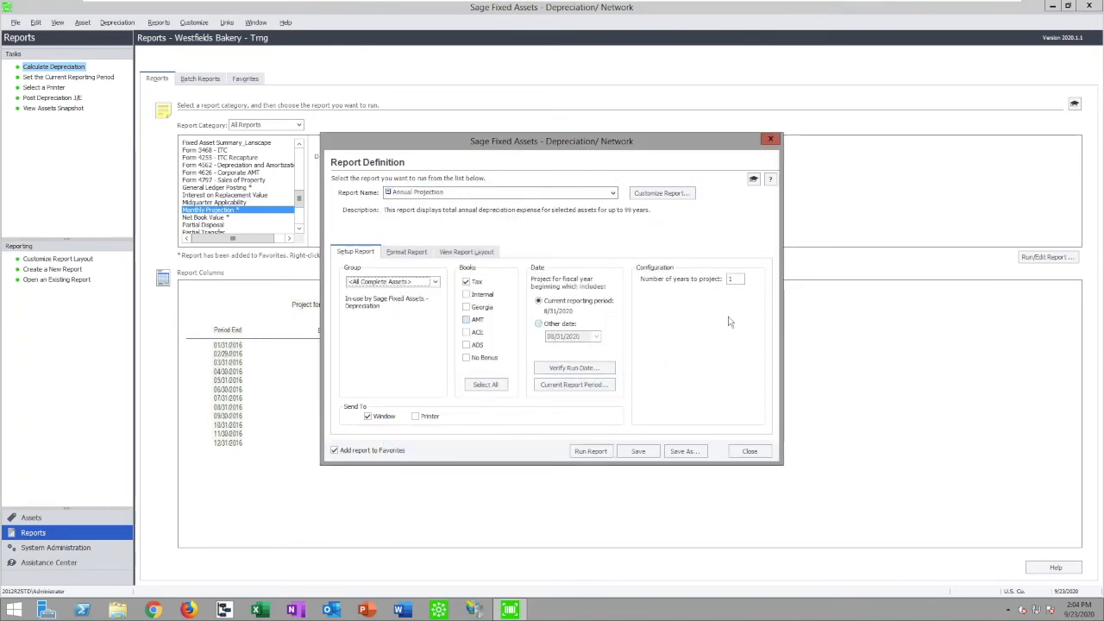
Set the projection to 5 years, add the Internal and Georgia books to Tax, and run the Annual Projection report.
double_click(739, 278)
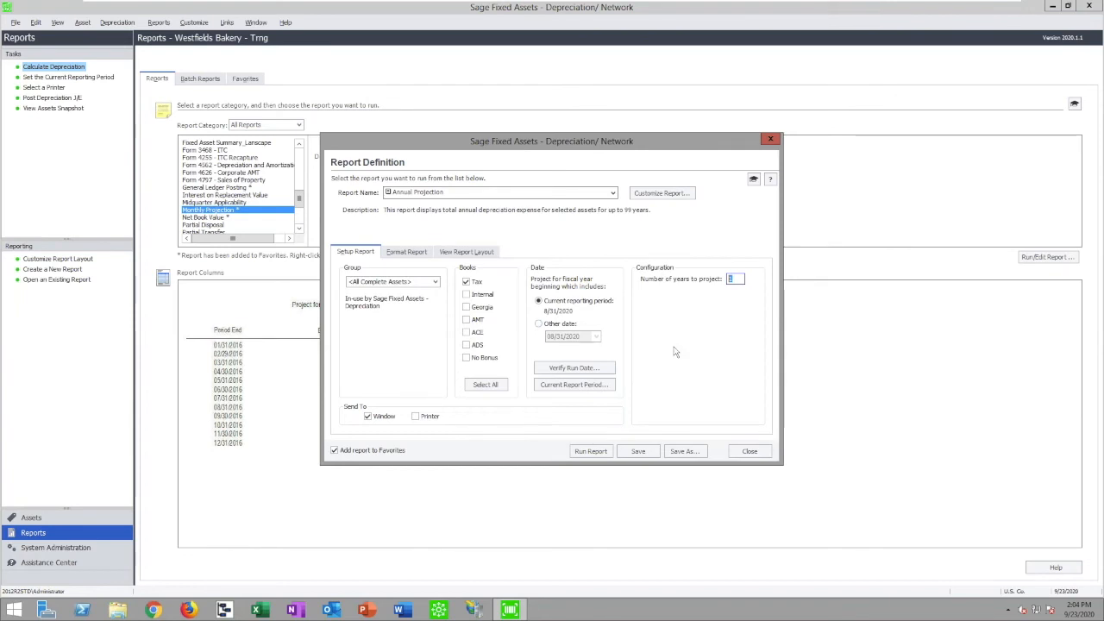
type("5")
left_click(467, 295)
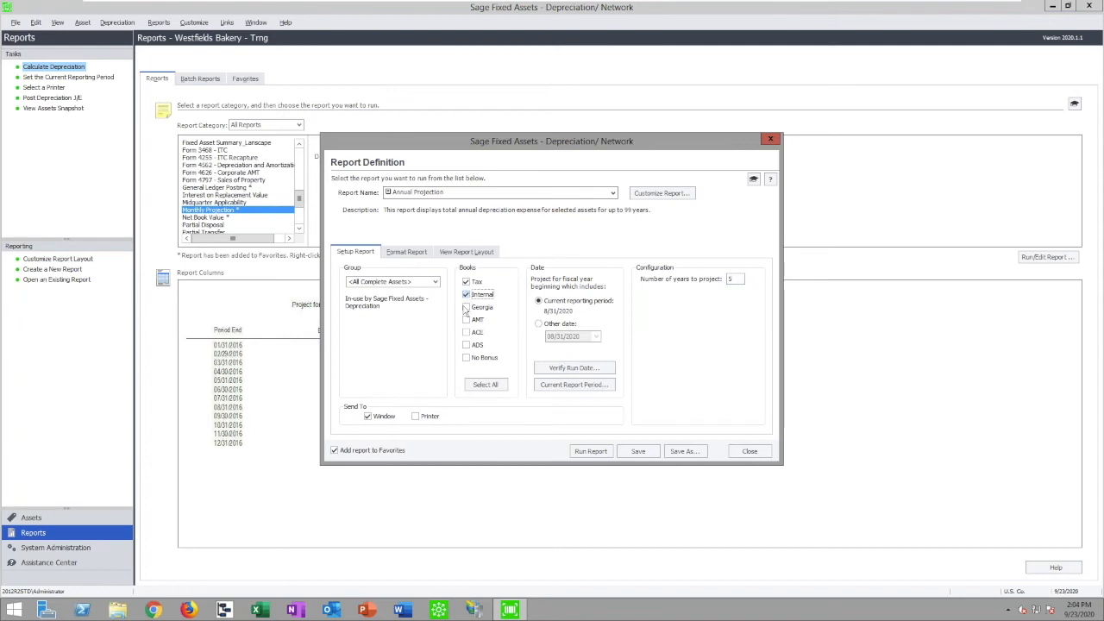
left_click(467, 307)
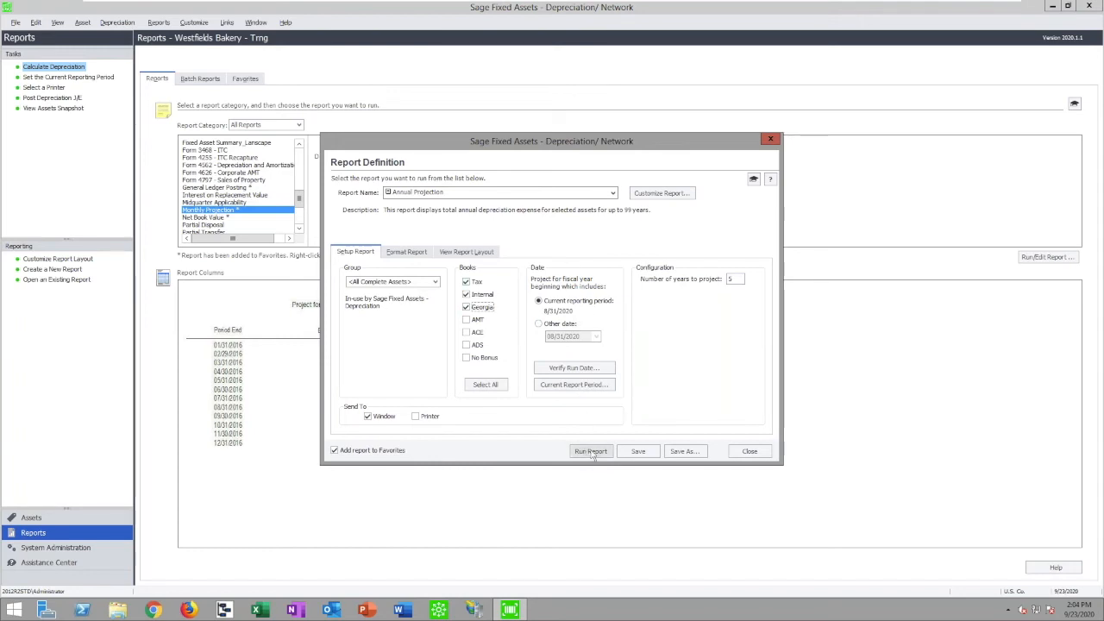
left_click(406, 251)
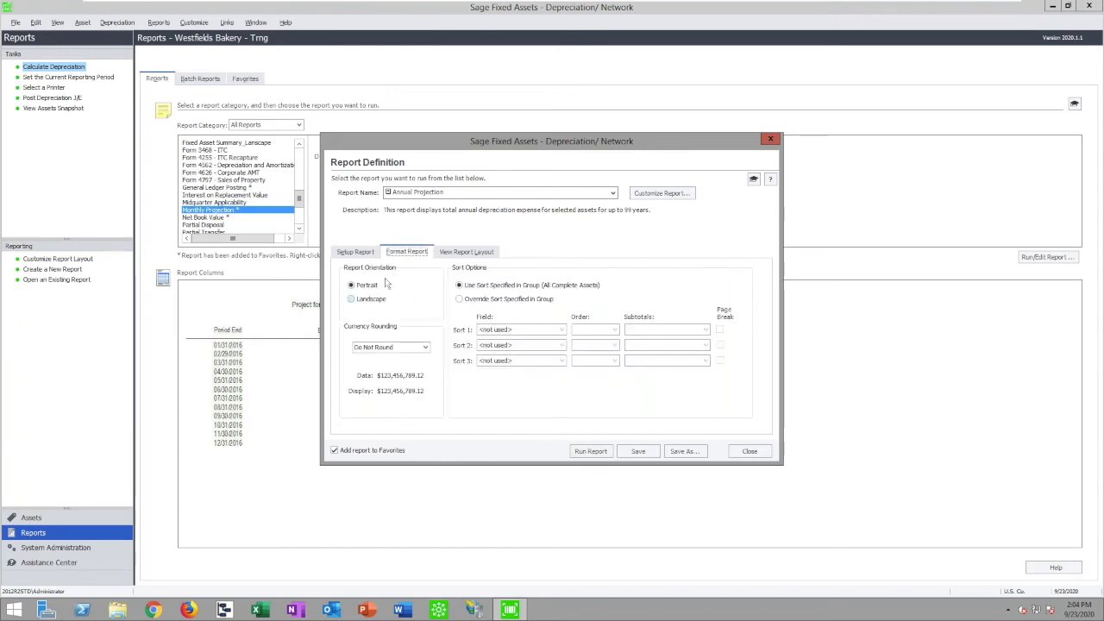
left_click(356, 252)
left_click(592, 453)
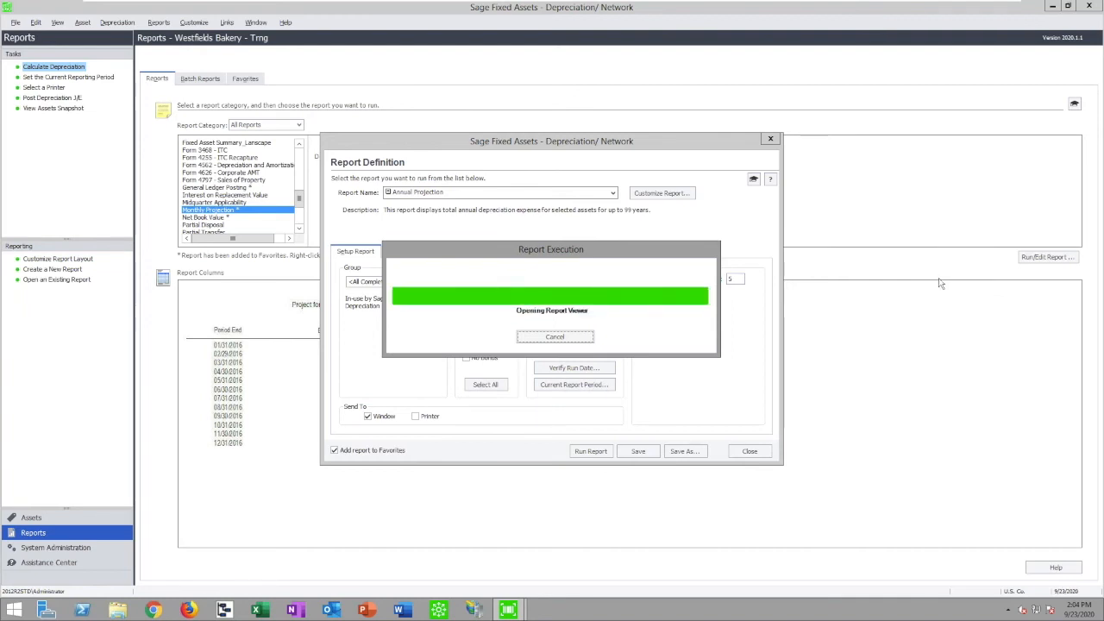
left_click(482, 67)
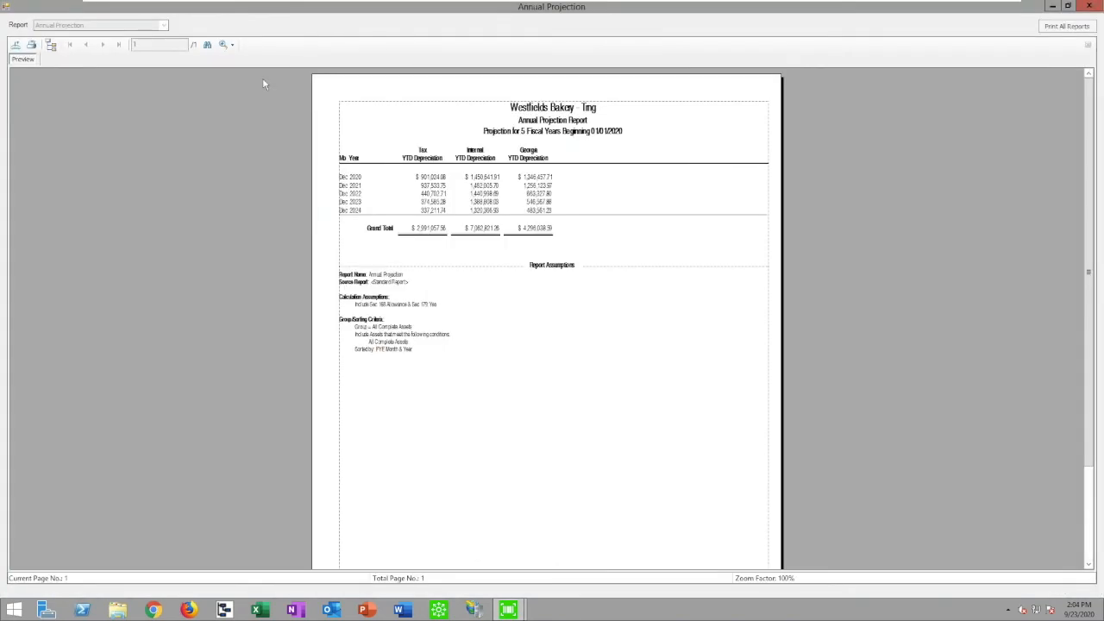
Examine the annual depreciation by book at 150% and 200% zoom, and close the report and its definition.
left_click(228, 44)
left_click(245, 122)
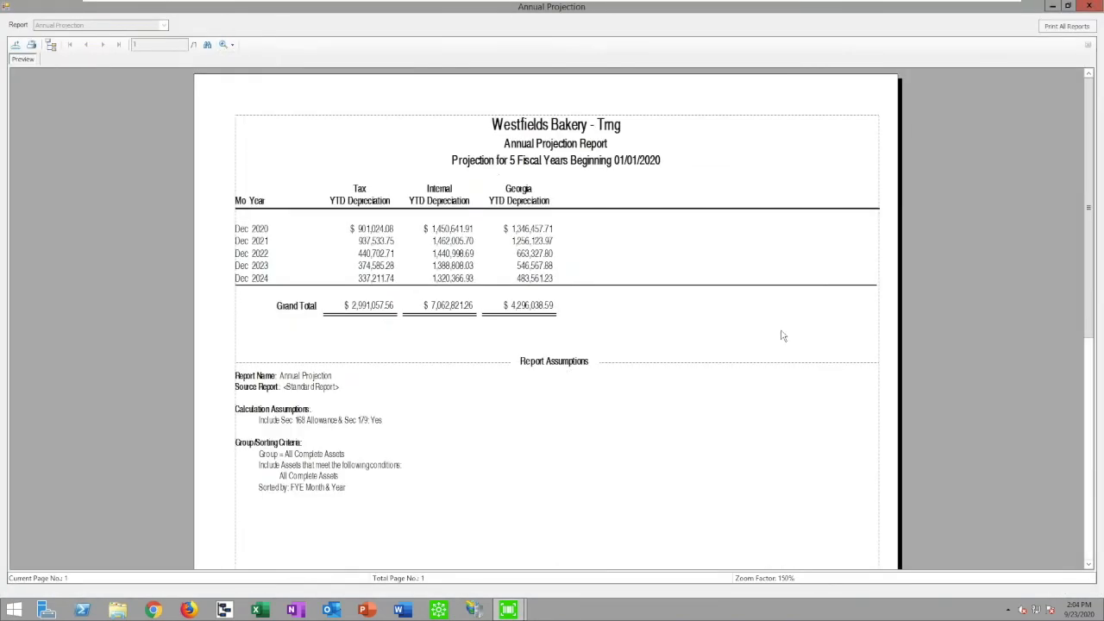
left_click(231, 44)
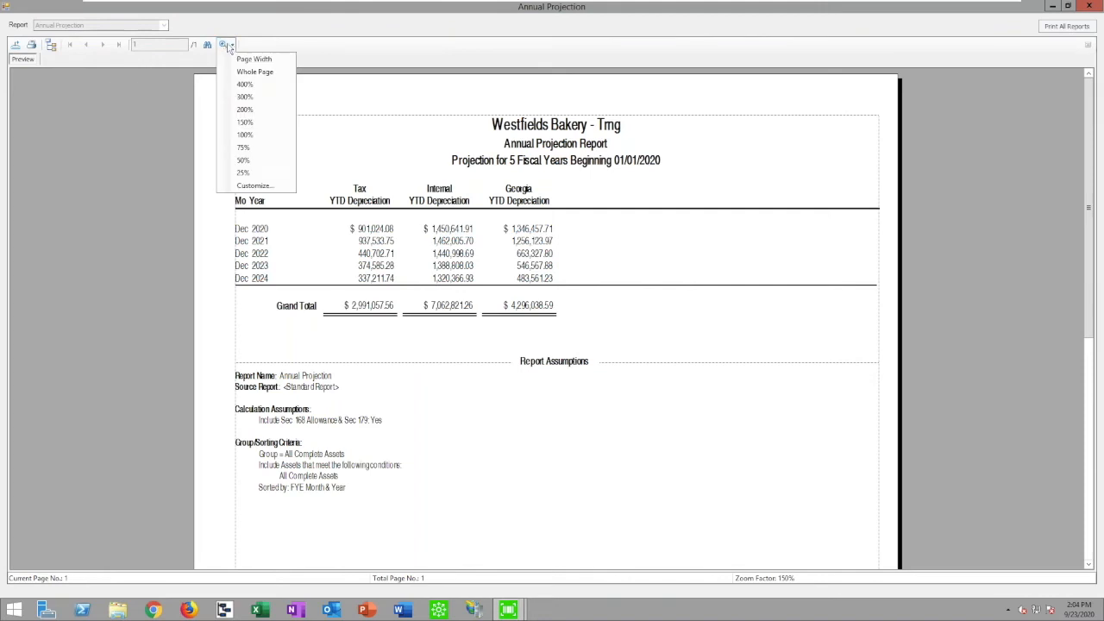
left_click(246, 111)
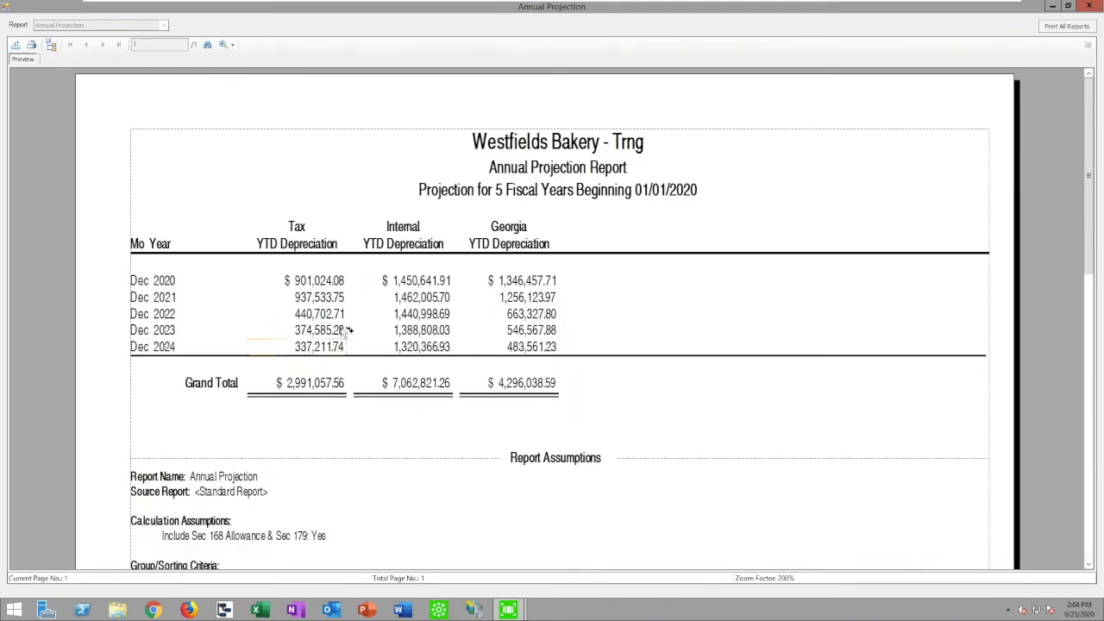
left_click(1089, 6)
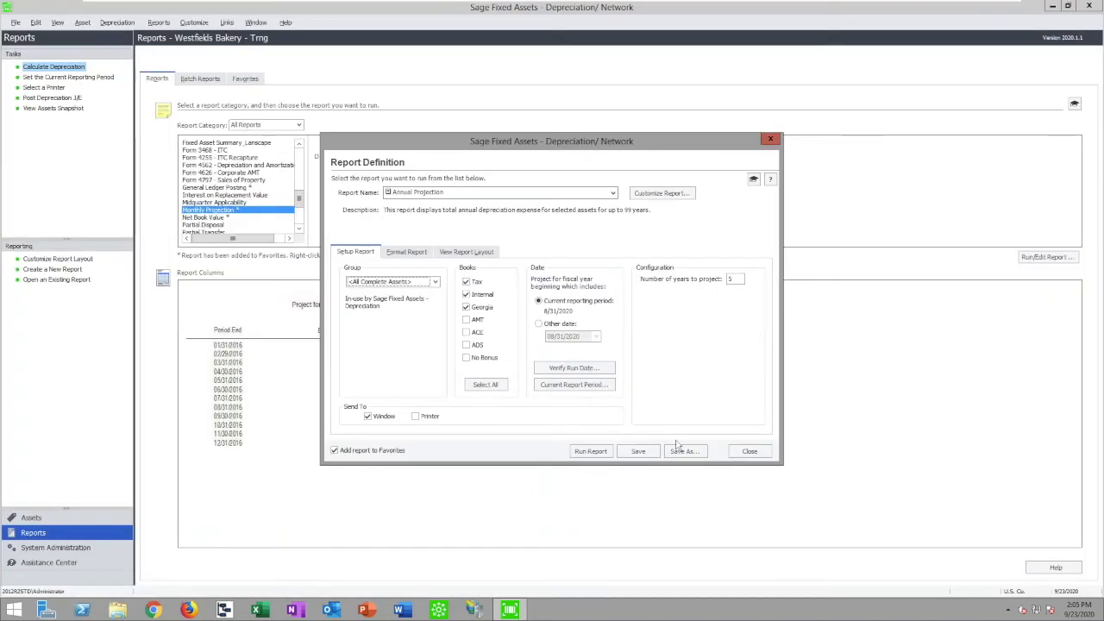
left_click(749, 451)
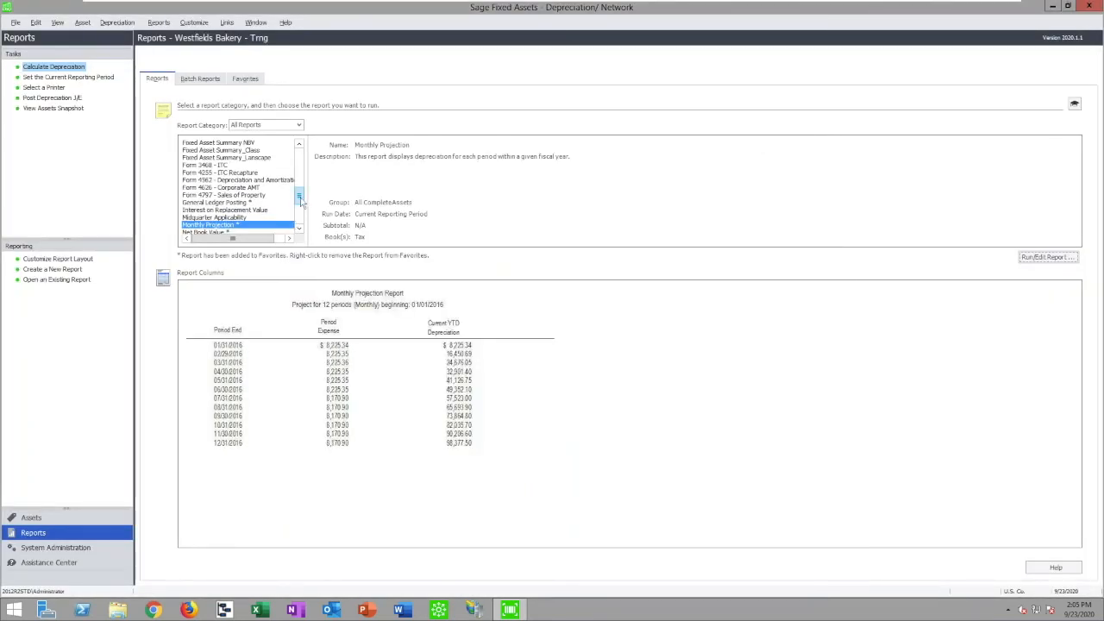
Run the Depreciation Expense report for active assets in the Internal book for the current reporting period.
left_click_drag(300, 200, 300, 160)
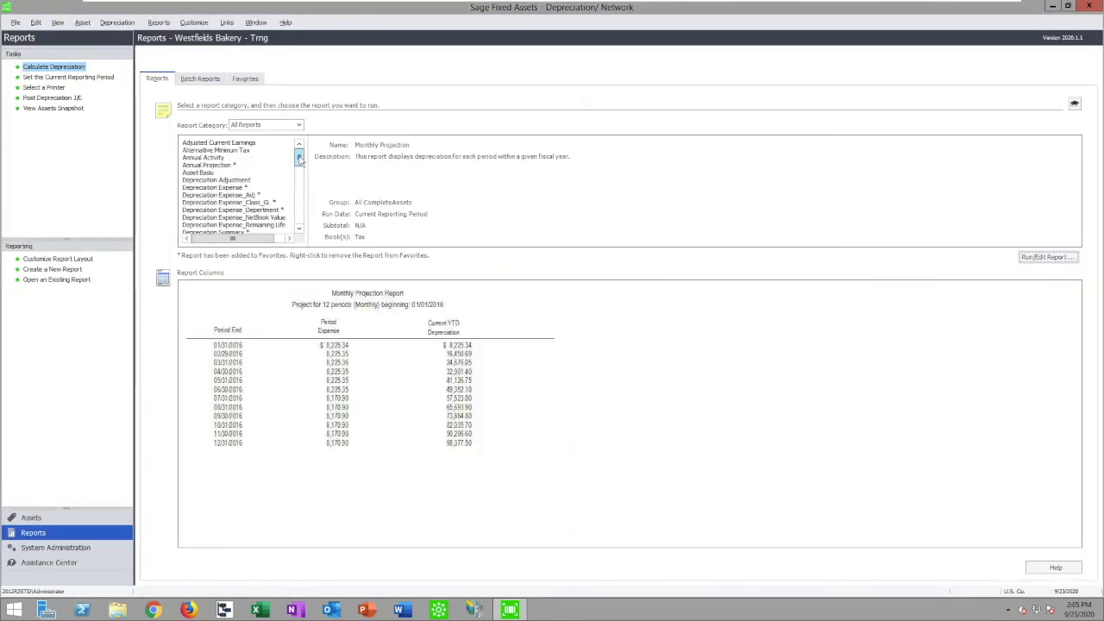
left_click(234, 188)
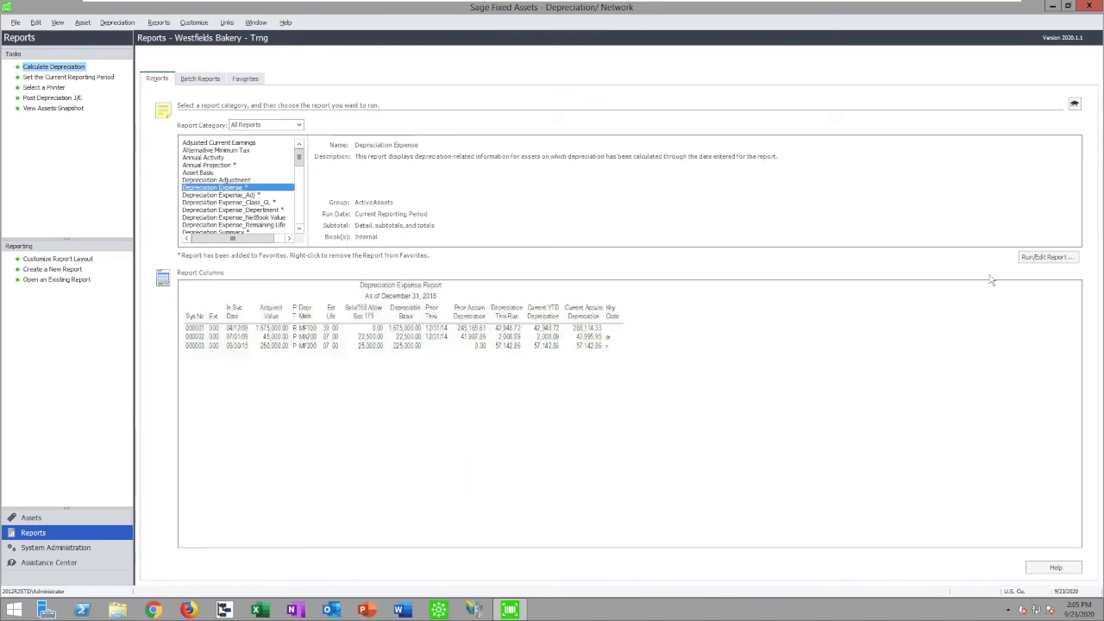
left_click(1047, 258)
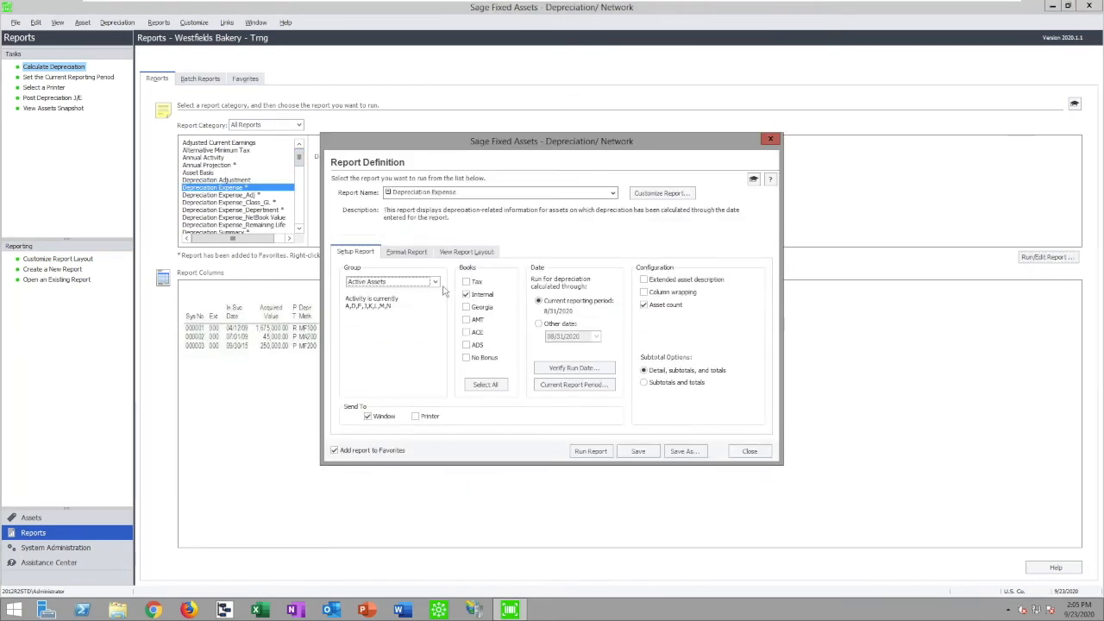
left_click(591, 451)
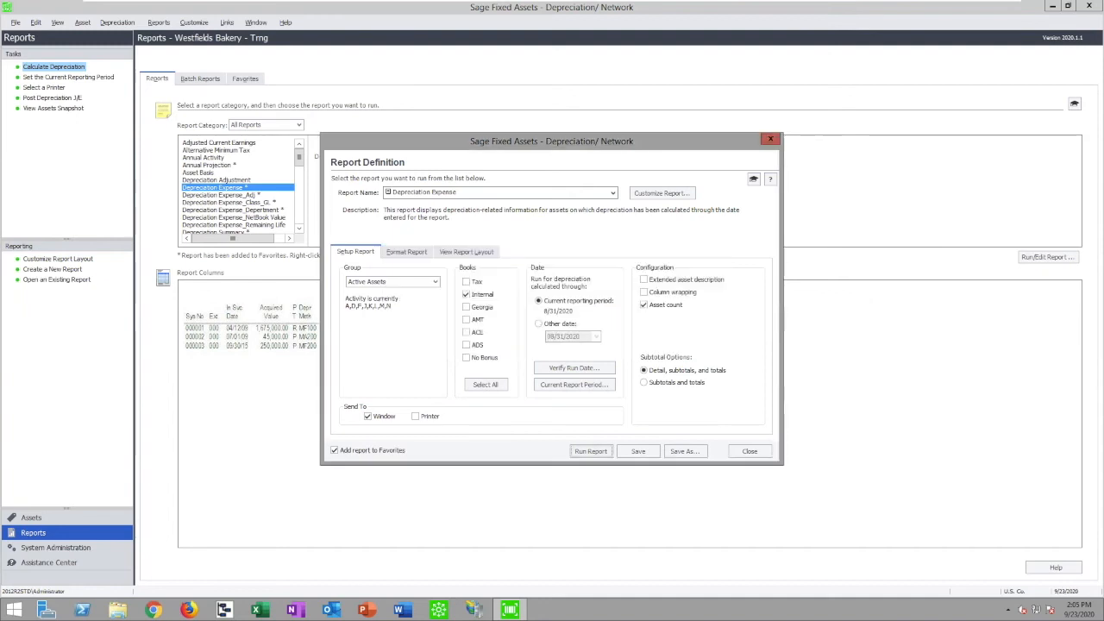
left_click(526, 113)
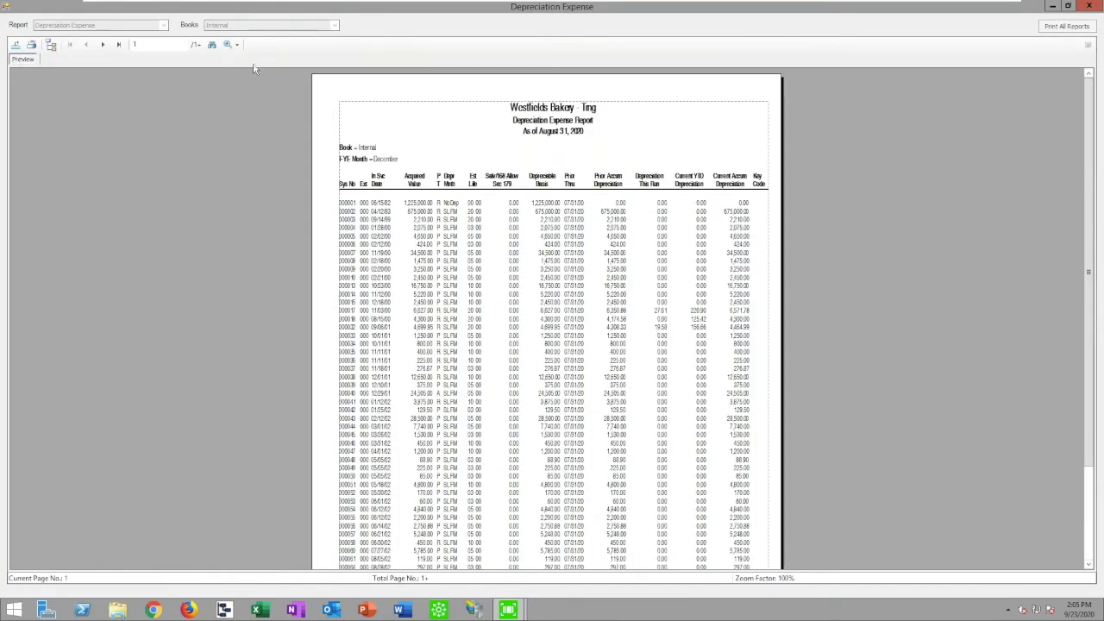
Examine the Depreciation Expense report at 200% zoom, including asset details and grand totals on page 9, and close it with its definition.
left_click(237, 46)
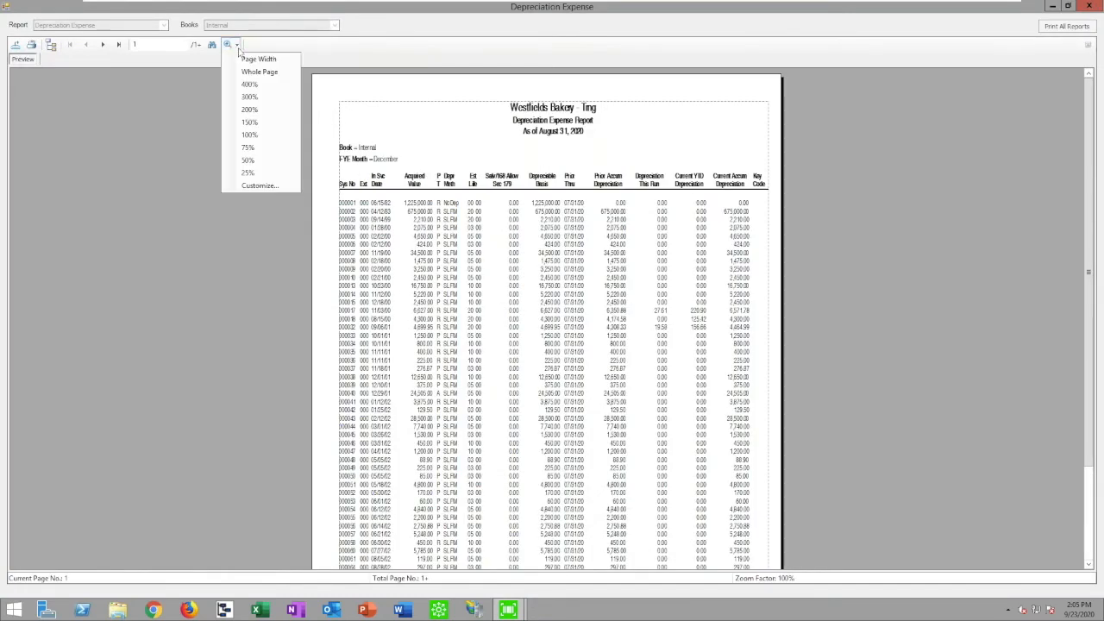
left_click(249, 110)
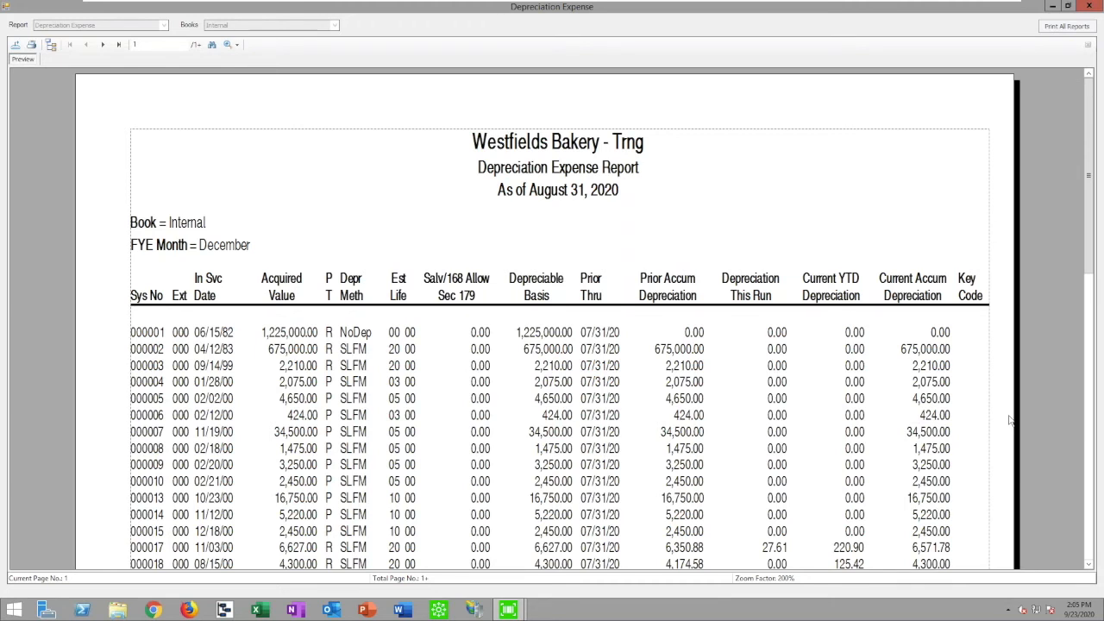
left_click(608, 336)
left_click(119, 44)
left_click(87, 45)
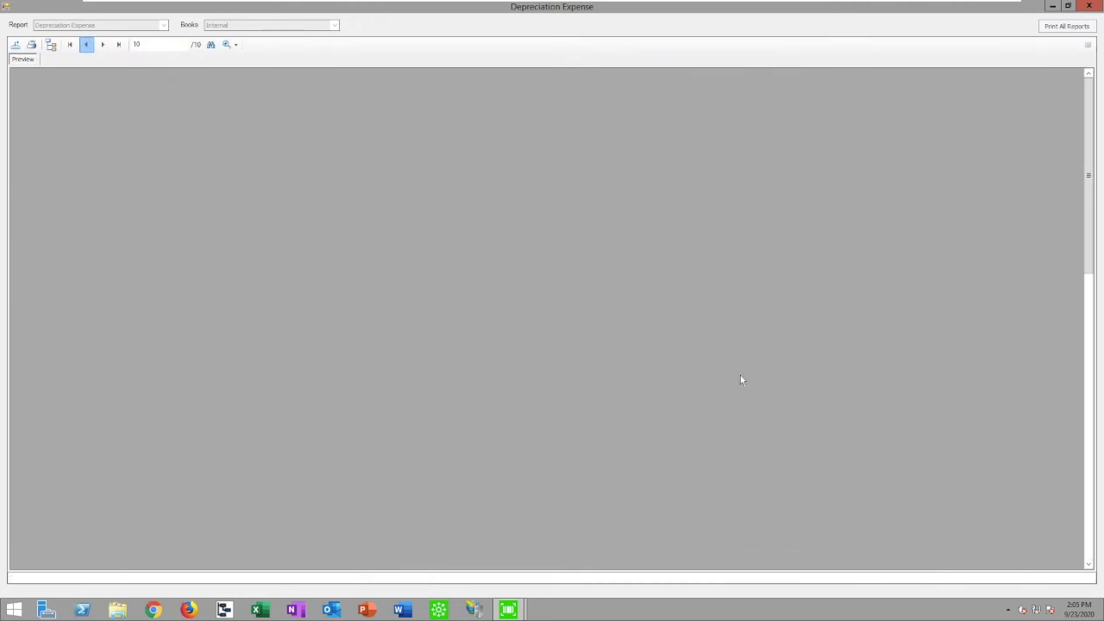
scroll(739, 377, "down", 5)
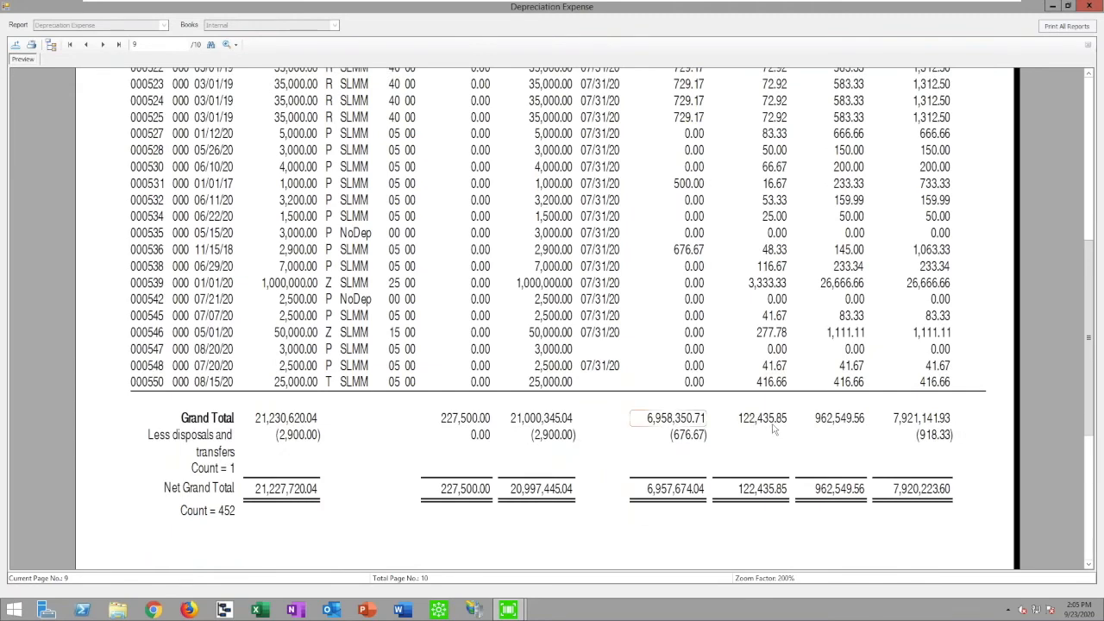
scroll(809, 426, "up", 5)
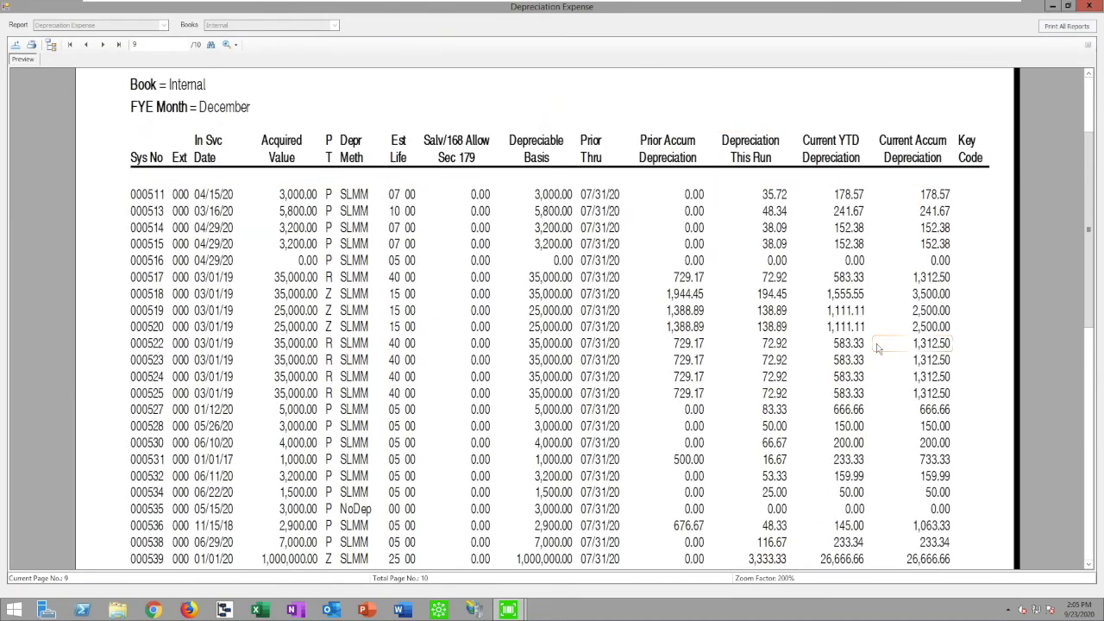
scroll(877, 344, "up", 1)
scroll(877, 343, "down", 5)
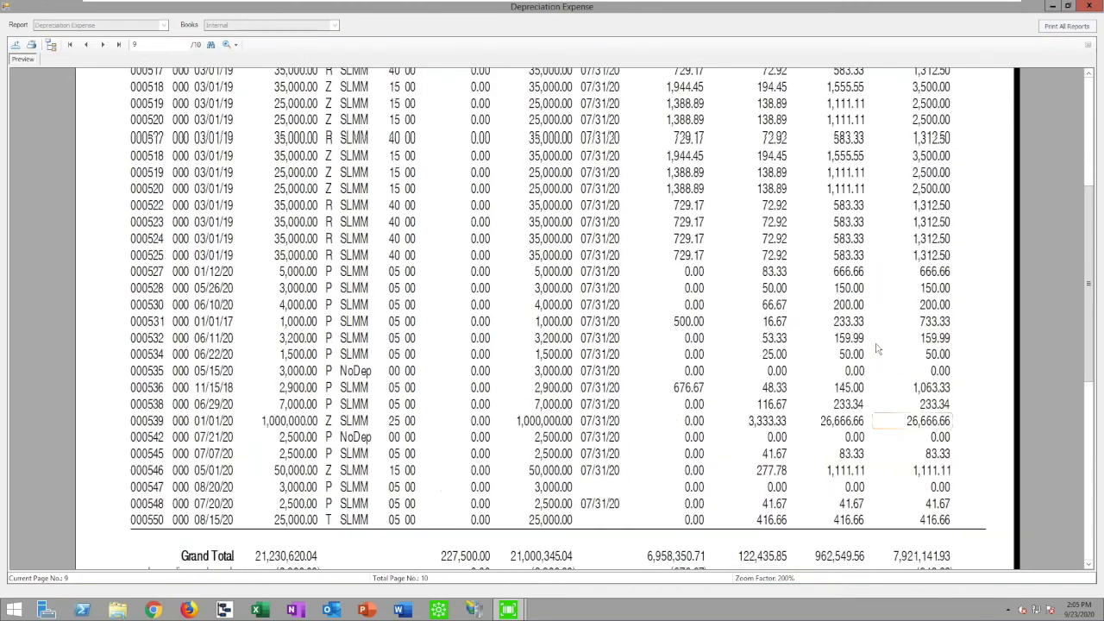
scroll(877, 343, "up", 5)
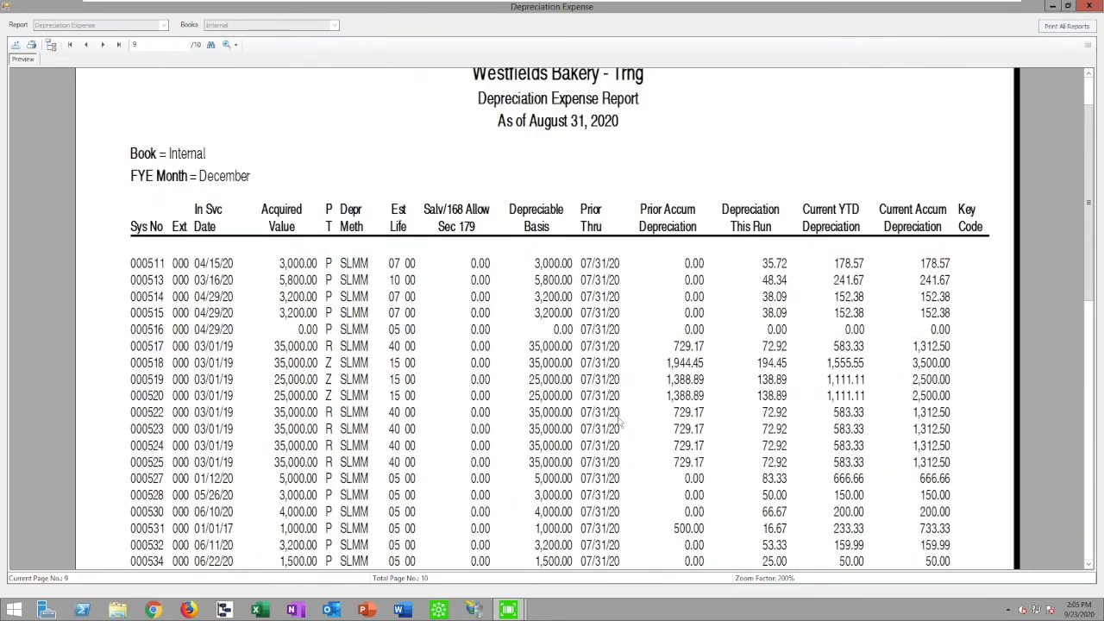
left_click(1088, 6)
left_click(749, 450)
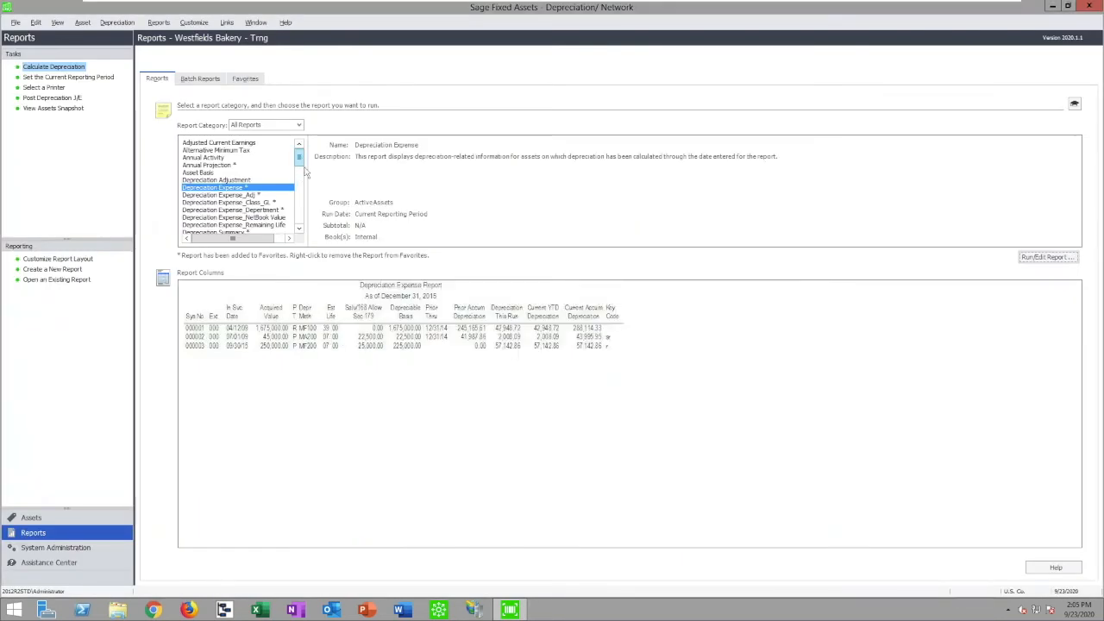
Find the Disposal report in the list of all reports and open its definition.
left_click_drag(303, 164, 300, 213)
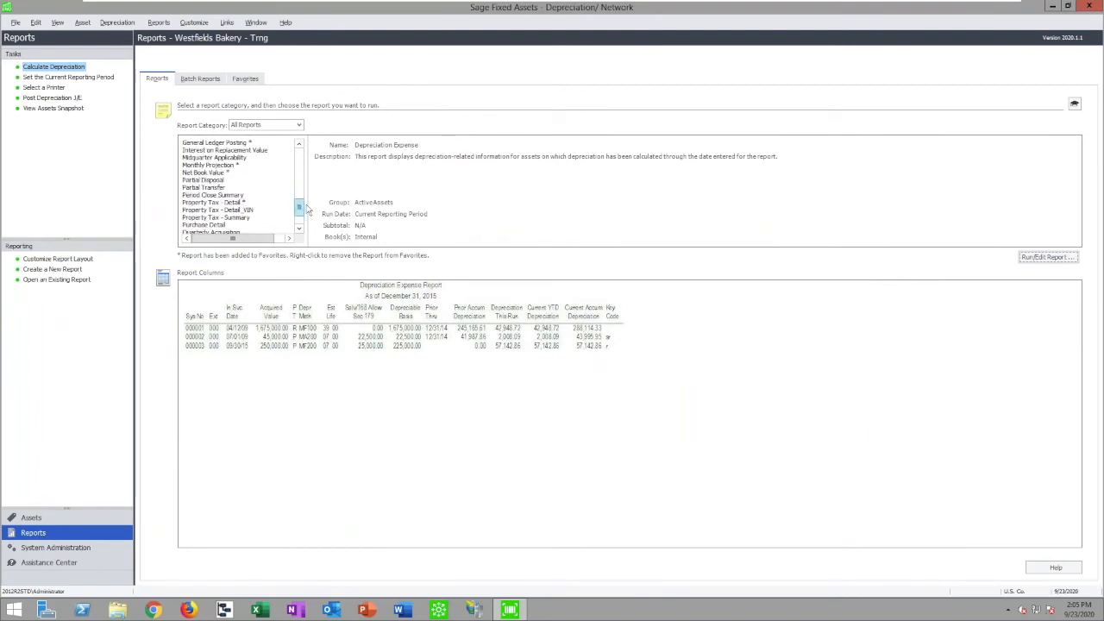
left_click_drag(299, 212, 299, 178)
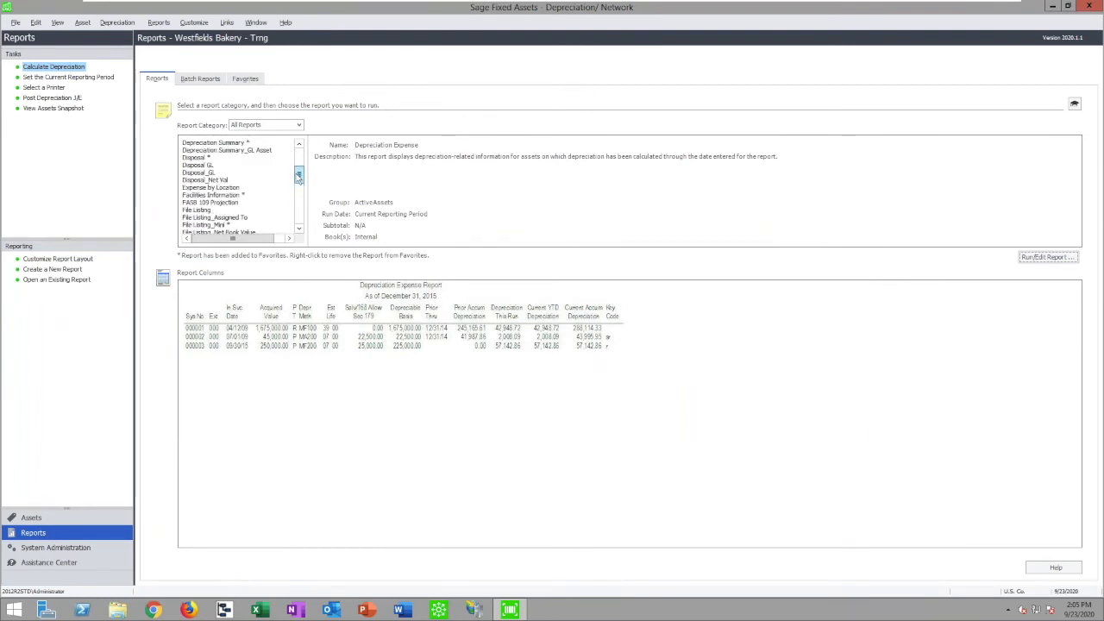
left_click(200, 158)
left_click(1035, 264)
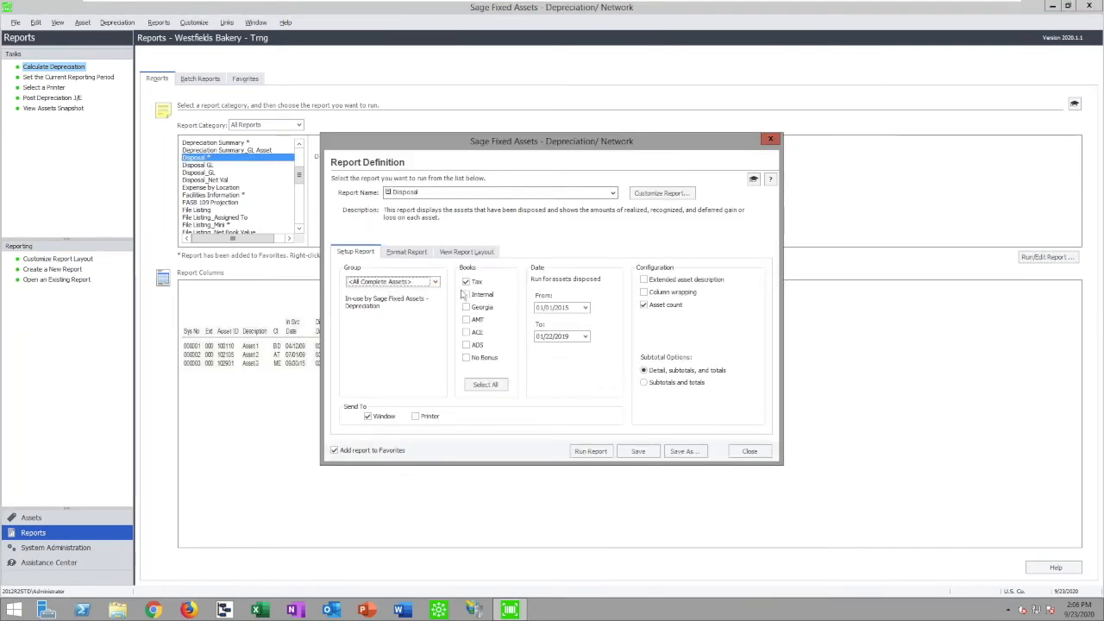
Set the disposal date range to 01/01/2019 through 09/23/2020 and run the report for all complete assets in the Tax book.
left_click(585, 336)
left_click(574, 471)
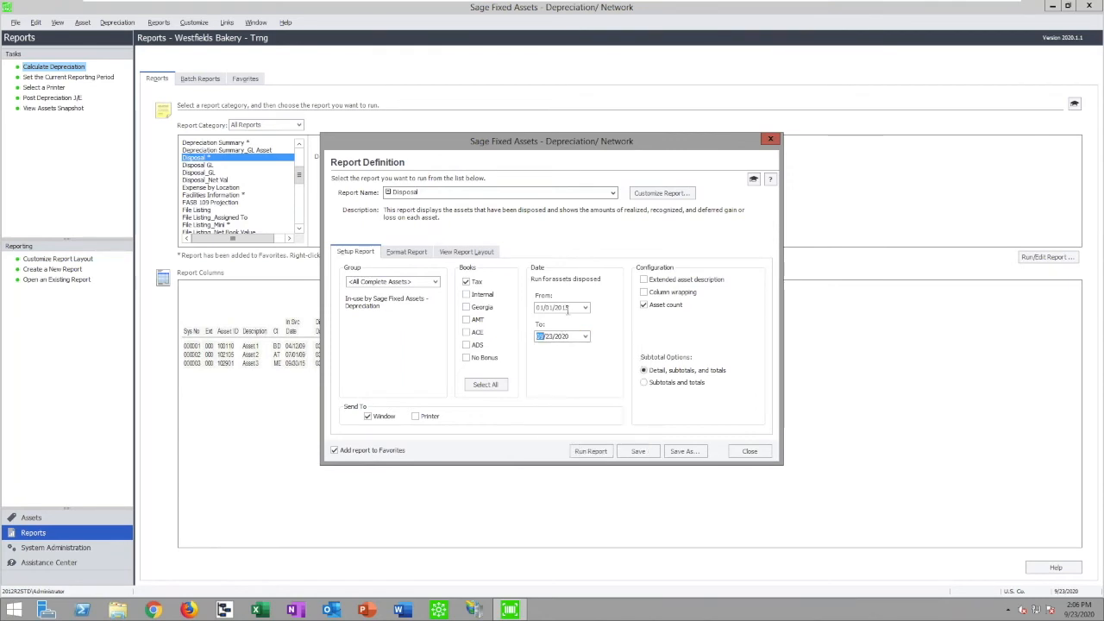
left_click(568, 308)
type("20")
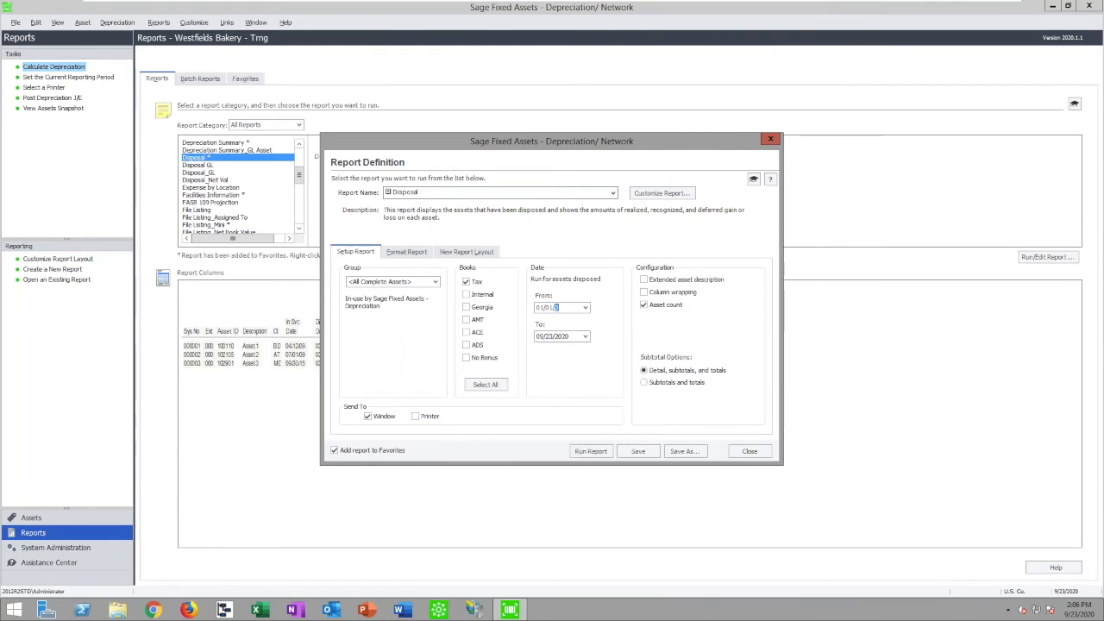
type("01")
type("2")
left_click(586, 450)
left_click(437, 20)
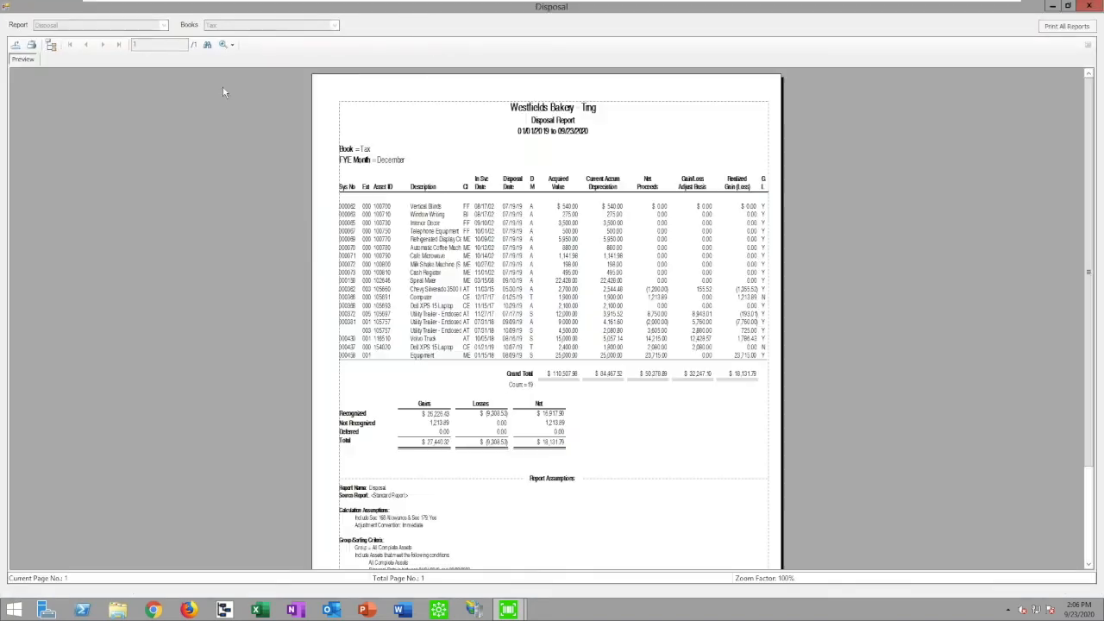
Examine the disposed assets in the Disposal report at 200% zoom.
left_click(230, 46)
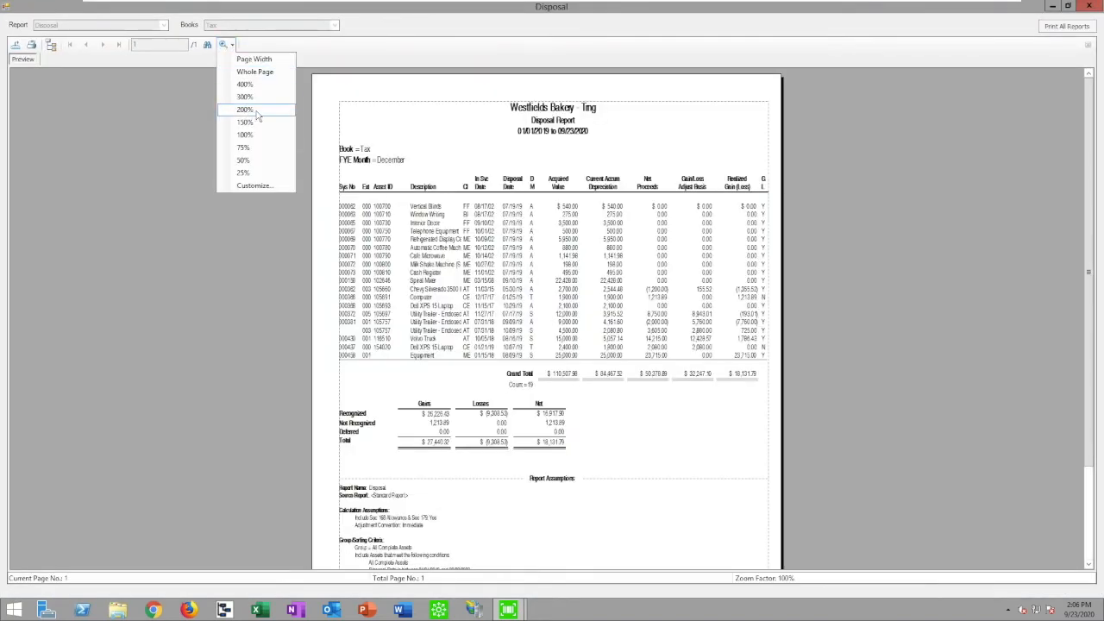
left_click(255, 112)
scroll(992, 375, "down", 3)
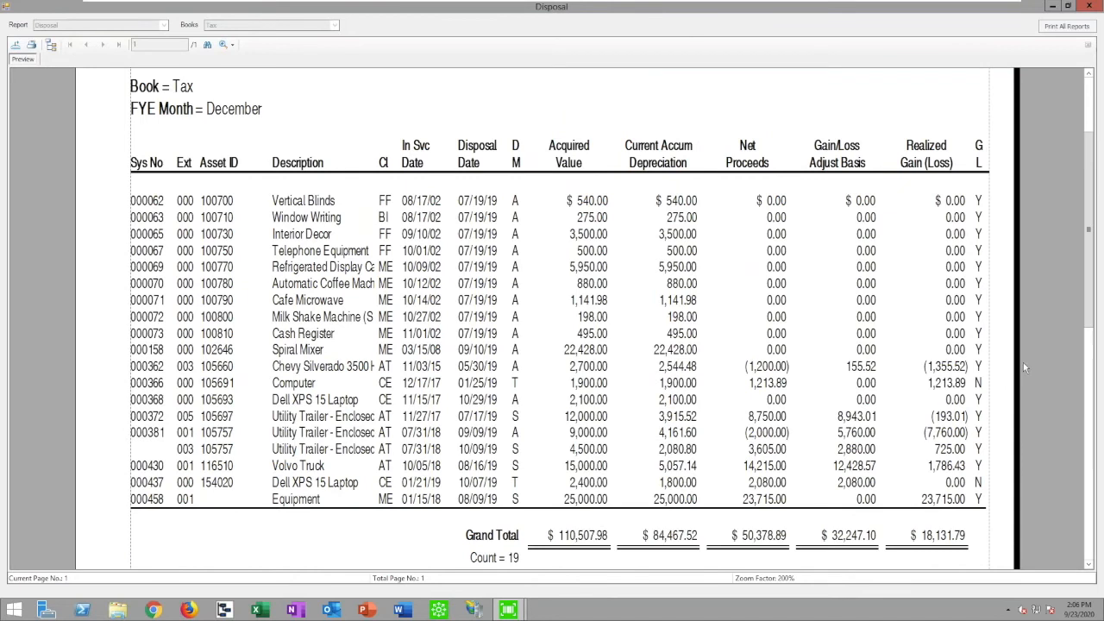
left_click(148, 204)
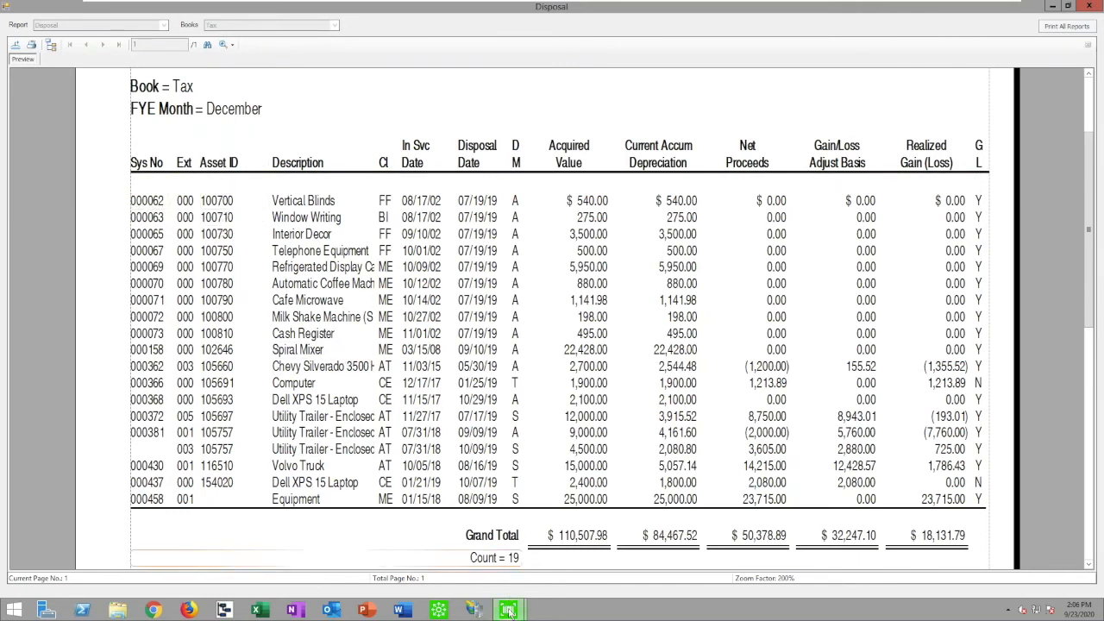
Close the Disposal report definition and open the detail of asset 536, the Dell XPS 15 Laptop at Store #4.
mouse_move(509, 611)
left_click(458, 559)
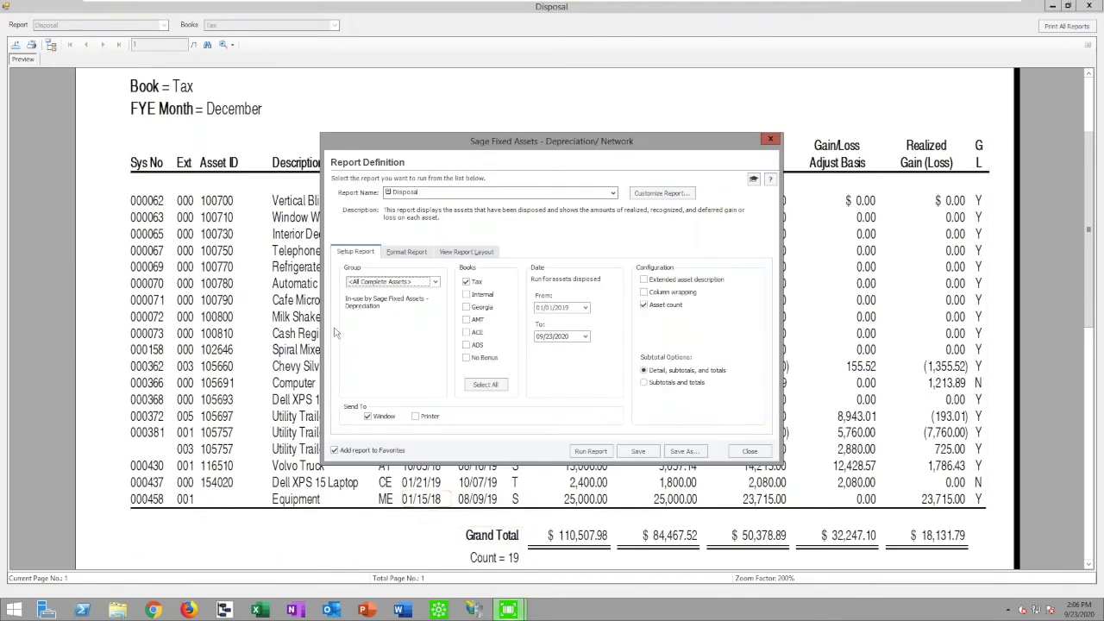
left_click(751, 452)
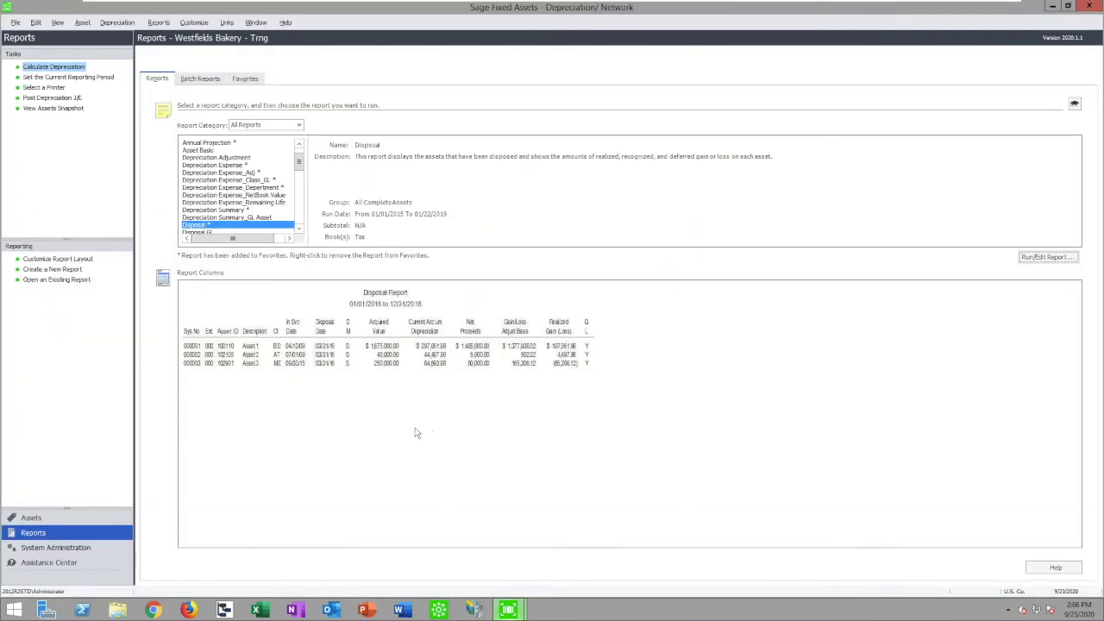
left_click(37, 520)
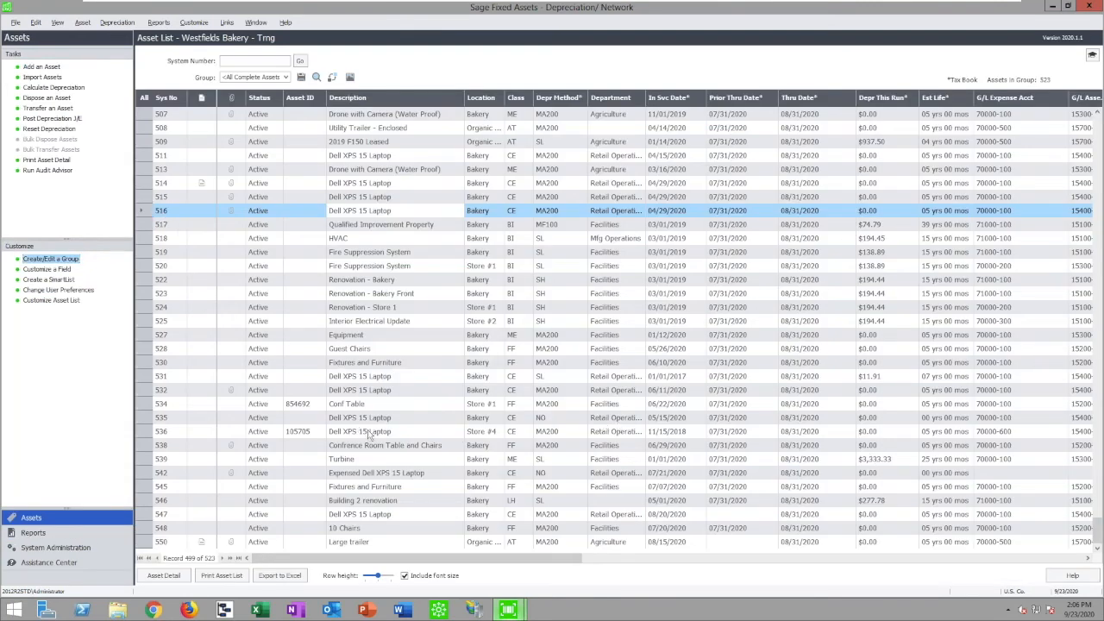
left_click(162, 434)
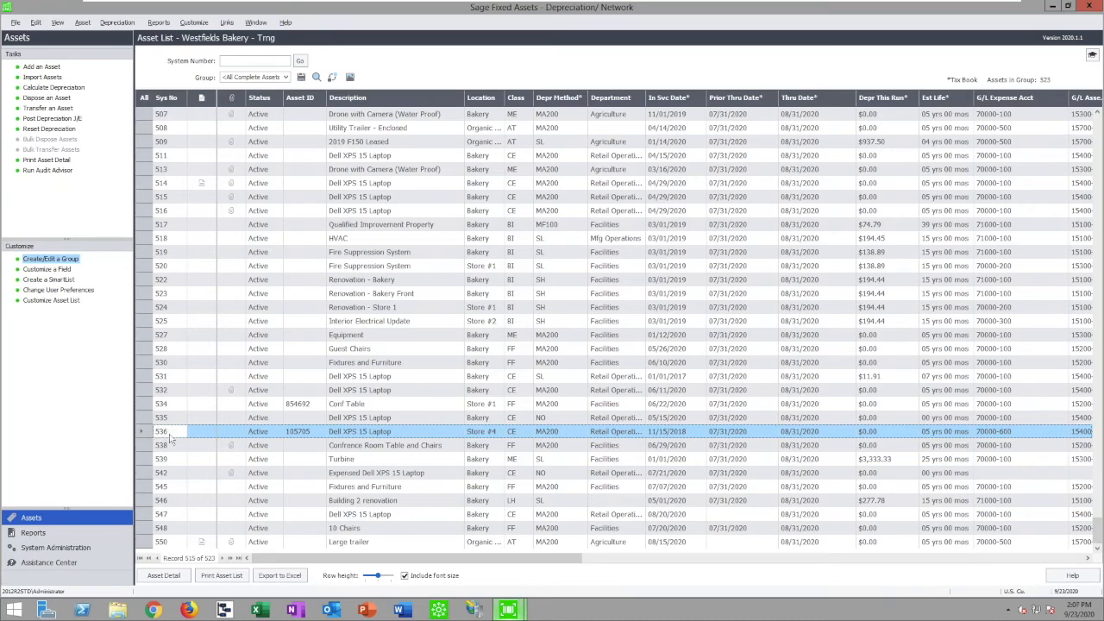
left_click(304, 436)
double_click(380, 432)
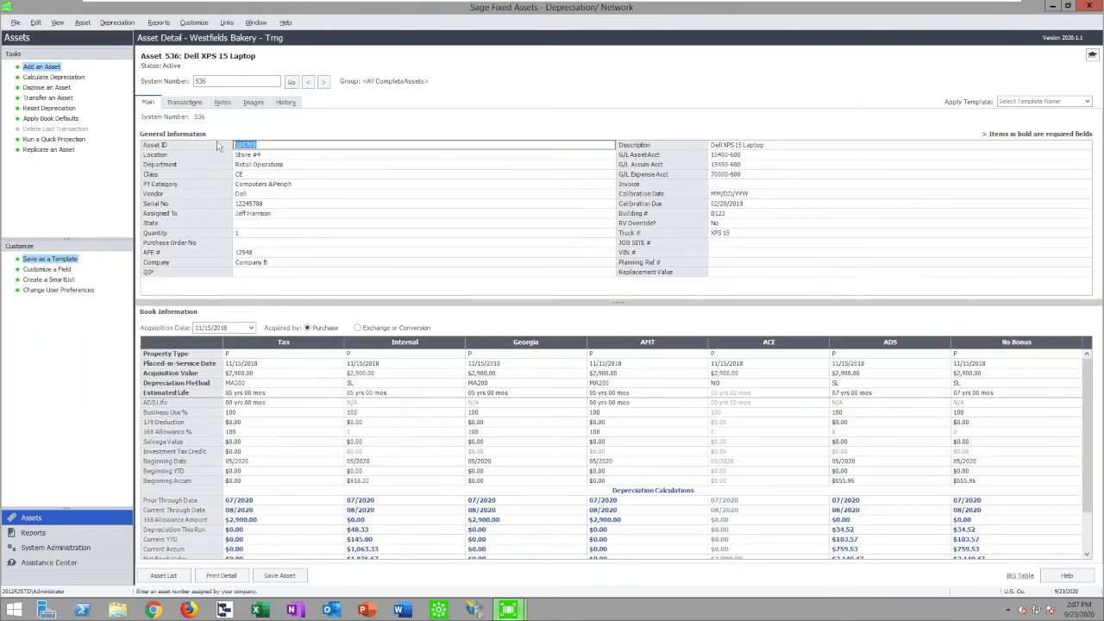
Open the Inventory 2 PDF from the desktop in Acrobat Reader, examine the first barcode label and its number, and close the file.
left_click(1053, 6)
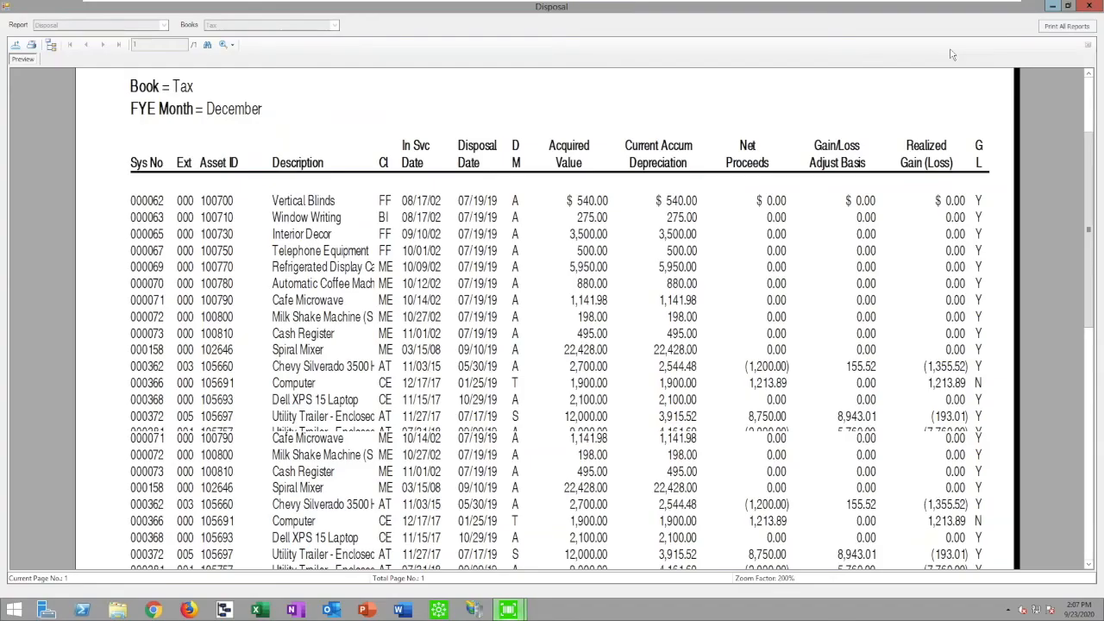
left_click(1054, 6)
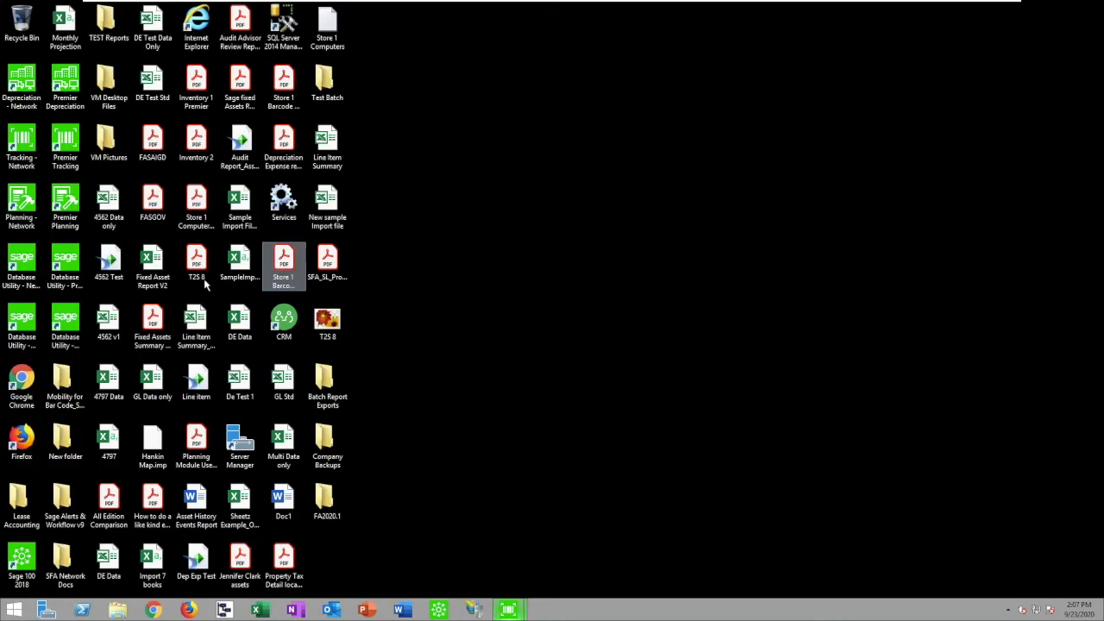
double_click(196, 146)
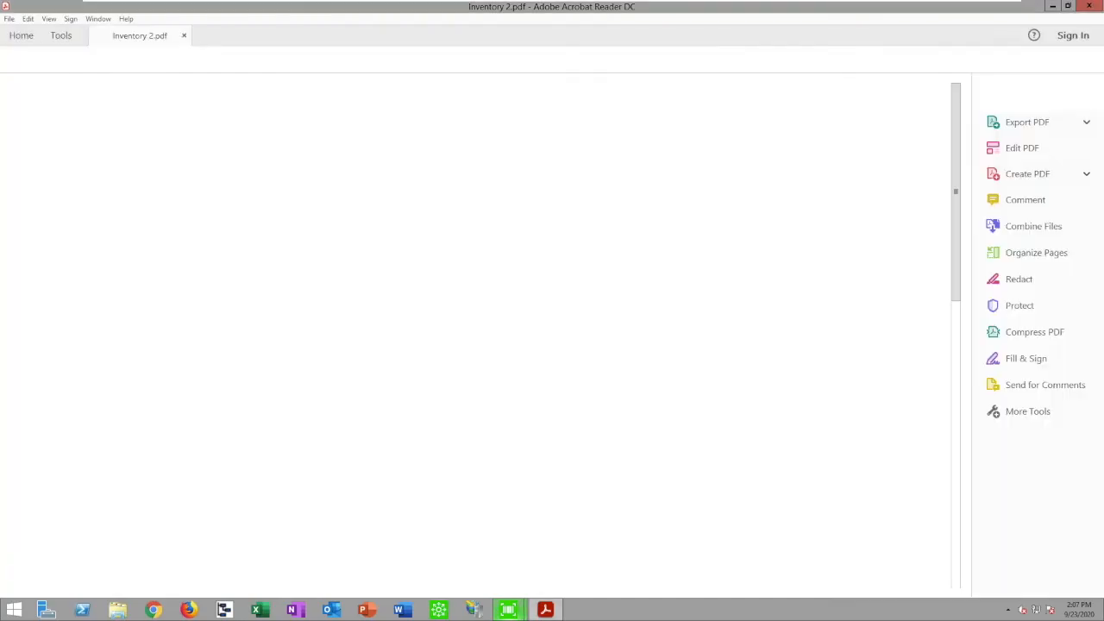
left_click_drag(246, 191, 105, 190)
left_click_drag(197, 215, 158, 215)
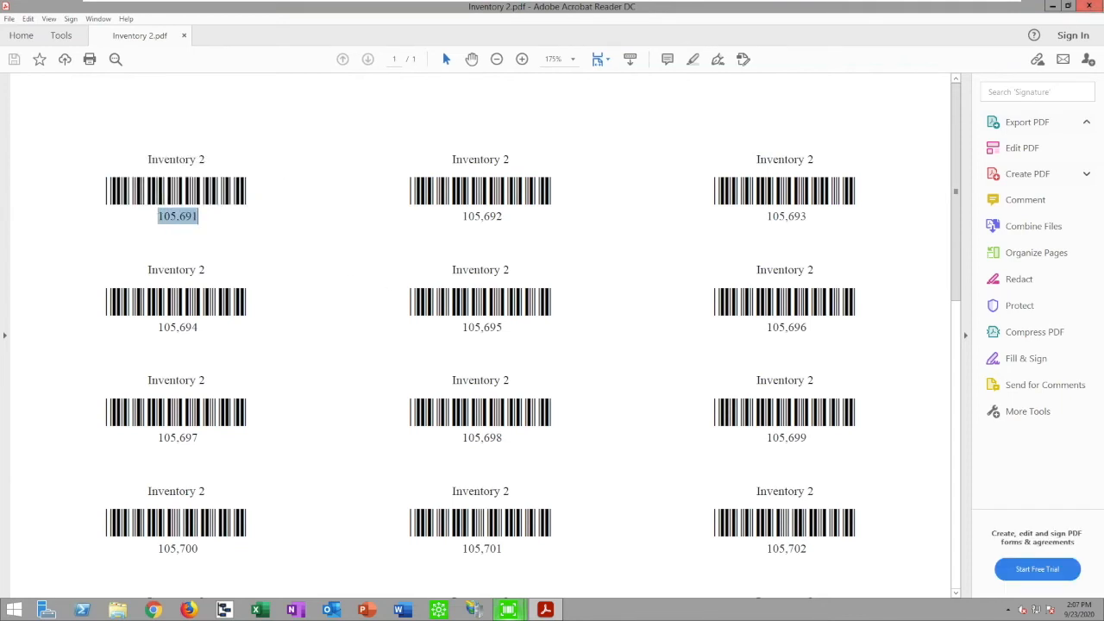
left_click(1095, 7)
Return to asset 536 in Sage Fixed Assets and select its Asset ID to compare with the barcode labels.
mouse_move(508, 610)
left_click(473, 556)
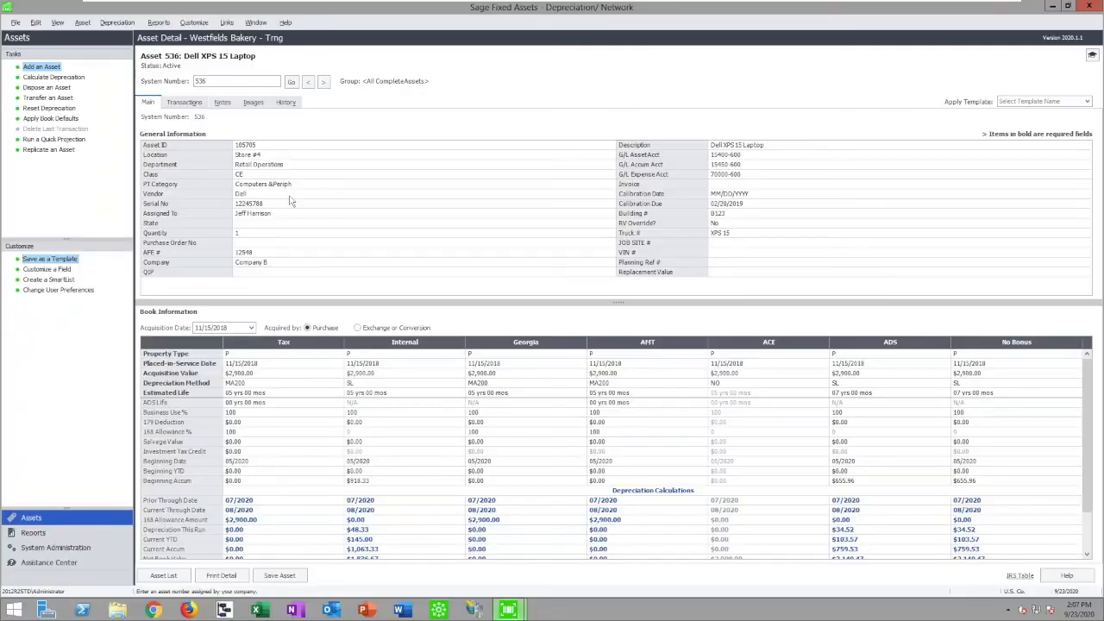
left_click(256, 146)
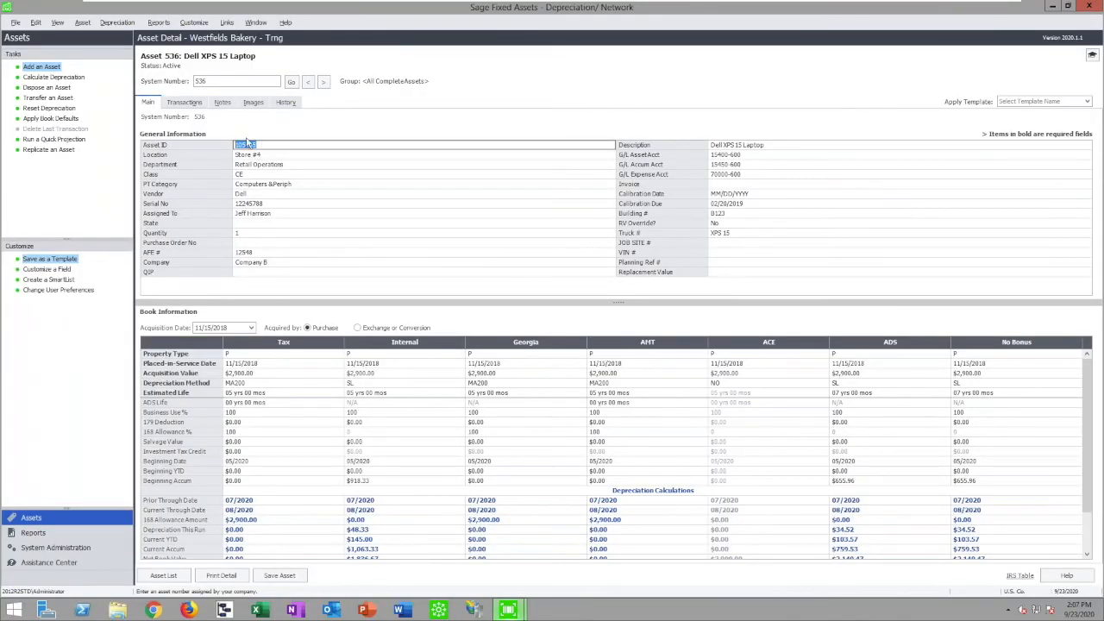
Return to the Disposal report and examine the partial disposals of the utility trailer, the grand totals and the gains and losses summary.
mouse_move(517, 610)
left_click(582, 556)
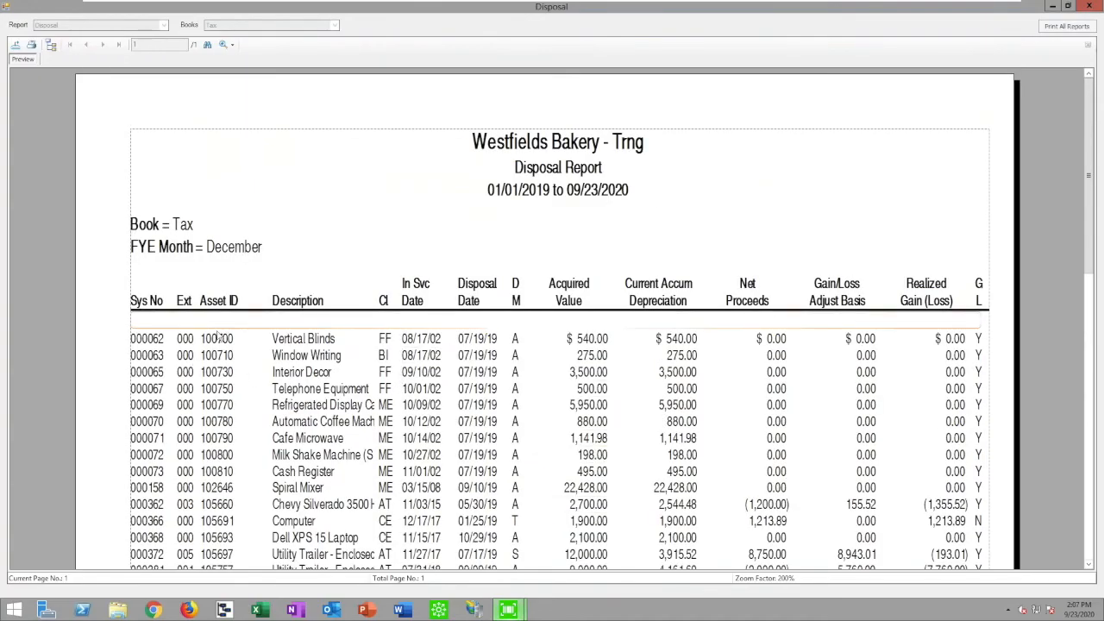
scroll(218, 328, "down", 3)
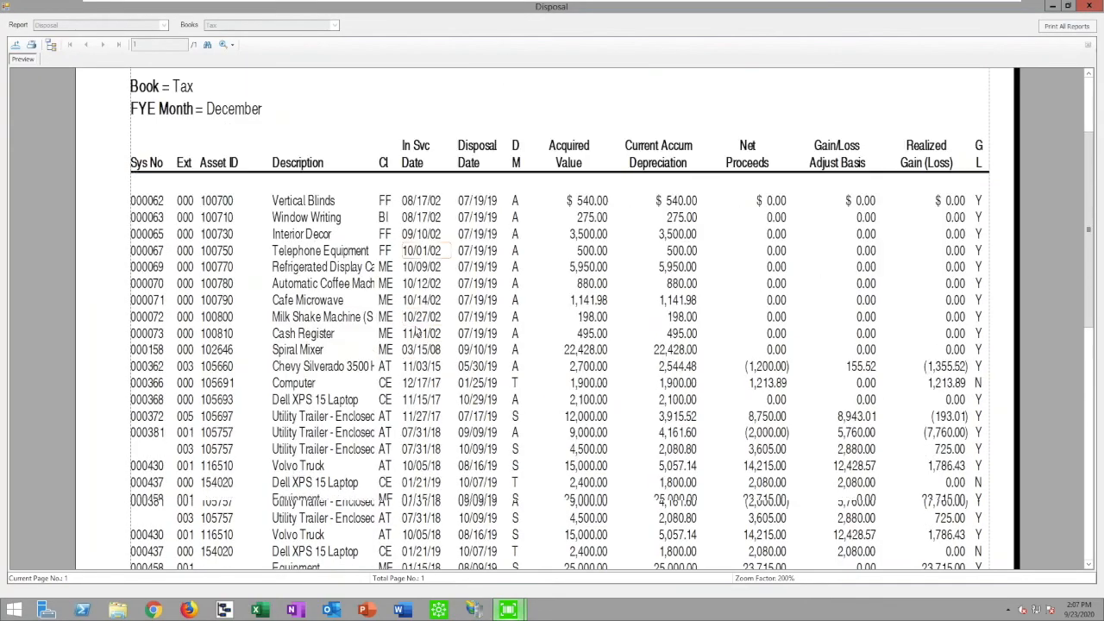
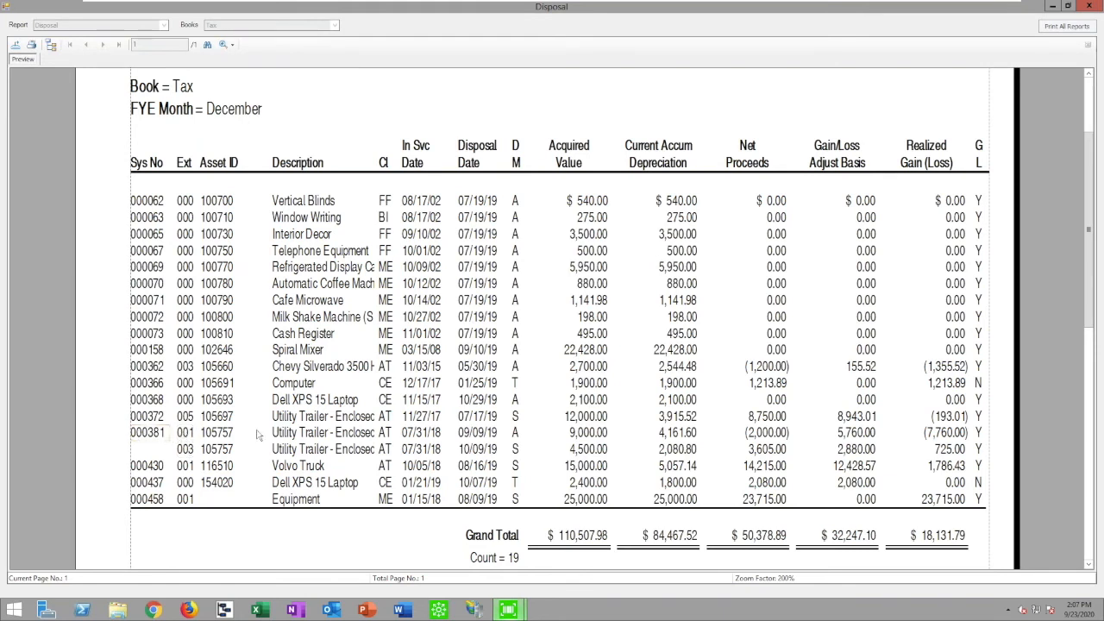
left_click(565, 434)
left_click(593, 450)
left_click(678, 444)
left_click(677, 466)
scroll(961, 466, "down", 2)
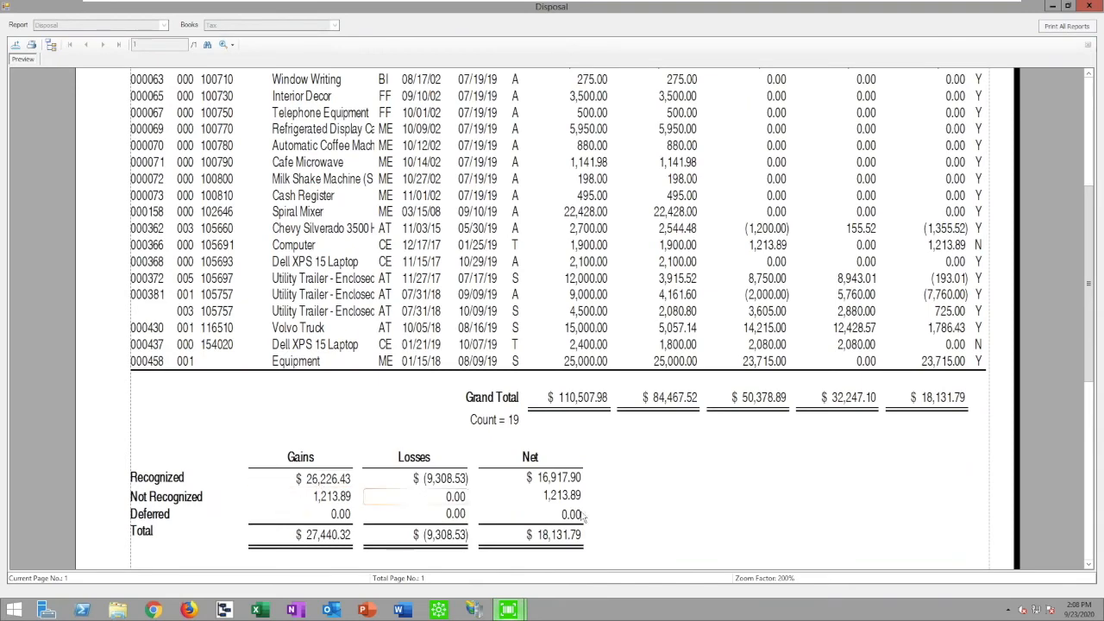
scroll(676, 432, "up", 4)
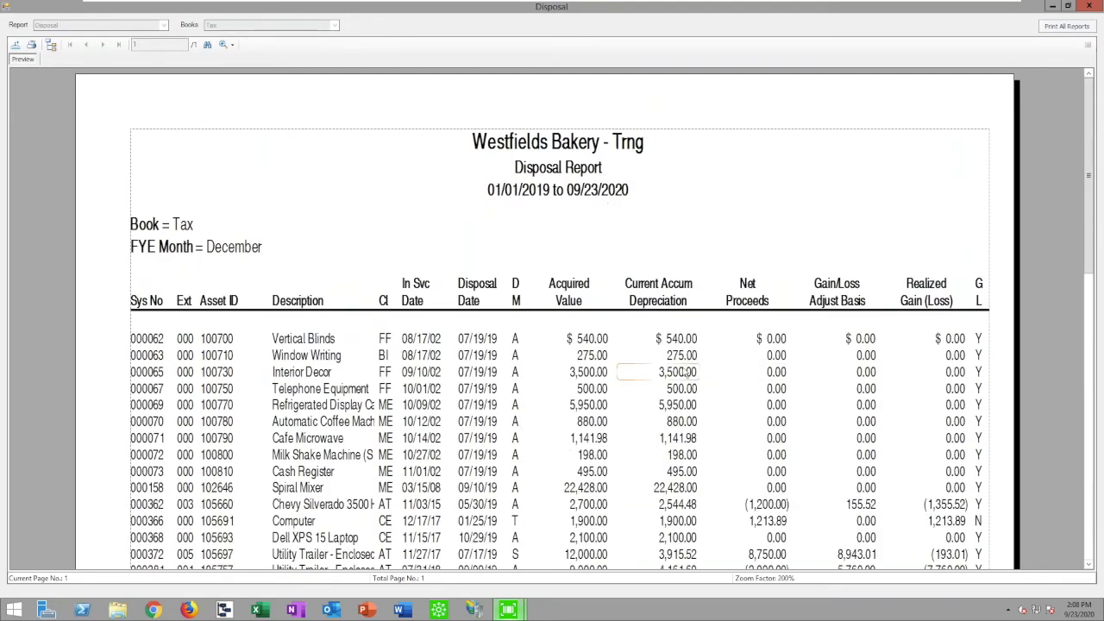
scroll(678, 373, "down", 1)
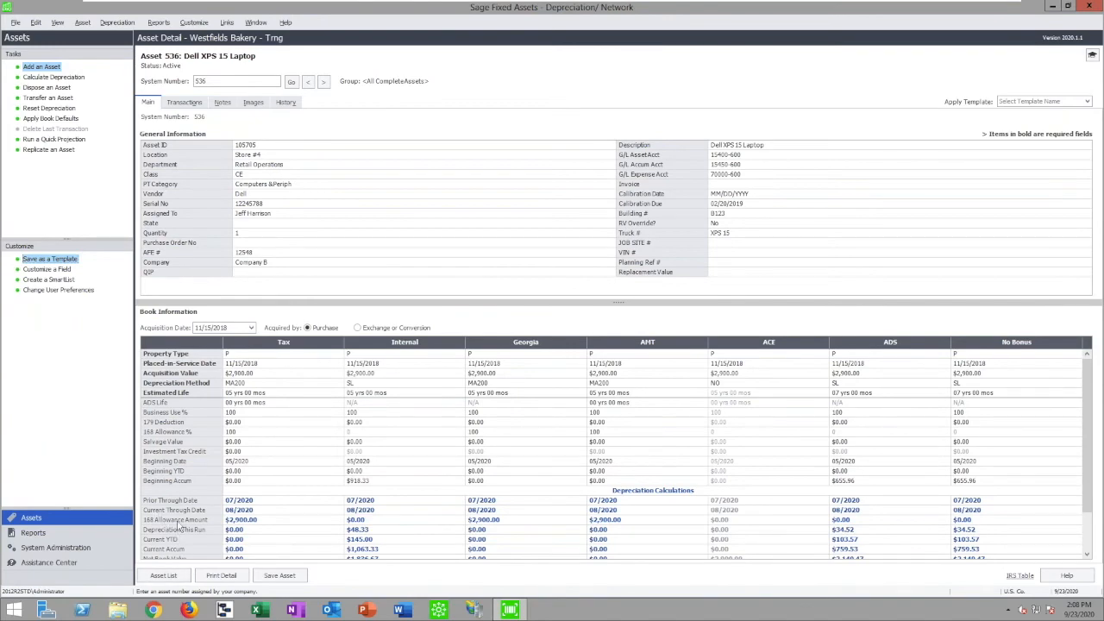
Open asset 531, the Dell XPS 15 Laptop, from the asset list and start its disposal dated 09/23/2020.
left_click(163, 575)
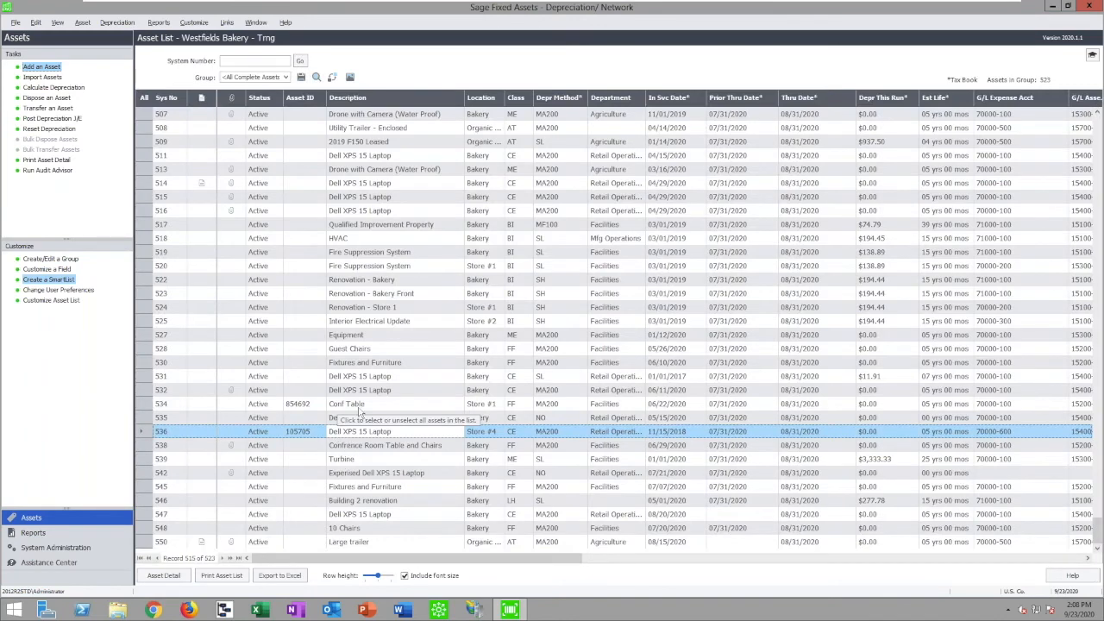
double_click(381, 377)
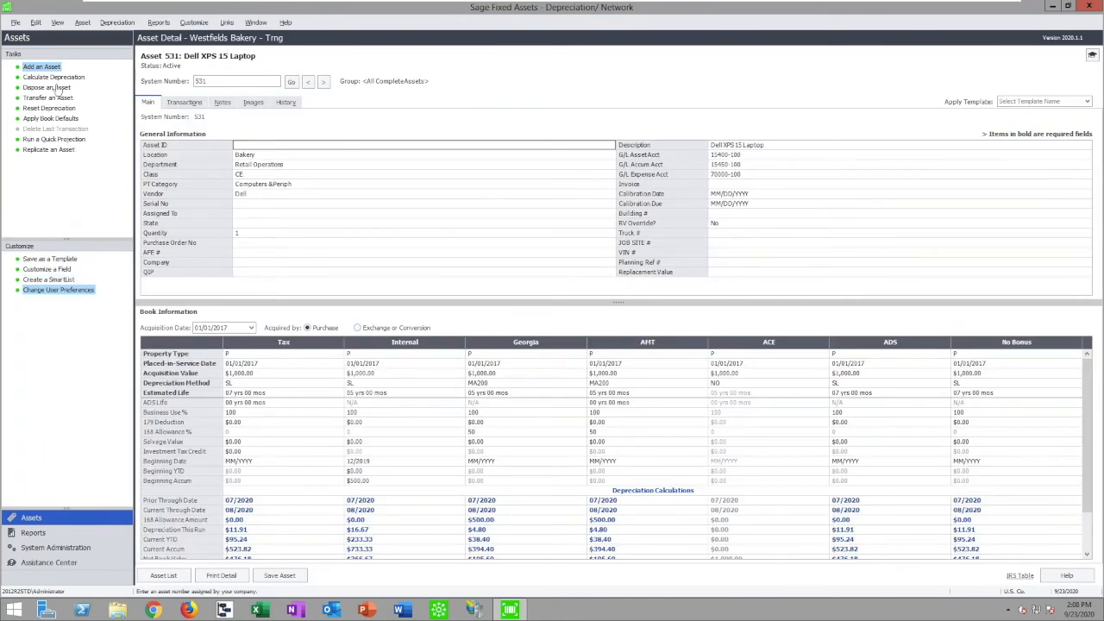
left_click(57, 88)
left_click(510, 171)
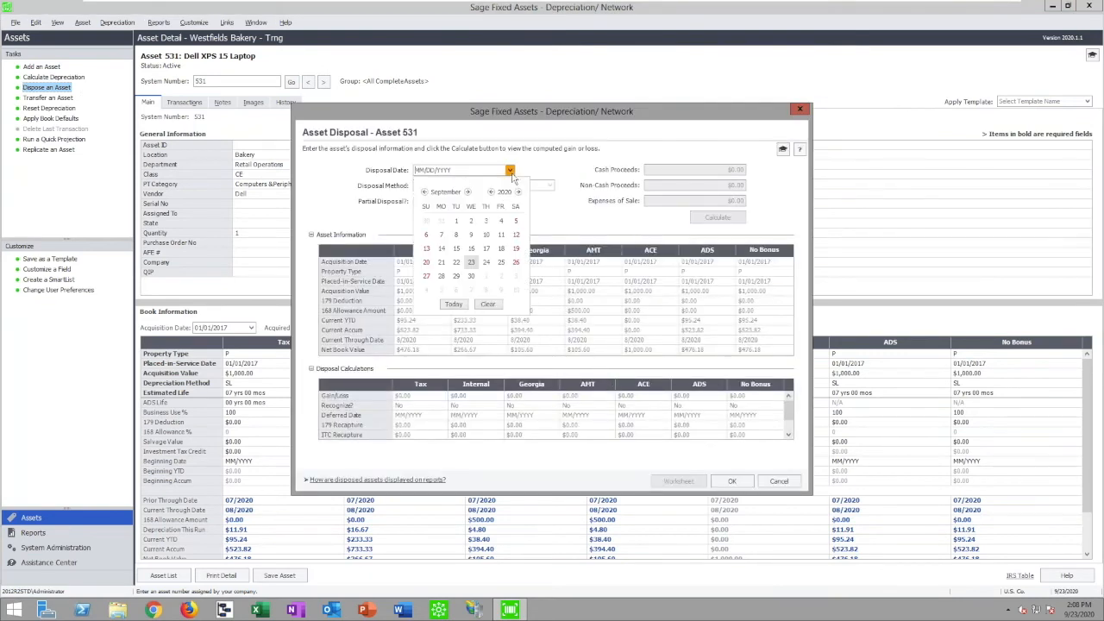
left_click(460, 304)
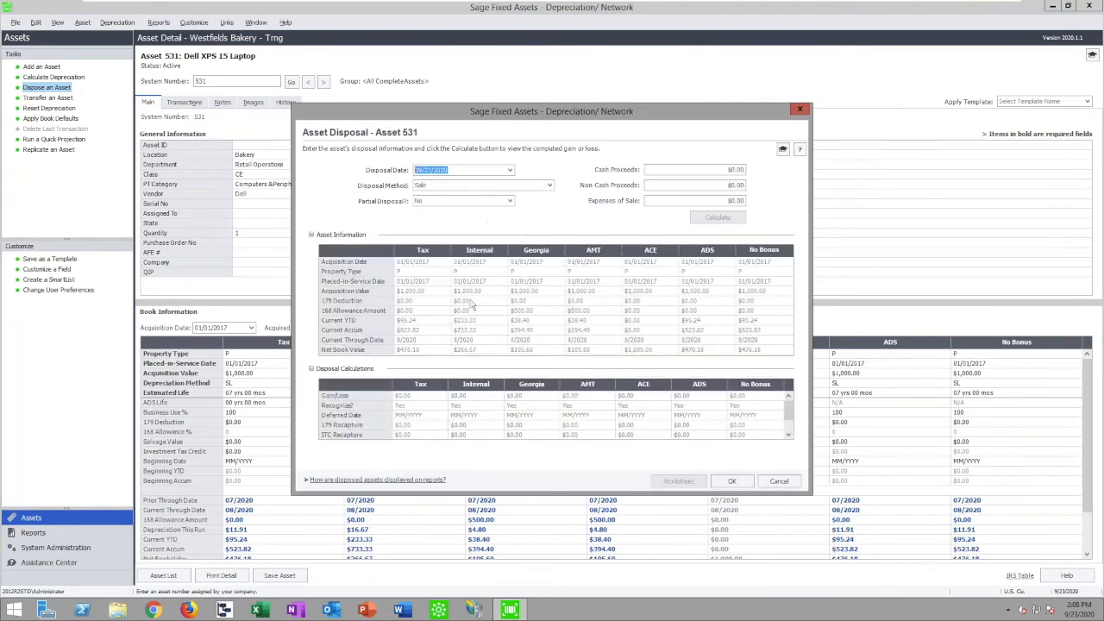
Review the available disposal methods and partial disposal options, keeping Sale as the method and No for partial disposal.
left_click(550, 185)
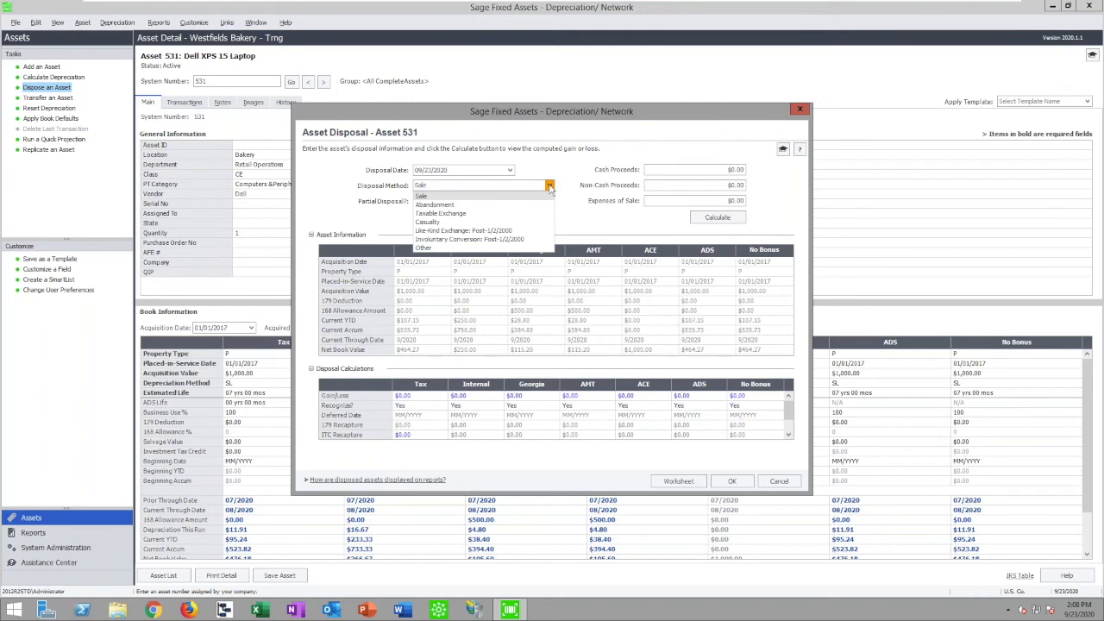
left_click(549, 187)
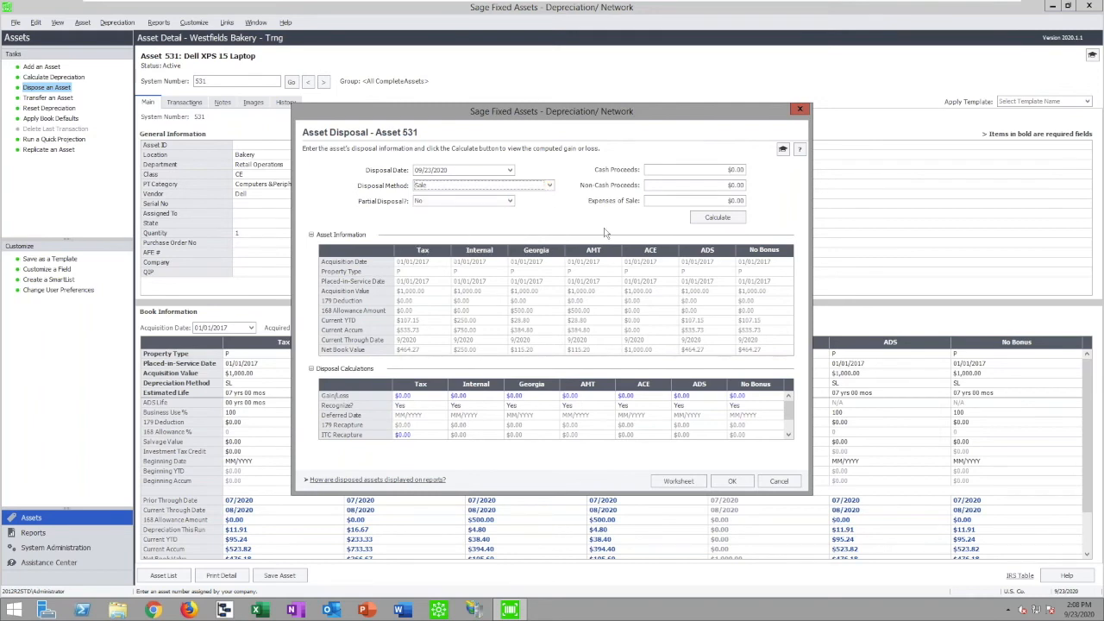
left_click(742, 170)
left_click(510, 201)
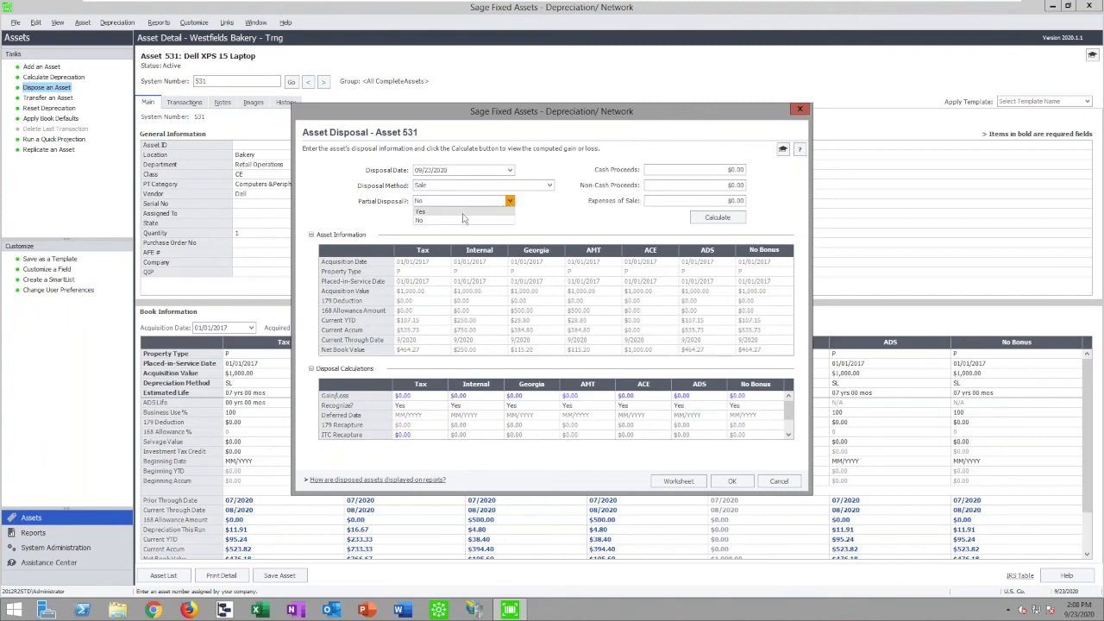
left_click(597, 207)
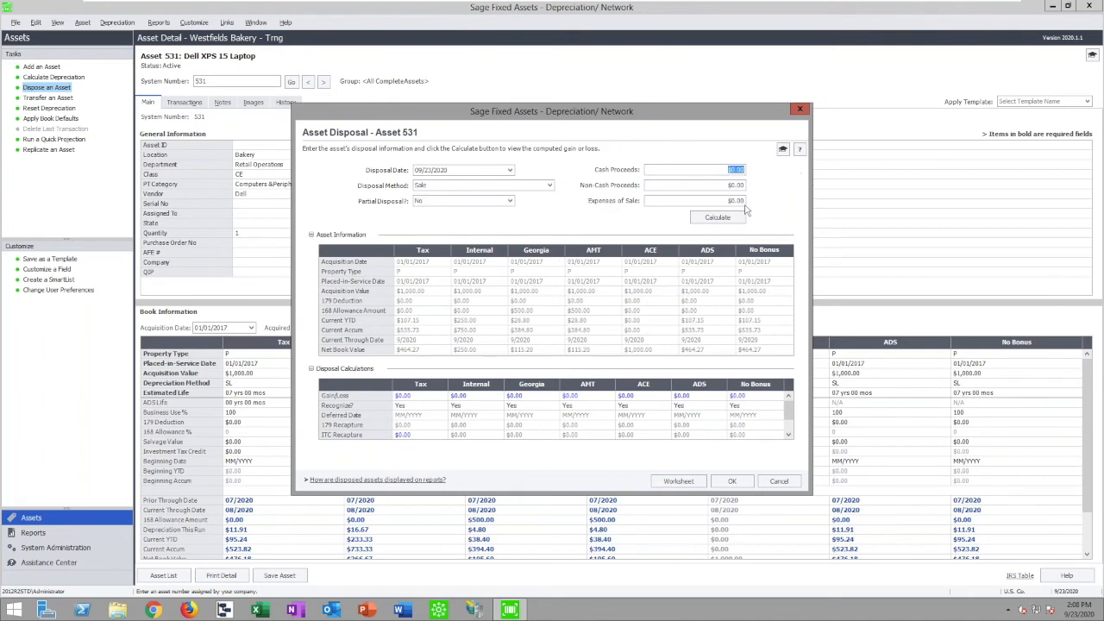
Enter cash proceeds of $700.00 and expenses of sale of $352.00, and calculate the disposal gain or loss for each book.
type("70")
left_click(725, 200)
type("52")
left_click(719, 218)
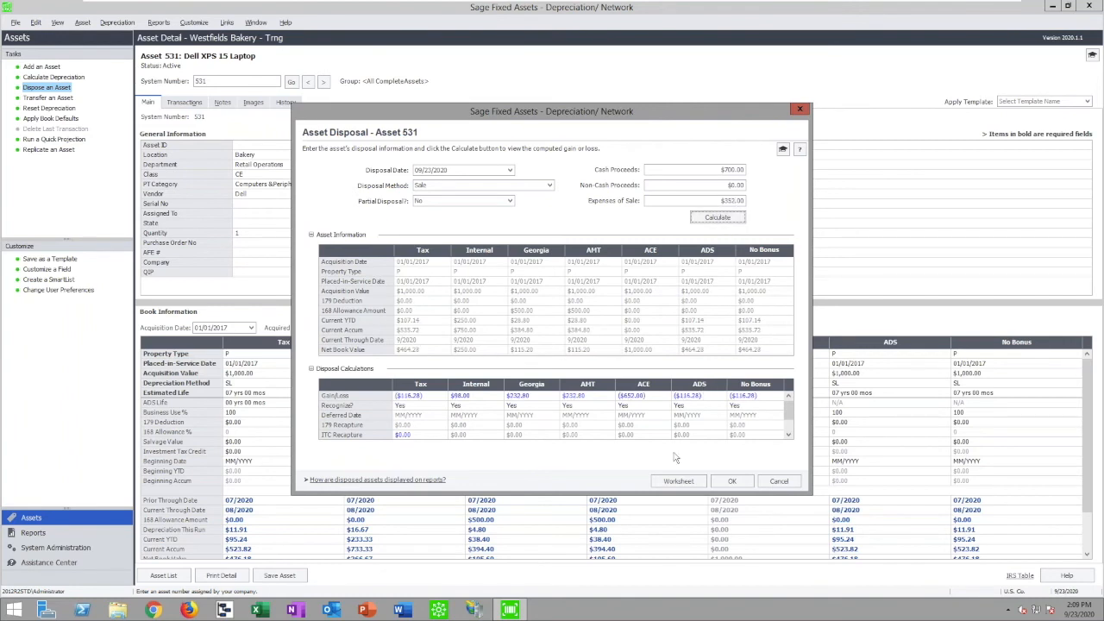
Open the disposal worksheet for asset 531, enlarge it and examine the Tax book's net gain or loss calculation.
left_click(679, 482)
left_click(542, 126)
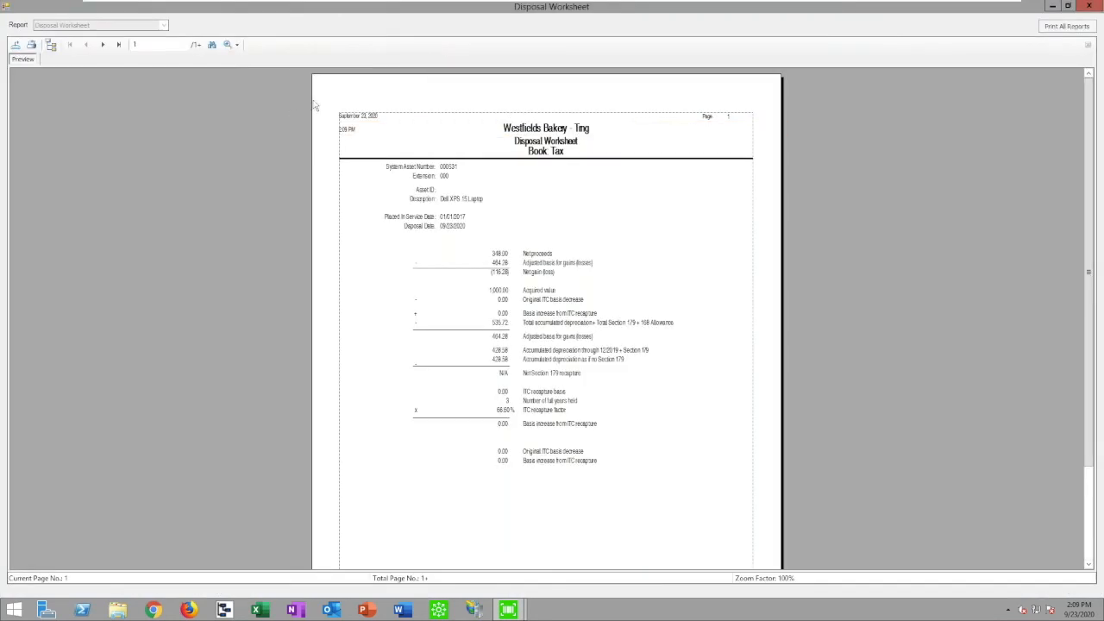
left_click(239, 45)
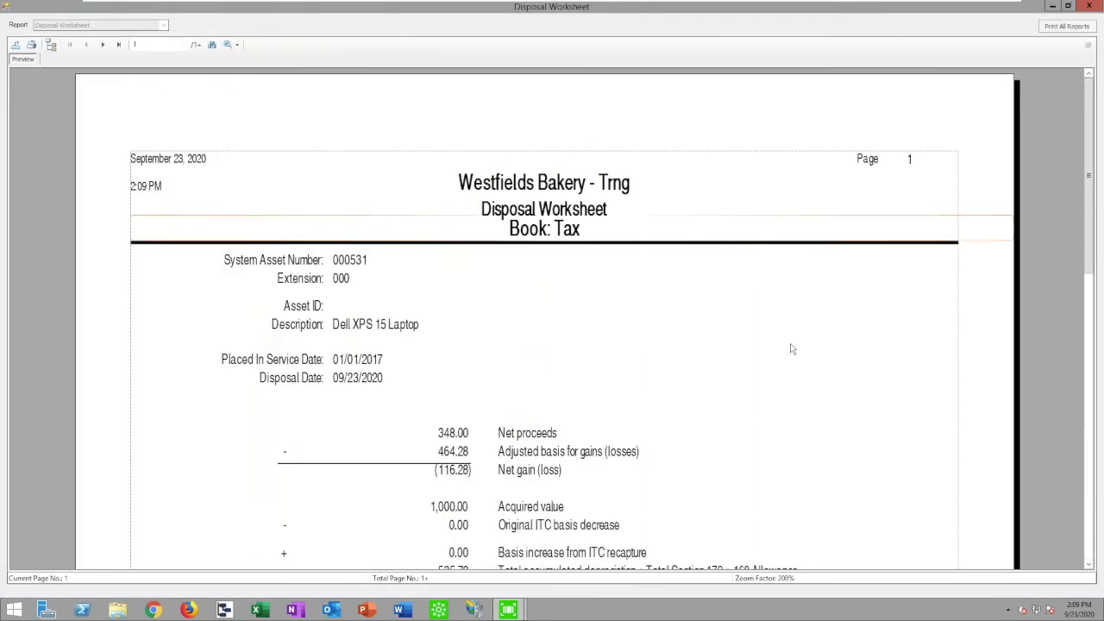
left_click(255, 103)
scroll(806, 357, "down", 5)
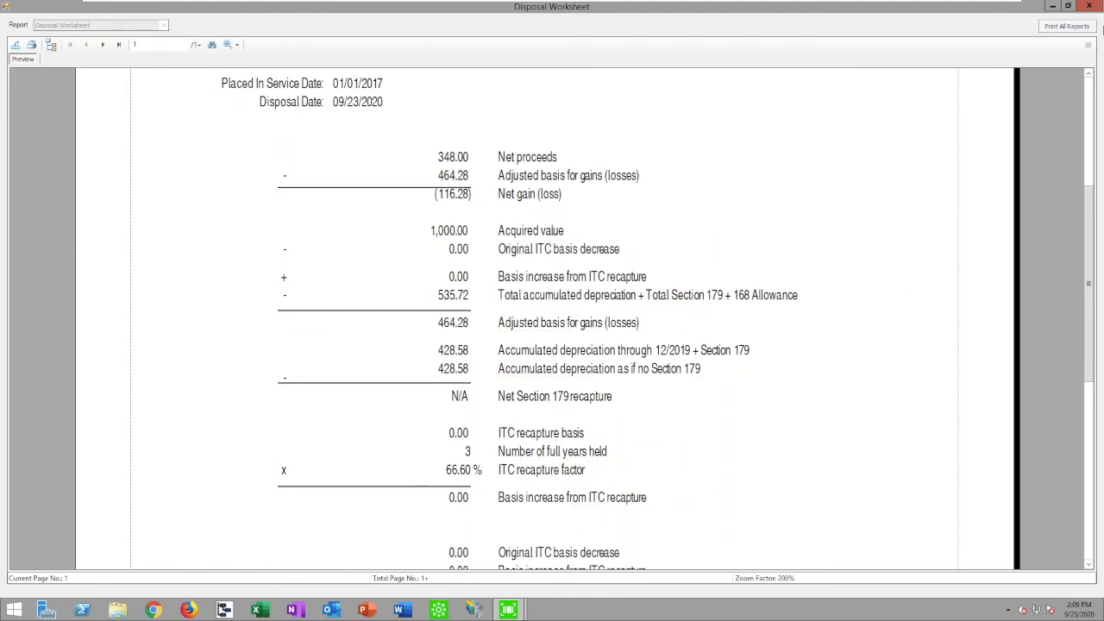
left_click(1088, 6)
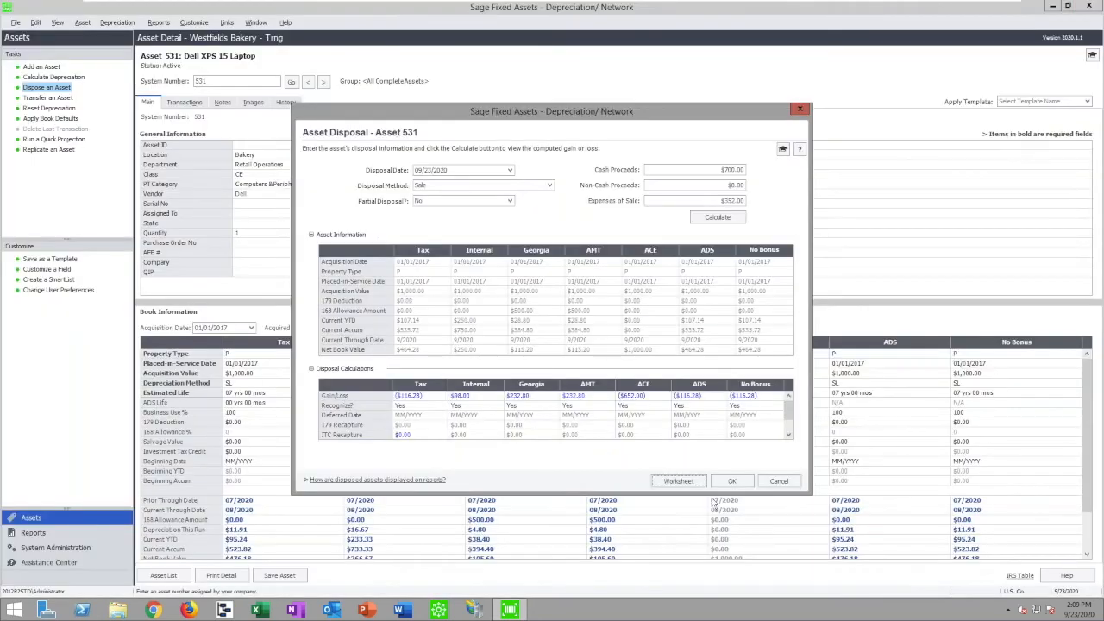
Complete the disposal of asset 531 and review its whole disposal transaction, including the cash proceeds and expense of sale.
left_click(732, 481)
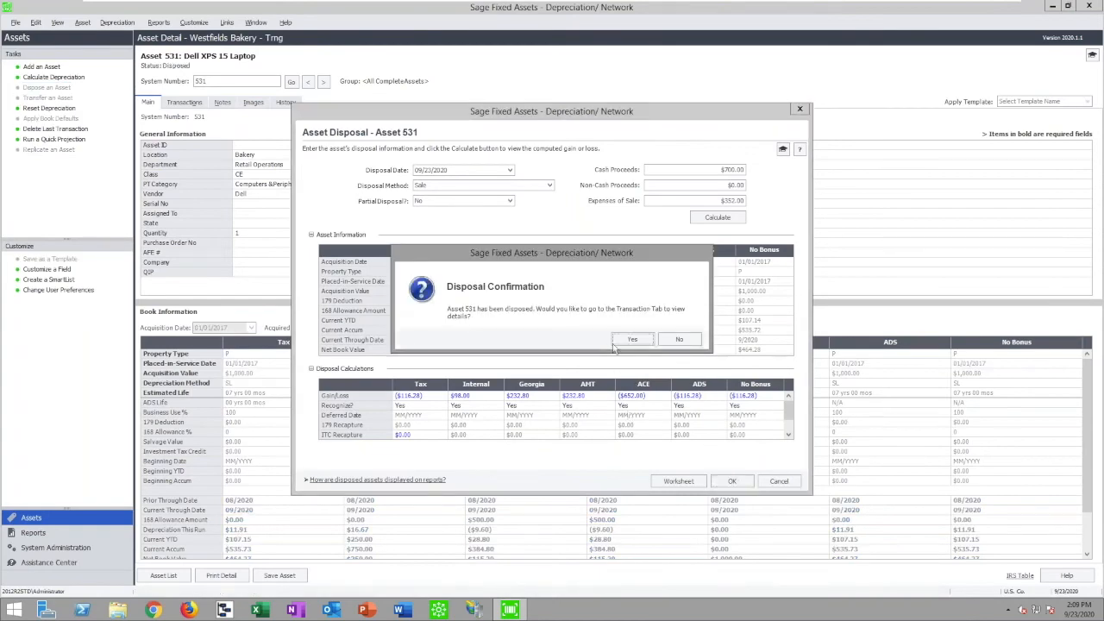
left_click(630, 338)
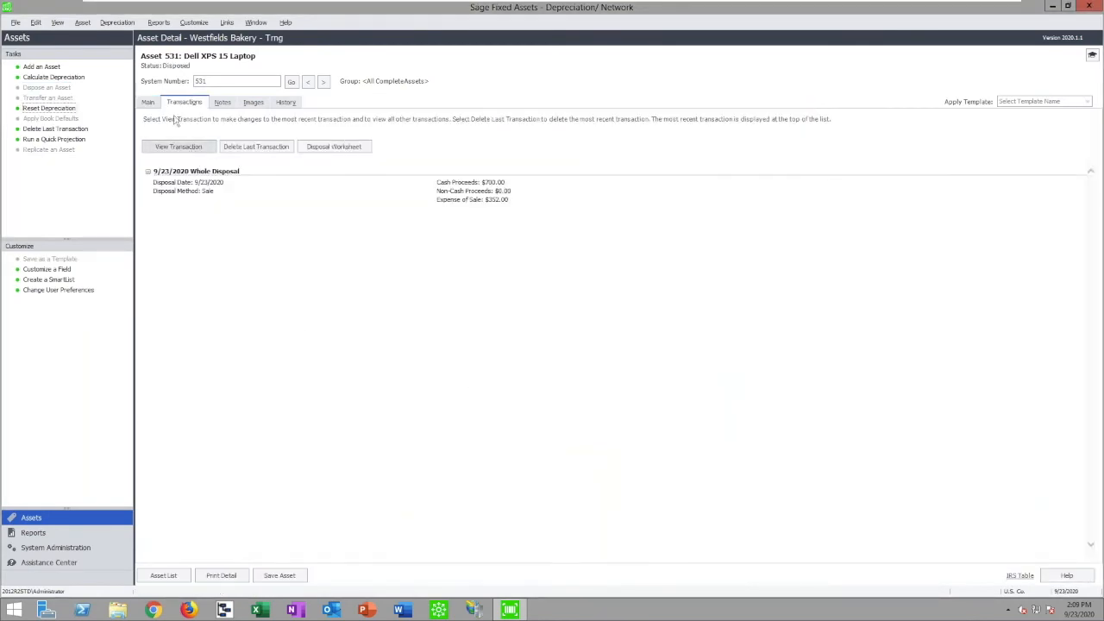
left_click_drag(251, 175, 175, 171)
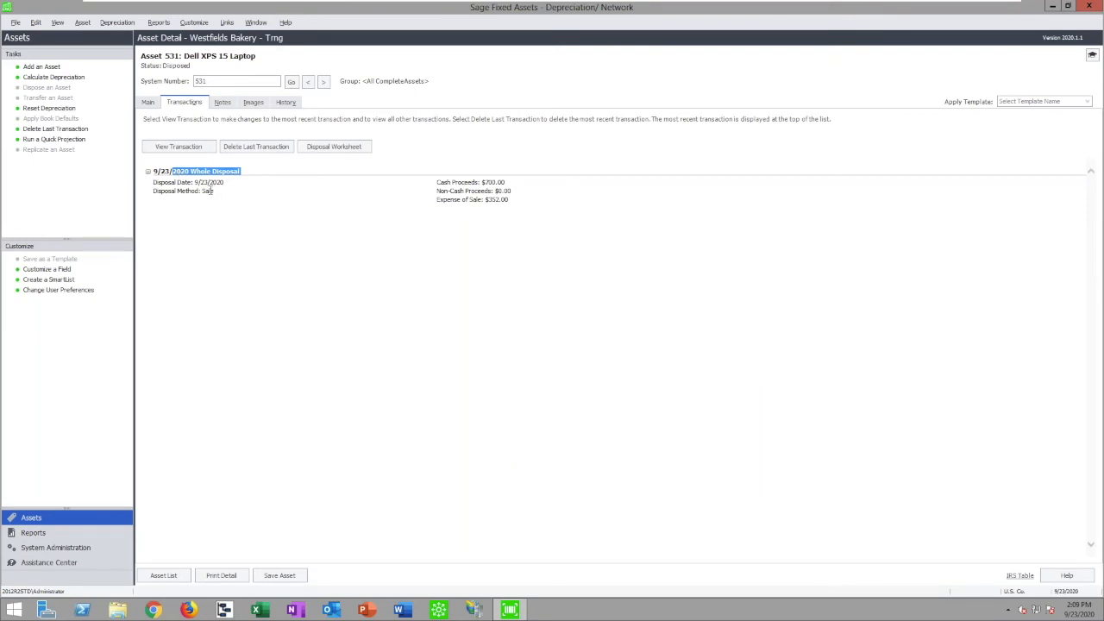
double_click(502, 183)
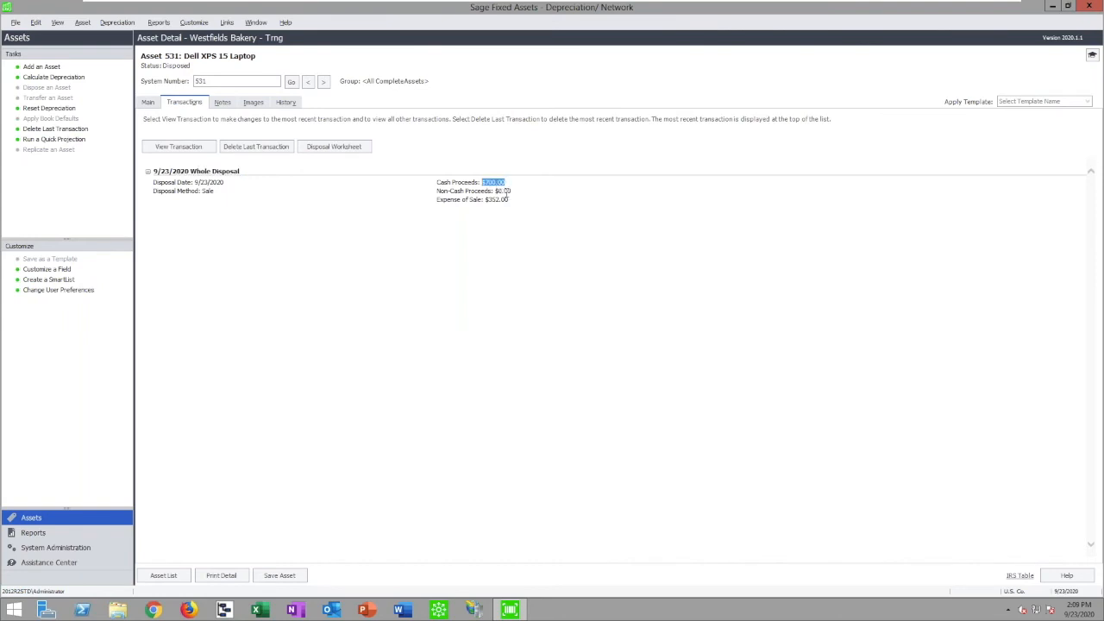
left_click_drag(509, 200, 469, 199)
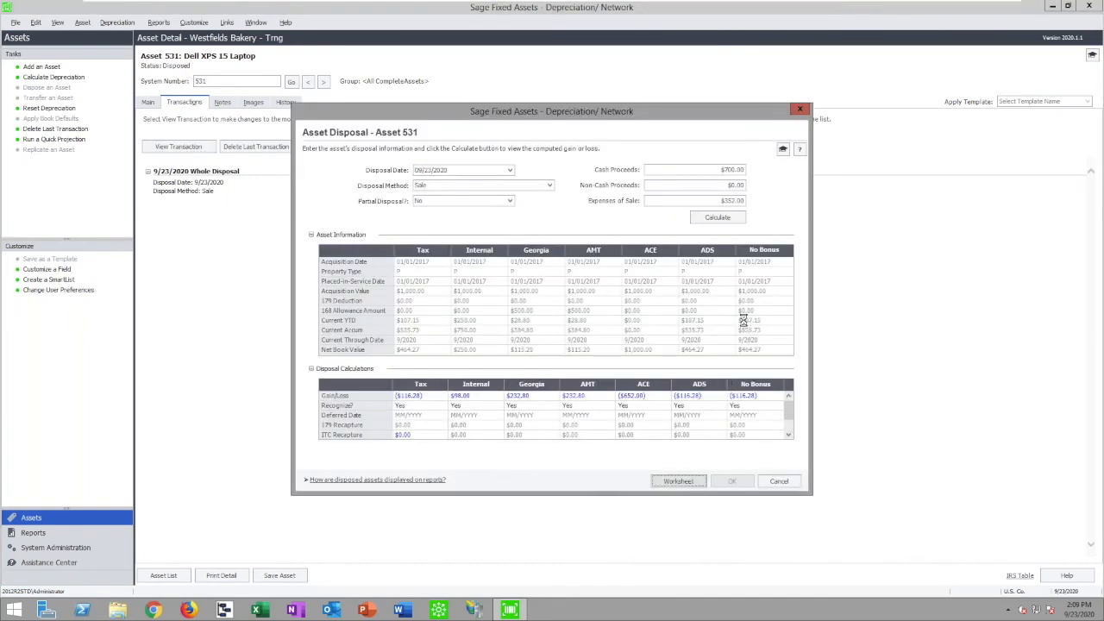
Check the disposal worksheet again from the recorded transaction, and leave the transaction without changes.
left_click(678, 480)
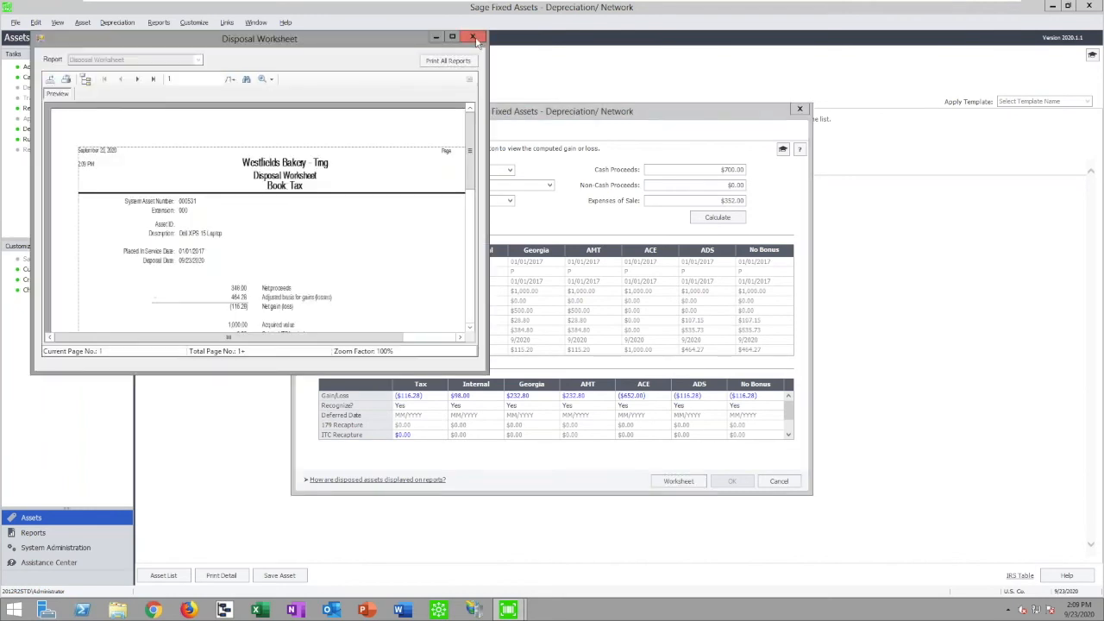
left_click(795, 483)
left_click(779, 482)
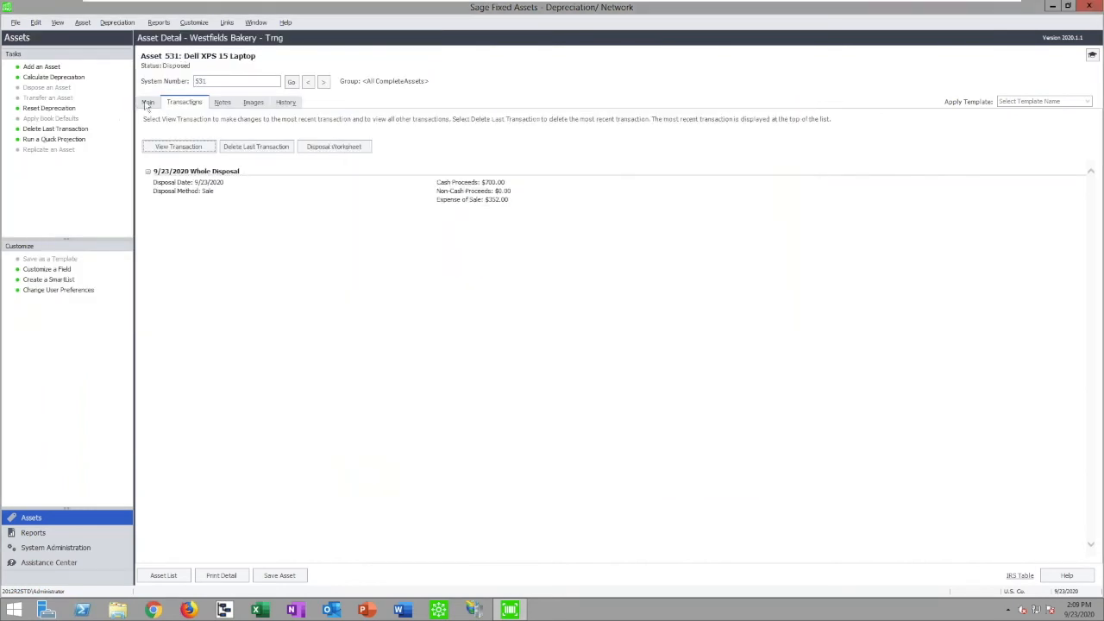
Review asset 531's main details and its history entries for the disposal, cash proceeds and expenses of sale.
left_click(148, 102)
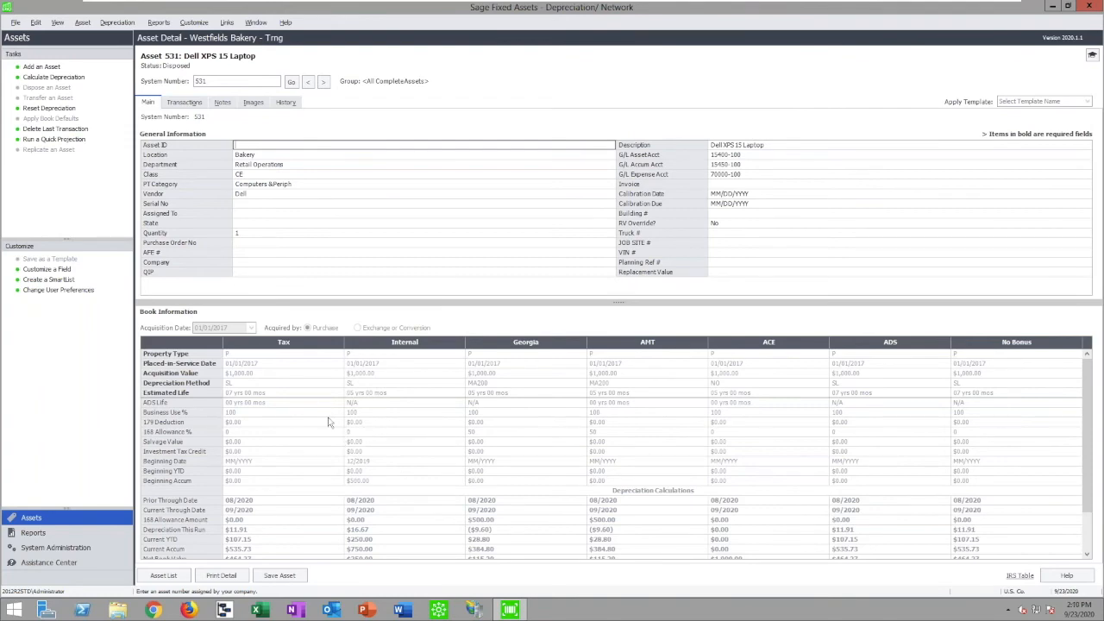
left_click(287, 102)
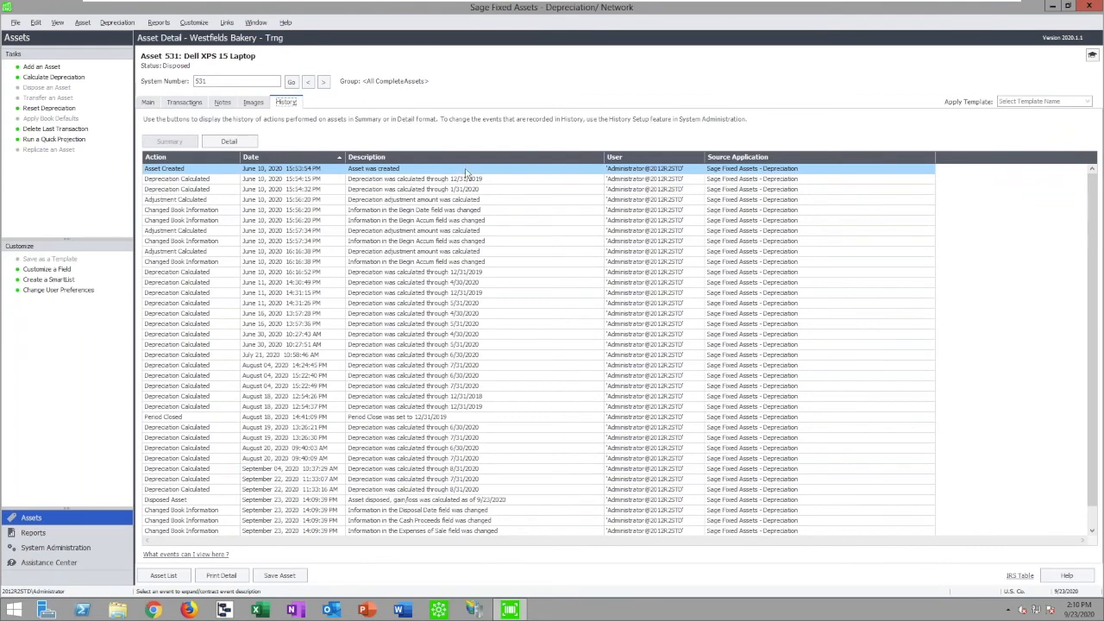
scroll(1093, 284, "down", 2)
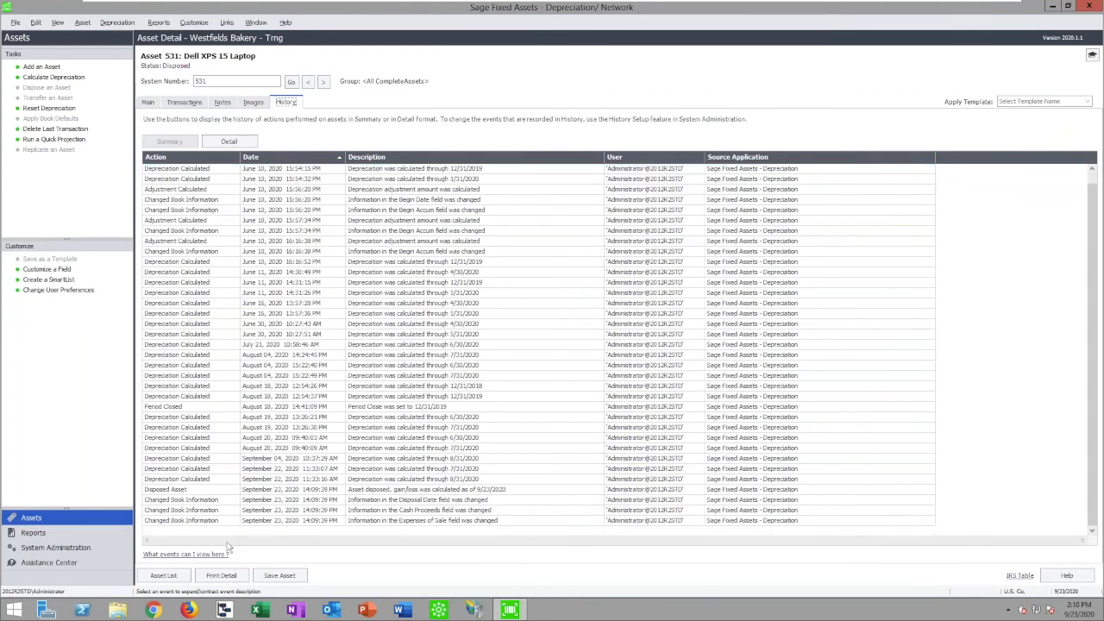
left_click(197, 490)
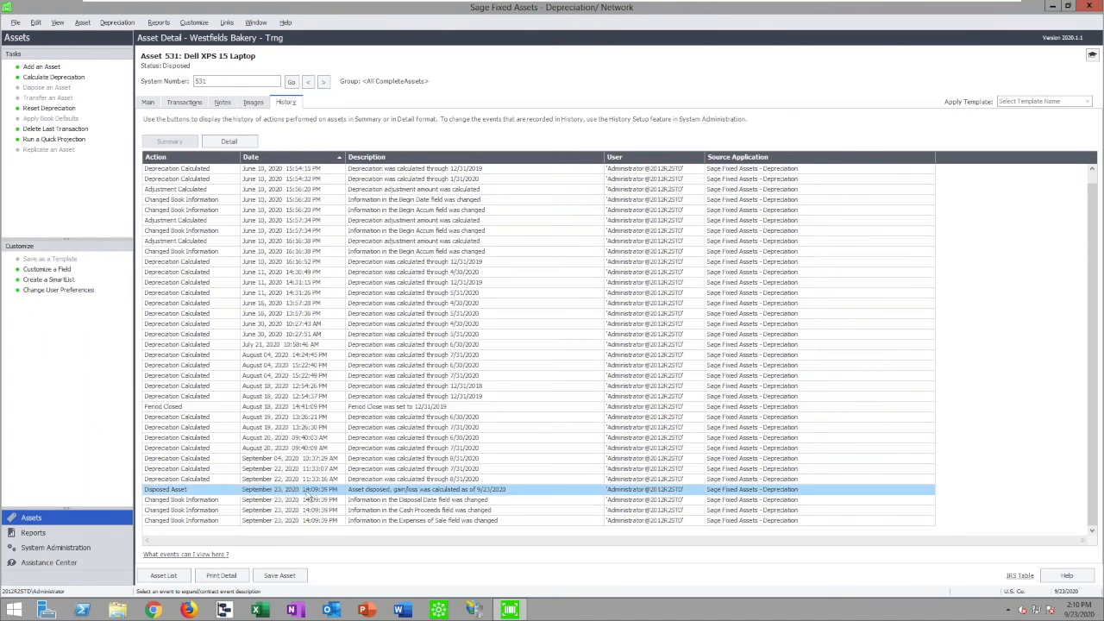
left_click(381, 513)
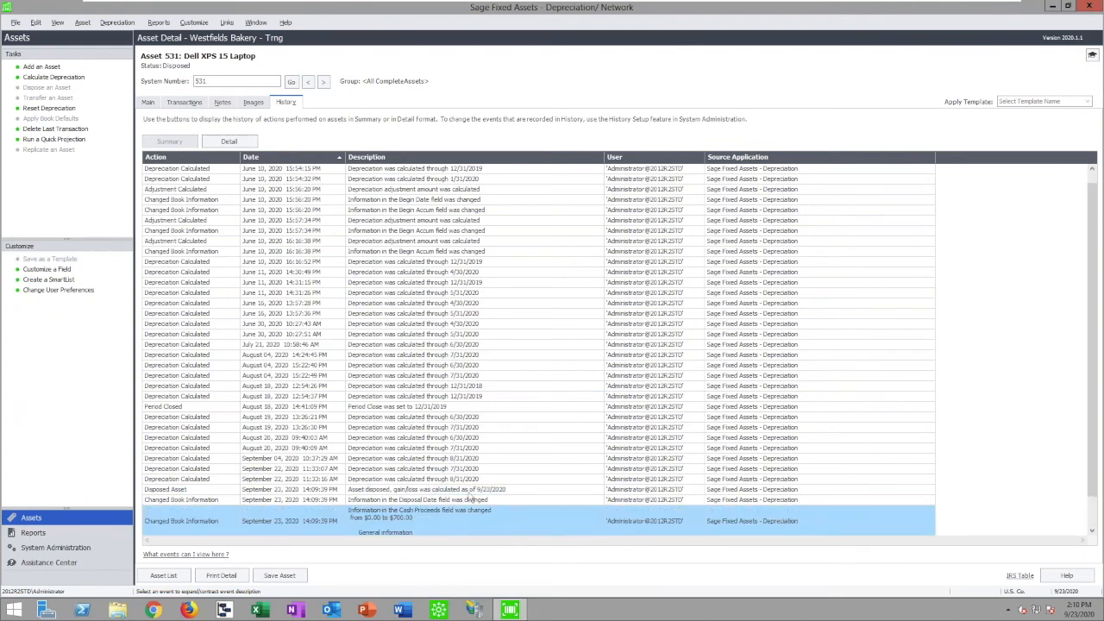
left_click(416, 523)
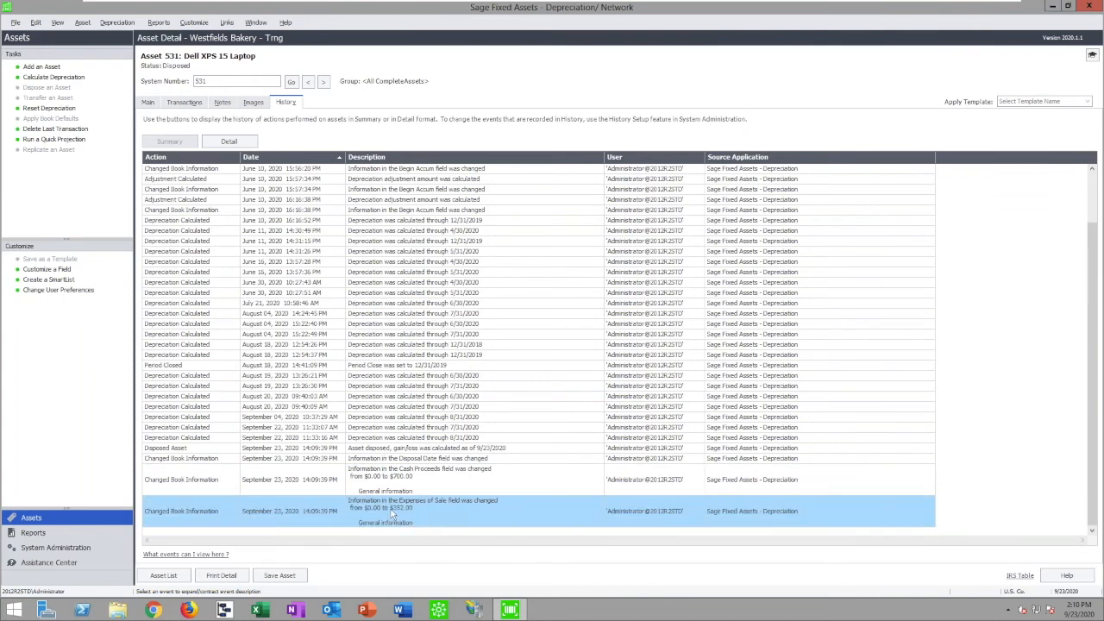
Delete the last transaction of asset 531 to reverse its whole disposal.
left_click(147, 102)
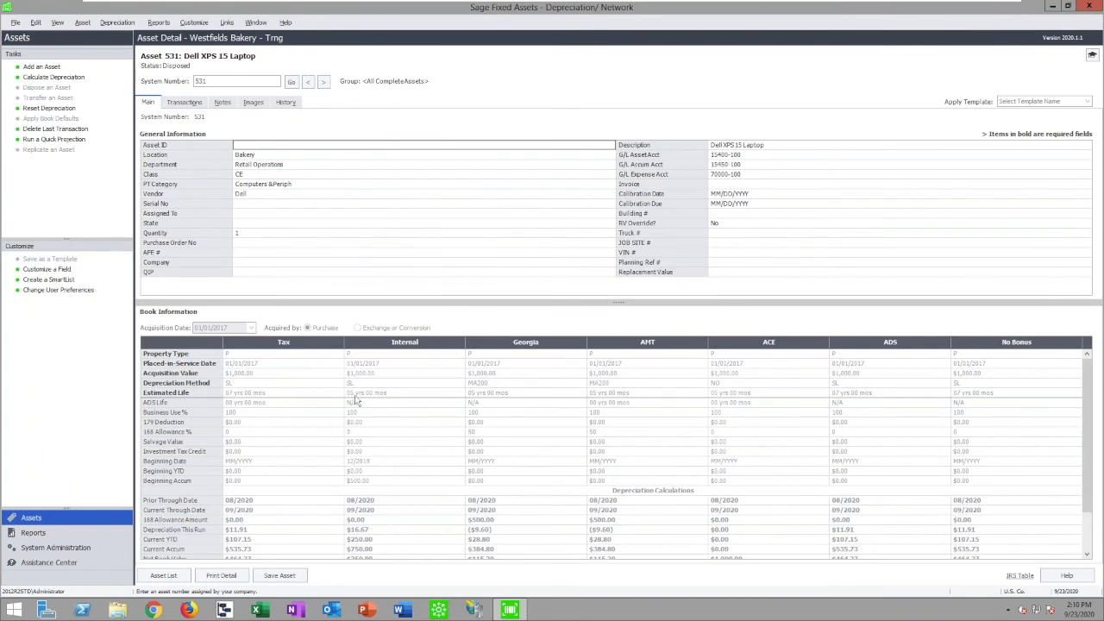
left_click(186, 103)
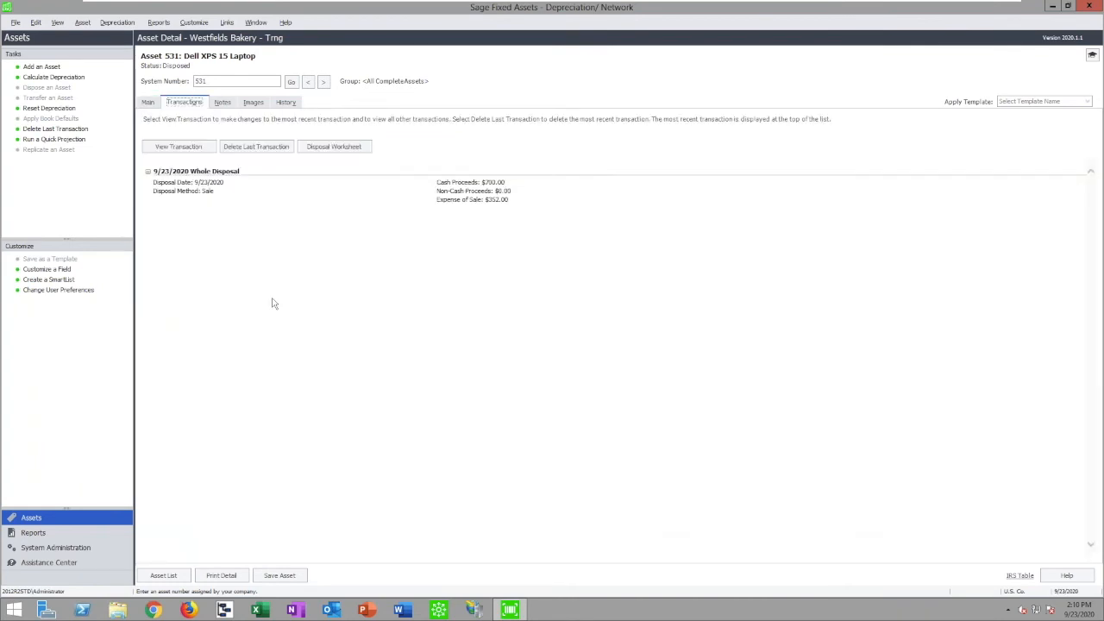
left_click(258, 148)
left_click(489, 330)
left_click(636, 343)
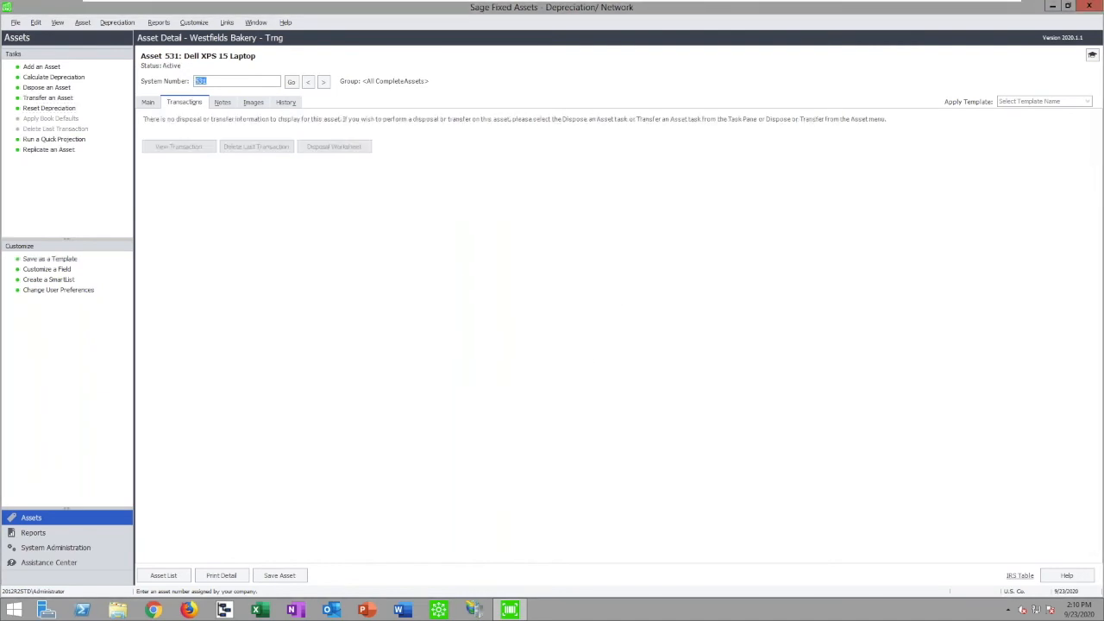
Check asset 531's book information after the reversal and its history entries for the disposal and the deleted transaction.
left_click(150, 104)
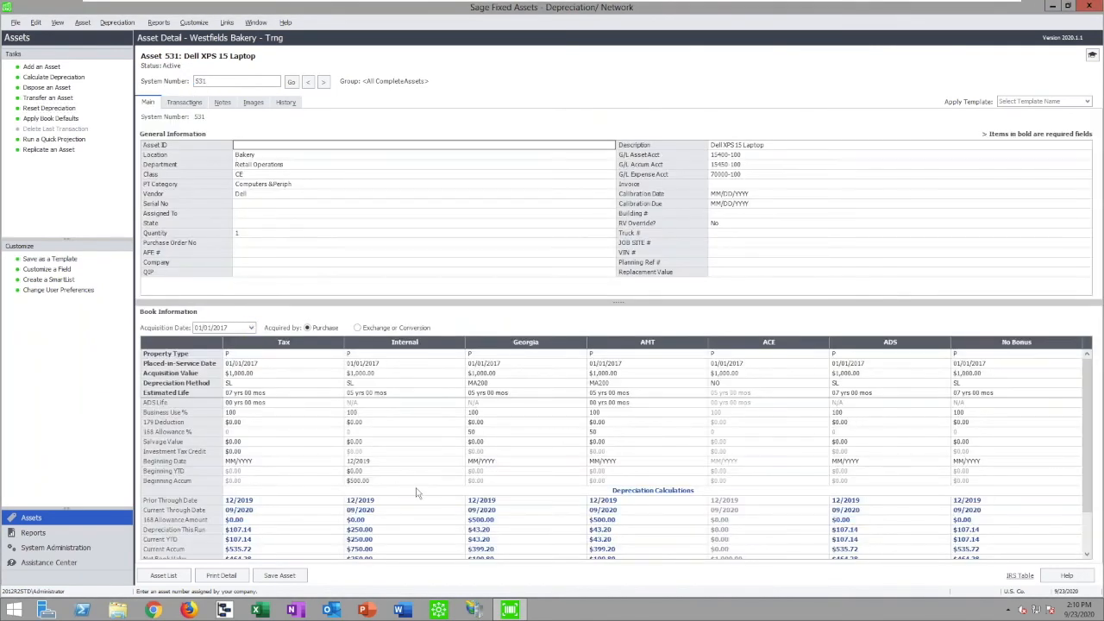
left_click(294, 106)
scroll(1092, 289, "down", 5)
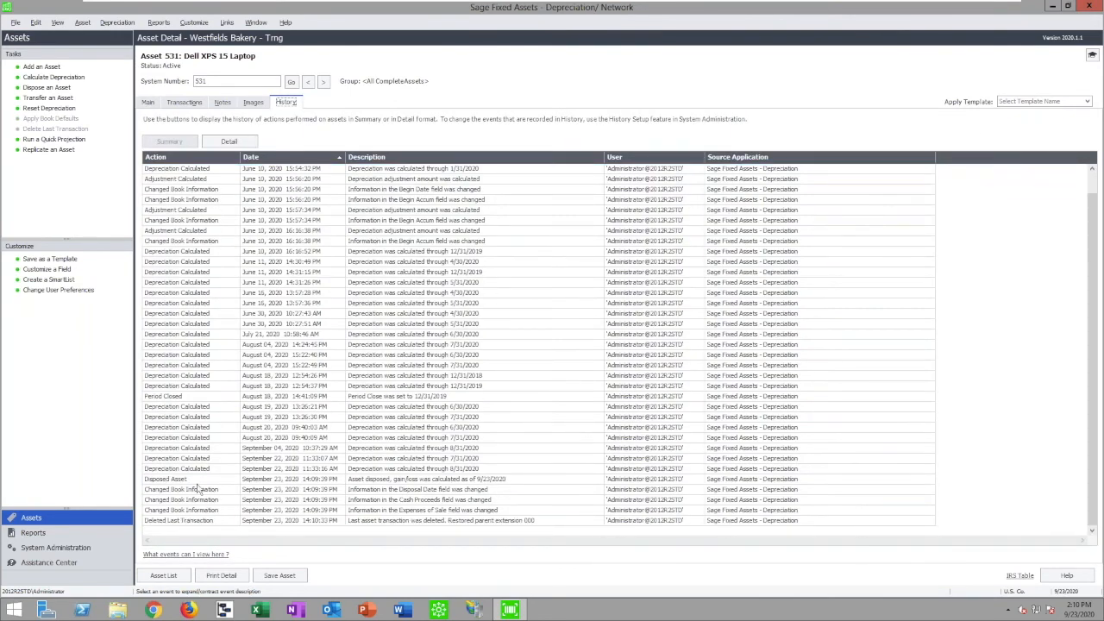
left_click(204, 511)
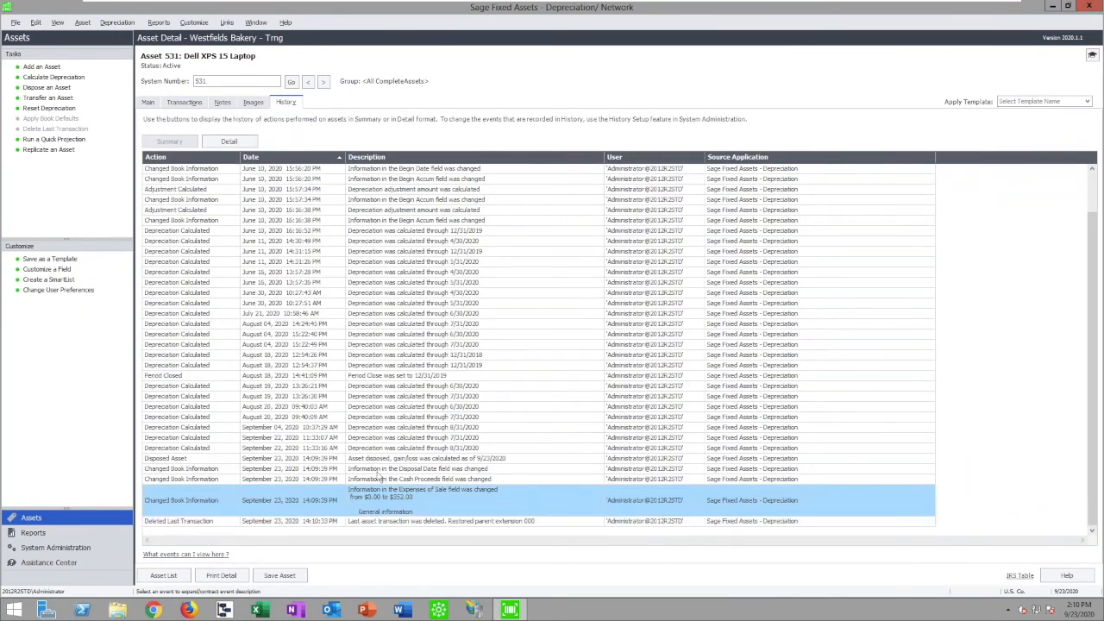
left_click(278, 463)
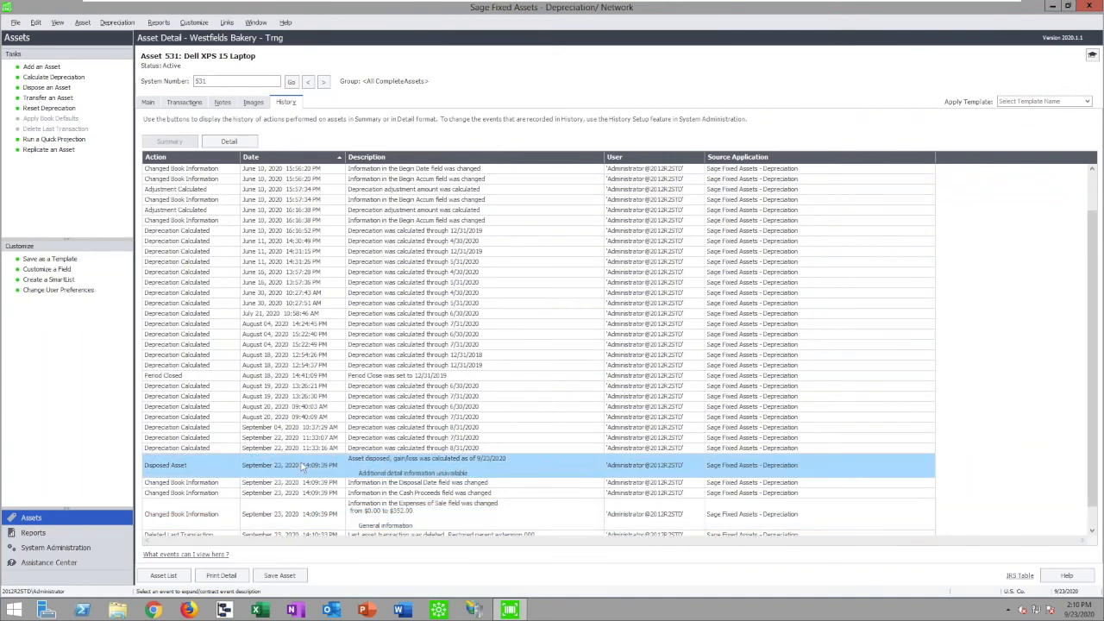
left_click(214, 526)
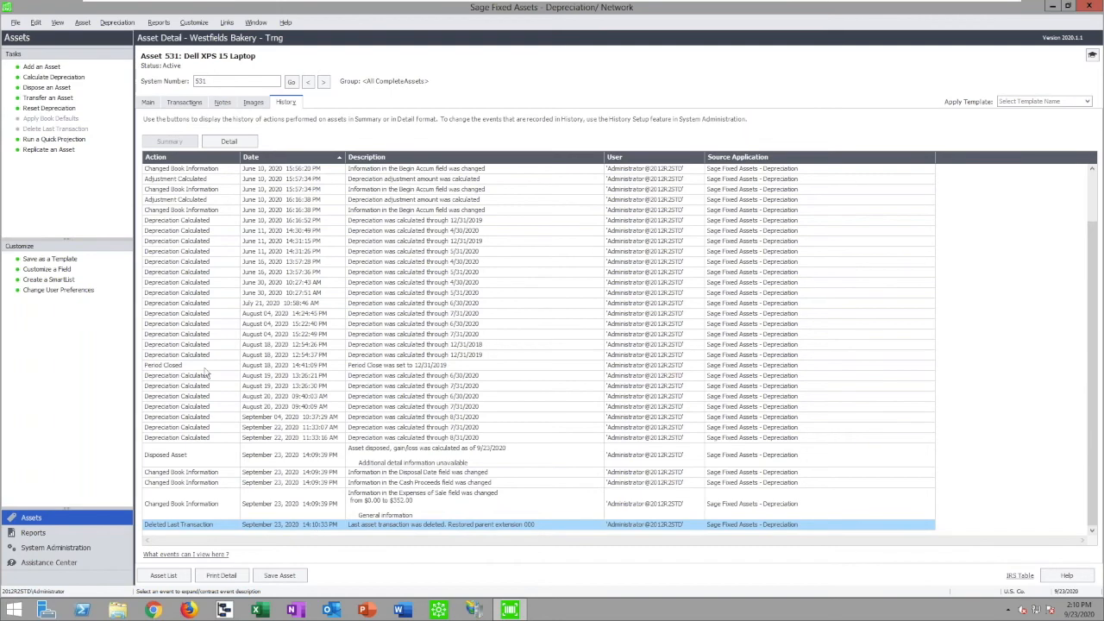
left_click(147, 102)
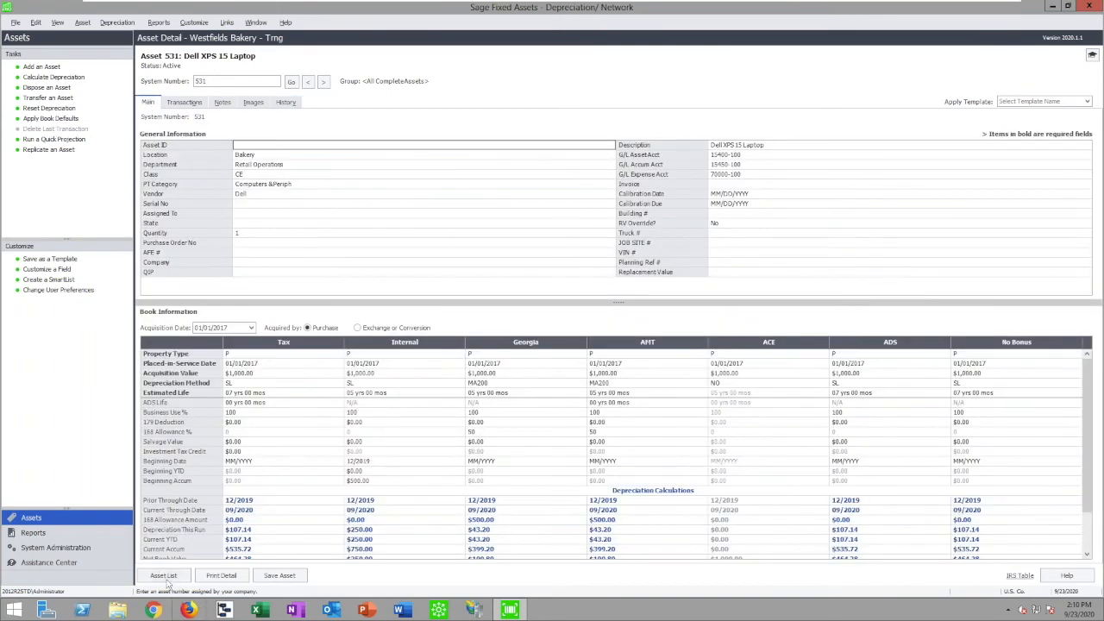
Open asset 455, the Dell XPS 15 Laptop, from the asset list and display its linked images.
left_click(163, 575)
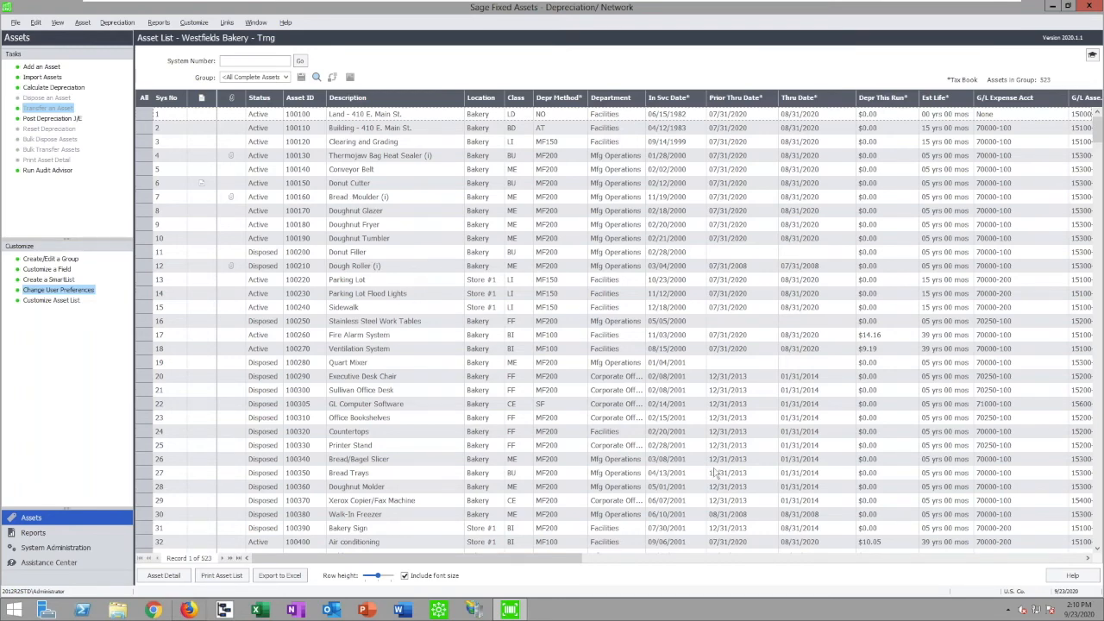
left_click_drag(1100, 142, 1099, 493)
left_click(413, 214)
double_click(413, 211)
left_click(270, 103)
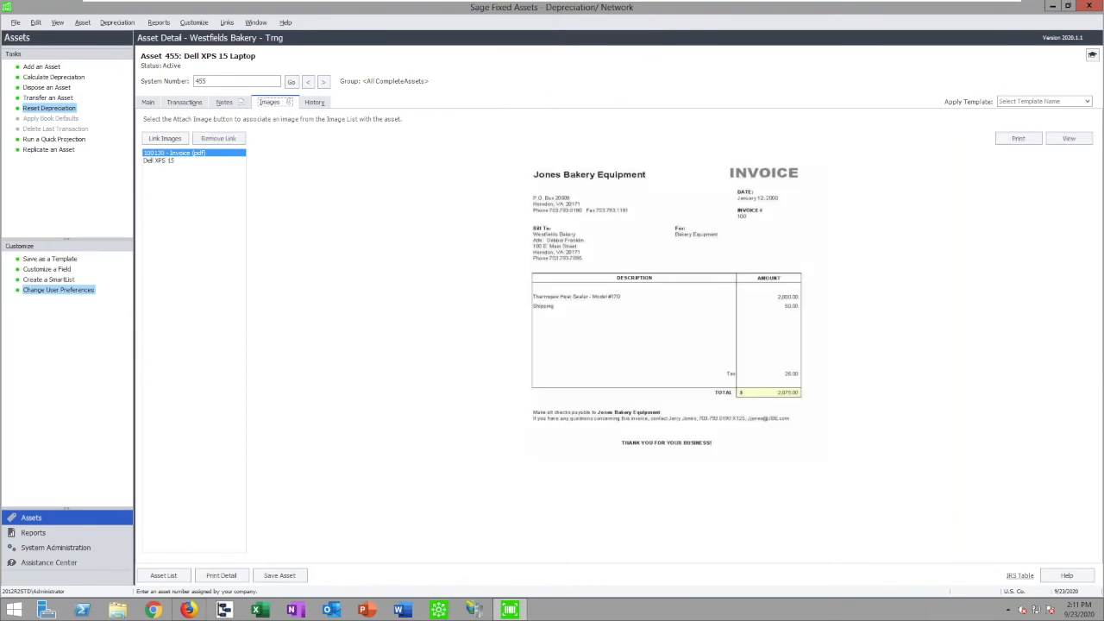
Open the Image Manager and review the file types that can be added, without adding a file.
left_click(165, 138)
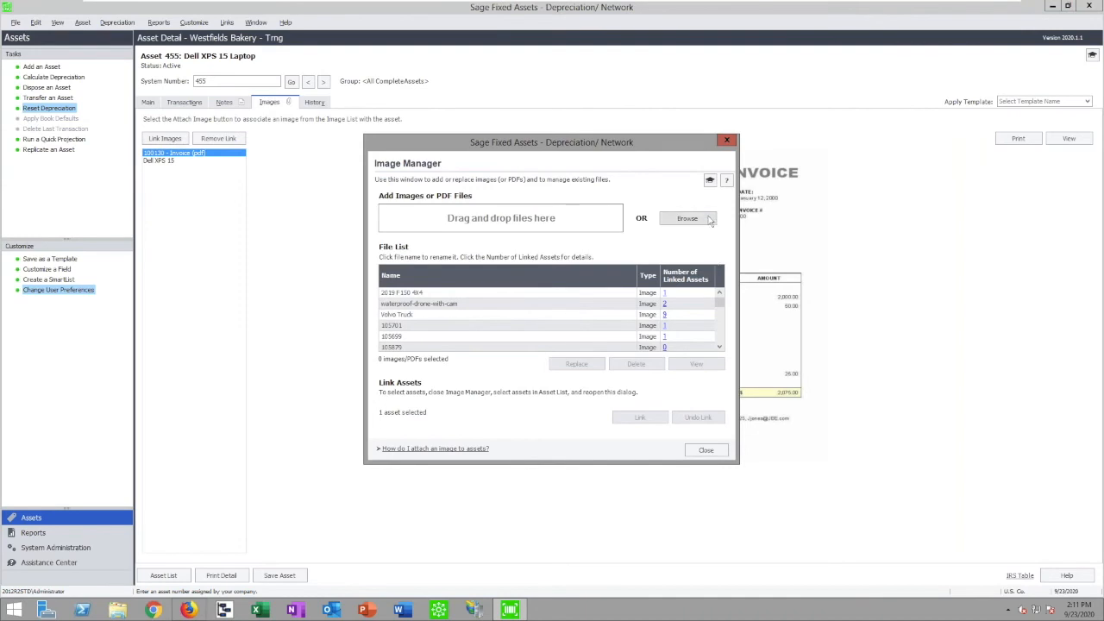
left_click(735, 423)
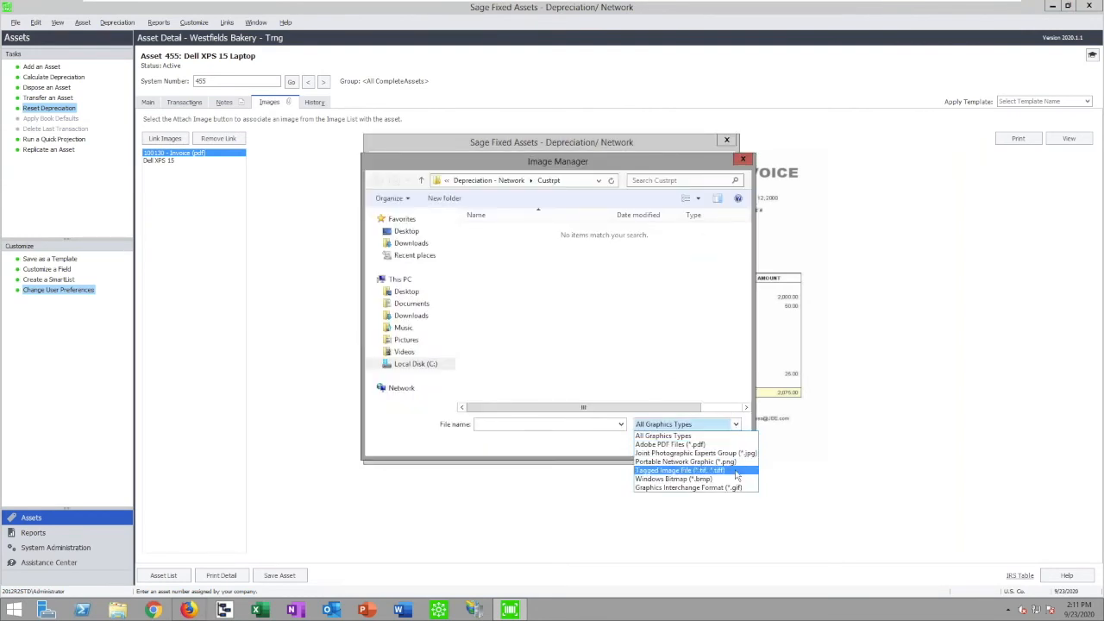
left_click(708, 161)
left_click(717, 442)
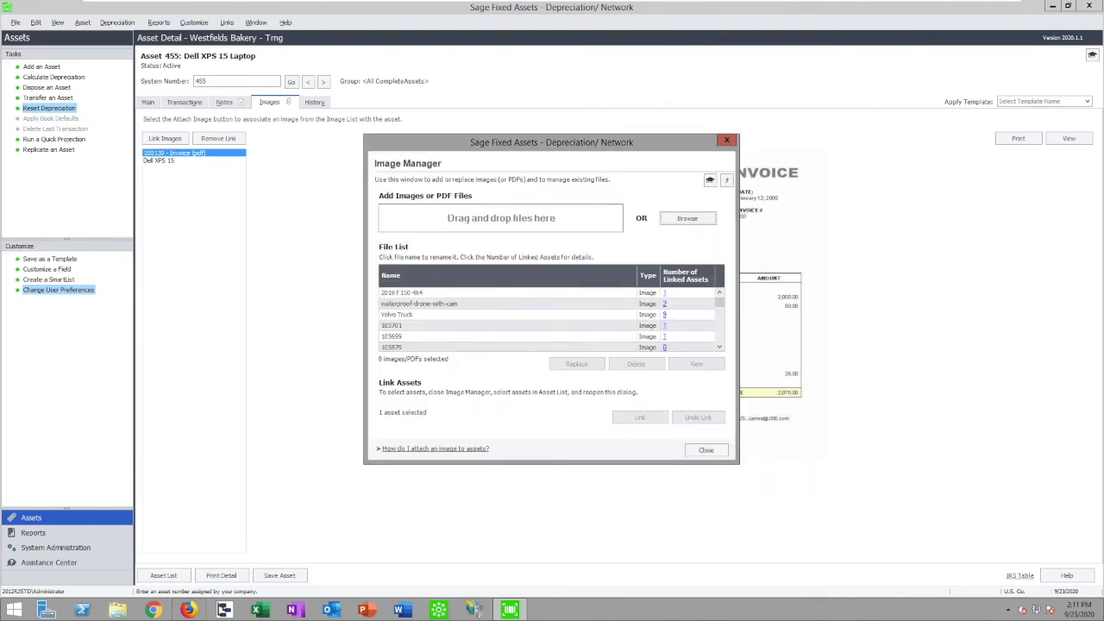
View the Linked Assets Report for the Volvo Truck image, then close the report and the Image Manager.
left_click(664, 314)
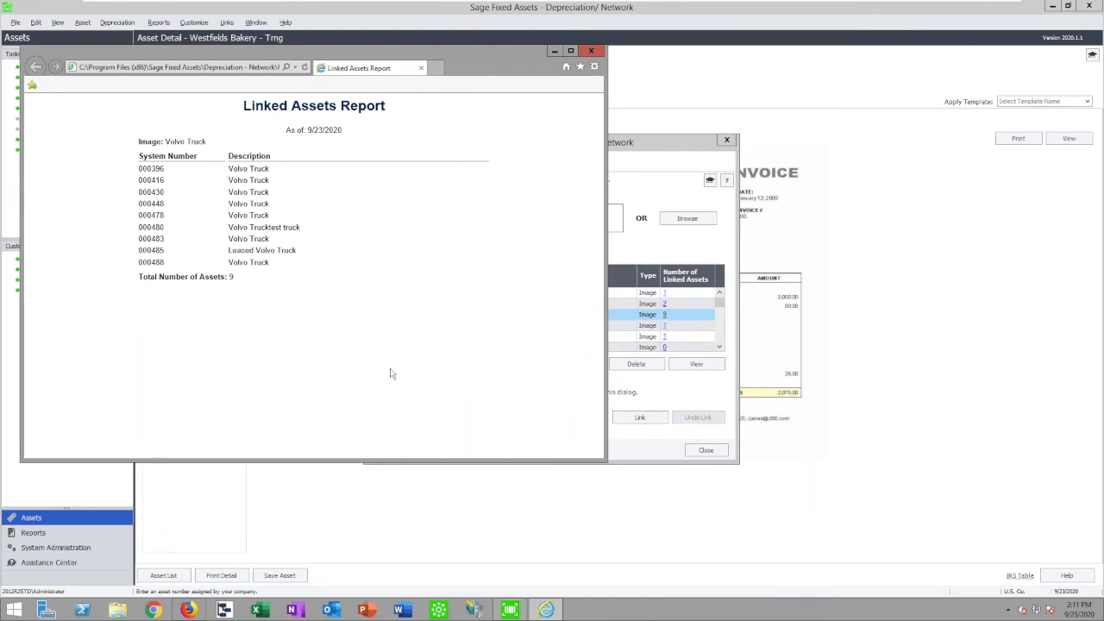
left_click(590, 50)
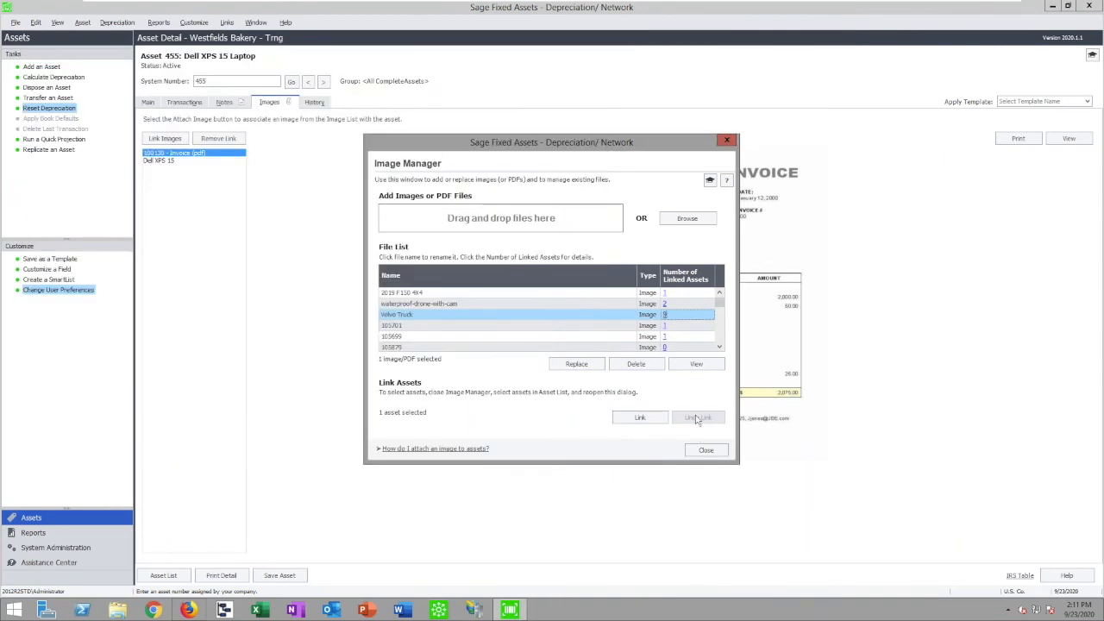
left_click(718, 452)
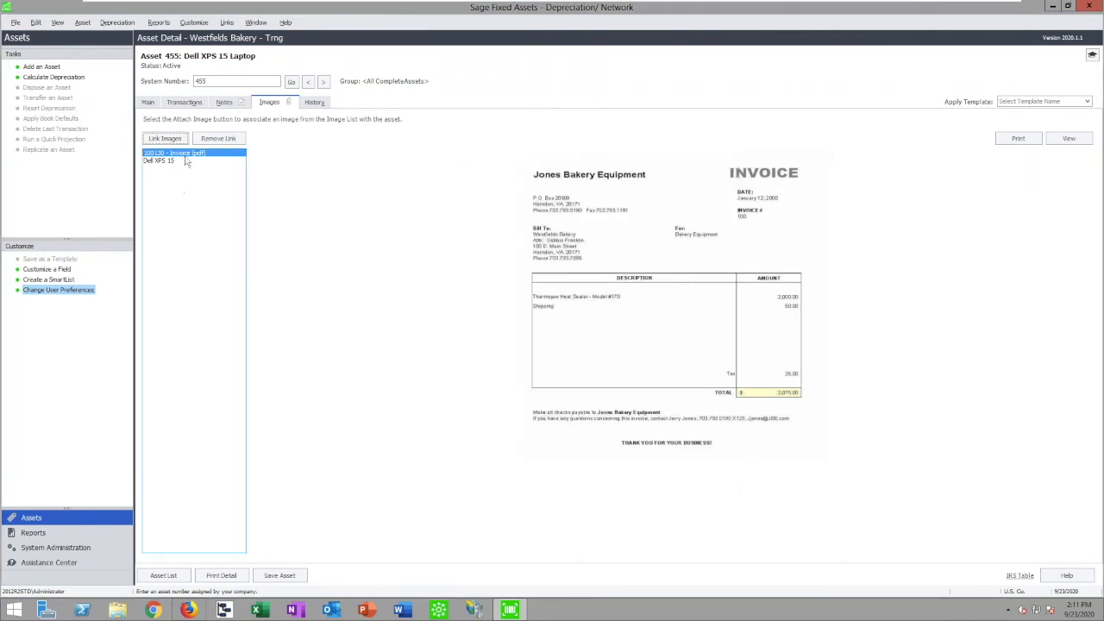
Select the Dell XPS 15 image link, then return to the laptop's general and book information.
left_click(172, 162)
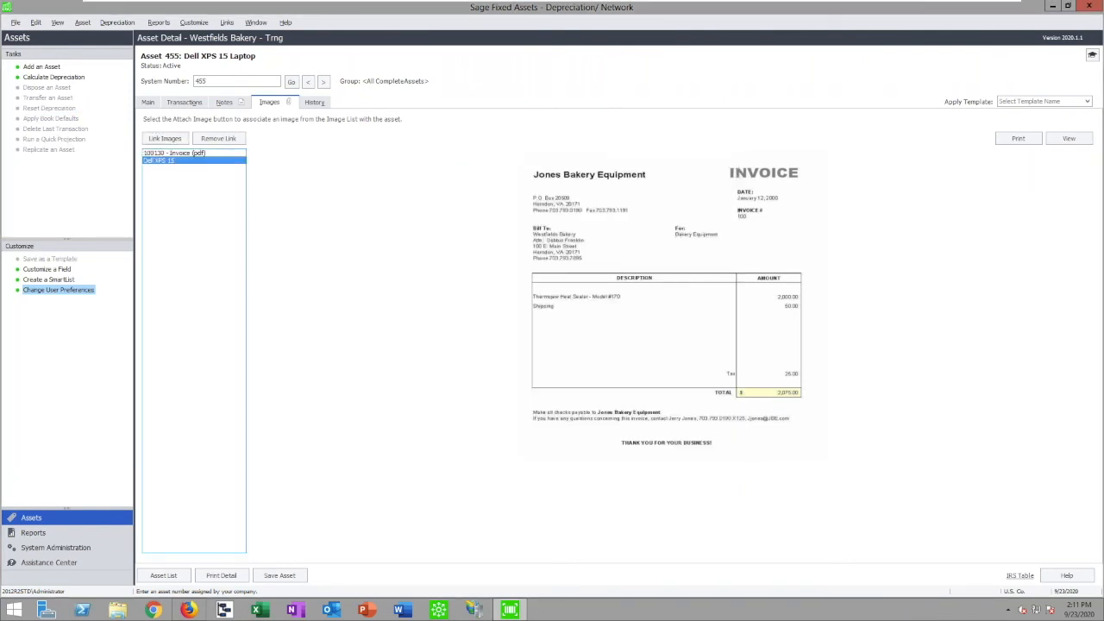
left_click(148, 102)
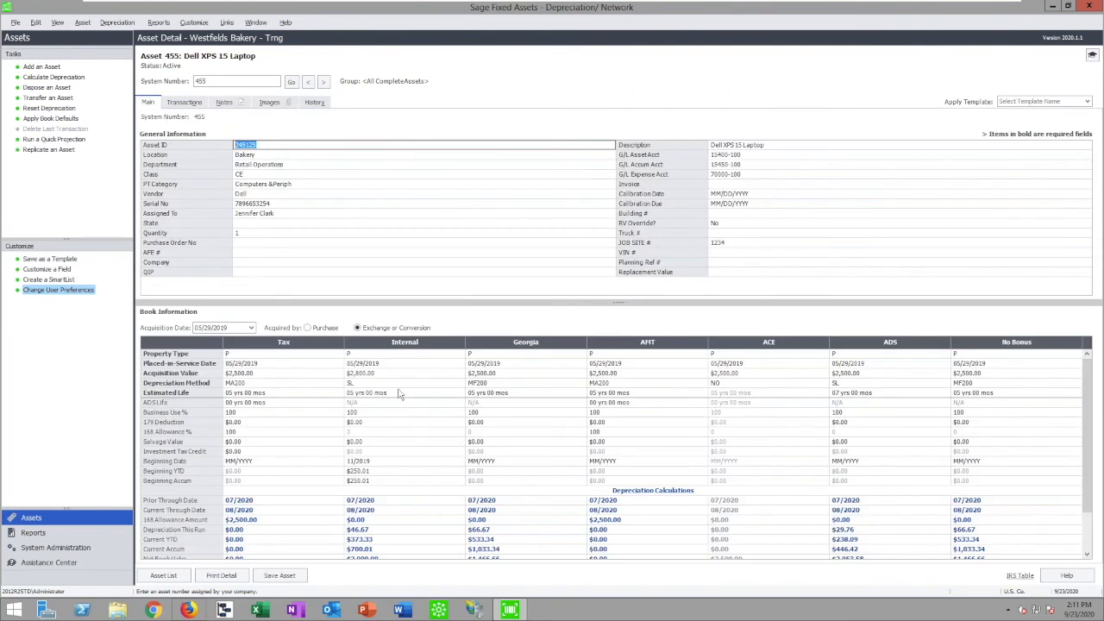
Open the What's New notes for release 2020.1 and review the detailed tax and tax extender updates in the help.
left_click(285, 22)
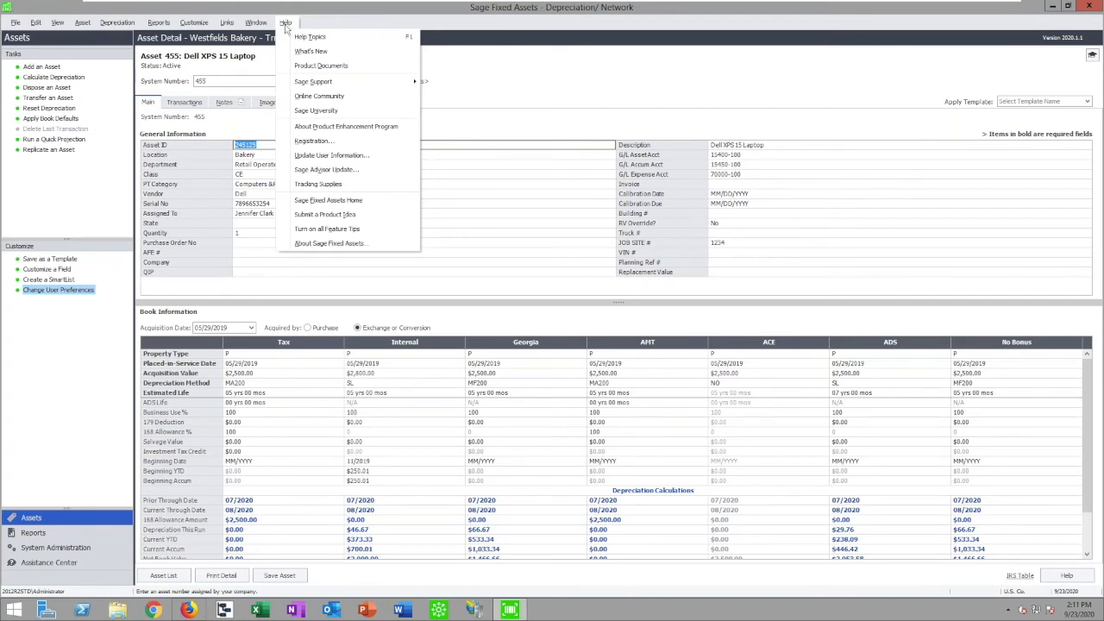
left_click(319, 54)
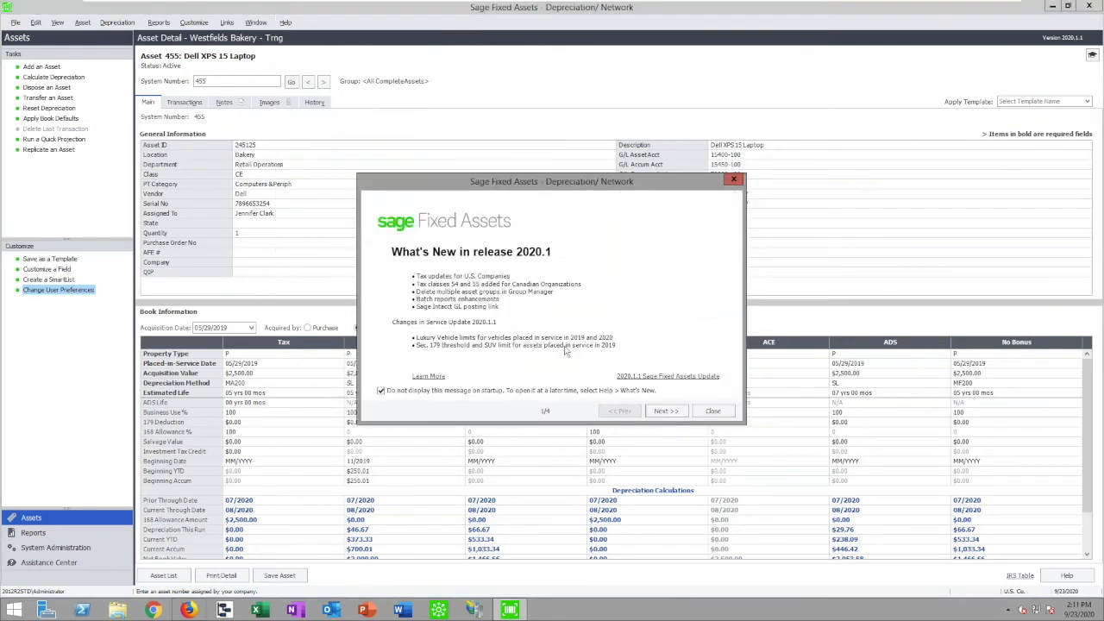
left_click(429, 376)
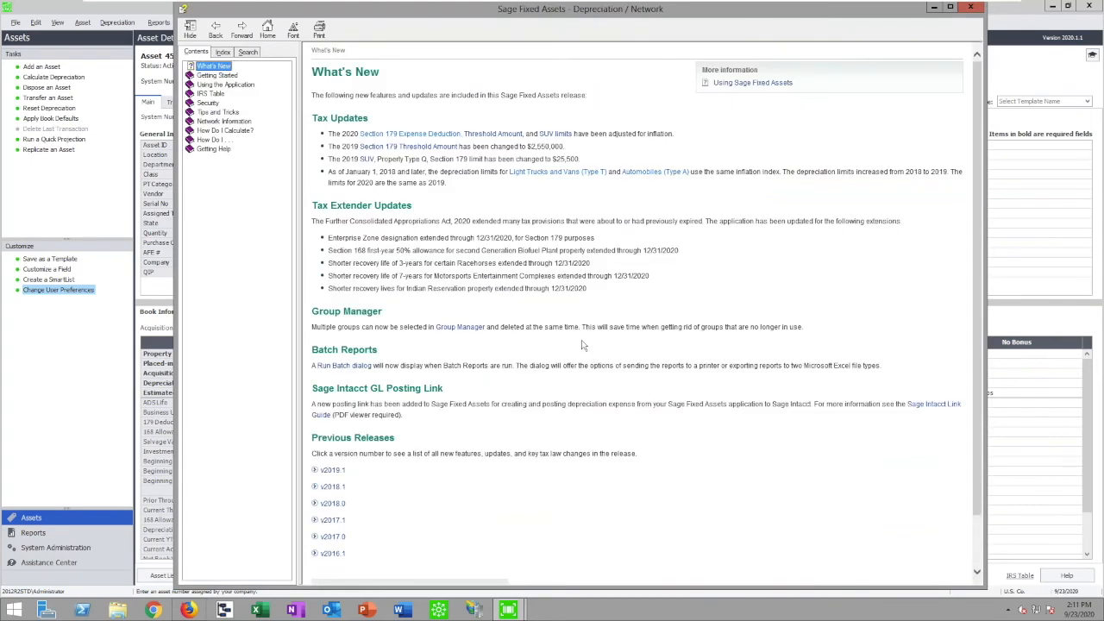
left_click_drag(330, 223, 572, 227)
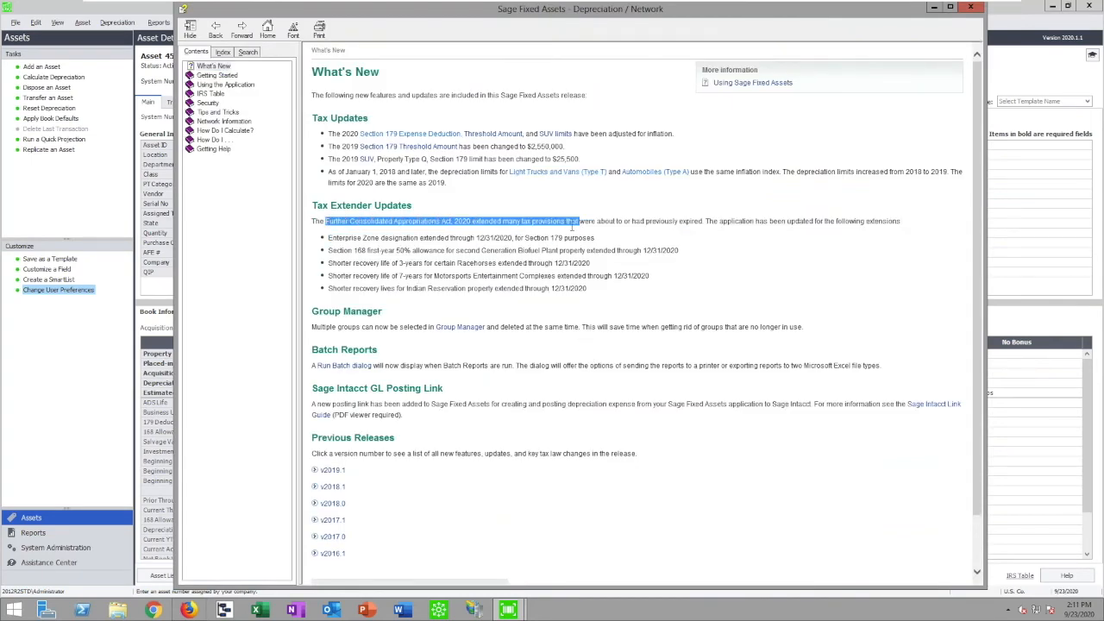
Check the 2020 yearly limit in the Section 179 Expense Deduction help topic, then close the help and the What's New notes.
left_click(436, 135)
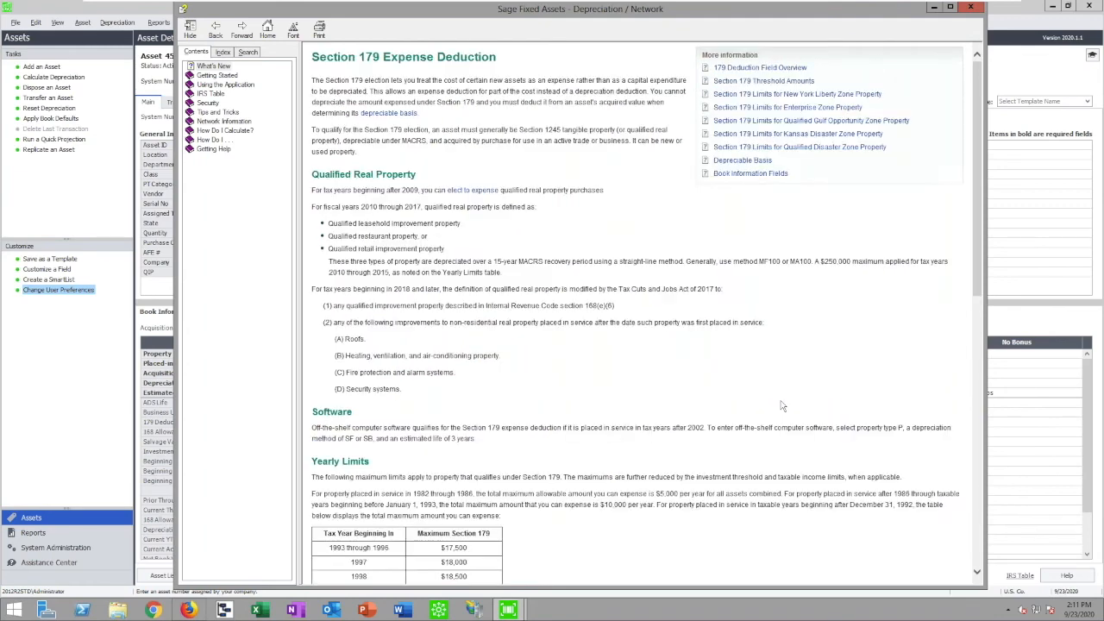
scroll(782, 406, "down", 8)
left_click_drag(472, 468, 429, 465)
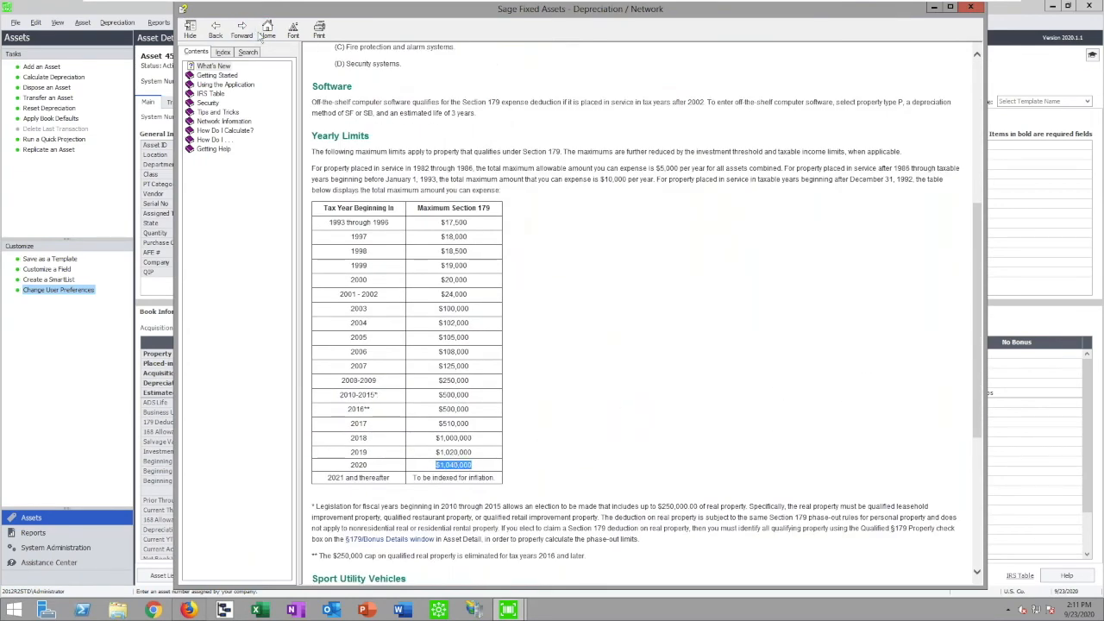
left_click(216, 30)
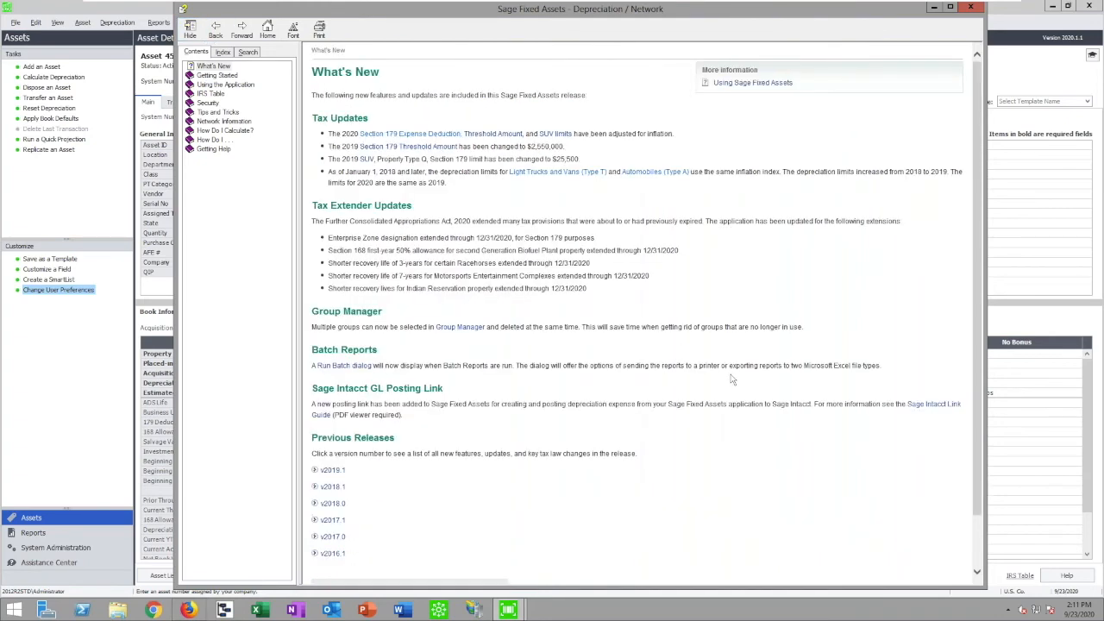
left_click(971, 7)
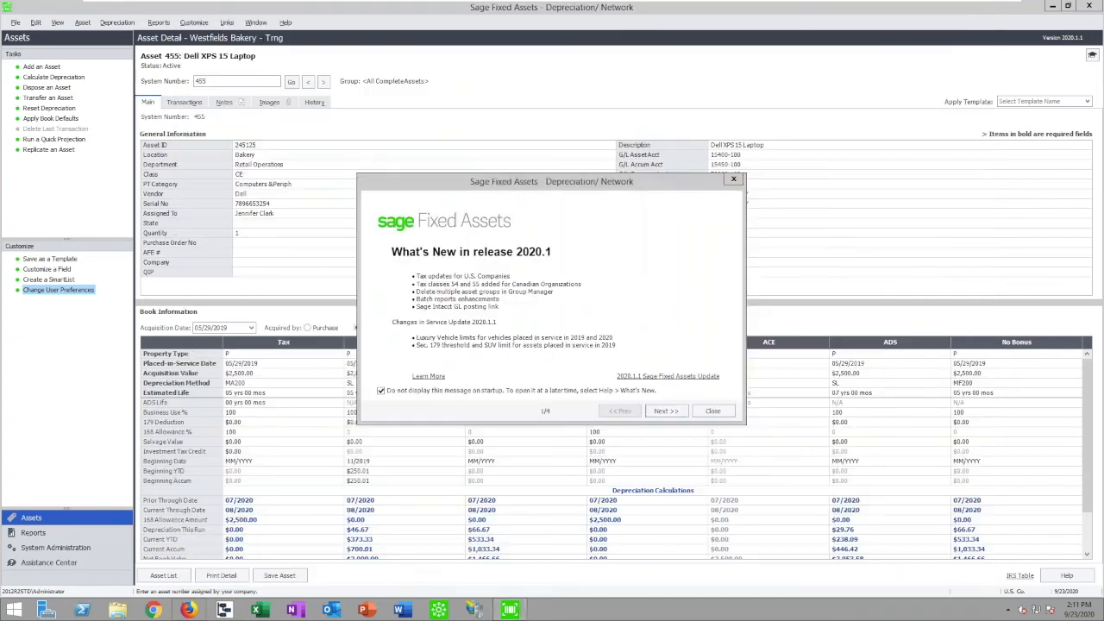
left_click(713, 411)
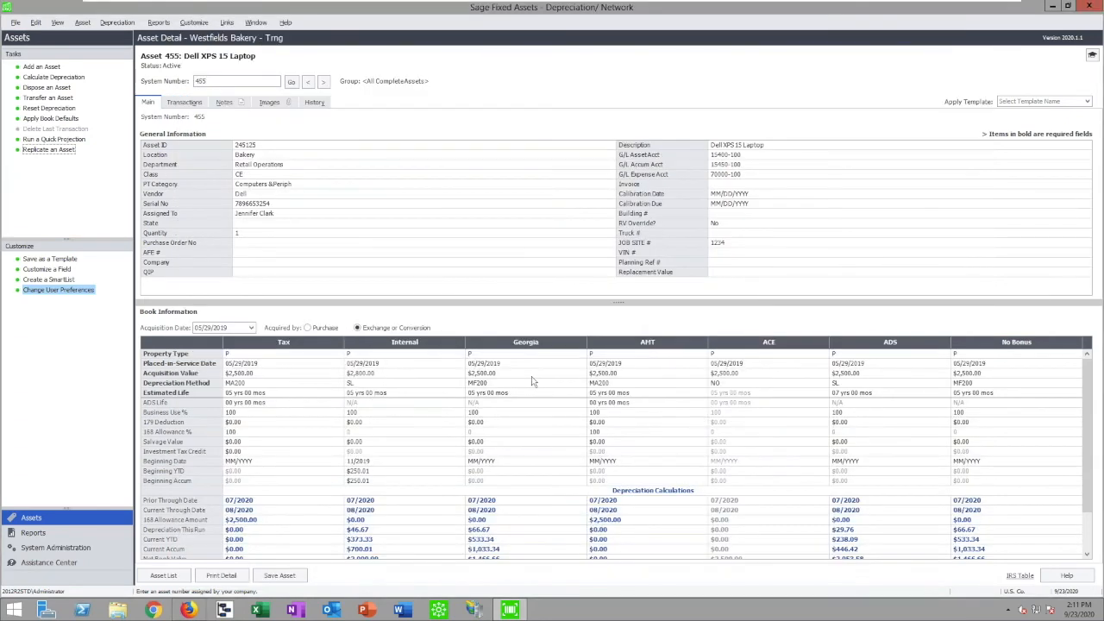
Open the MACRS Convention Switch and view its options, then leave it without applying a change.
left_click(121, 22)
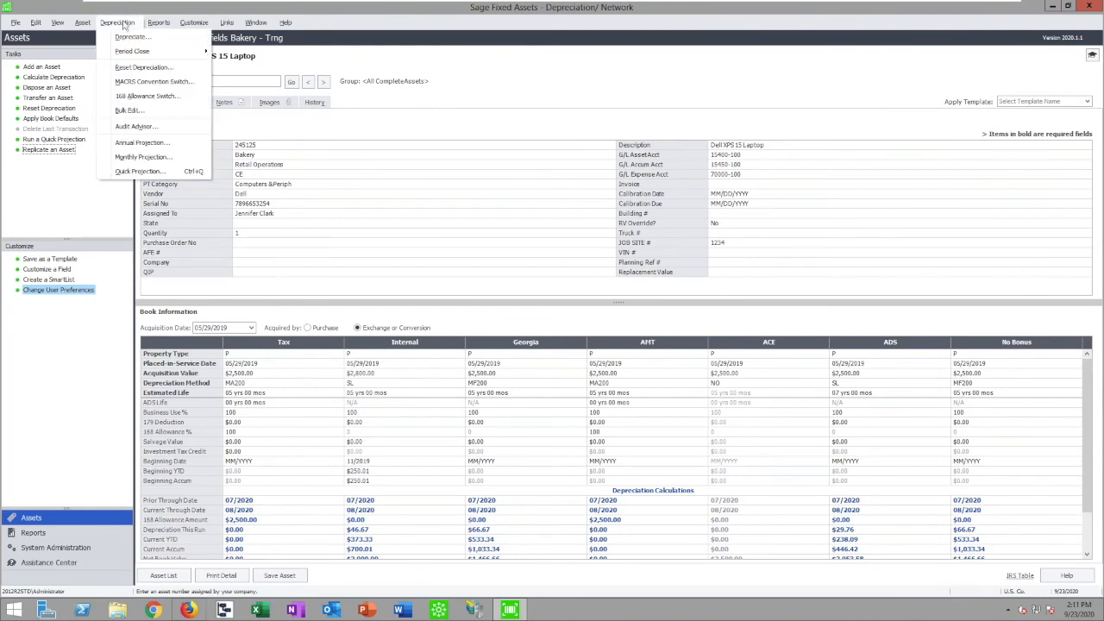
left_click(145, 81)
left_click(489, 332)
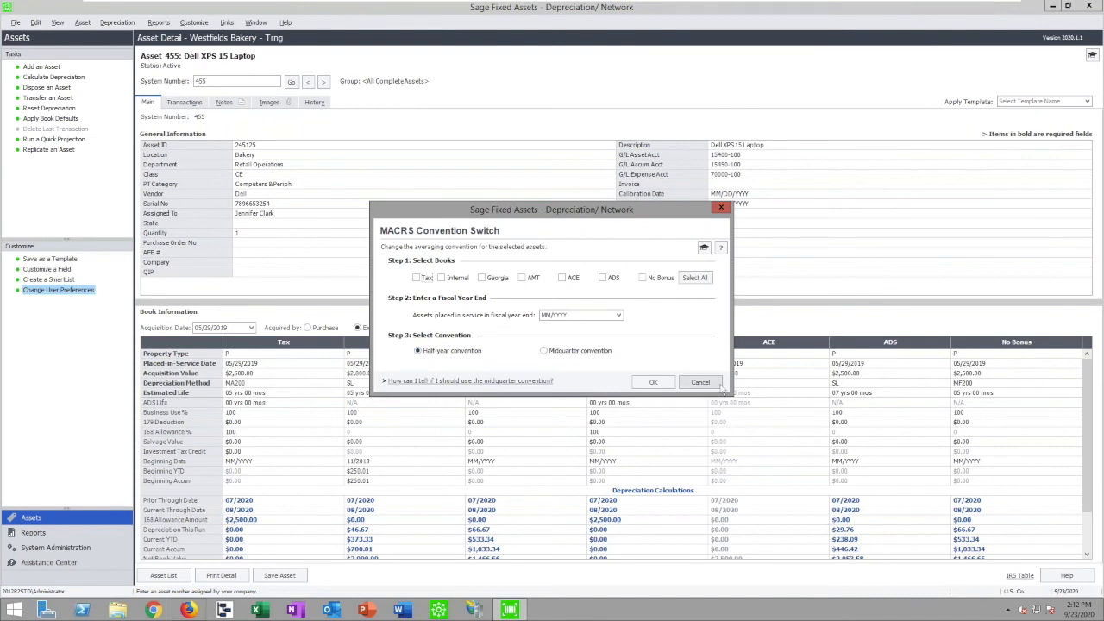
left_click(709, 383)
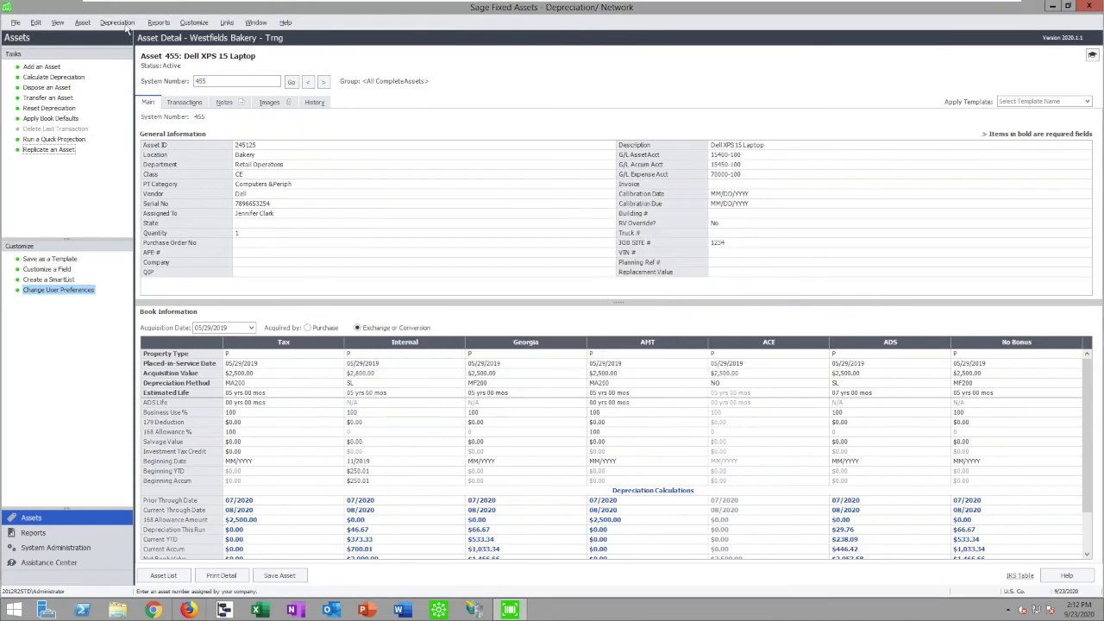
Review the 168 Allowance Switch with the All Complete Assets group selected, then leave it without applying a change.
left_click(119, 23)
left_click(143, 90)
left_click(489, 332)
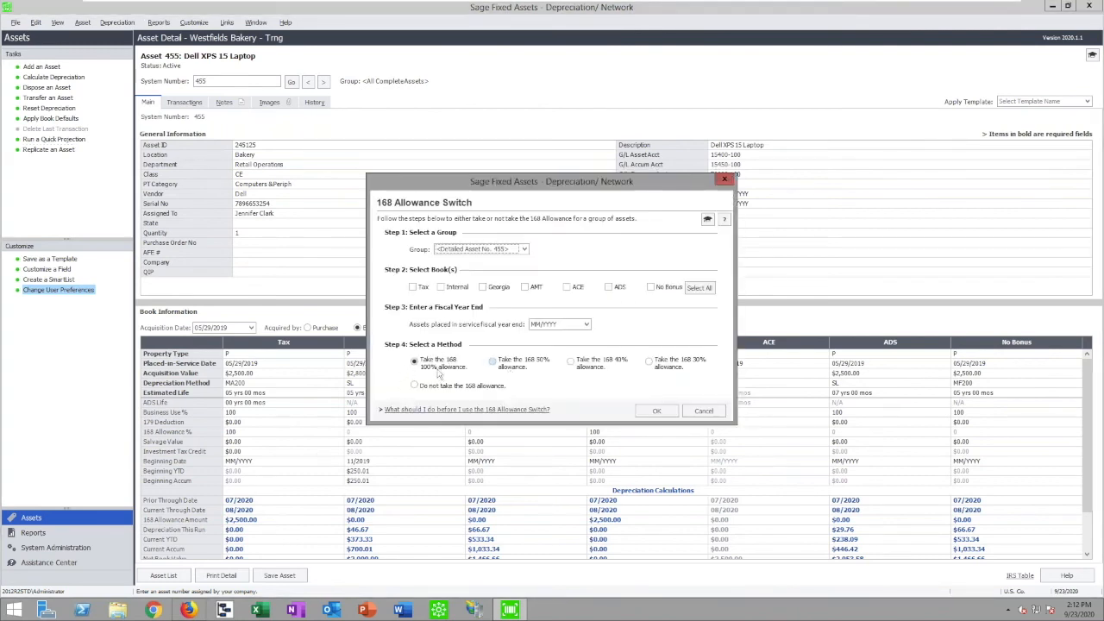
left_click(522, 248)
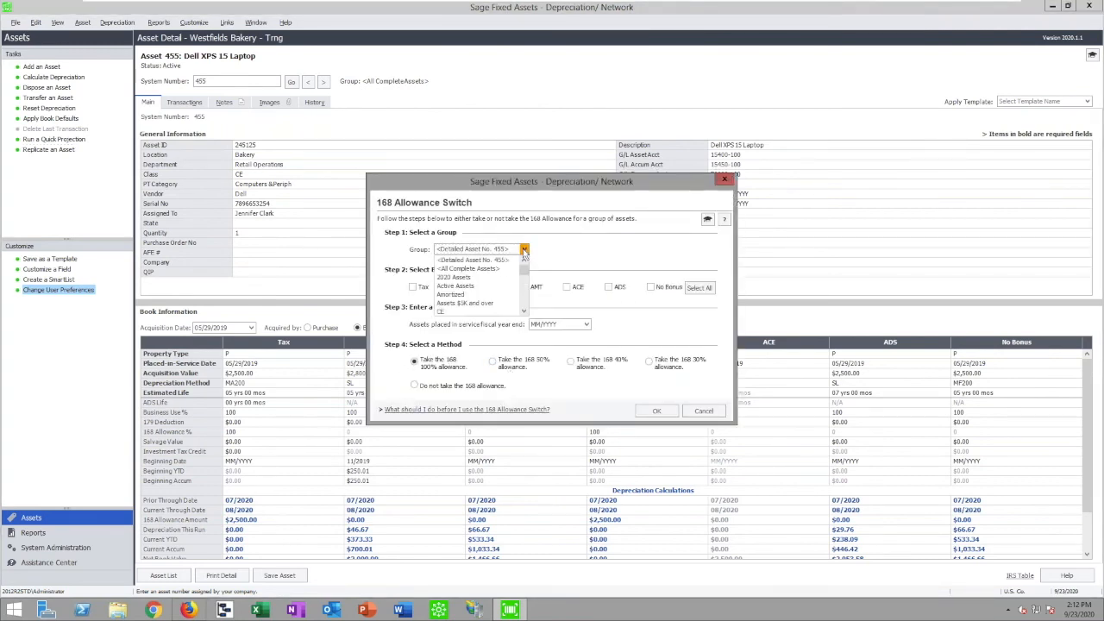
left_click(475, 260)
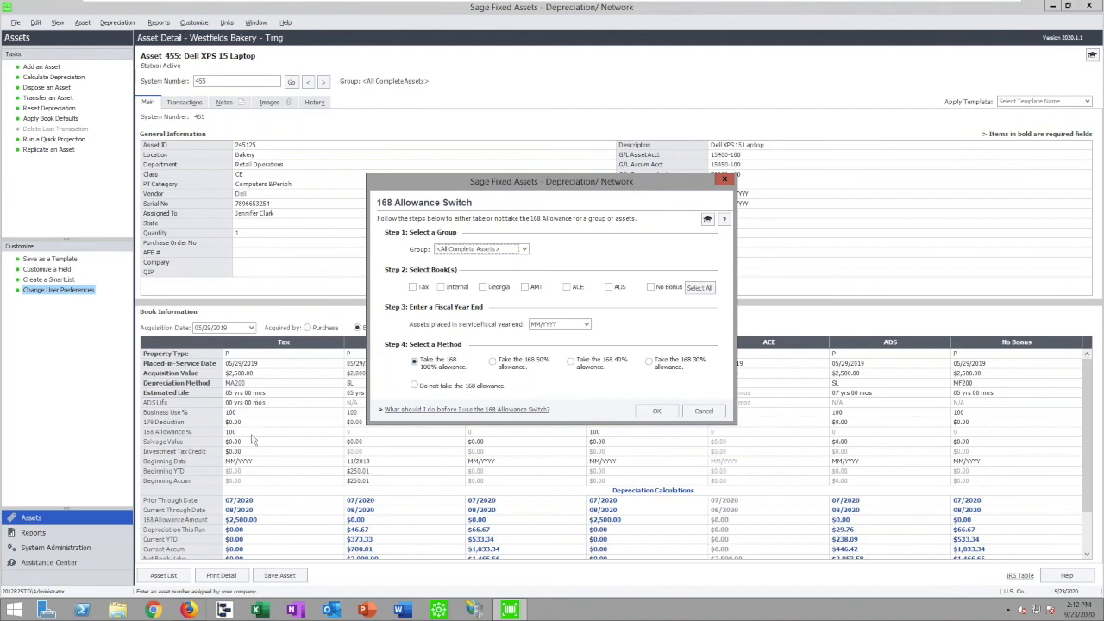
left_click(703, 411)
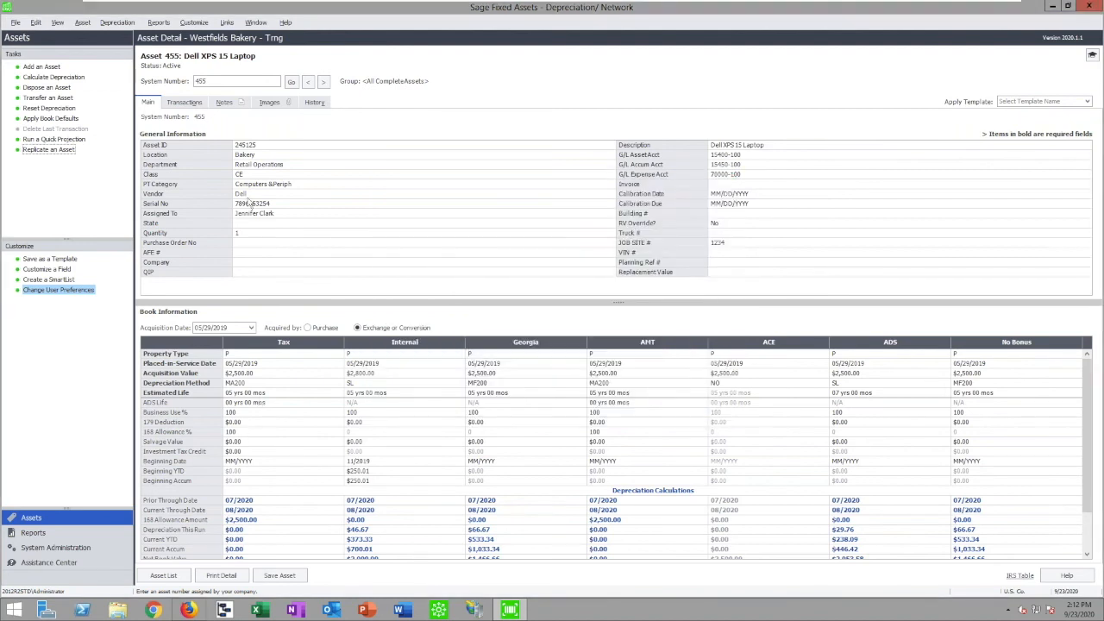
Reopen the MACRS Convention Switch to examine the half-year and midquarter conventions, then cancel it.
left_click(118, 24)
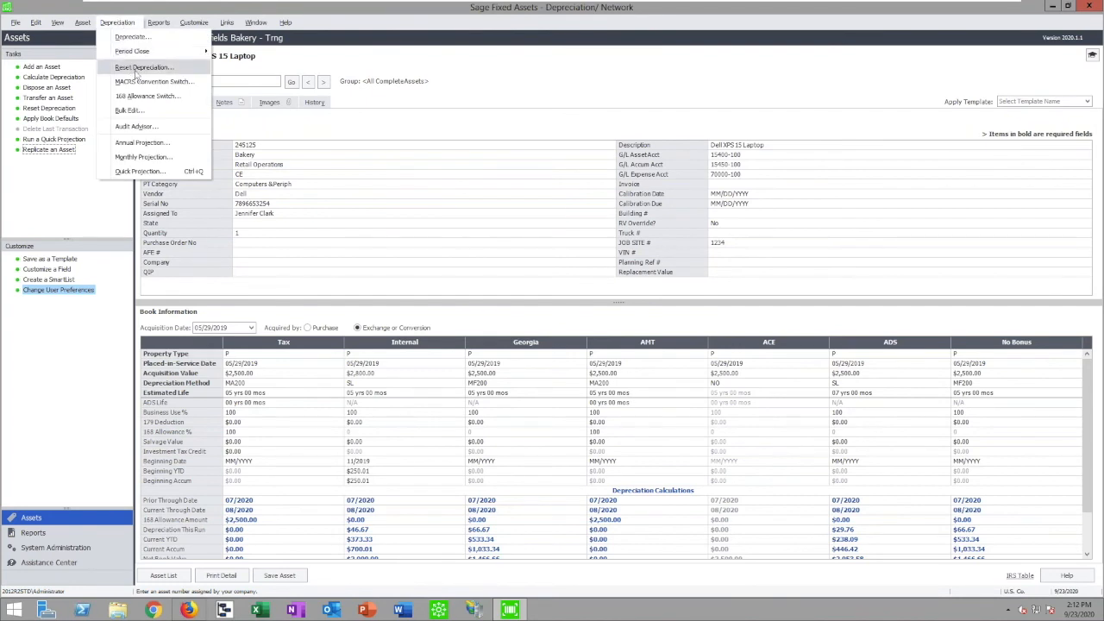
left_click(142, 81)
left_click(488, 332)
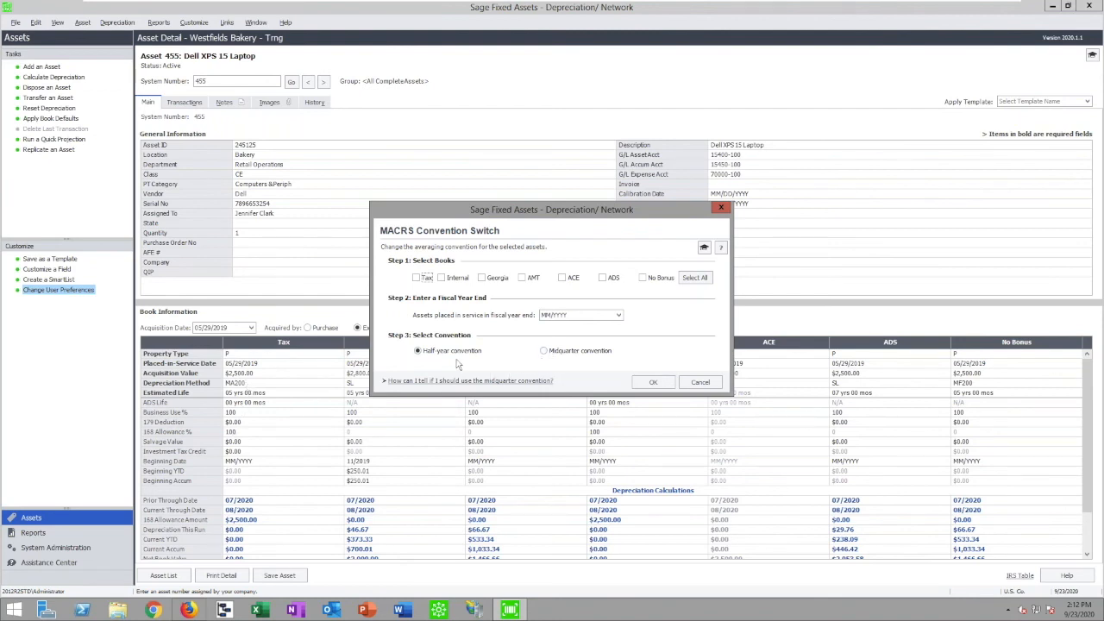
left_click(701, 382)
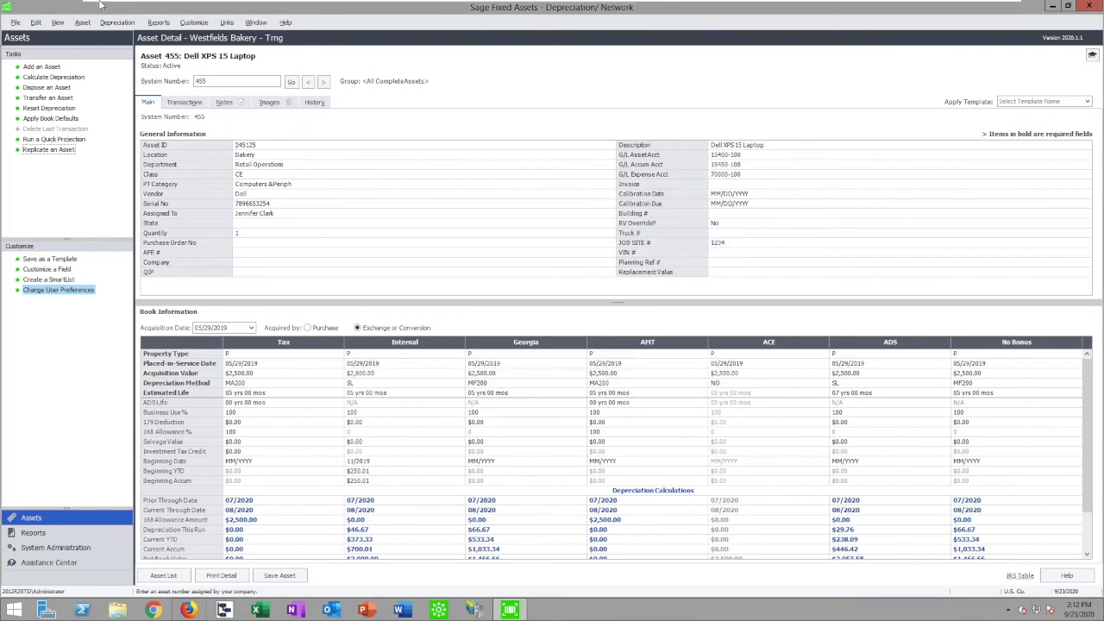
Start a Bulk Edit for the QIP asset group, applying it to the Tax book.
left_click(121, 23)
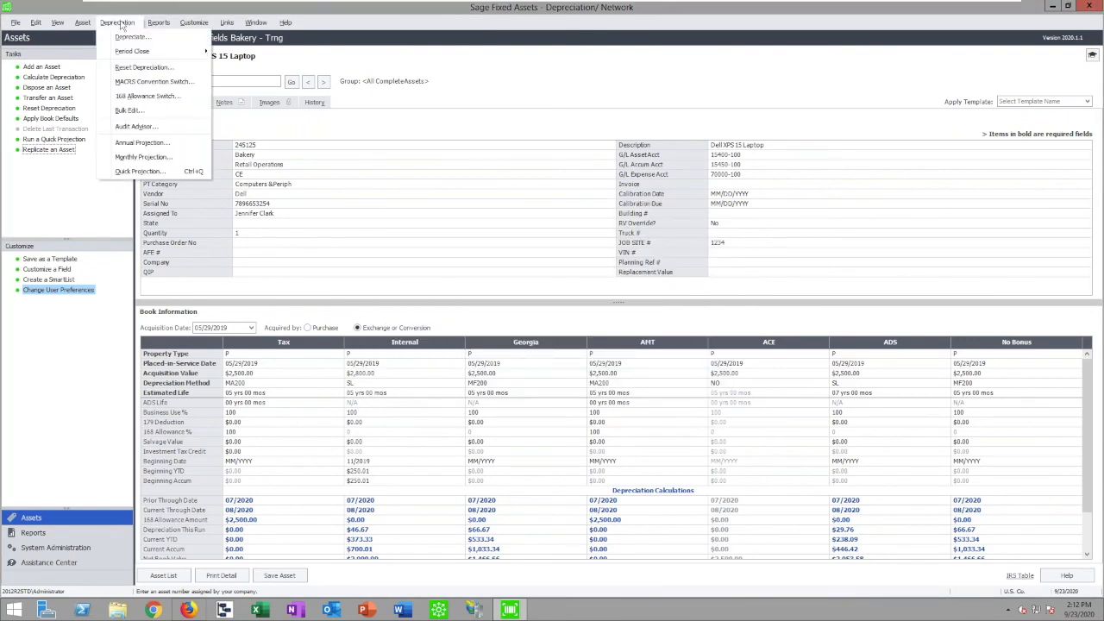
left_click(128, 112)
left_click(498, 334)
left_click(488, 338)
left_click(606, 423)
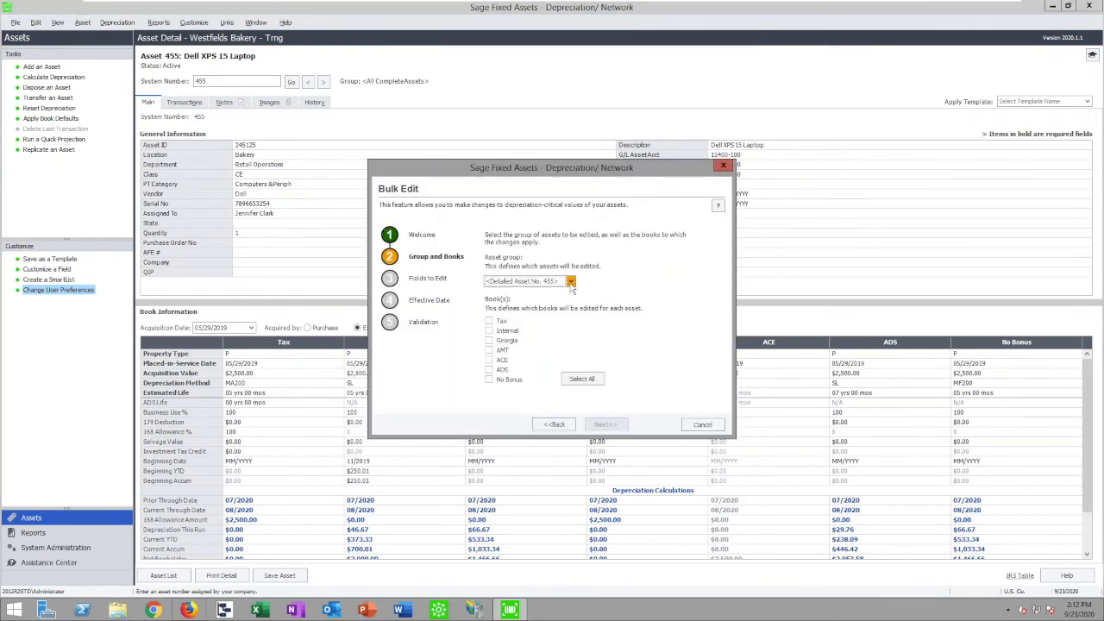
left_click(570, 282)
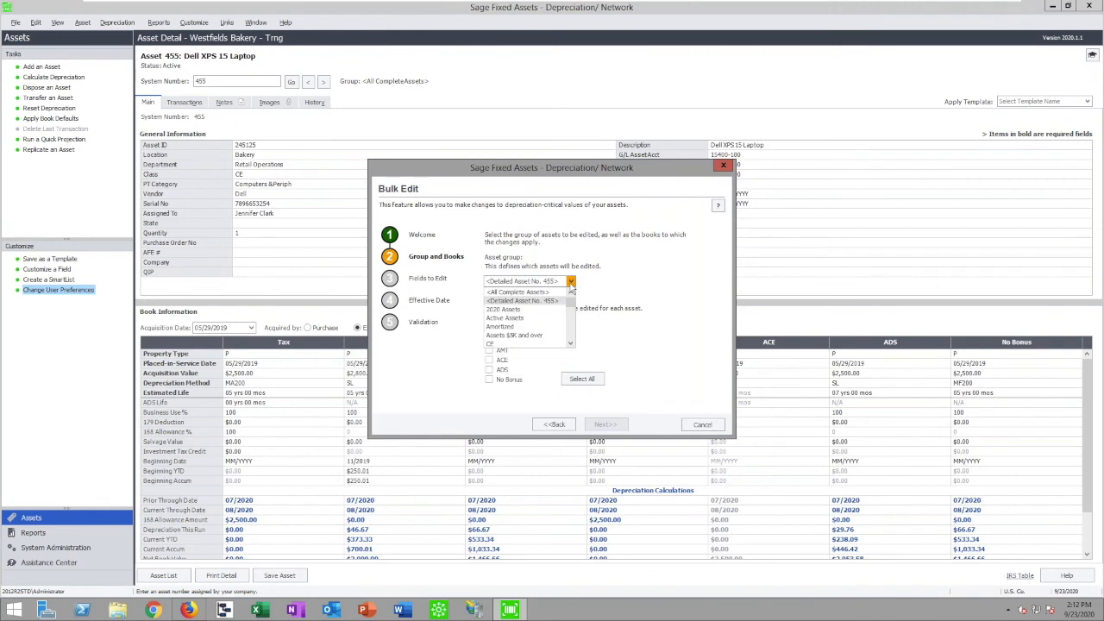
left_click(525, 320)
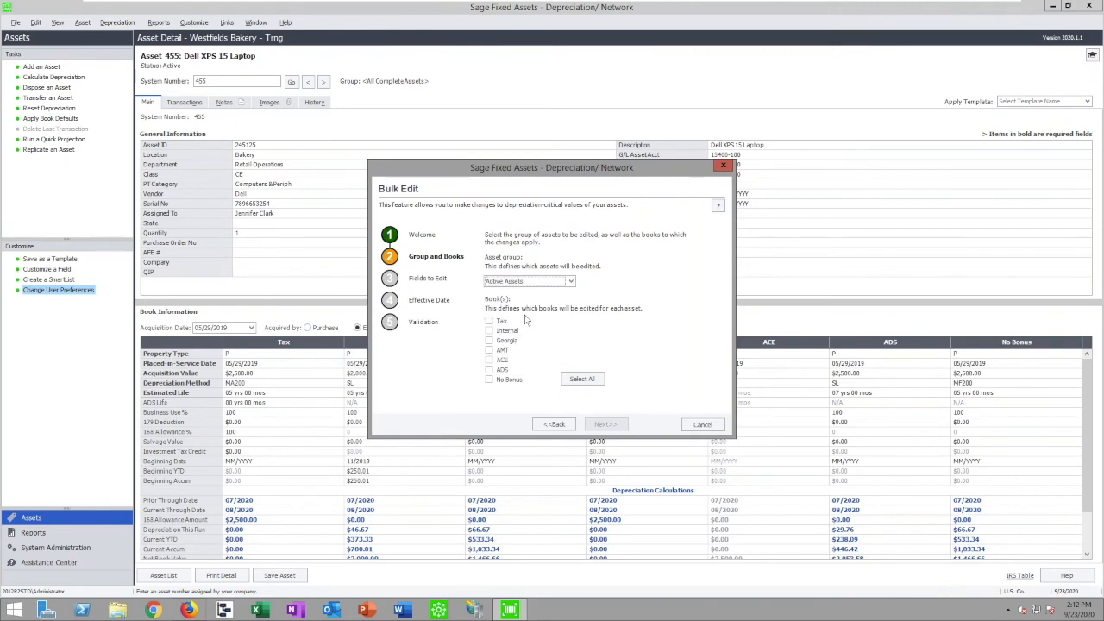
left_click(571, 282)
left_click_drag(574, 307, 573, 333)
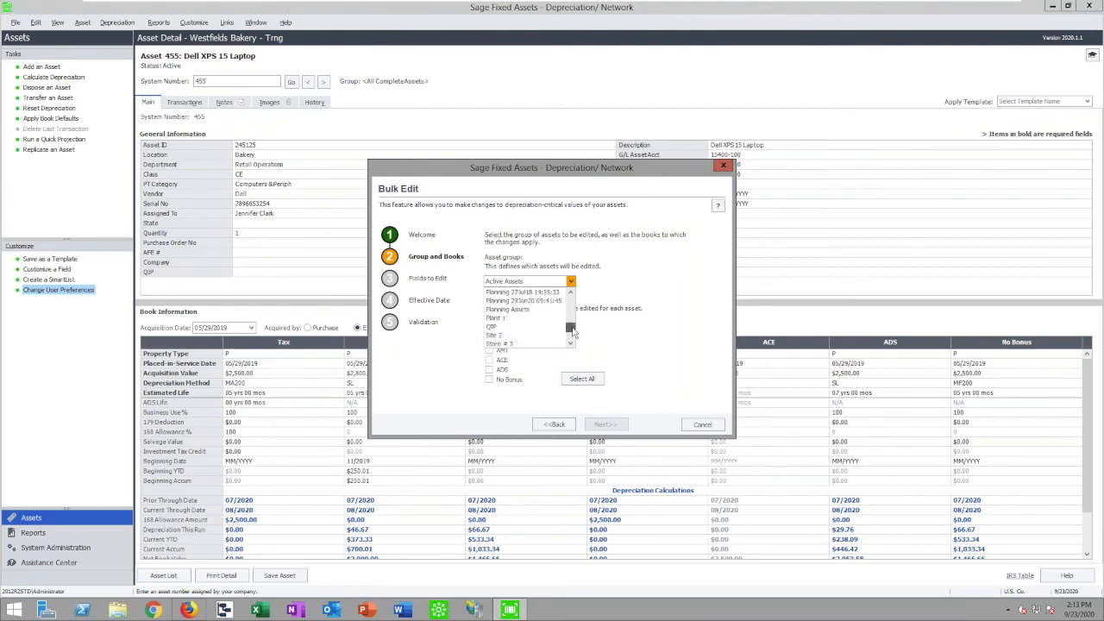
left_click(512, 327)
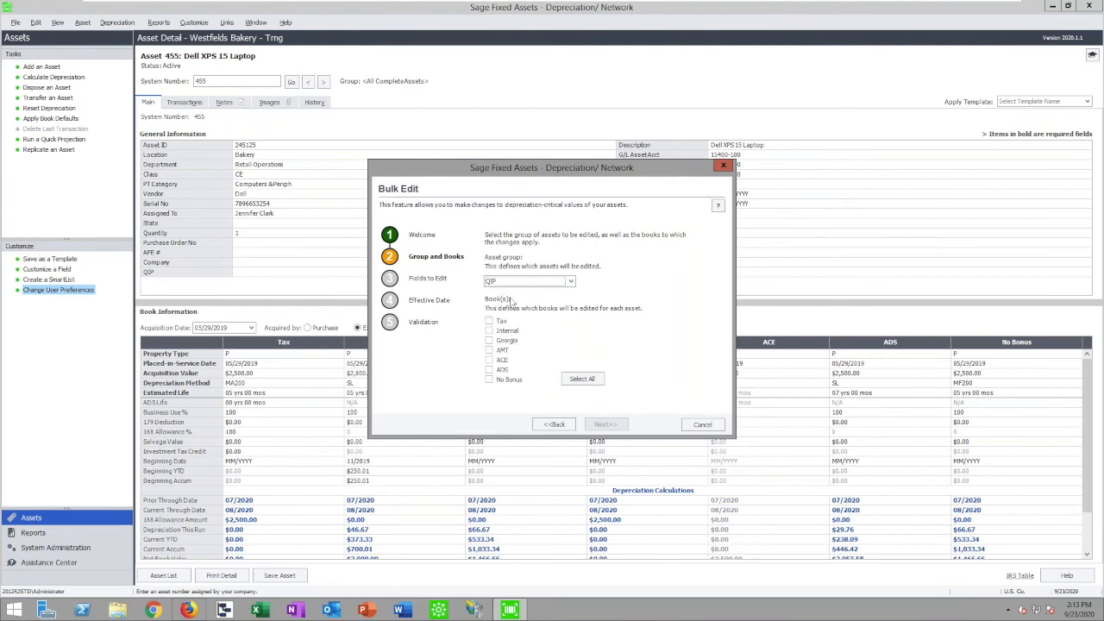
left_click(490, 323)
left_click(606, 426)
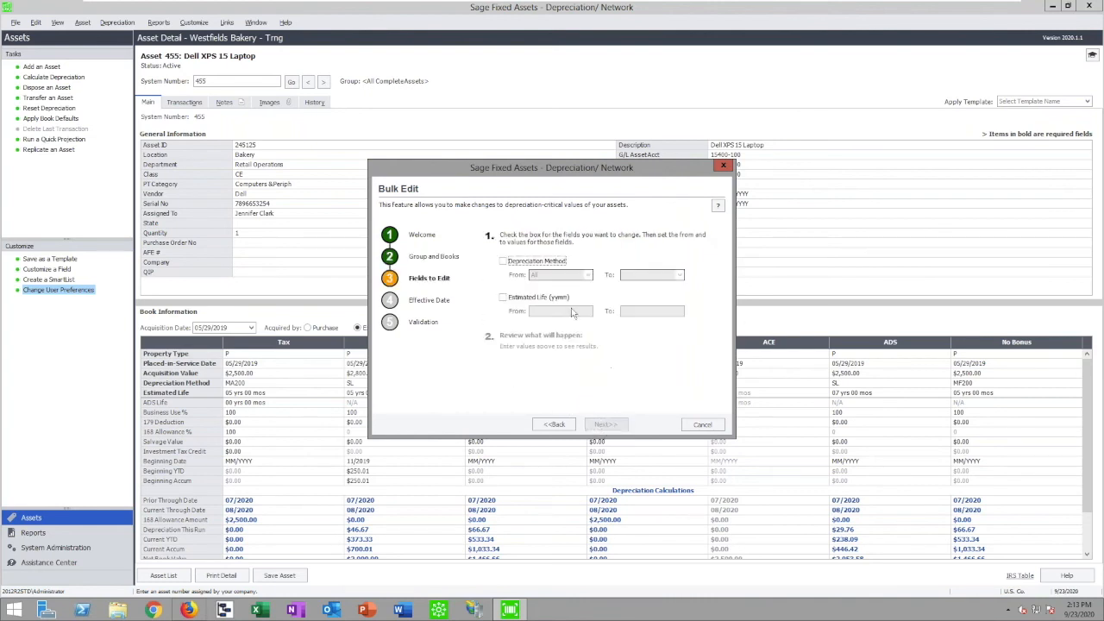
Set the bulk edit to change the depreciation method from All to SH, straight-line half year.
left_click(503, 260)
left_click(588, 278)
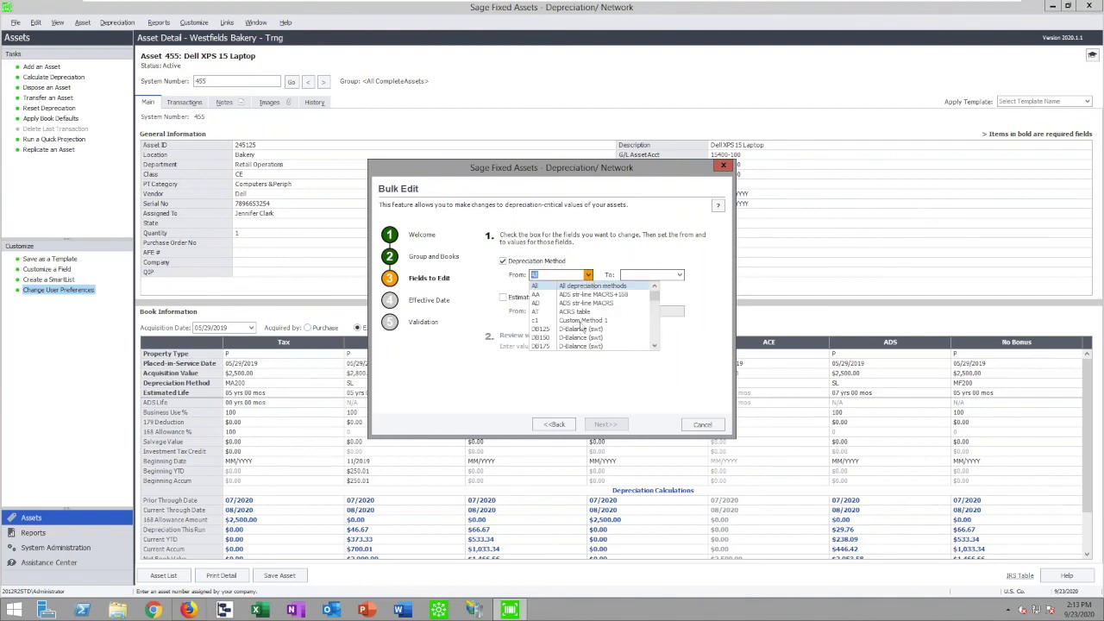
left_click(680, 275)
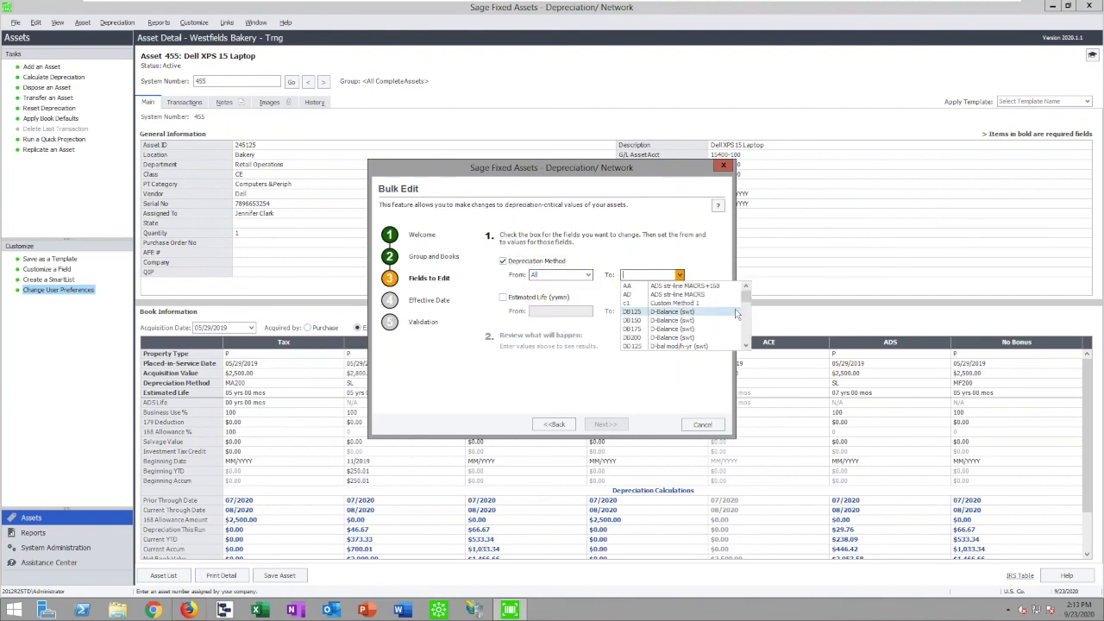
left_click_drag(746, 295, 747, 345)
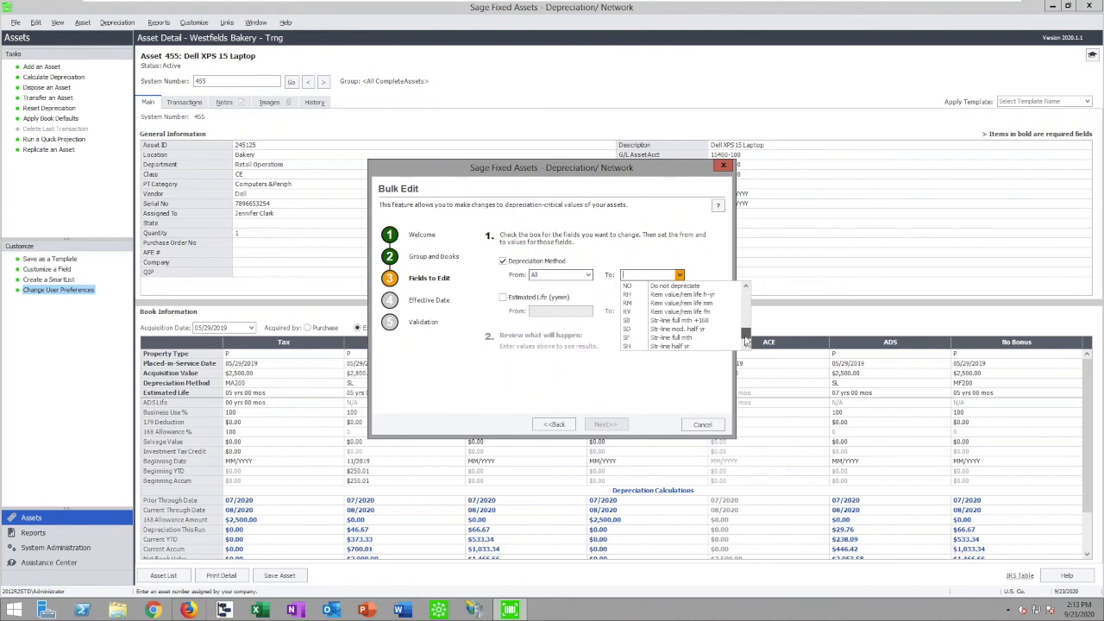
left_click(673, 346)
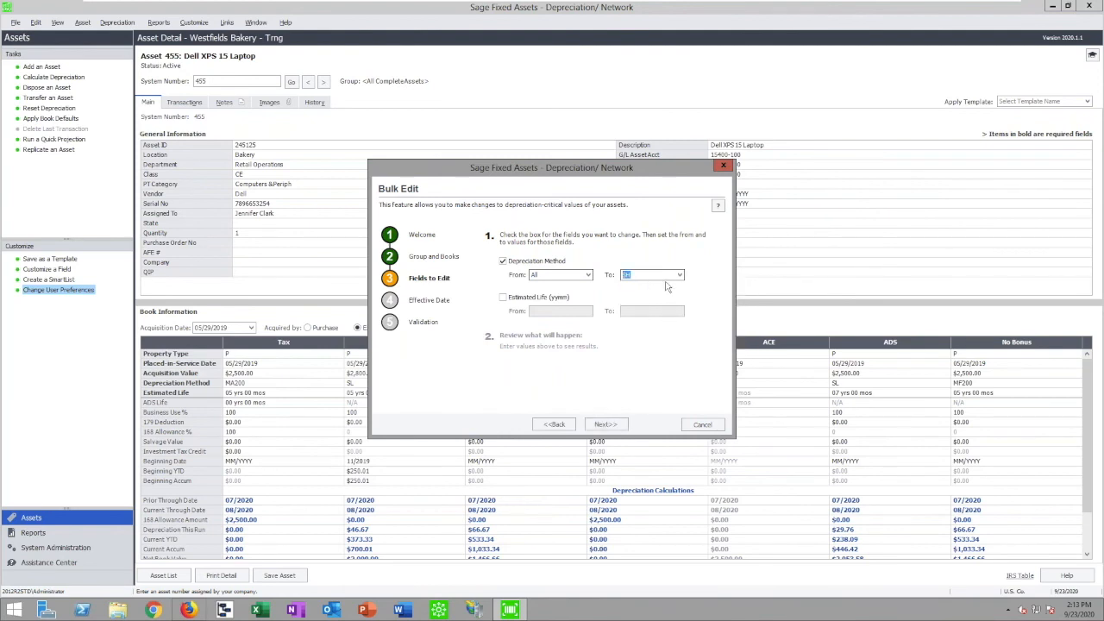
Set the bulk edit to change the estimated life from 39 yrs 00 mos to 15 yrs 00 mos and proceed to the effective date options.
left_click(503, 296)
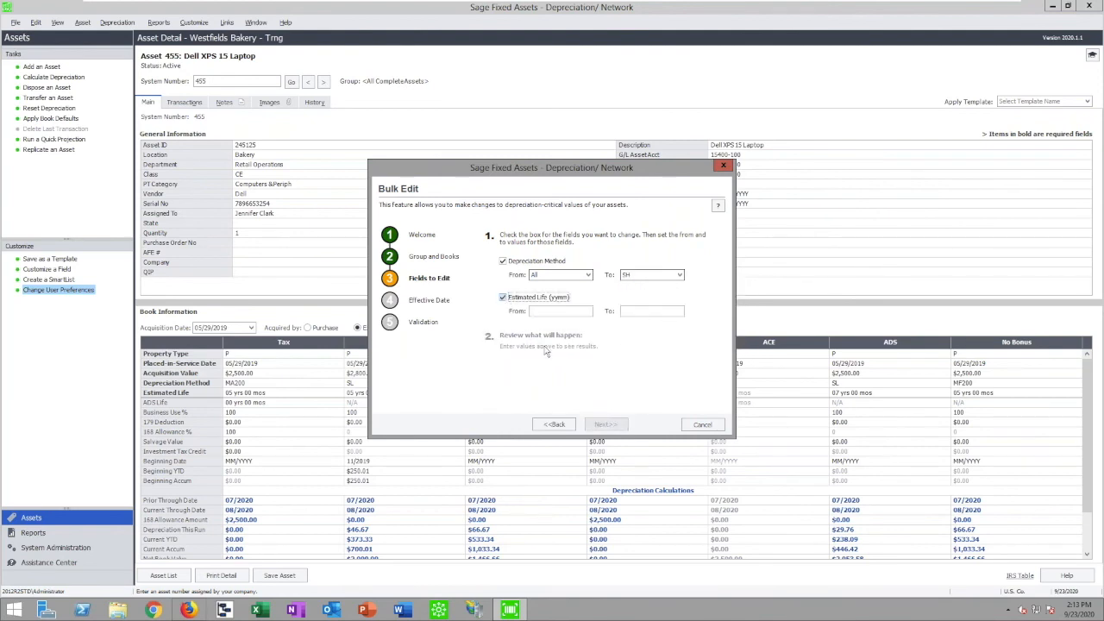
type("39 yrs 00 mos")
left_click(627, 312)
type("15 yrs 00 mos")
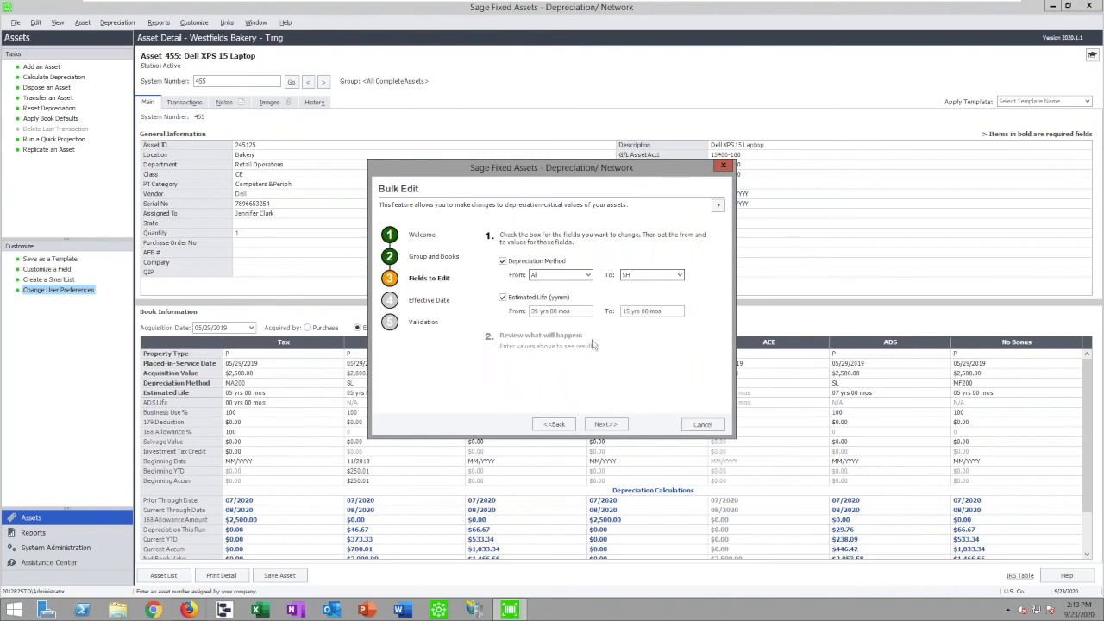
left_click(605, 424)
left_click(490, 351)
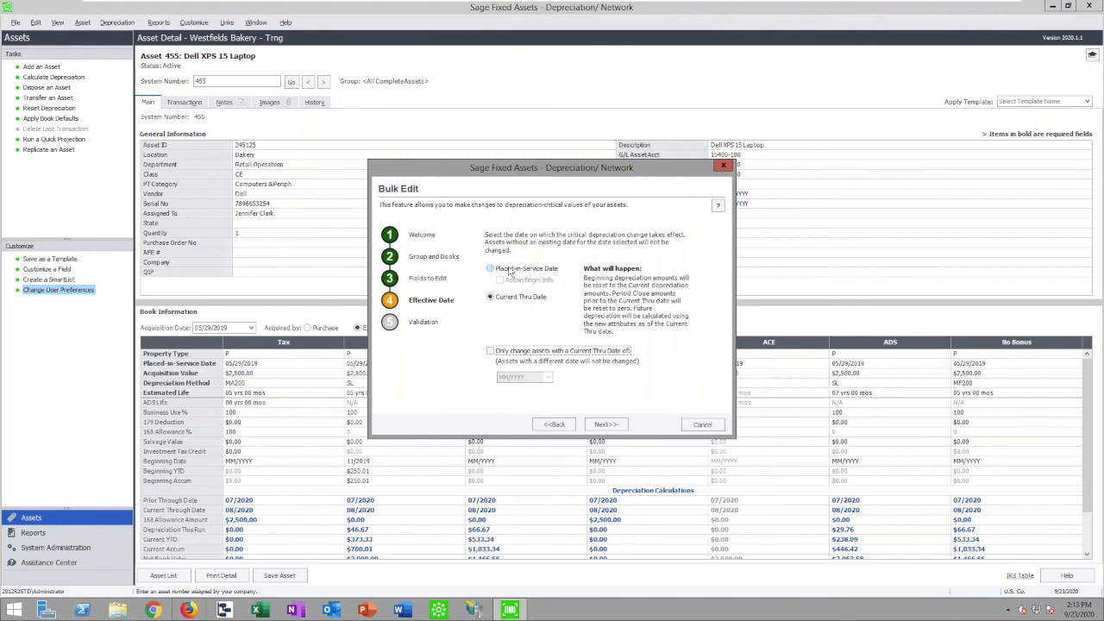
Cancel the Bulk Edit and run the Audit Advisor review from the asset list for the Tax book, fiscal year end 12/2018.
left_click(702, 425)
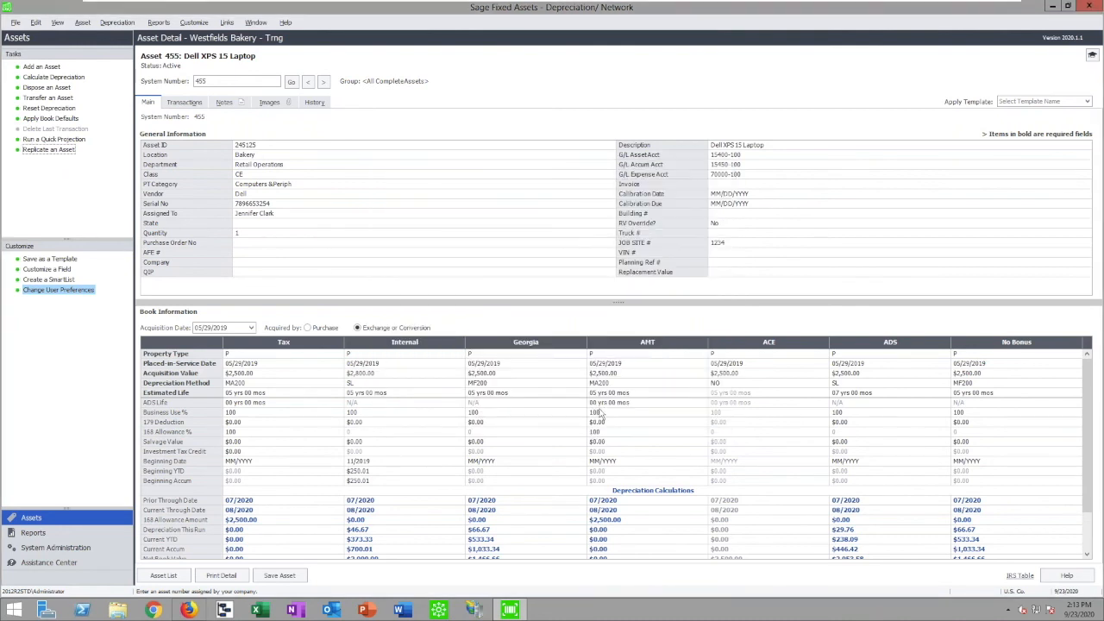
left_click(164, 580)
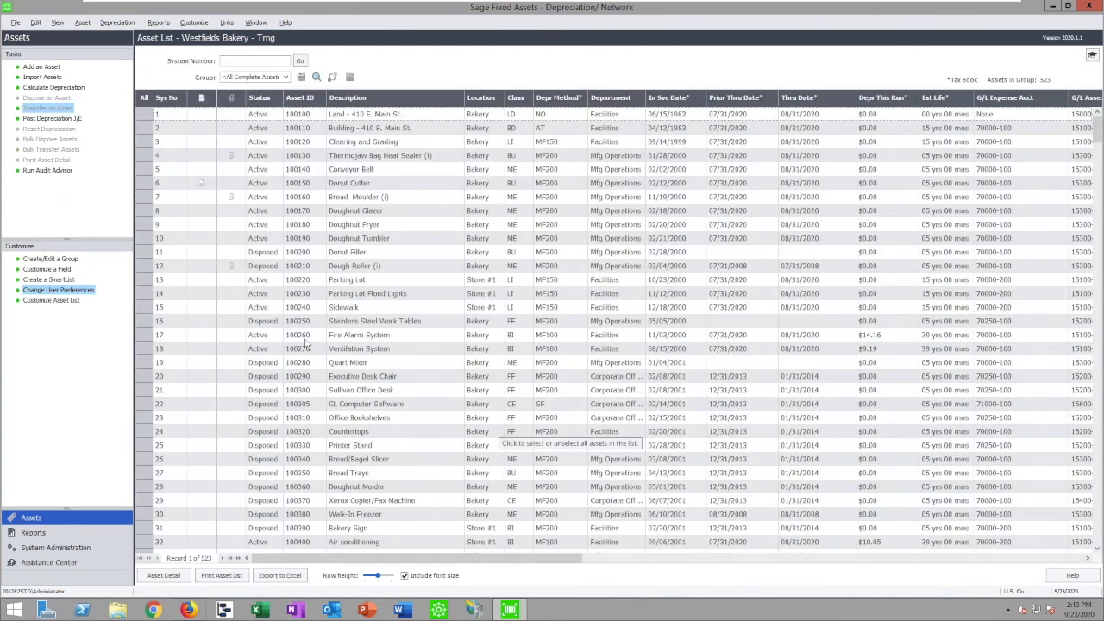
left_click(49, 170)
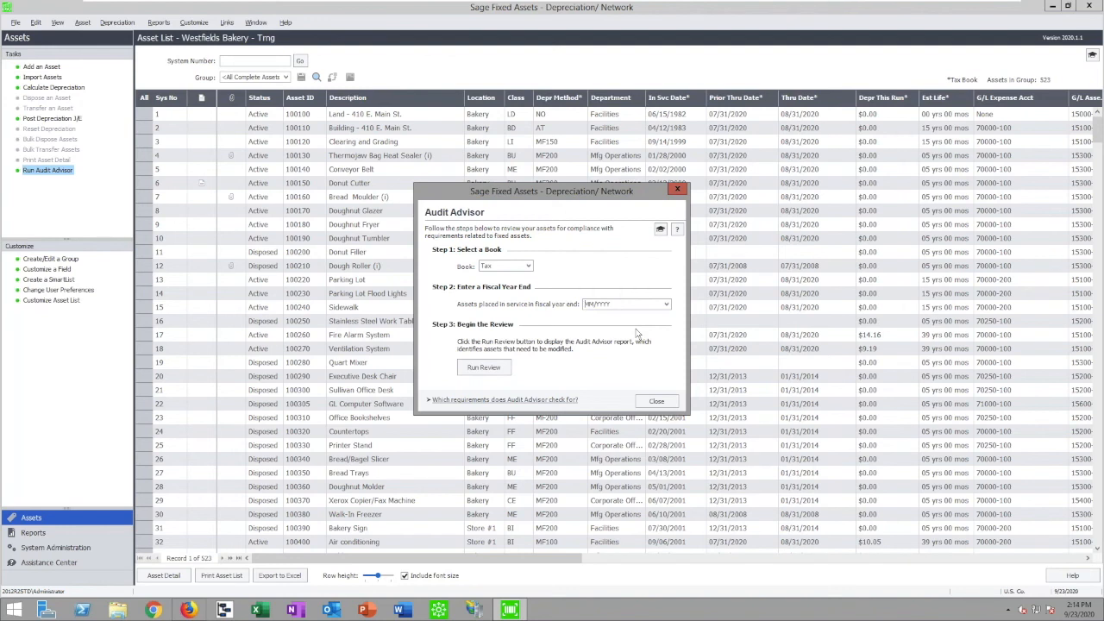
type("12/2018")
left_click(498, 375)
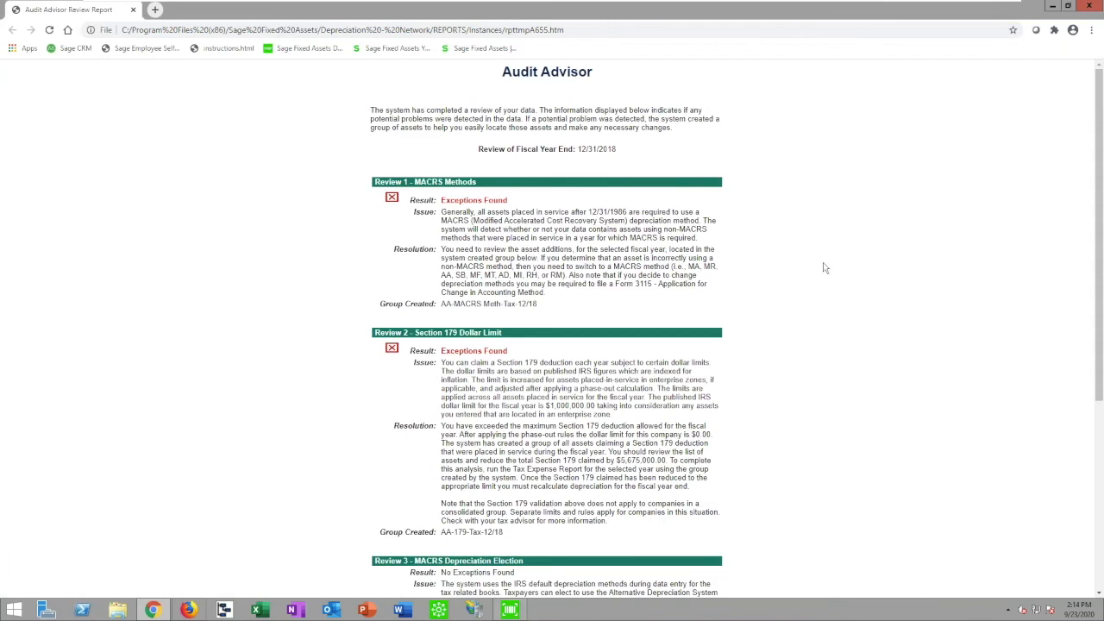
Enlarge the Audit Advisor report and examine the result of Review 1, MACRS Methods.
key("ctrl+plus")
key("ctrl+plus")
key("ctrl+plus")
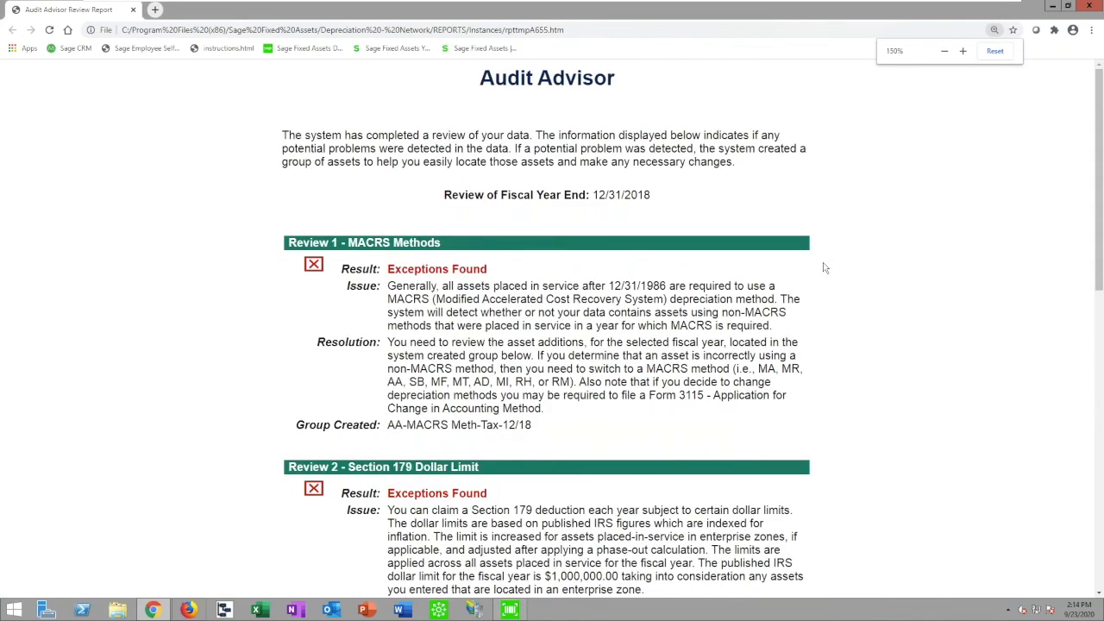
key("ctrl+plus")
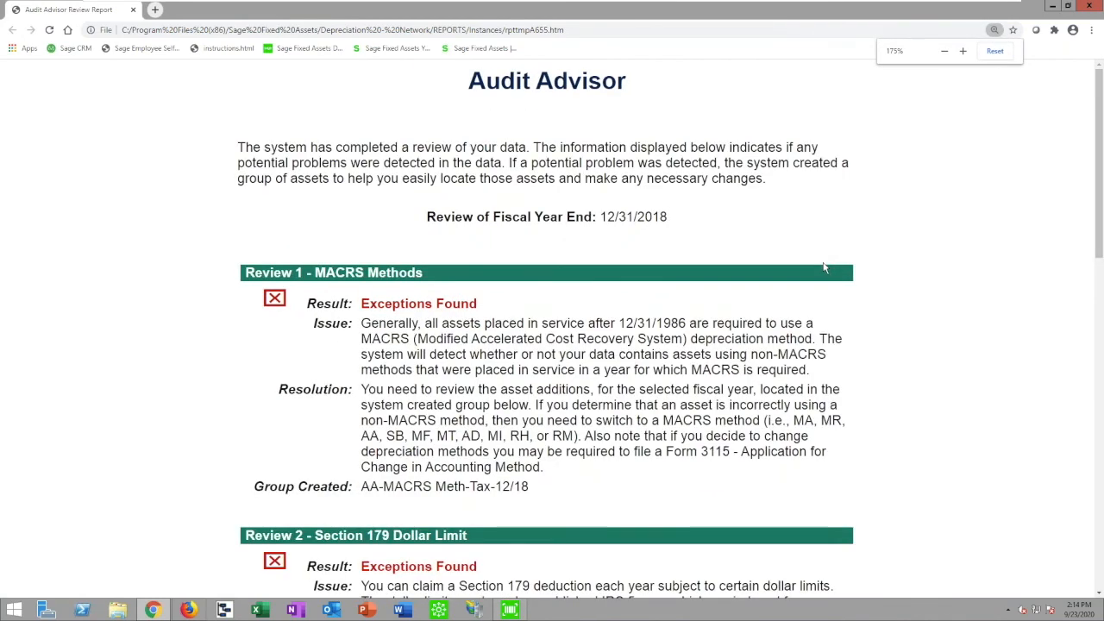
scroll(823, 266, "down", 2)
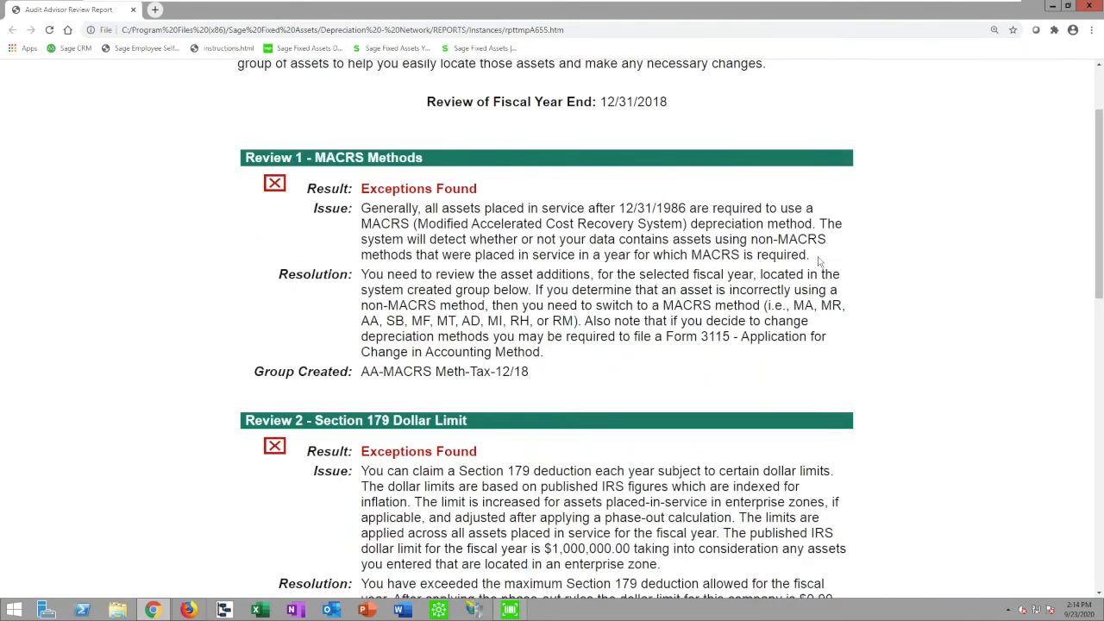
scroll(820, 261, "down", 1)
left_click_drag(480, 132, 355, 121)
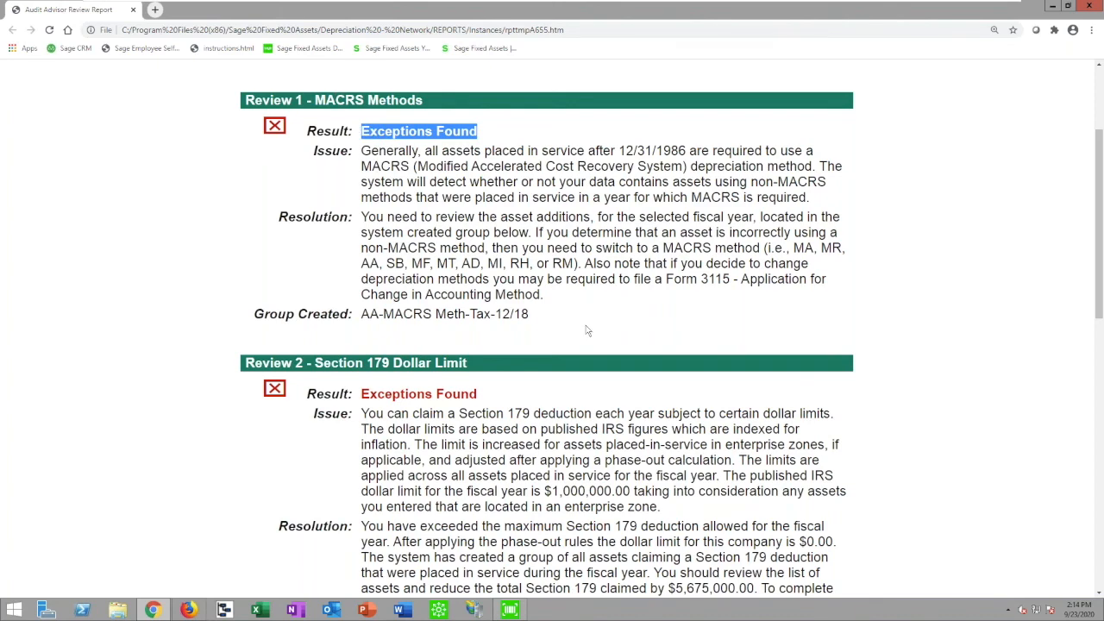
Examine the result and issue text of Review 2, Section 179 Dollar Limit, including the published limit for the fiscal year.
scroll(586, 330, "down", 3)
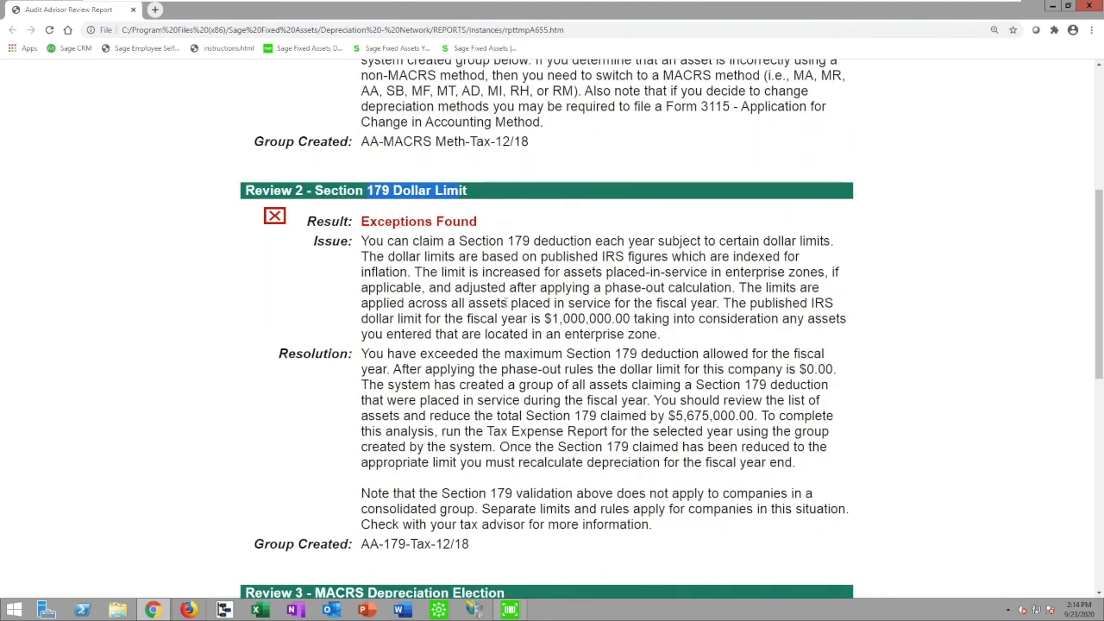
scroll(508, 302, "down", 1)
scroll(507, 302, "down", 1)
left_click_drag(479, 106, 363, 102)
left_click(415, 107)
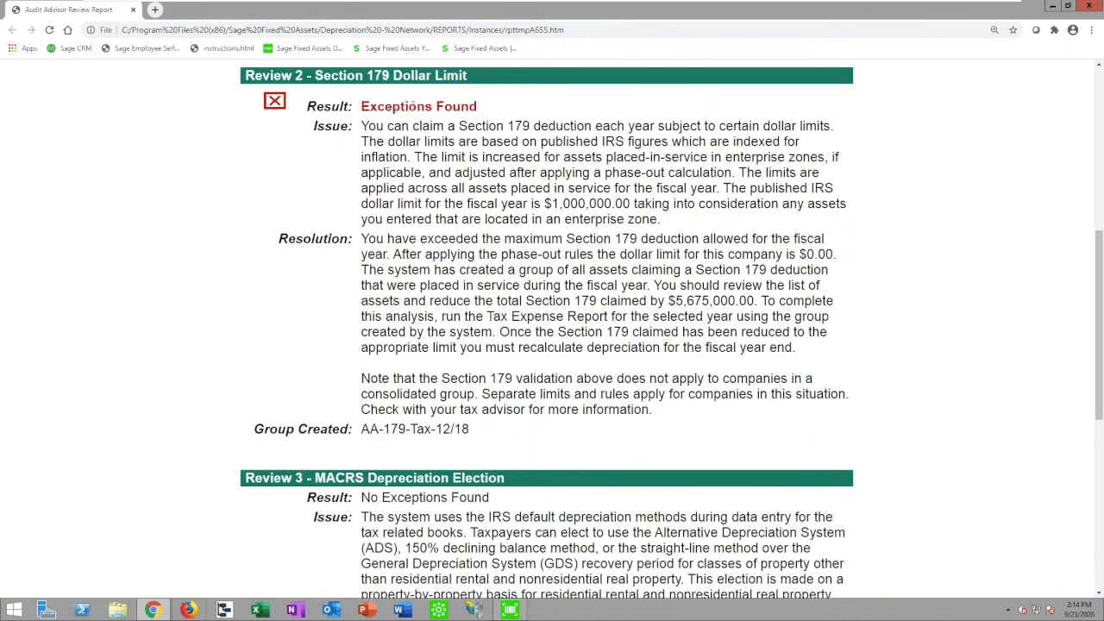
left_click_drag(363, 125, 659, 219)
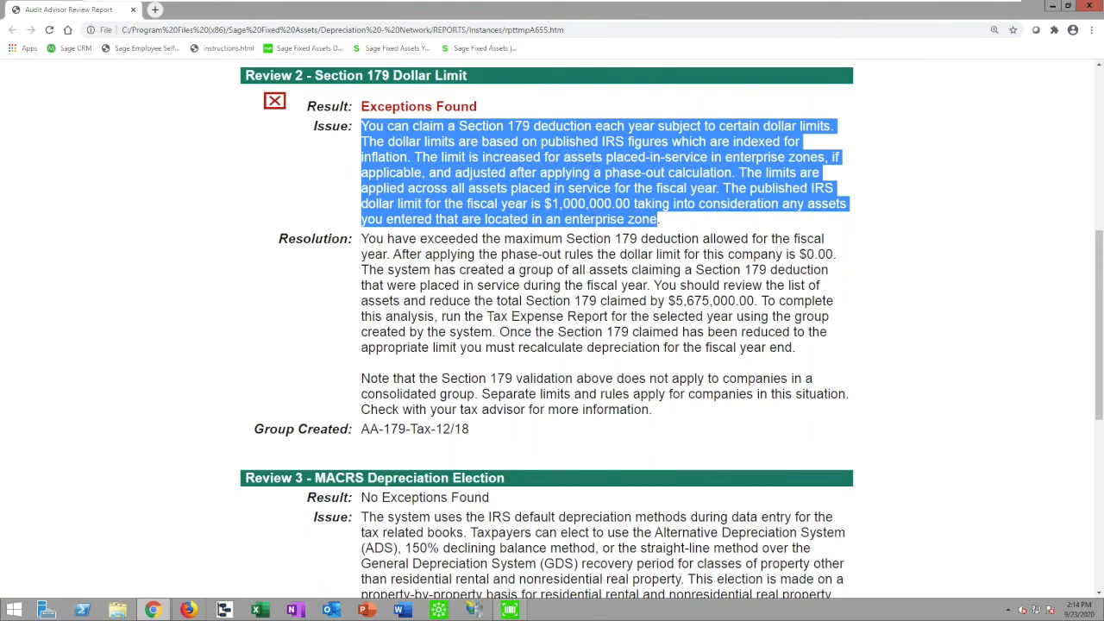
left_click(389, 200)
left_click_drag(398, 204, 632, 205)
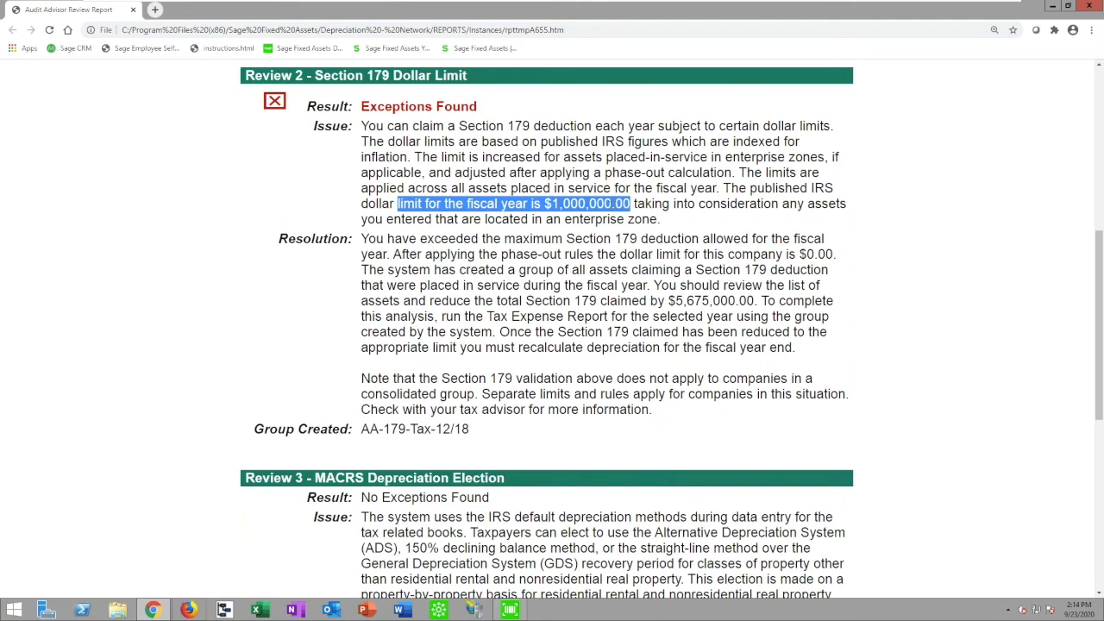
Read the Section 179 resolution and the name of the created group, and close both the report and Audit Advisor.
left_click_drag(362, 239, 753, 348)
left_click(573, 347)
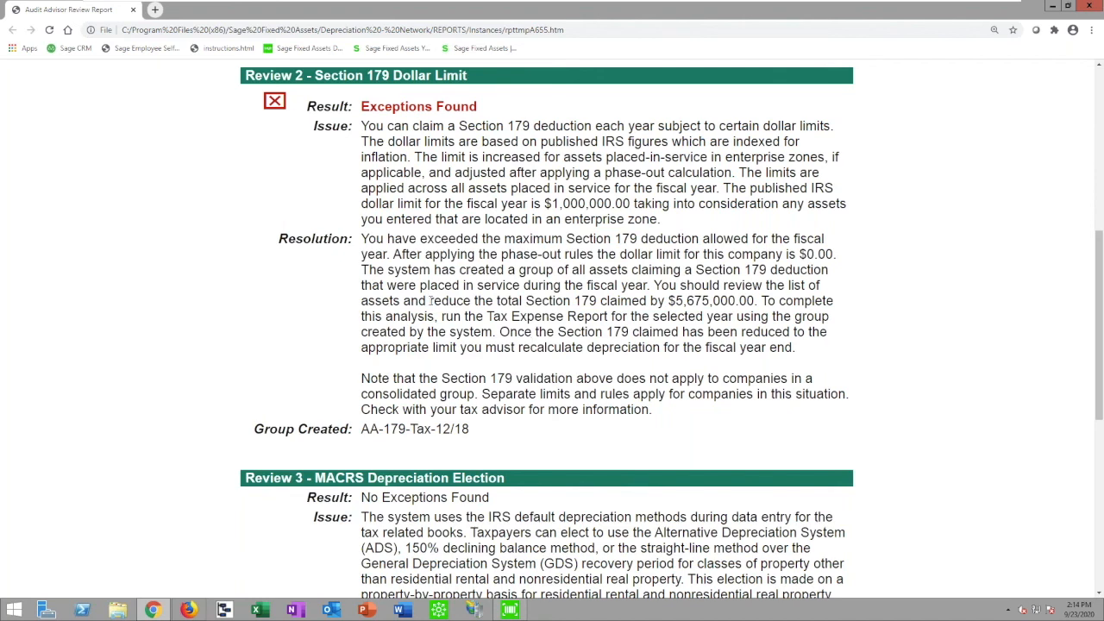
left_click_drag(430, 300, 755, 314)
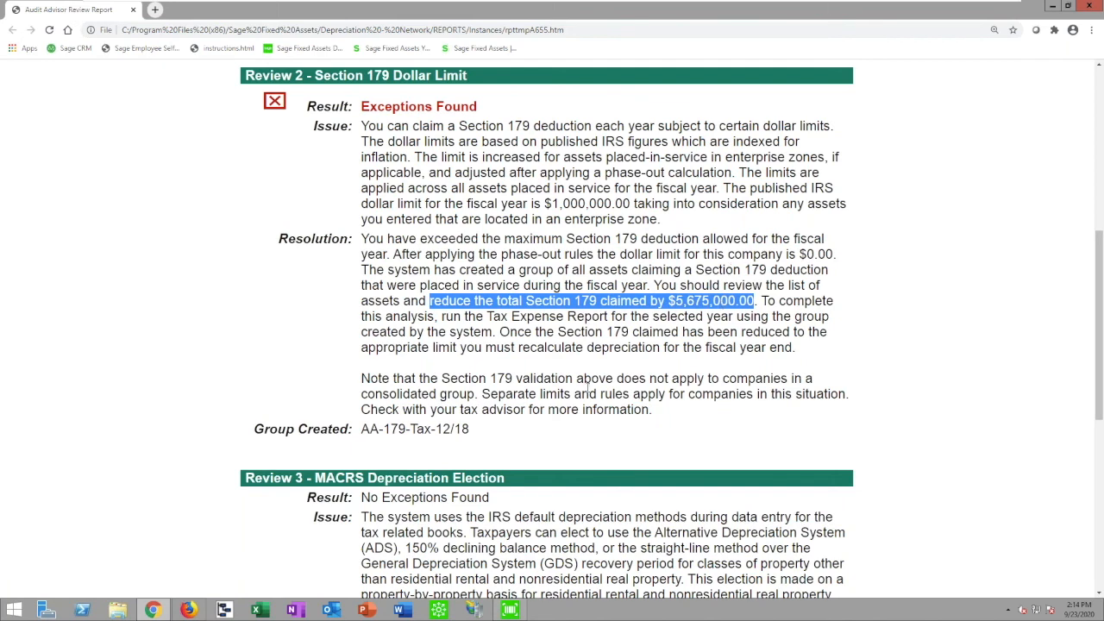
left_click_drag(471, 431, 361, 430)
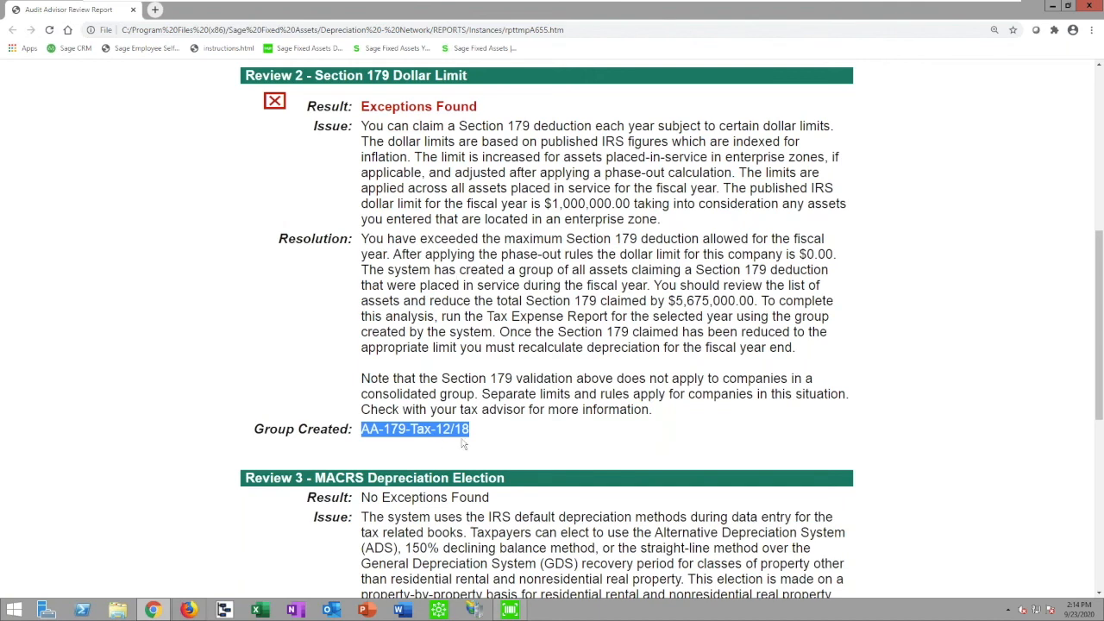
left_click(1090, 7)
left_click(657, 402)
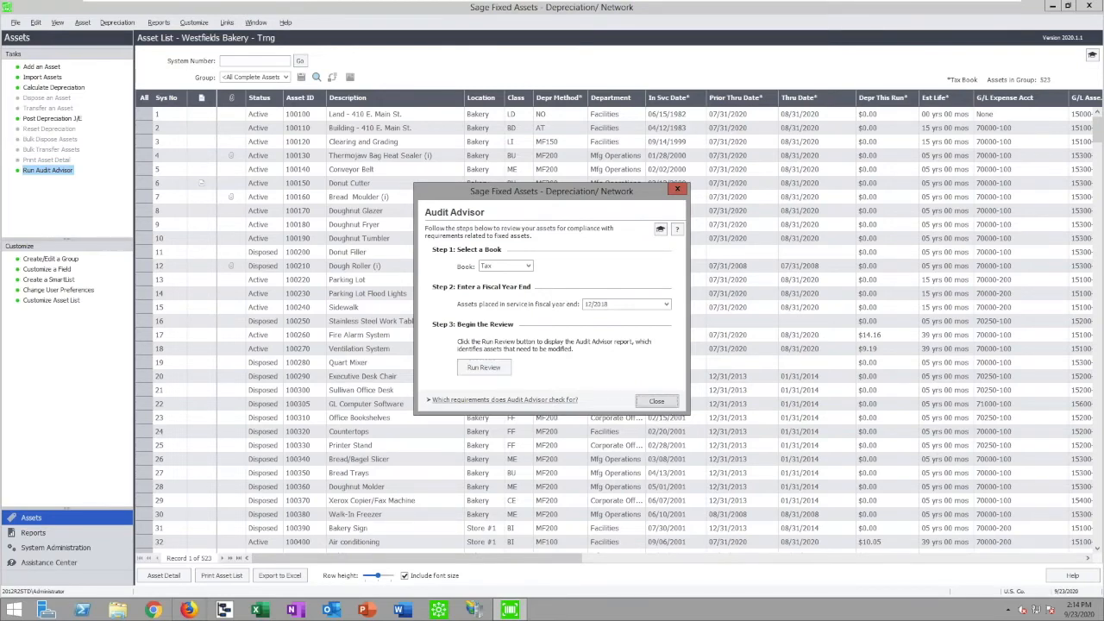
Show only the AA-179-Tax-12/18 group in the asset list and open the detail of asset 458.
left_click(287, 77)
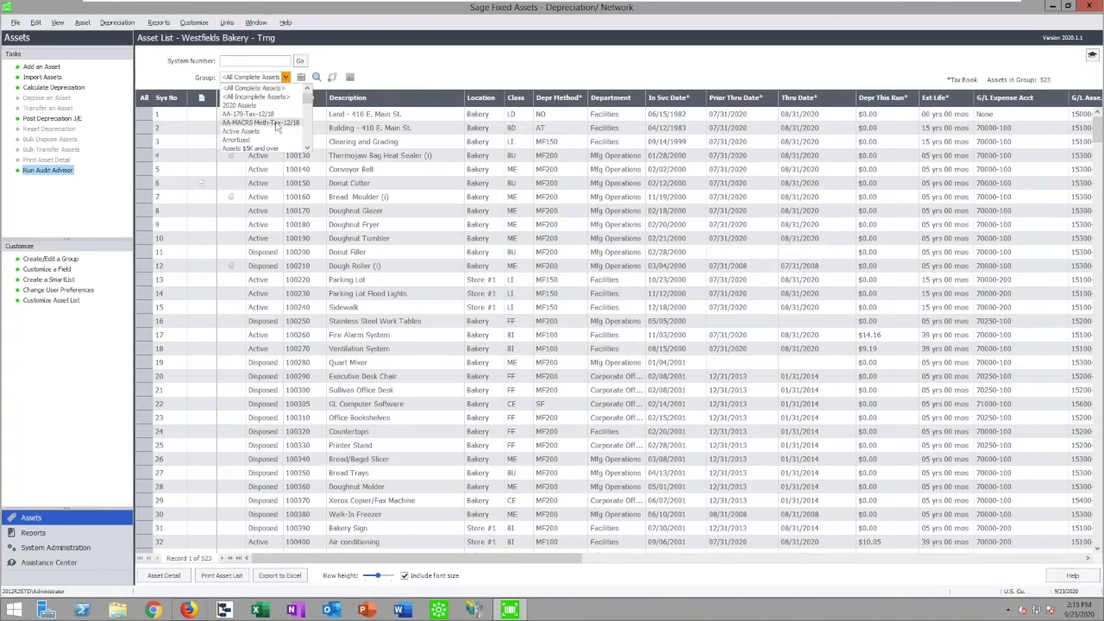
left_click(264, 114)
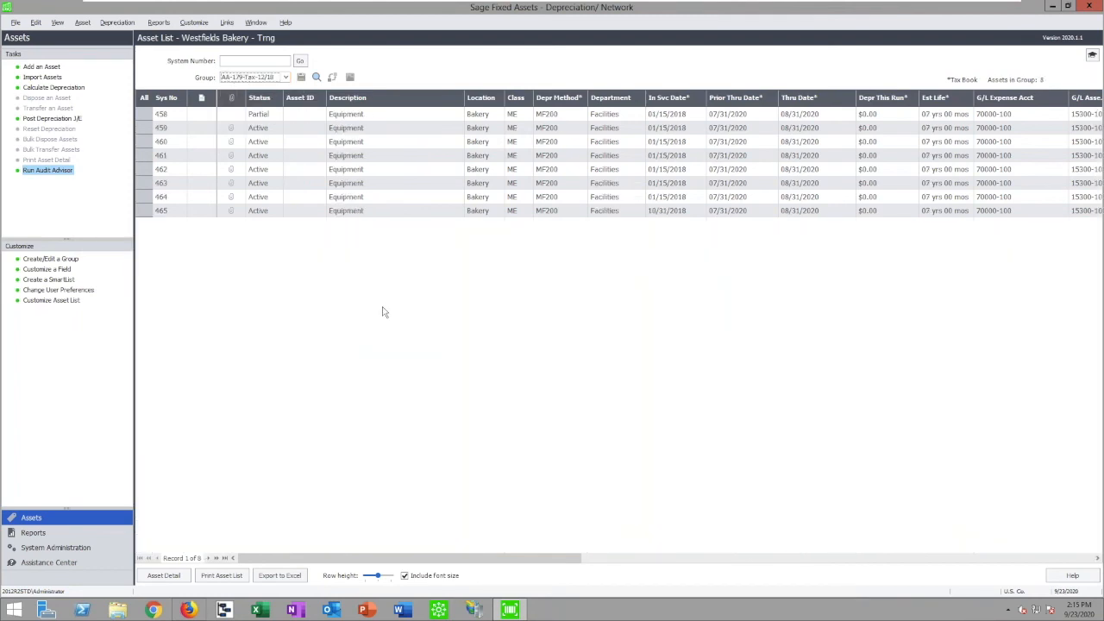
left_click(385, 115)
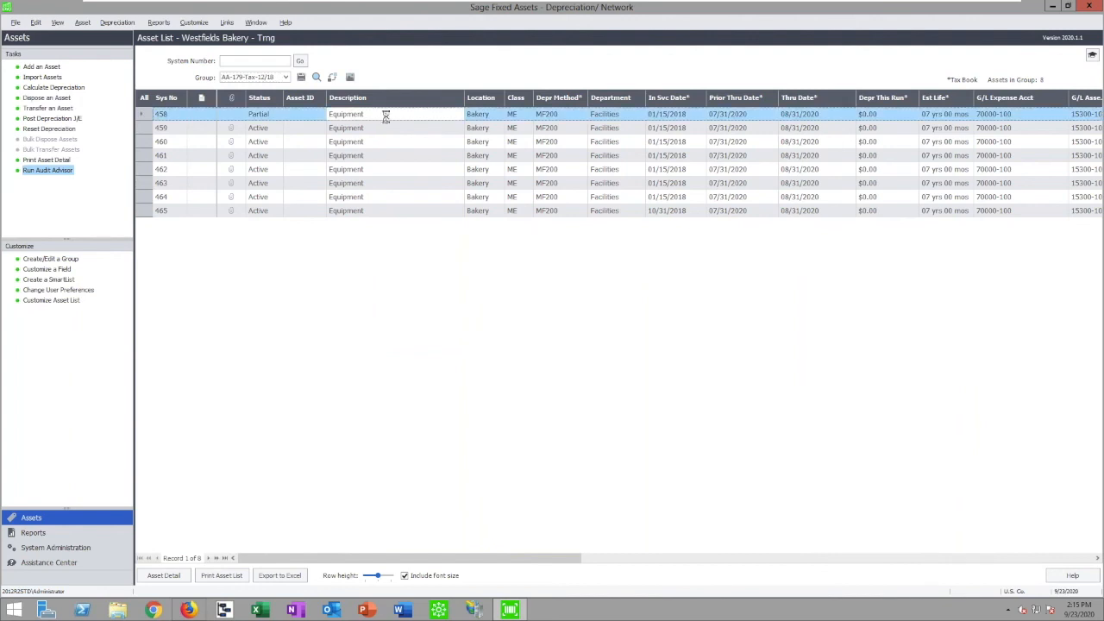
double_click(385, 115)
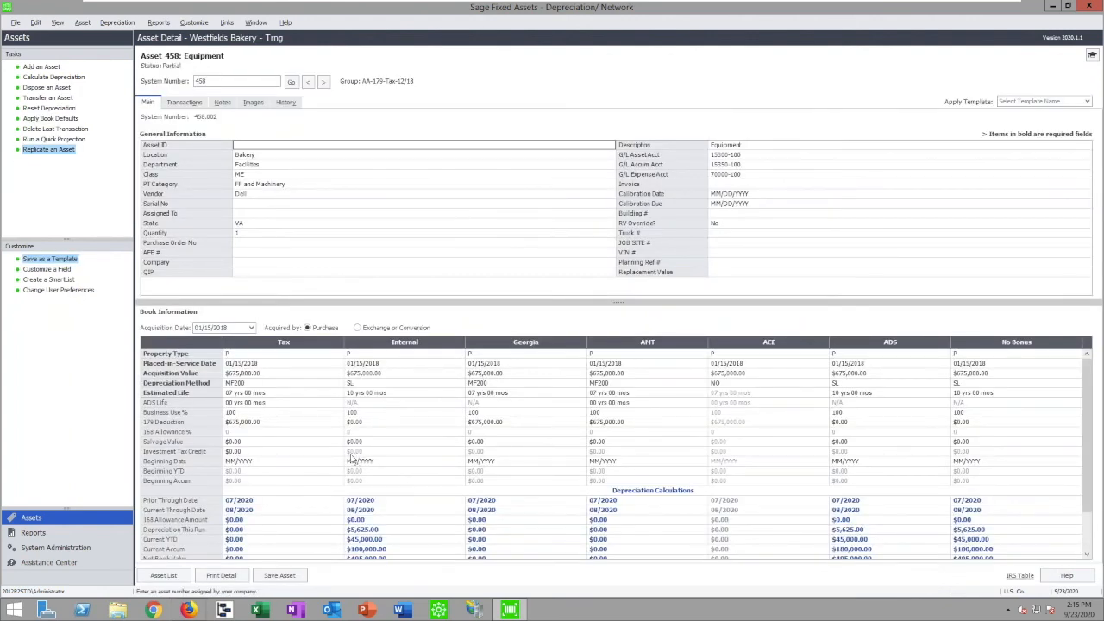
Check the Tax book's 179 deduction on asset 458 and the following assets in the group, and return to the asset list.
left_click(259, 422)
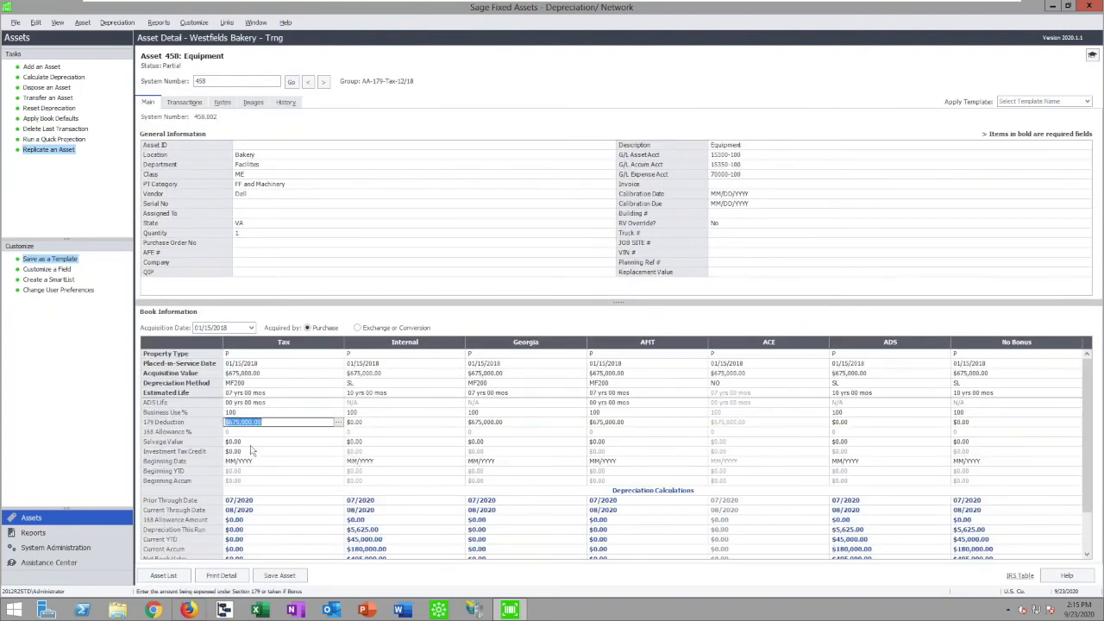
left_click(324, 84)
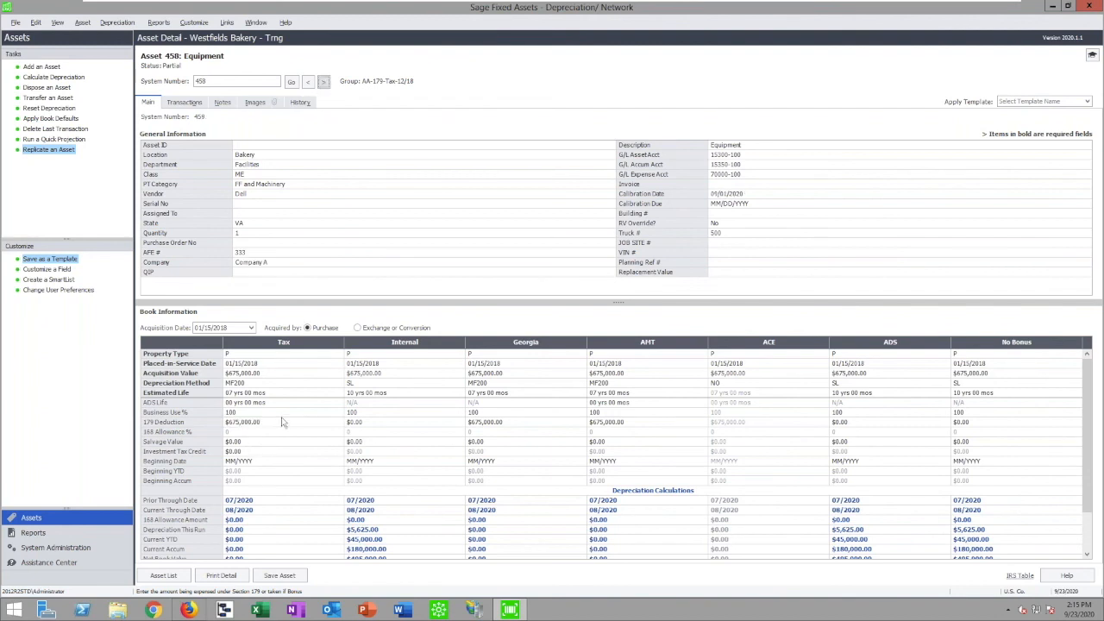
left_click(324, 83)
left_click(156, 577)
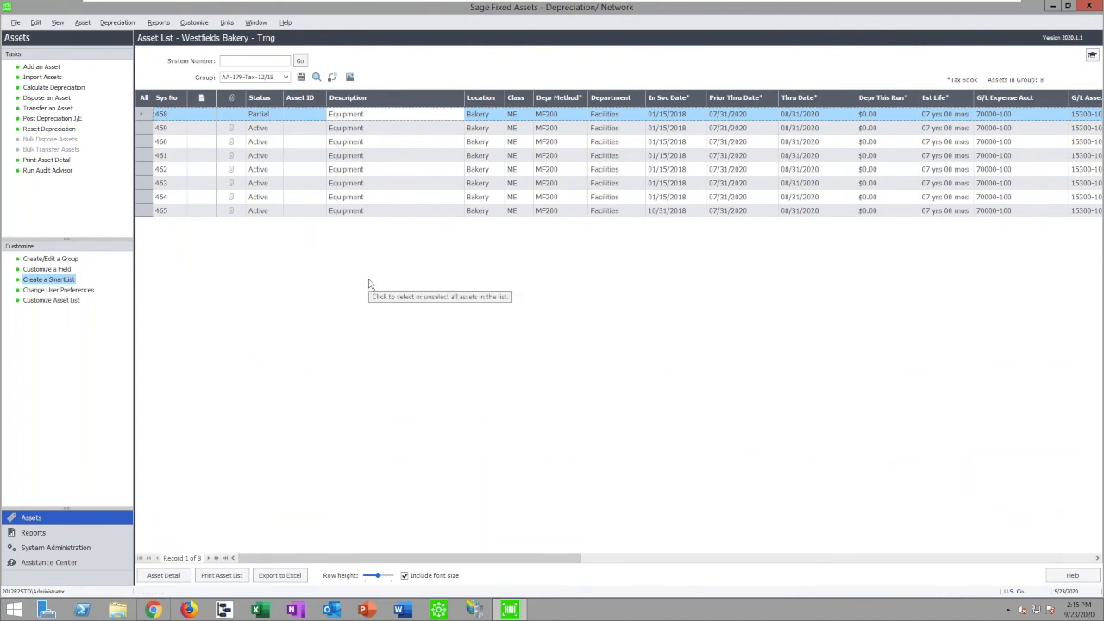
Delete the AA-179-Tax-12/18 and AA-MACRS Meth-Tax-12/18 groups in the Group Manager.
left_click(62, 259)
left_click(488, 331)
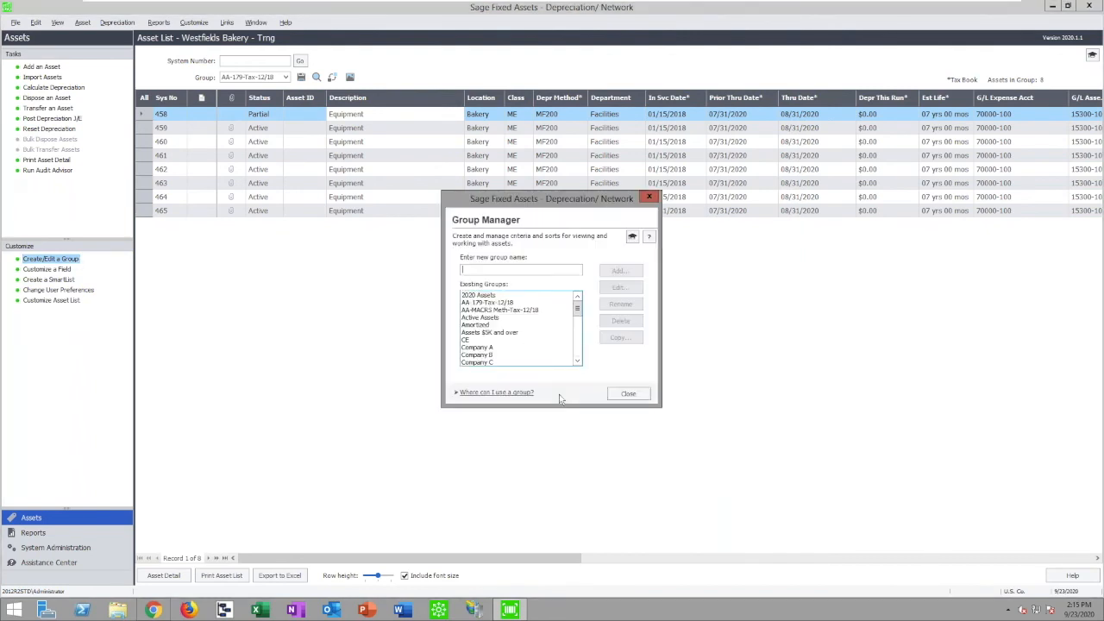
left_click(508, 302)
left_click(507, 310, "ctrl")
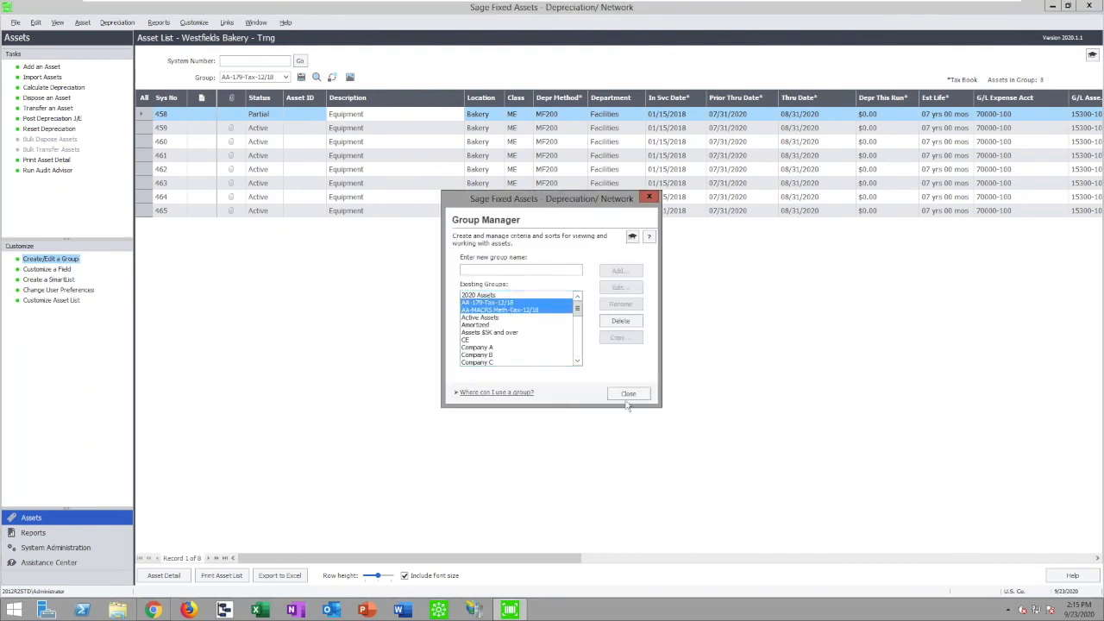
left_click(624, 323)
left_click(643, 345)
left_click(628, 394)
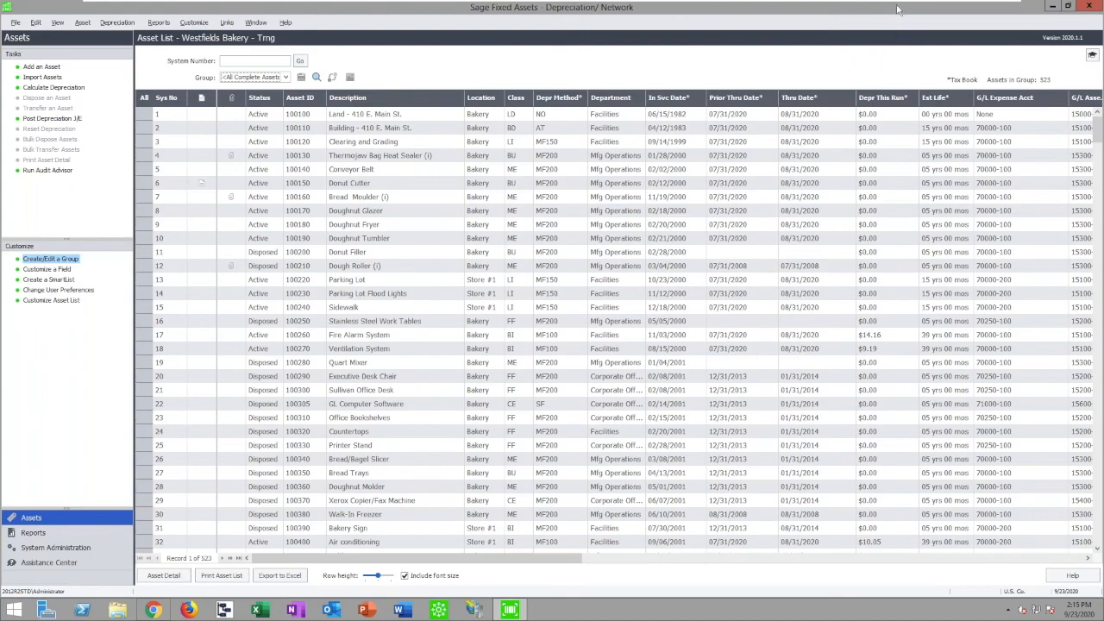
Close the Depreciation module and launch Sage Fixed Assets Tracking - Network, declining to view the overdue assets.
left_click(1088, 6)
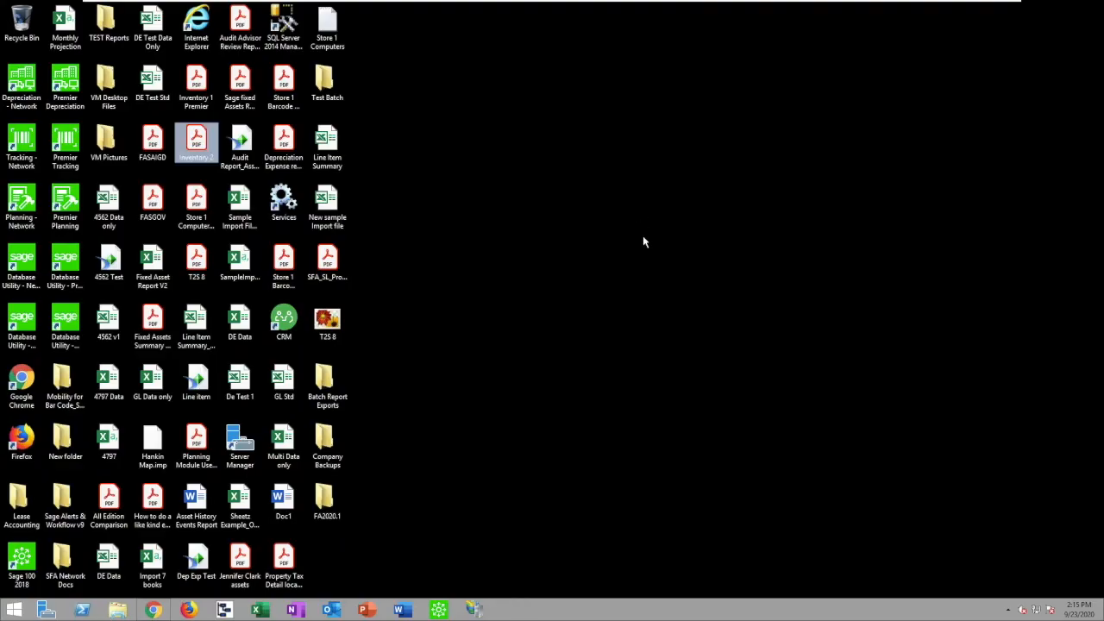
left_click(22, 147)
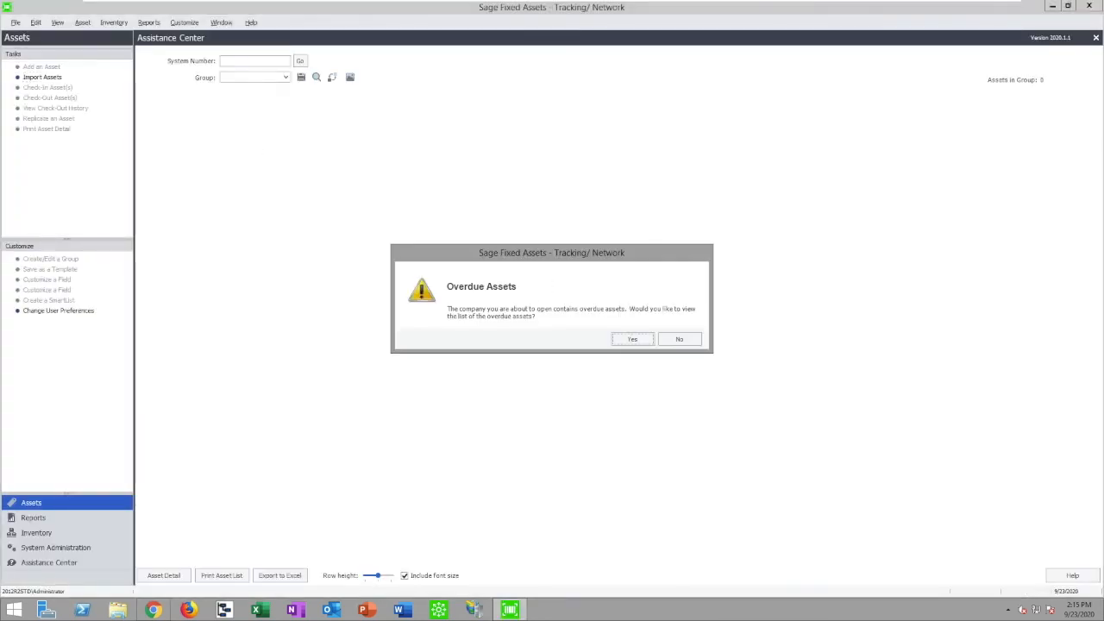
left_click(680, 339)
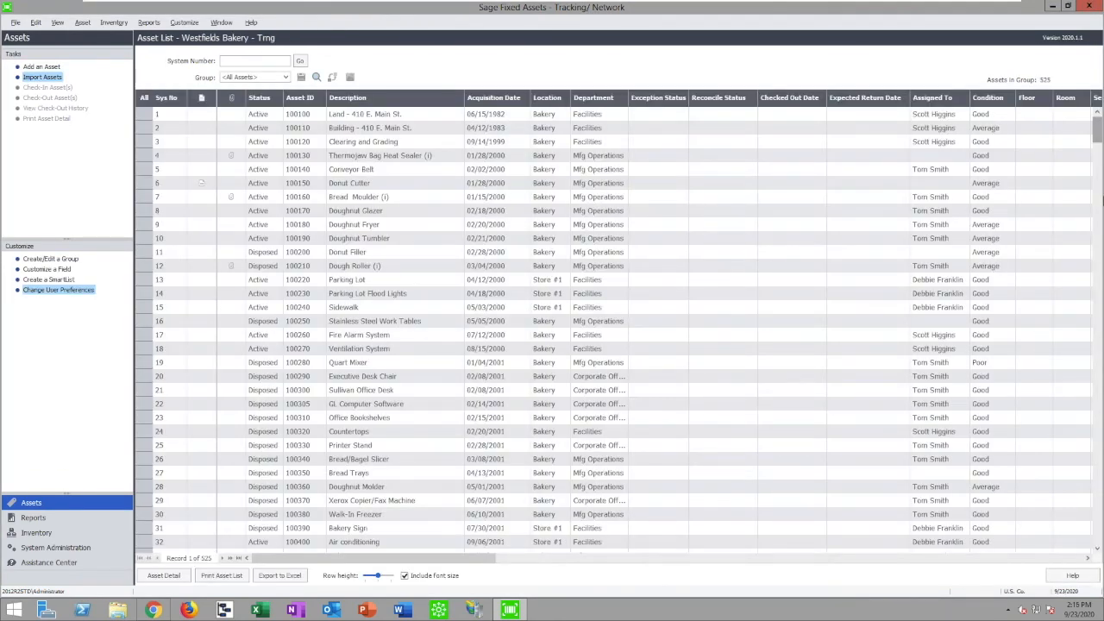
View the tracking detail of asset 537, the Dell XPS 17, and switch to the inventory process overview.
left_click_drag(1098, 132, 1099, 545)
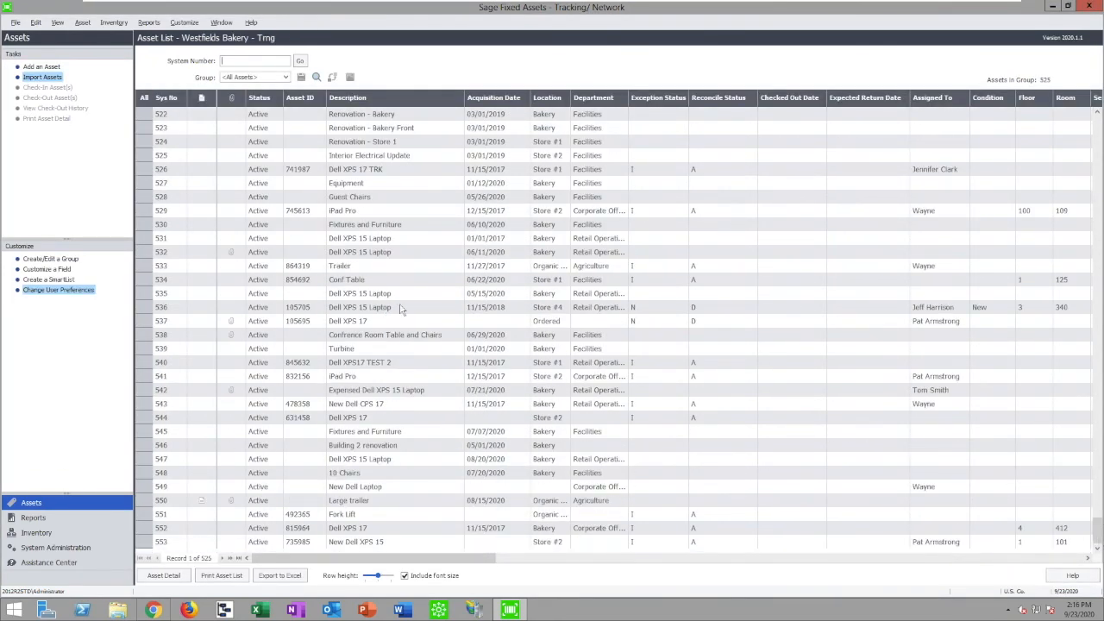
double_click(368, 324)
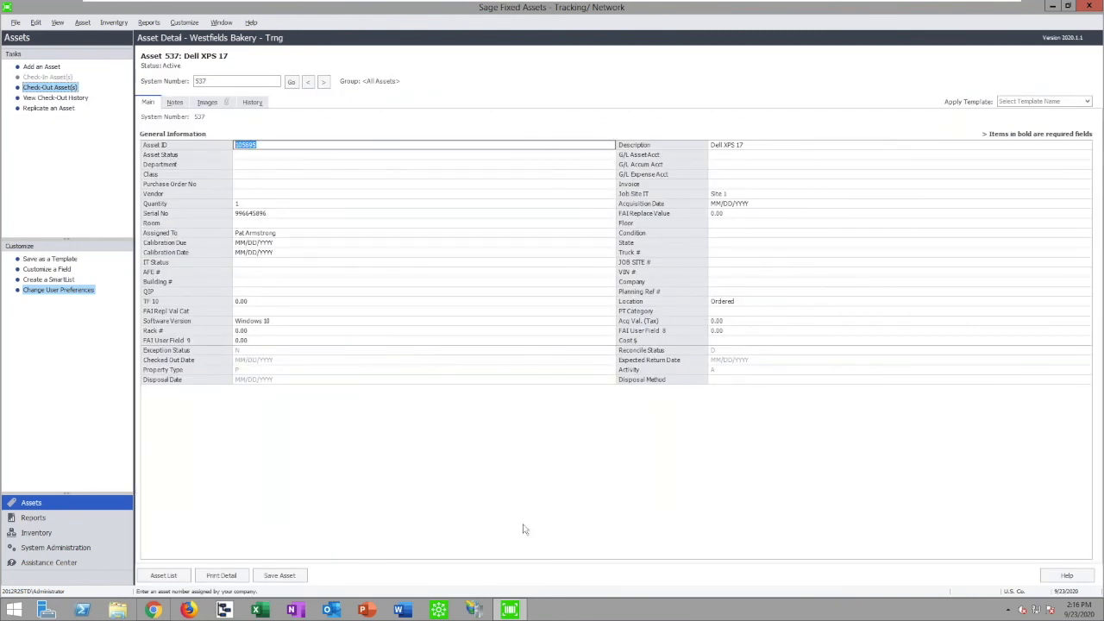
left_click(52, 532)
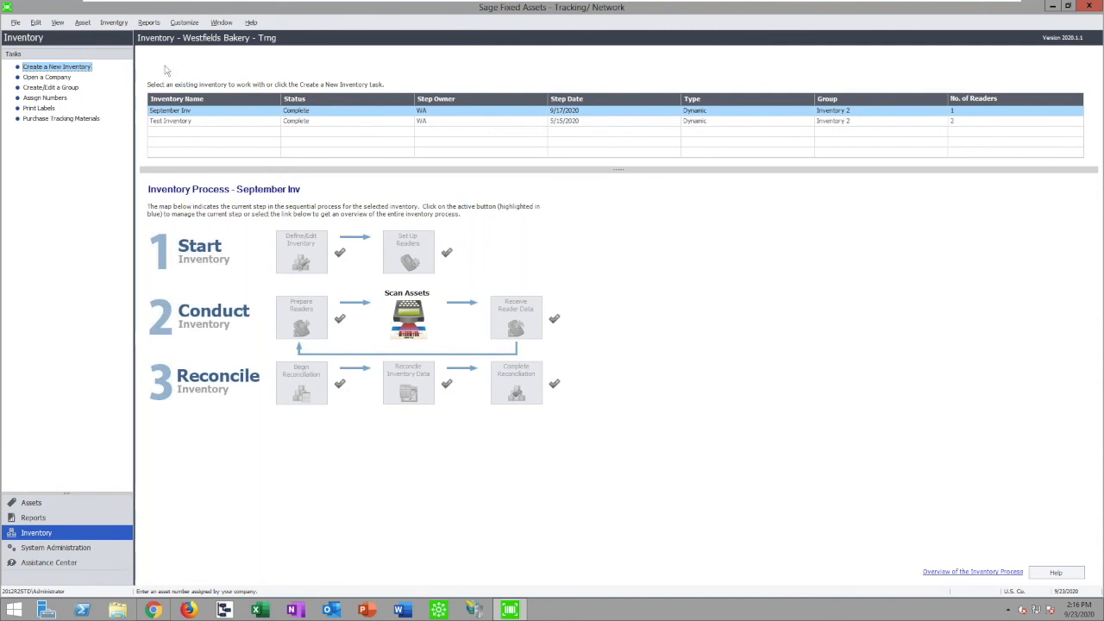
Preview the Reconciliation report for the Inventory 2 group of assets.
left_click(149, 22)
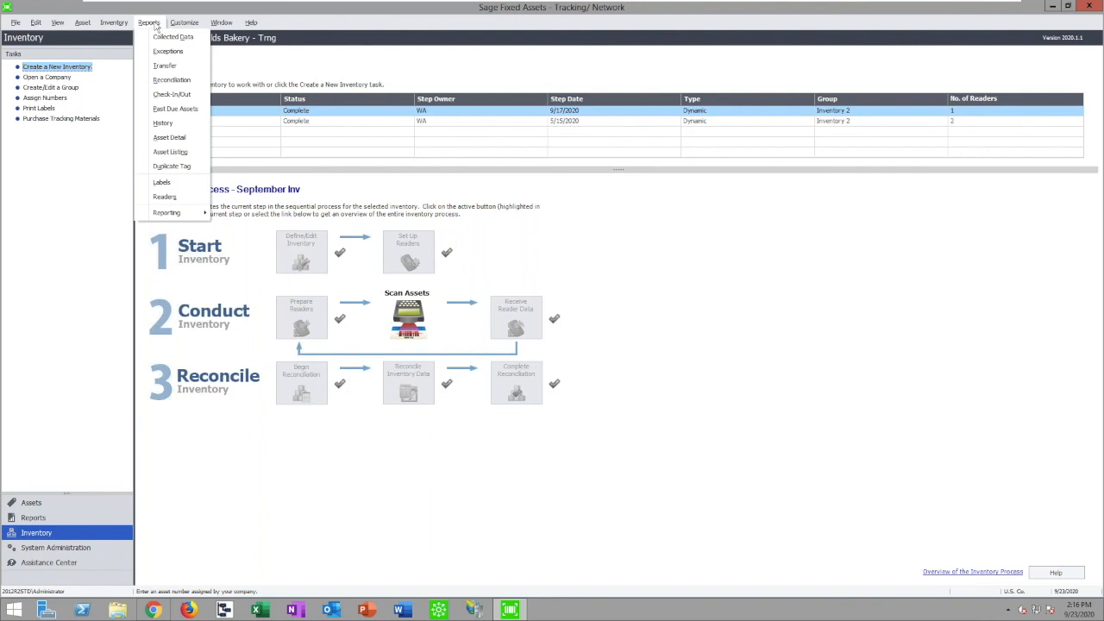
left_click(176, 81)
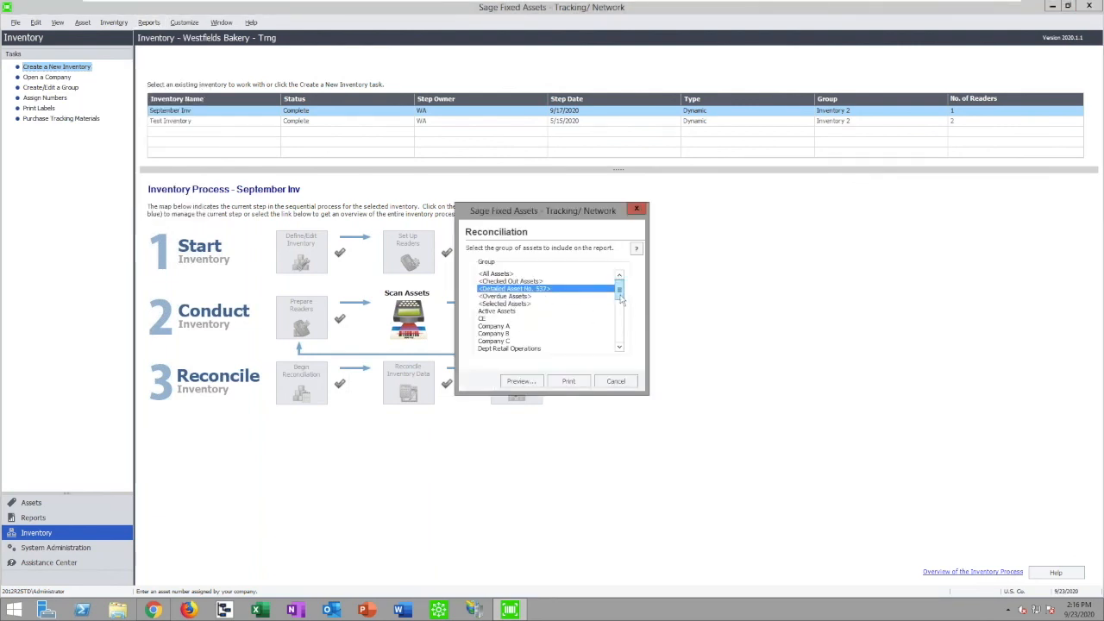
left_click_drag(622, 297, 622, 320)
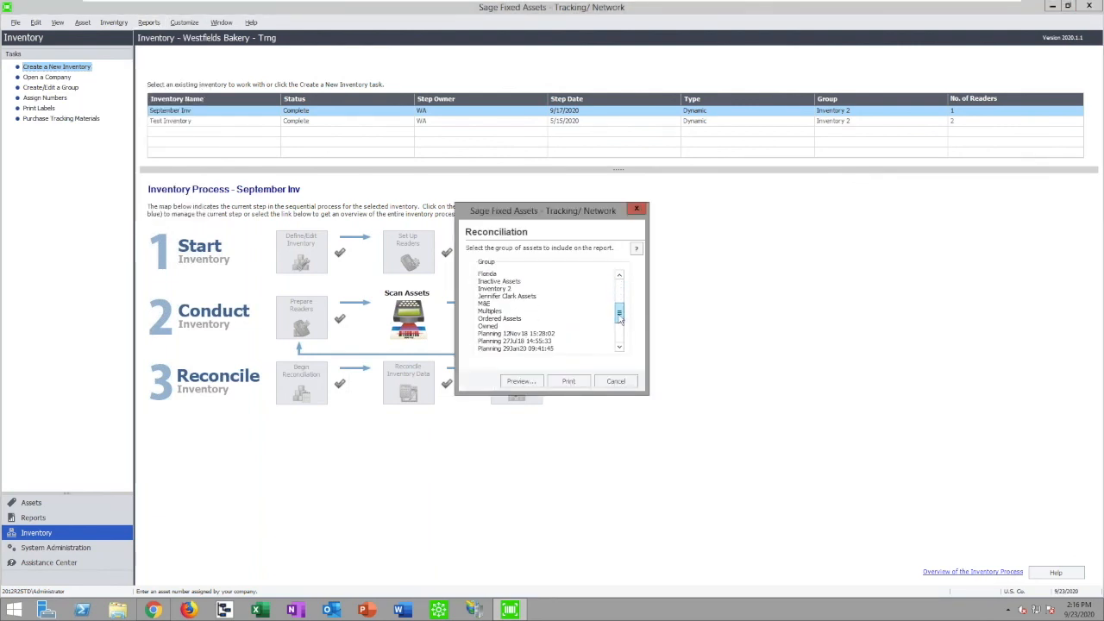
left_click(507, 289)
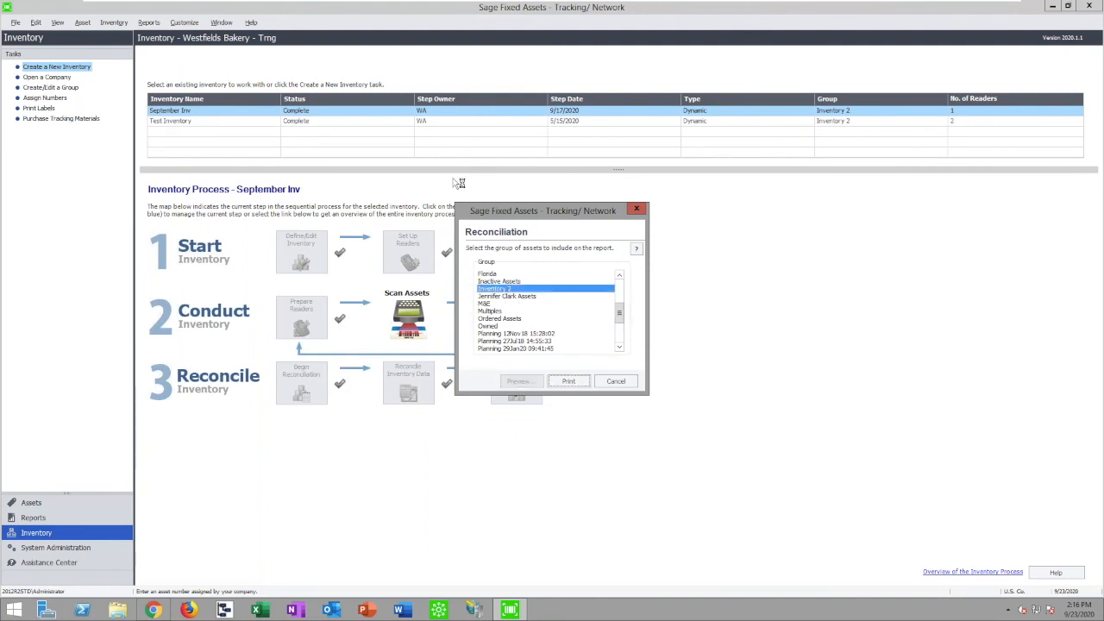
key("Return")
double_click(552, 149)
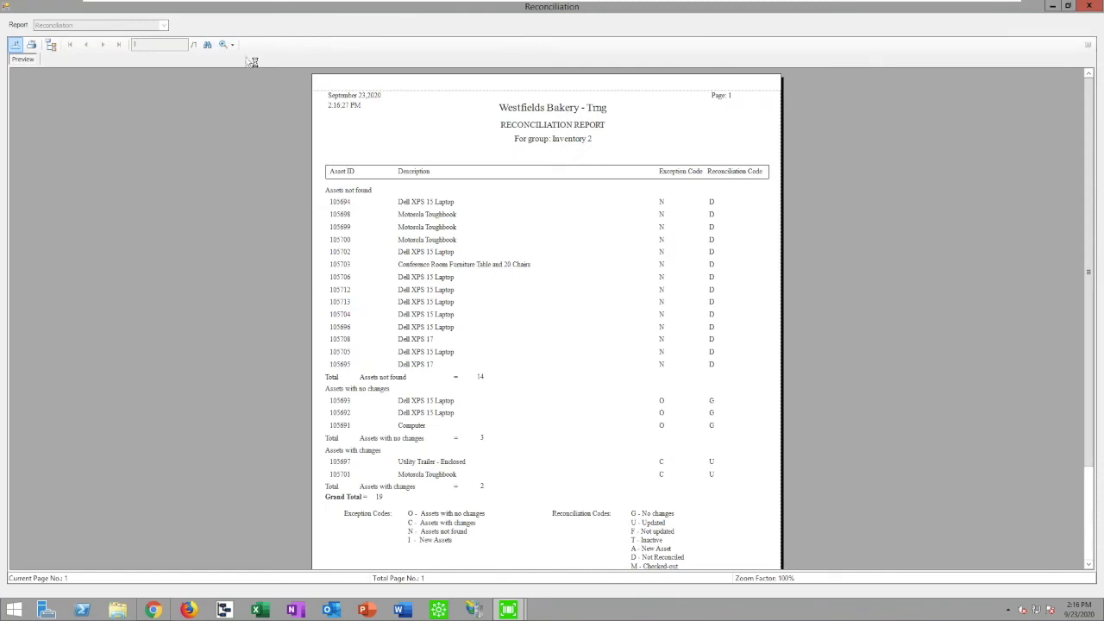
Read the reconciliation report's assets and codes at 200% zoom, and close the report and its setup dialog.
left_click(228, 44)
left_click(252, 112)
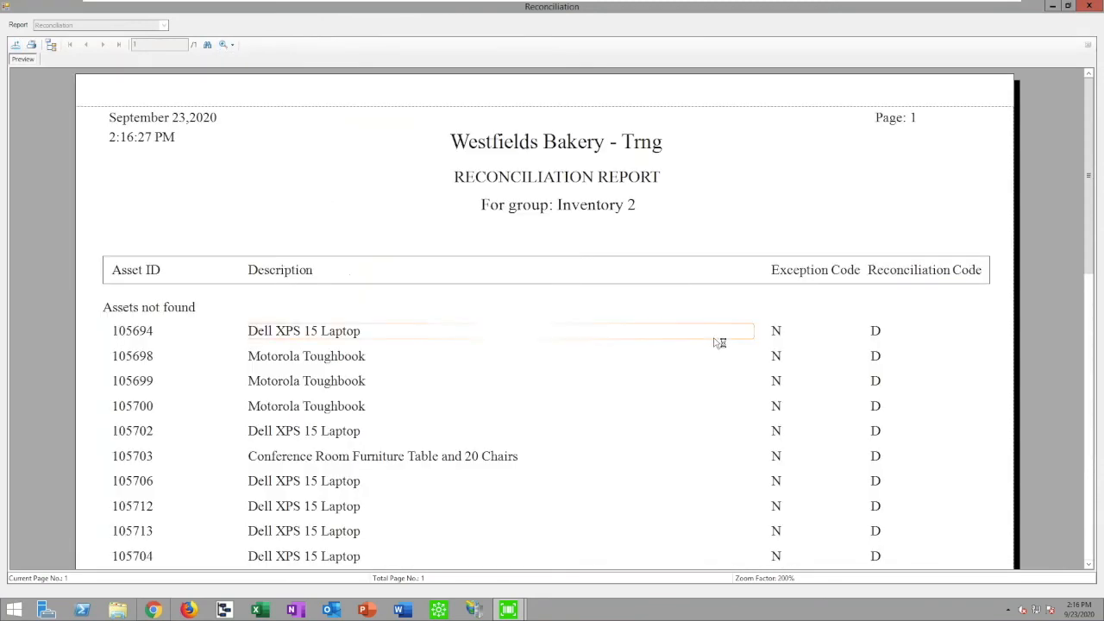
scroll(721, 343, "down", 3)
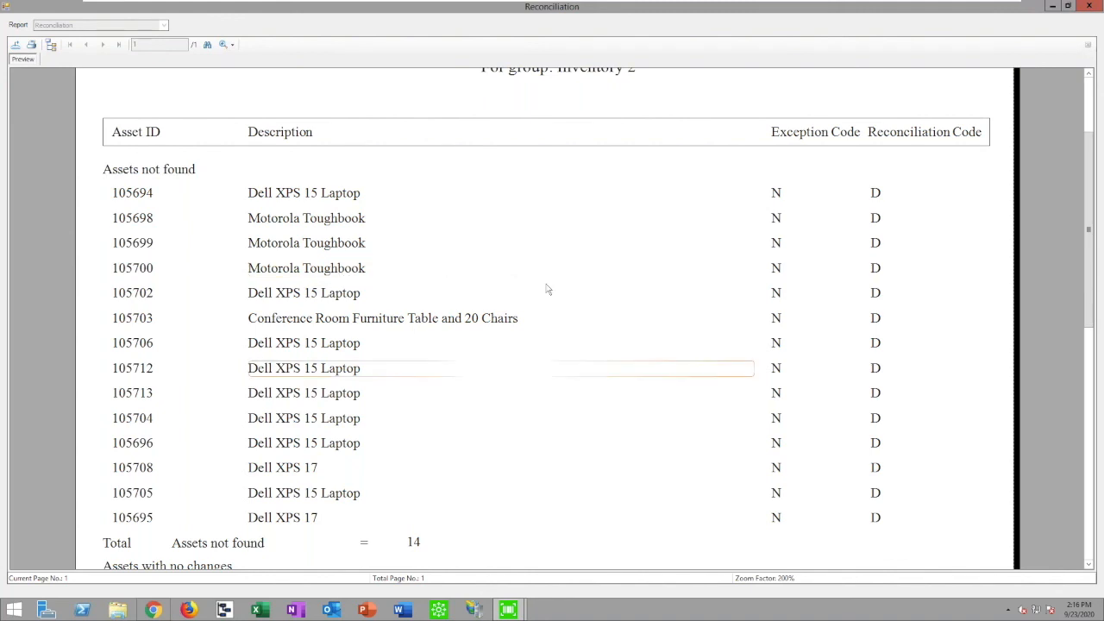
key("Escape")
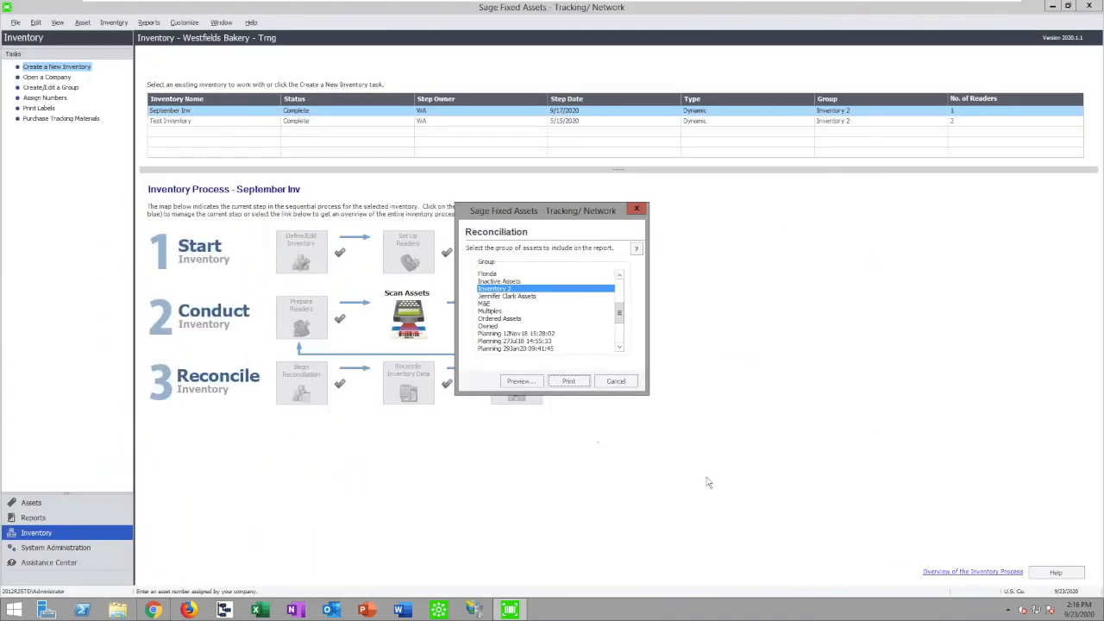
left_click(616, 381)
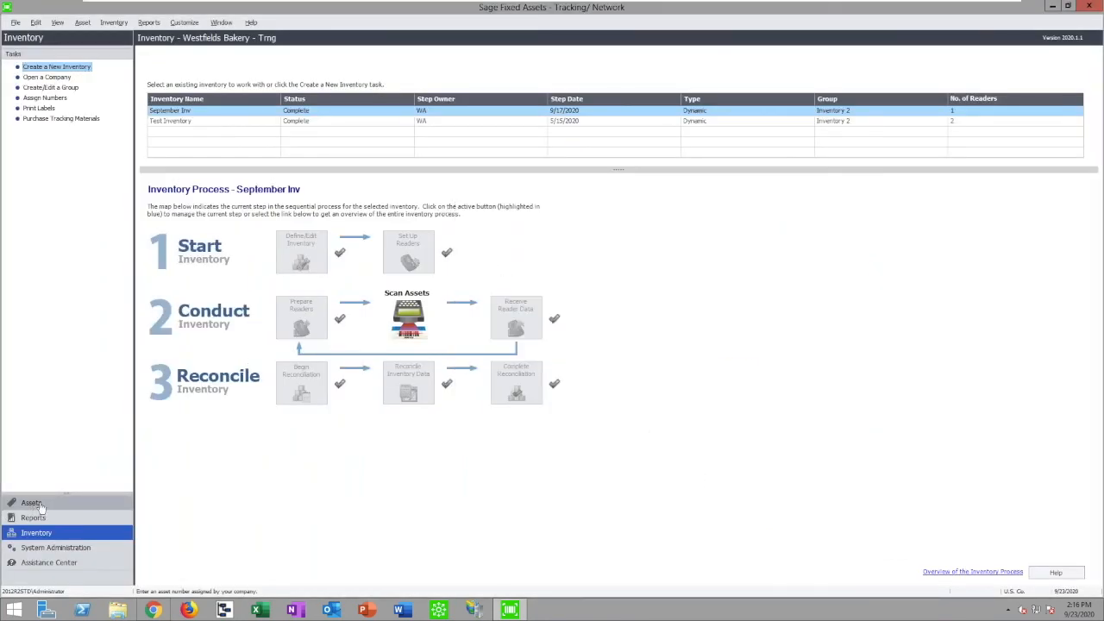
Return to the asset detail, close the Tracking module, and launch Sage Fixed Assets Planning - Network.
left_click(32, 503)
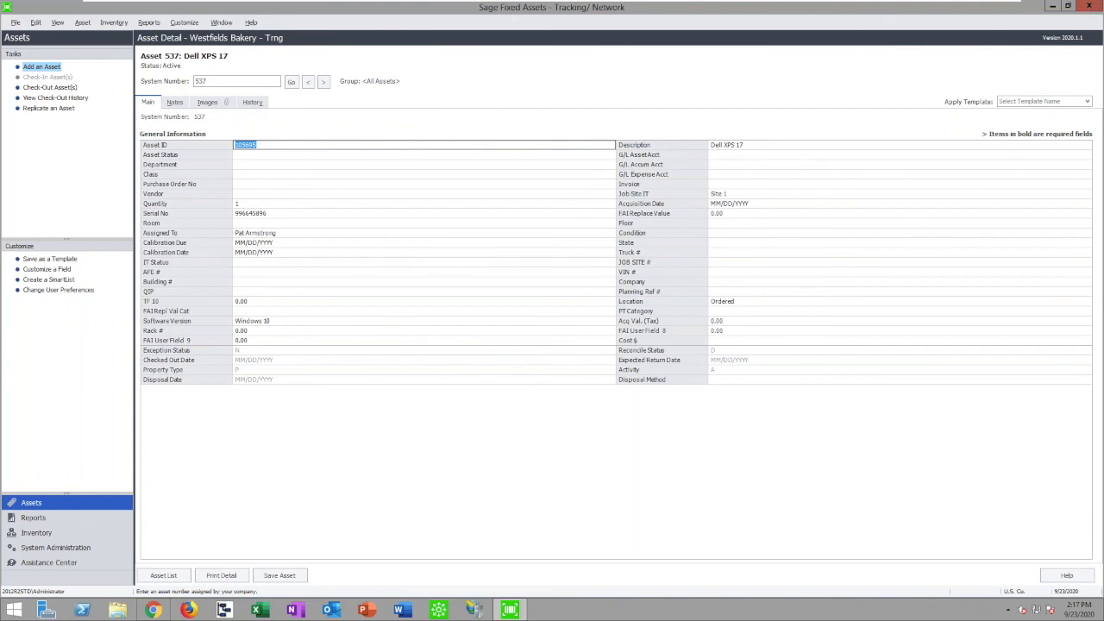
left_click(1089, 6)
double_click(22, 207)
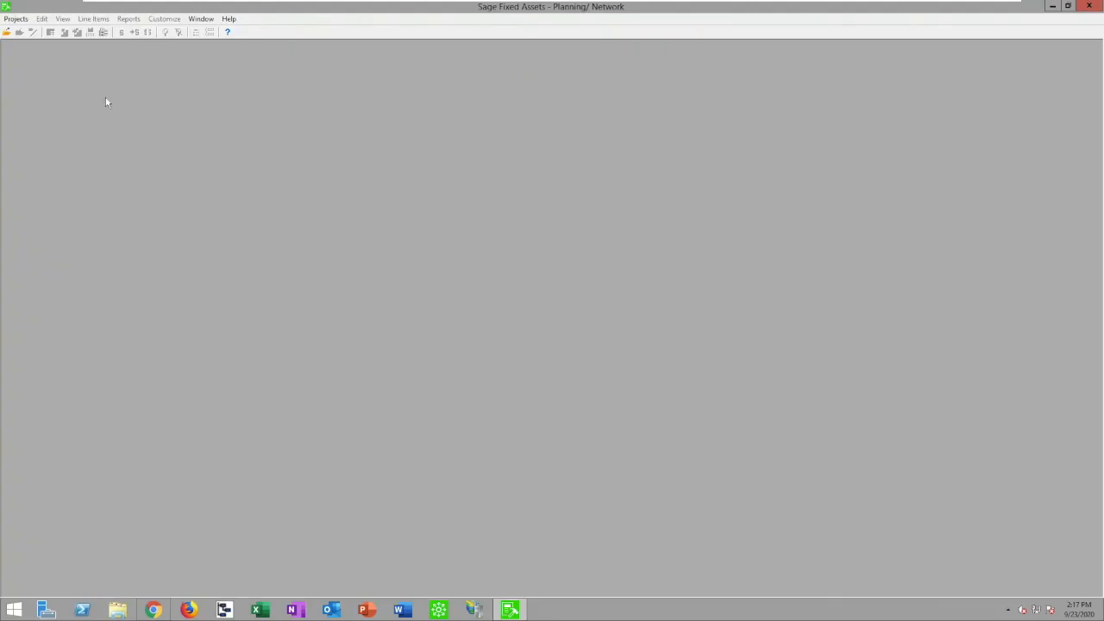
Open Sample Project #1 and dismiss its Project Snapshot after viewing it.
left_click(16, 18)
left_click(38, 46)
left_click(459, 276)
left_click(449, 369)
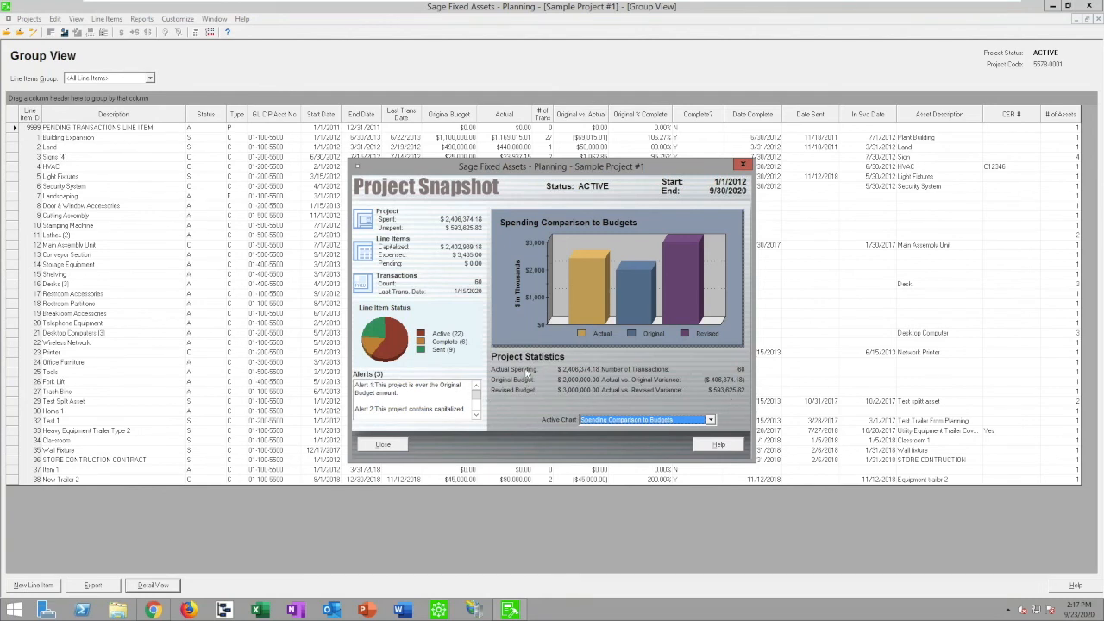
left_click(385, 445)
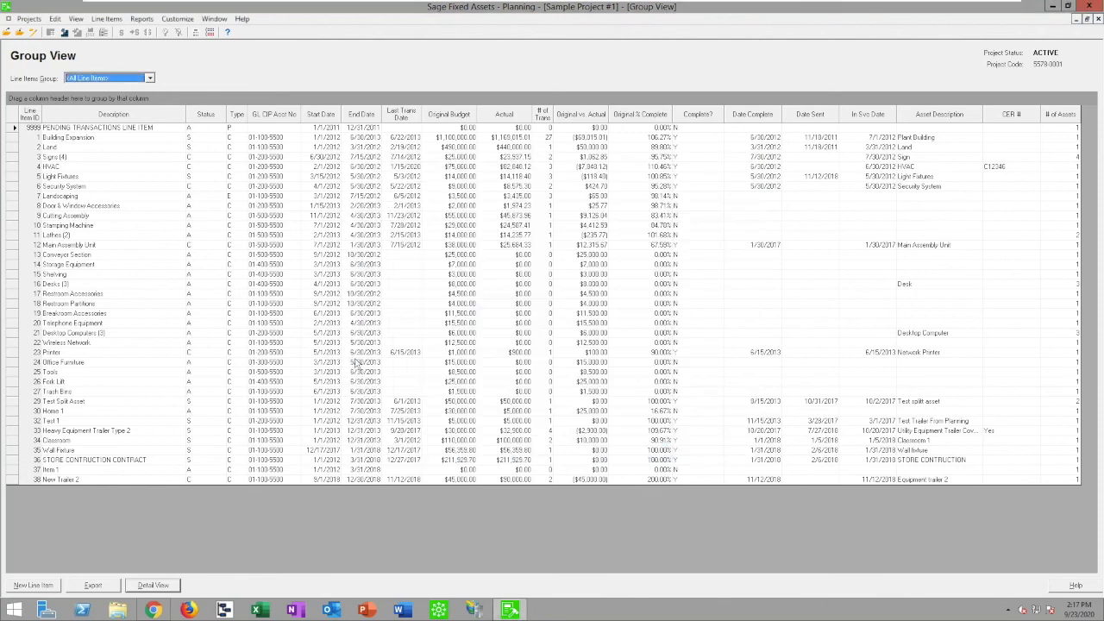
Check the original and revised budget of Sample Project #1 in the project's properties, and cancel without changes.
left_click(28, 19)
left_click(64, 75)
left_click(447, 341)
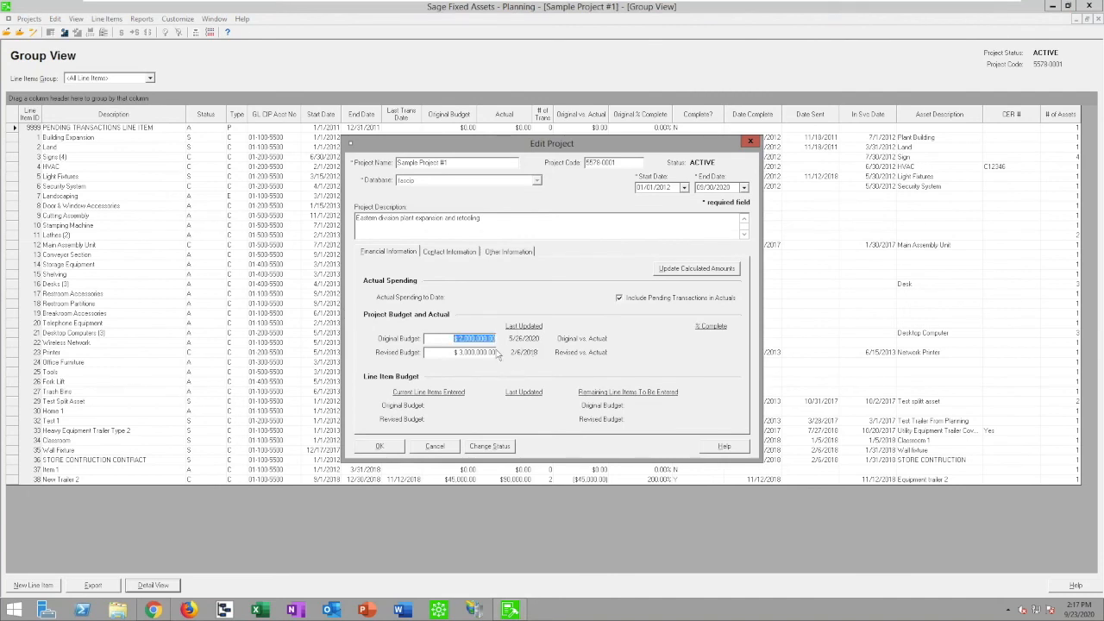
left_click(453, 353)
left_click(435, 447)
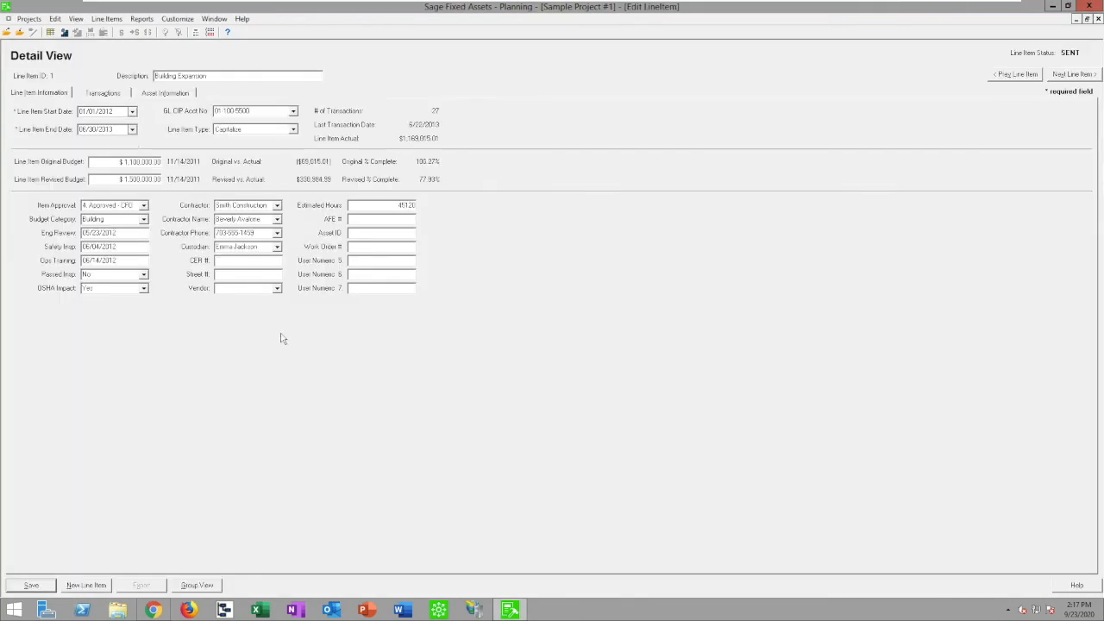
Review the Building Expansion line item's budget and its first Progress Billing transaction, and return to the group view.
left_click(105, 162)
left_click(107, 94)
double_click(418, 168)
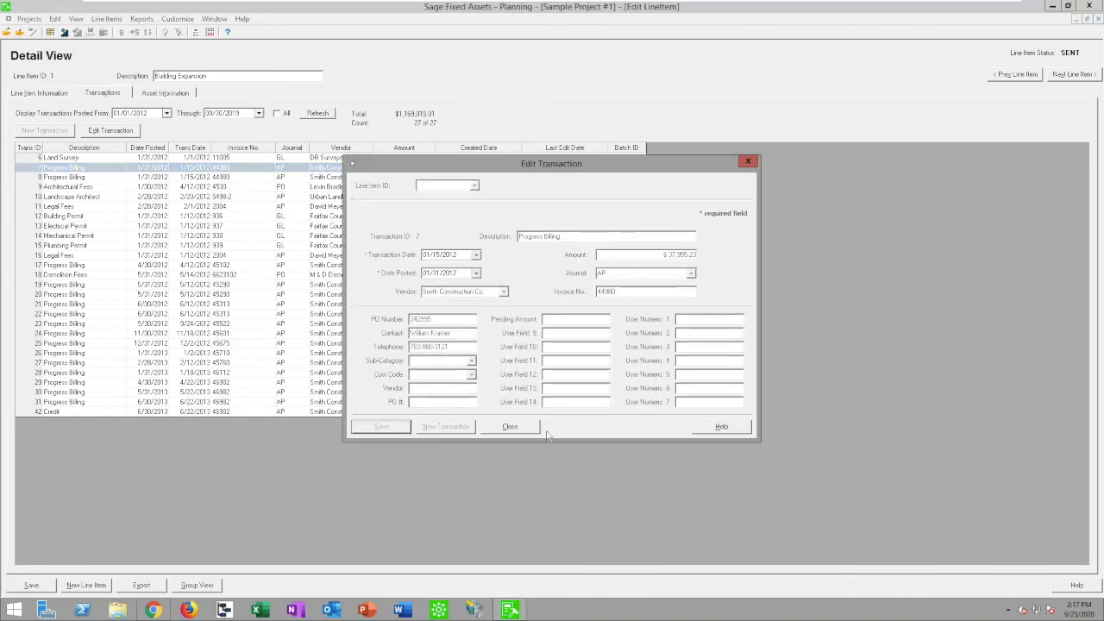
left_click(509, 427)
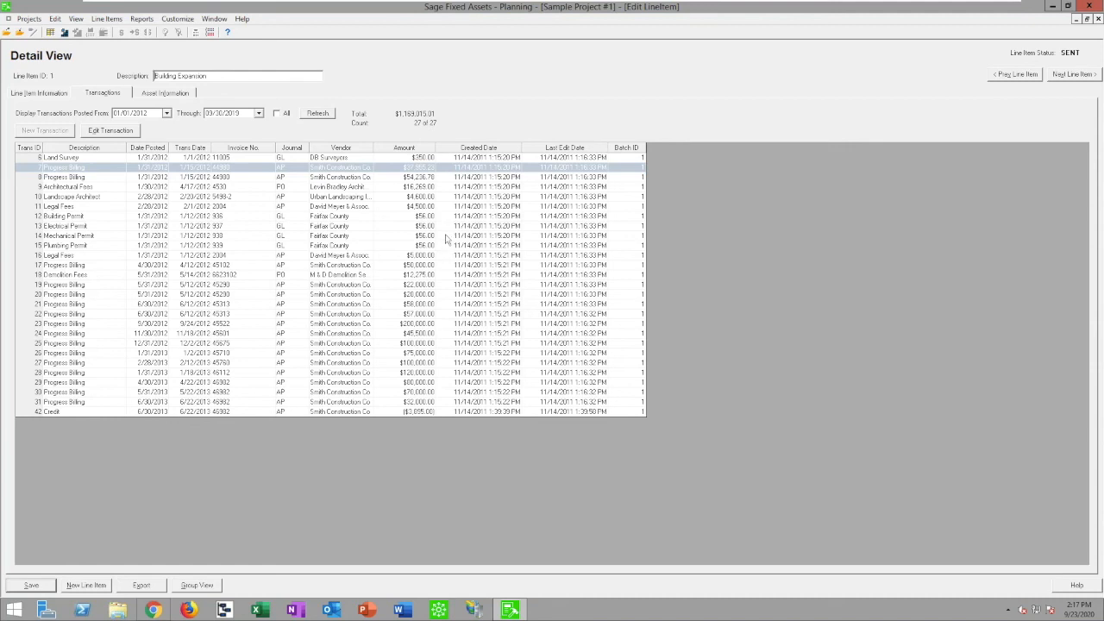
left_click(30, 93)
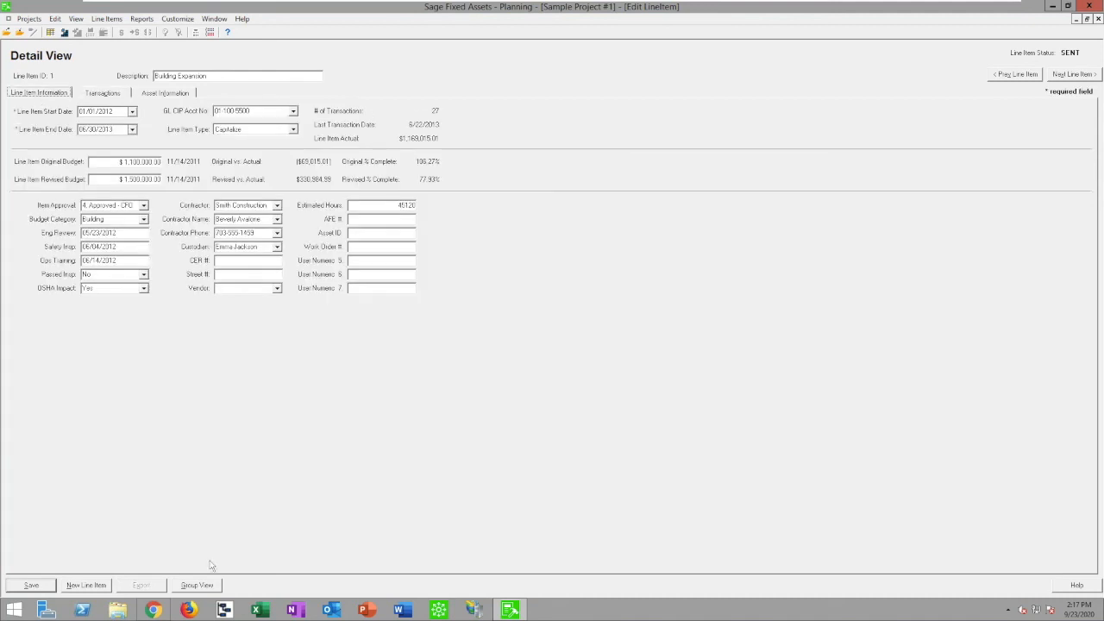
left_click(196, 586)
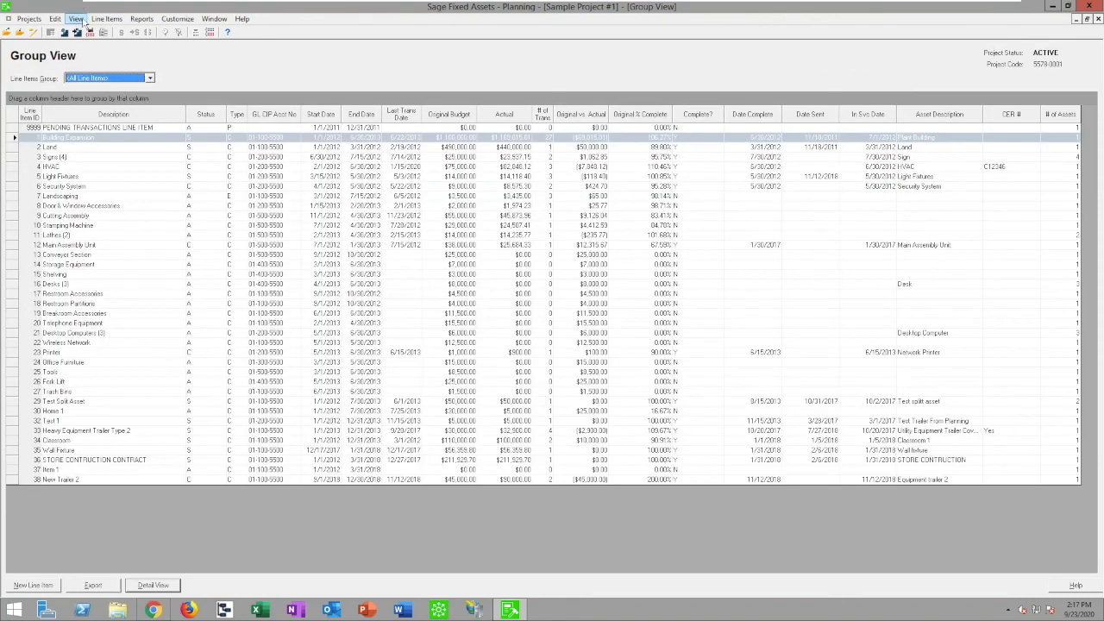
Open Create Assets for Sample Project #1 and examine the completed line items available for sending, from Signs (4) to New Trailer 2.
left_click(118, 20)
left_click(134, 150)
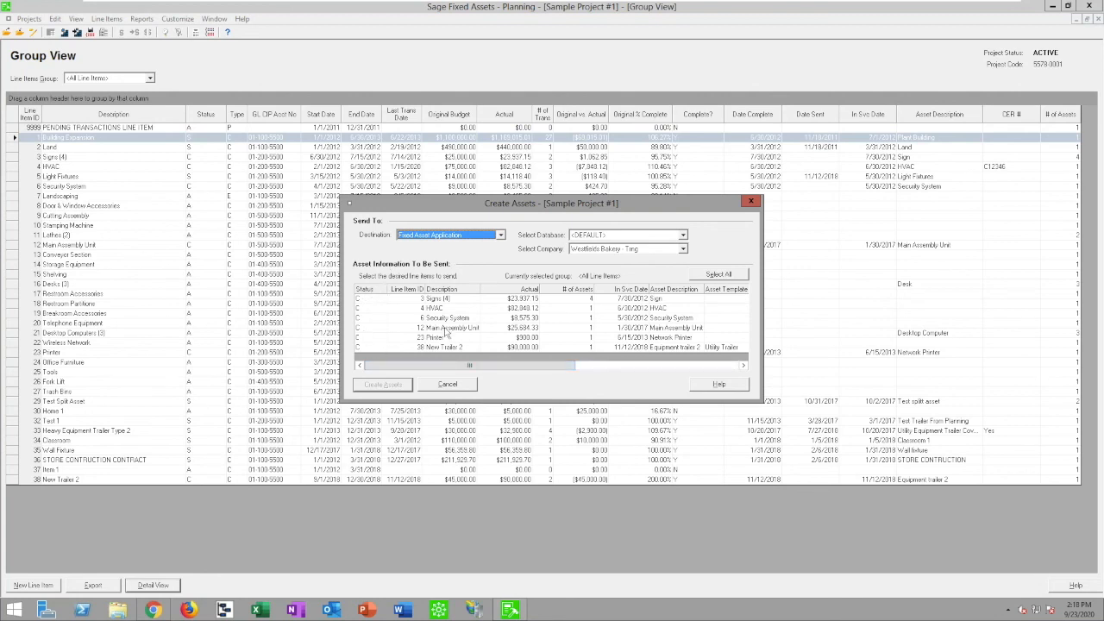
left_click(572, 301)
left_click(574, 309)
left_click(573, 318)
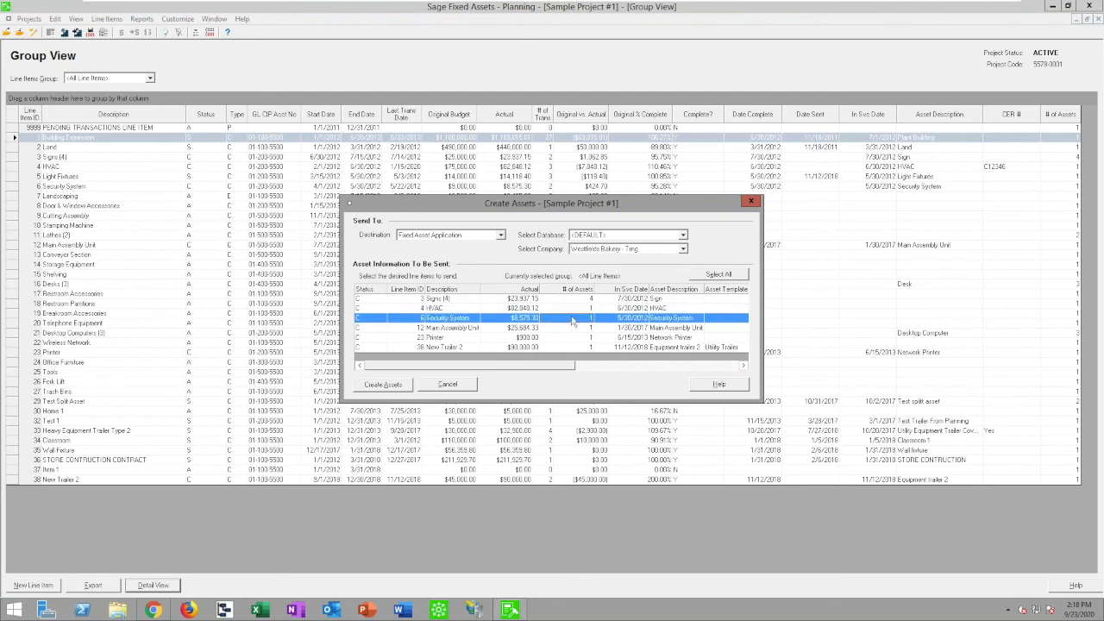
left_click(569, 338)
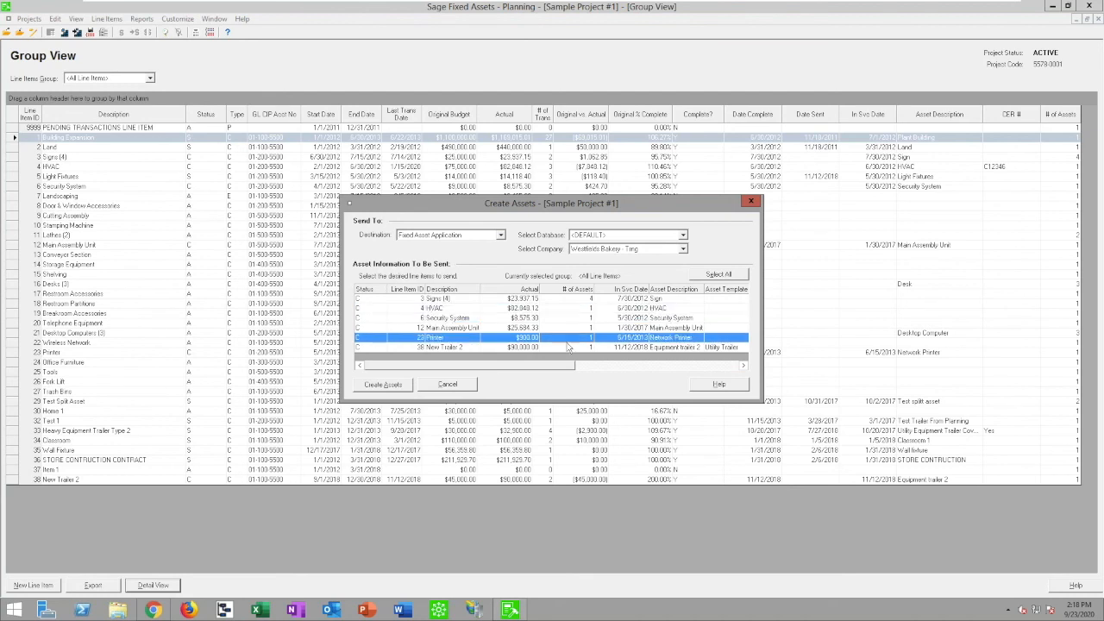
left_click(561, 300)
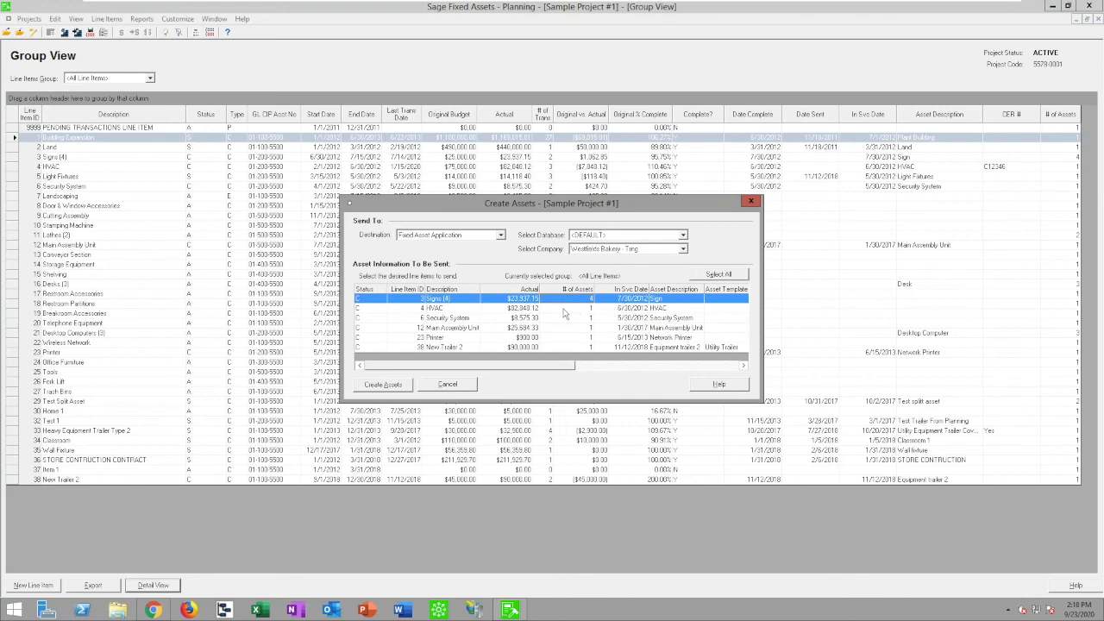
left_click(569, 310)
left_click(570, 318)
left_click(568, 329)
left_click(564, 347)
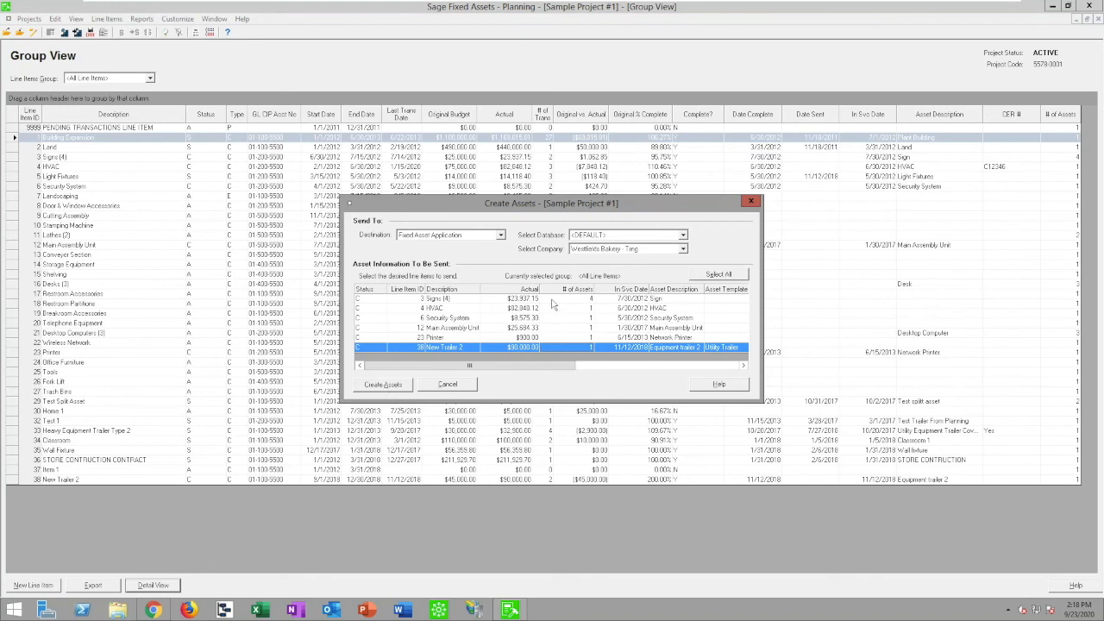
Try selecting line items Security System through New Trailer 2 with Holdings LLC as the destination company, and cancel the asset creation.
left_click(551, 300)
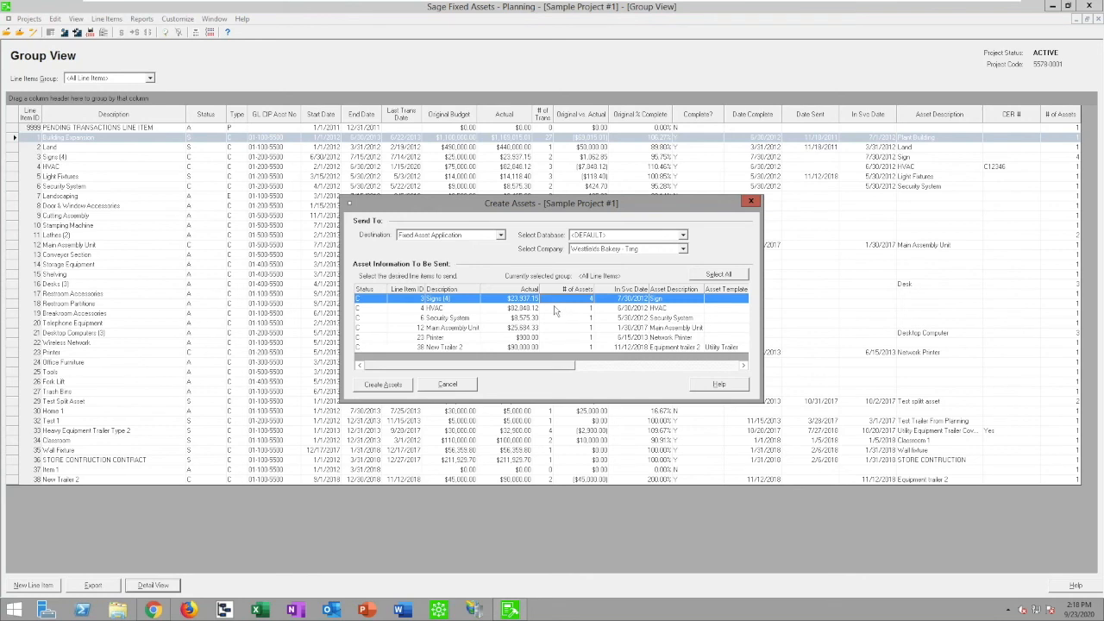
left_click(555, 309, "ctrl")
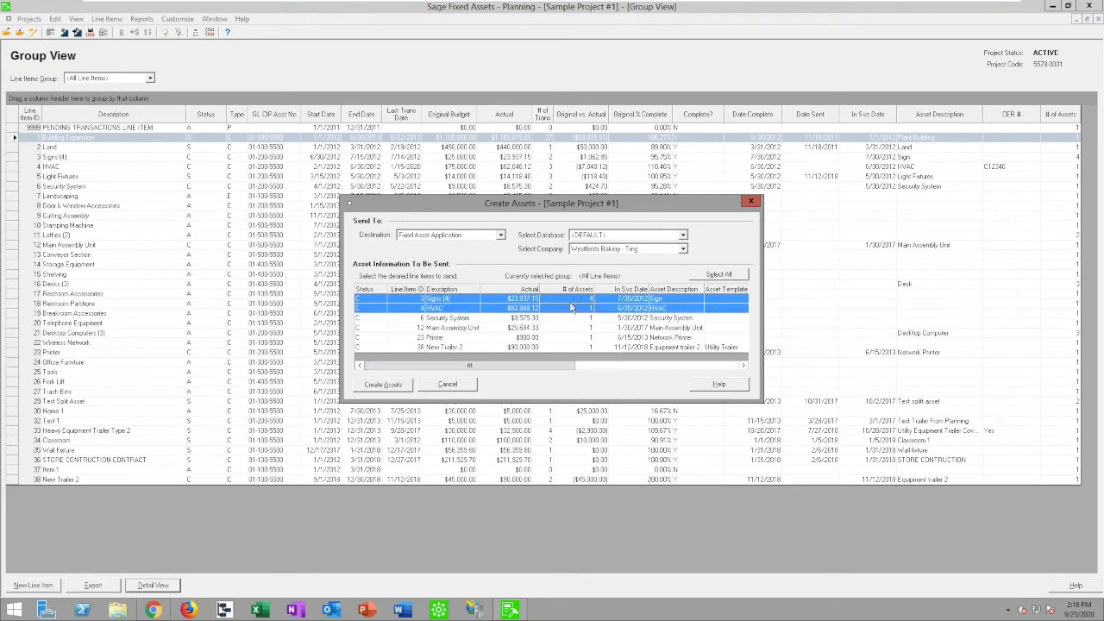
left_click(542, 318)
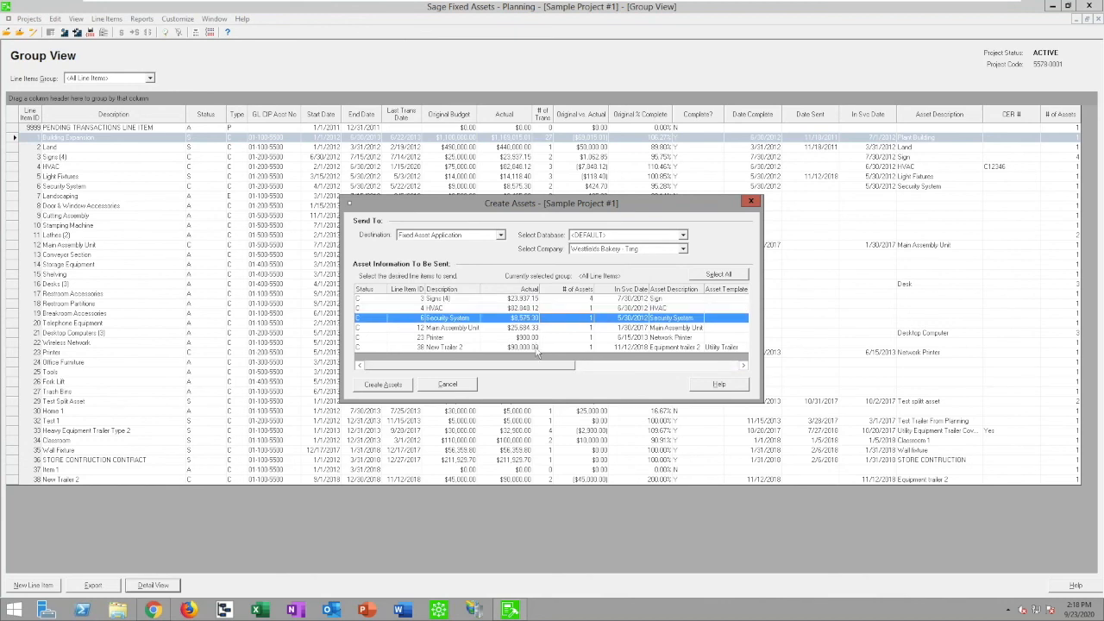
left_click(537, 348, "shift")
left_click(683, 250)
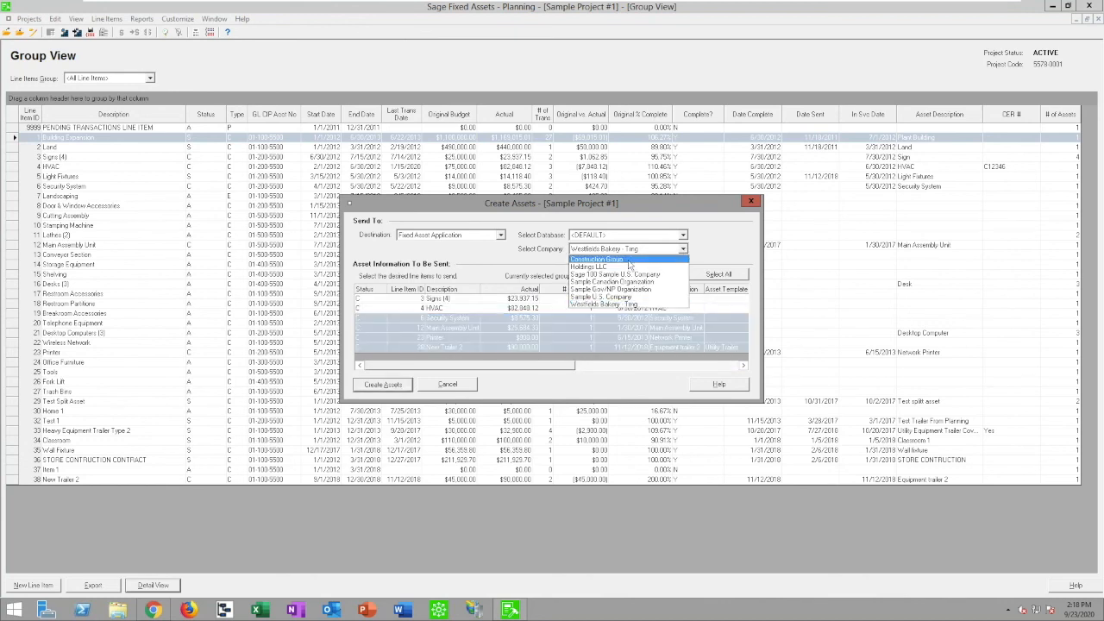
left_click(623, 267)
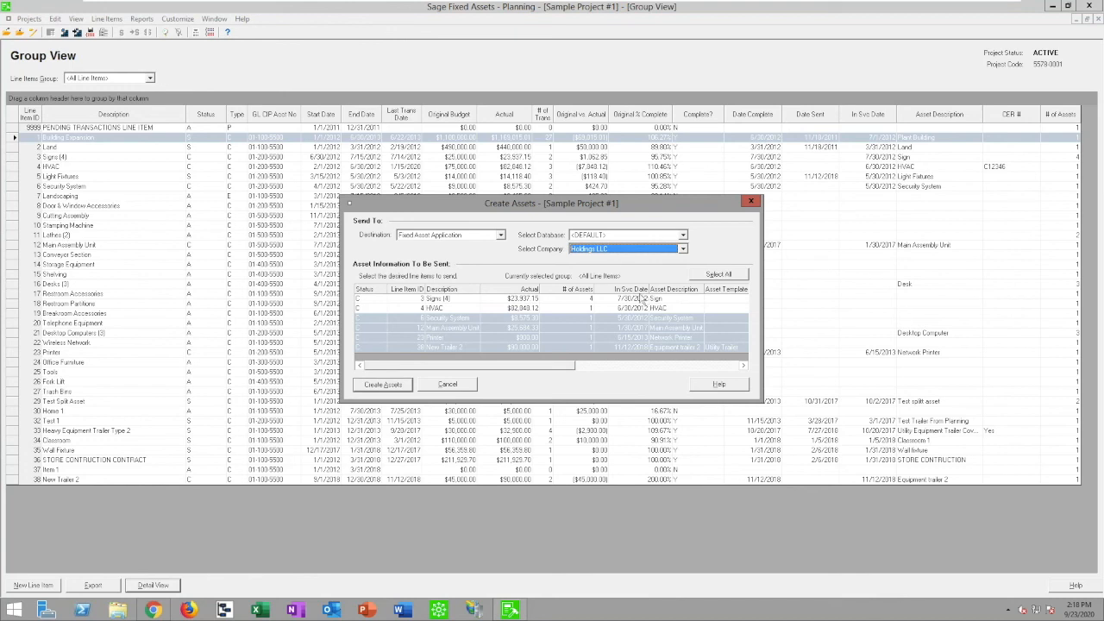
left_click(451, 386)
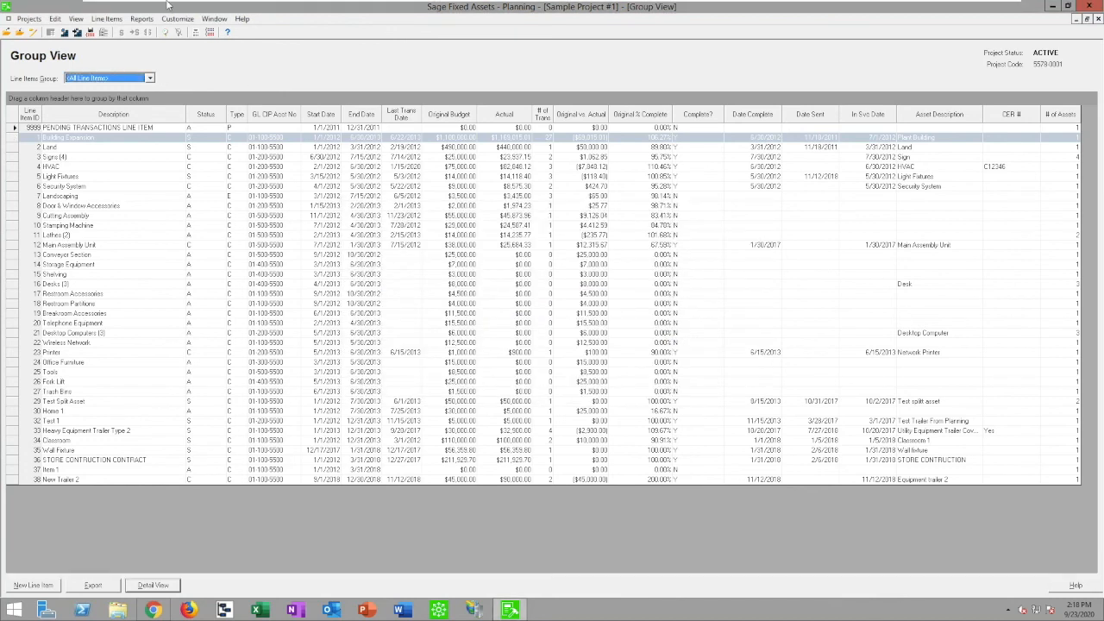
Run the Consolidated Line Item Summary report including Sample Project #2 and Xpress Car Wash #327, with subtotals and totals only.
left_click(142, 19)
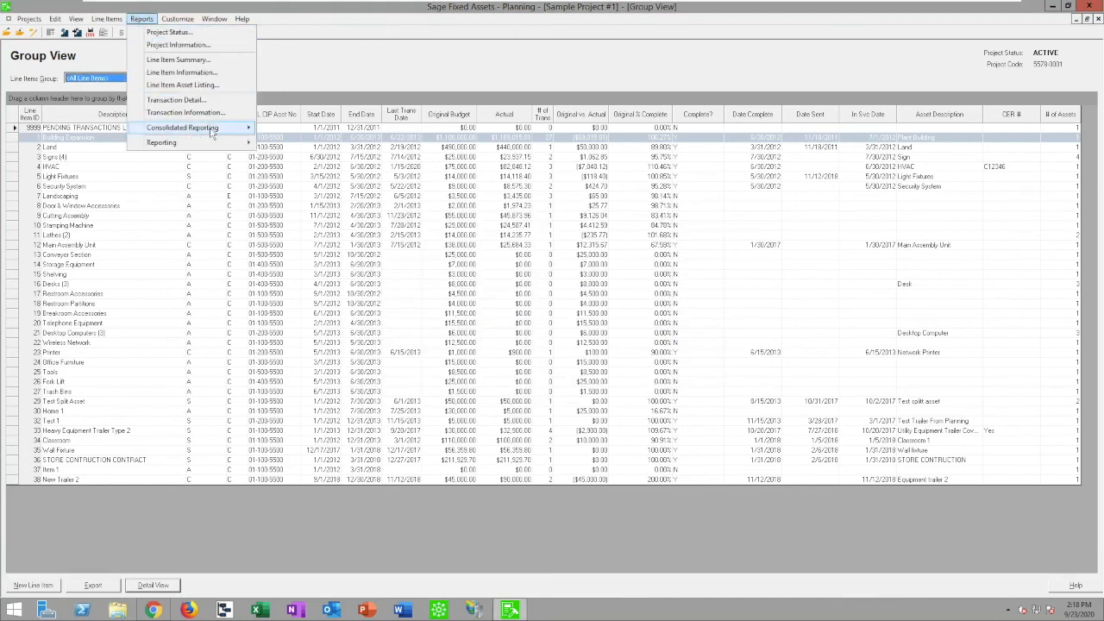
mouse_move(211, 132)
left_click(305, 155)
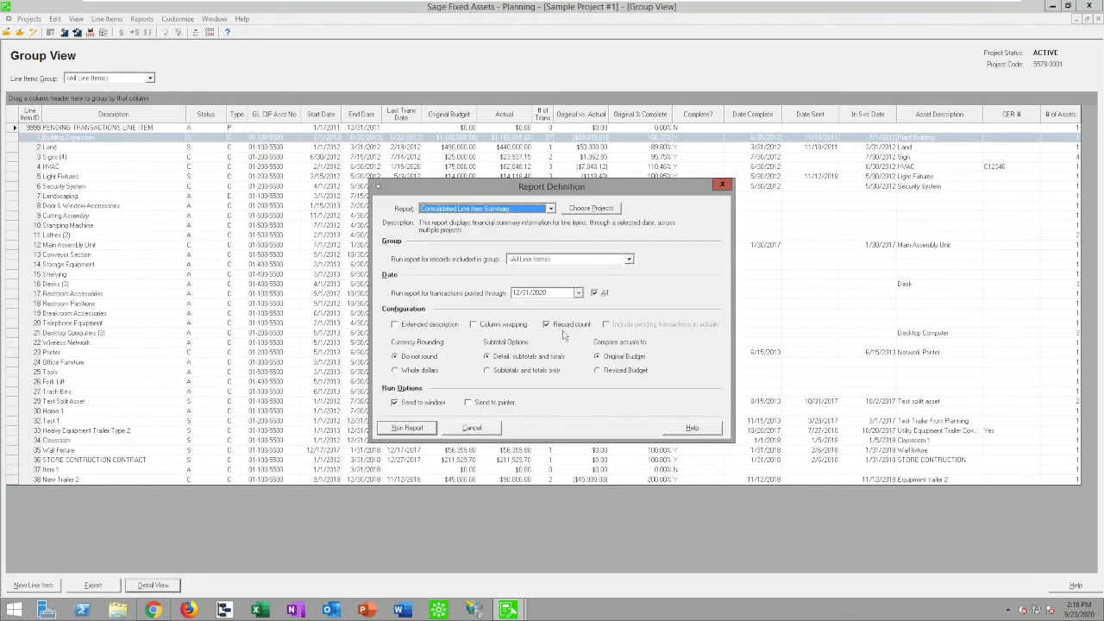
left_click(607, 210)
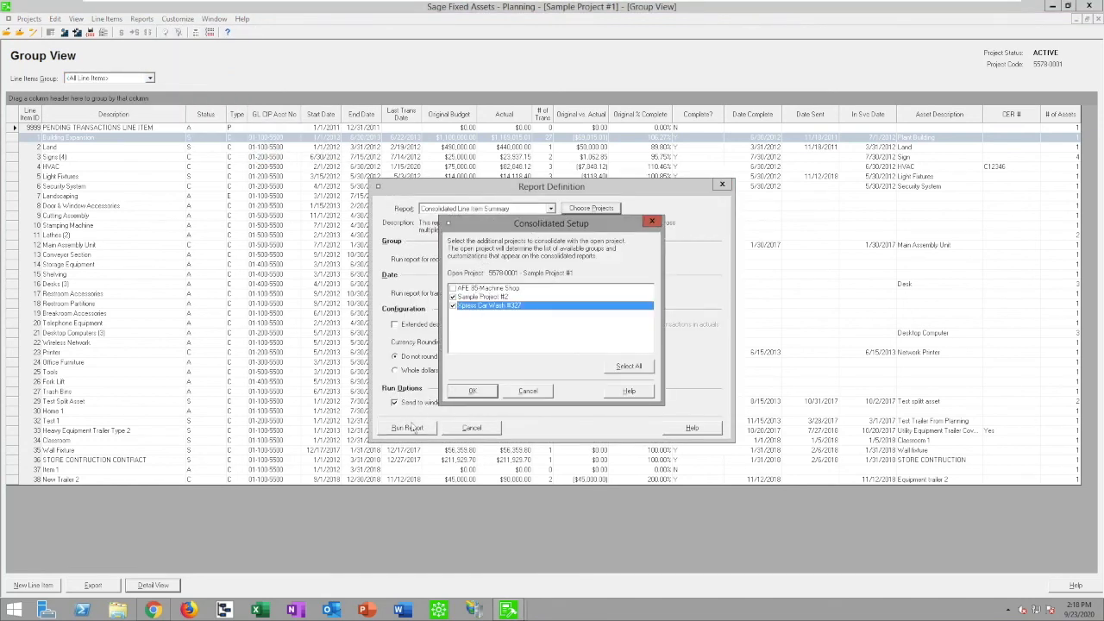
left_click(471, 391)
left_click(490, 371)
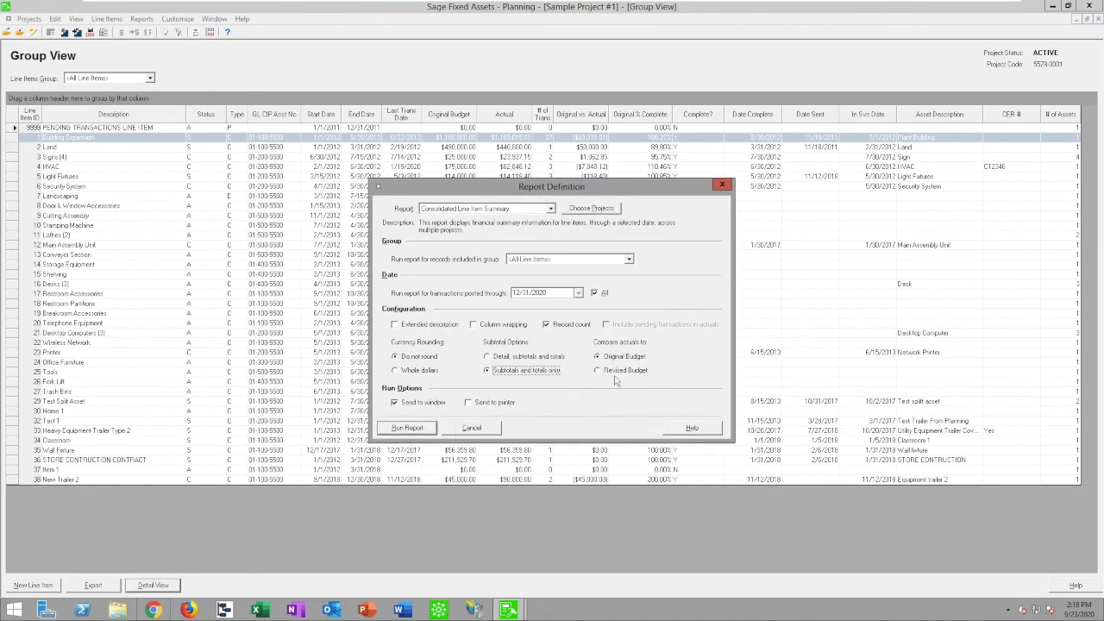
left_click(411, 429)
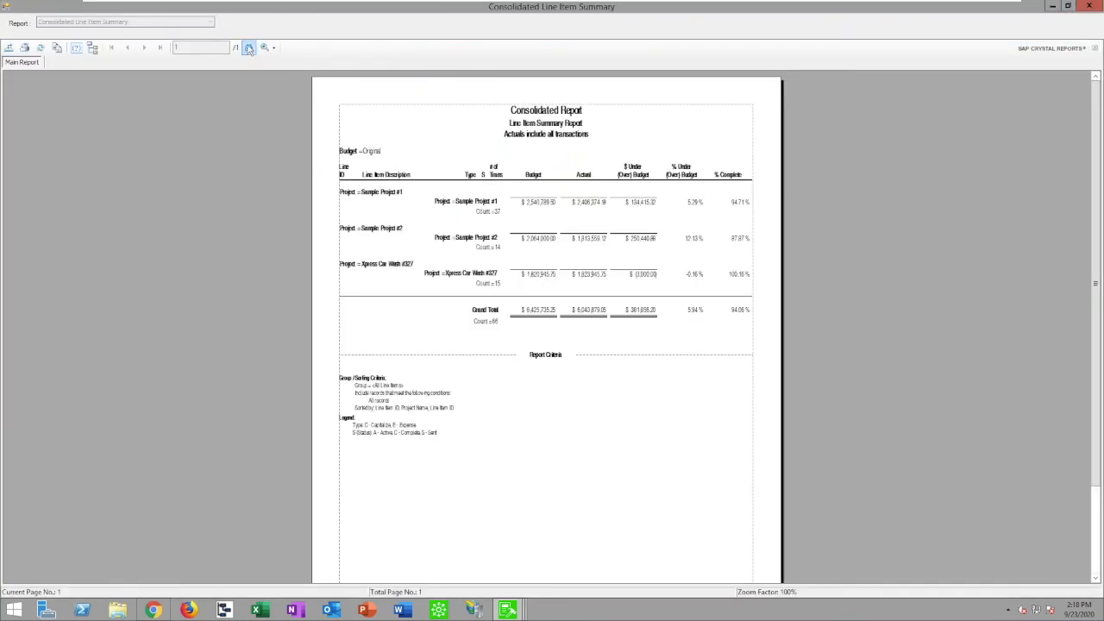
Zoom the Consolidated Line Item Summary to 200%, drill into Sample Project #1, and review its line items' budgets against actuals.
left_click(273, 48)
left_click(342, 138)
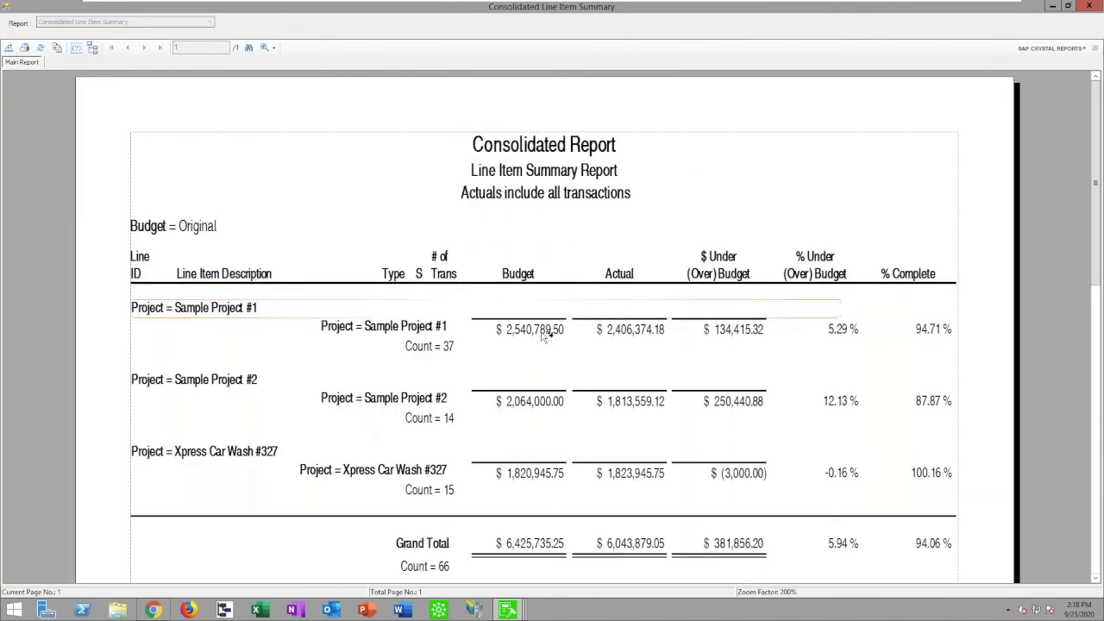
scroll(545, 330, "down", 1)
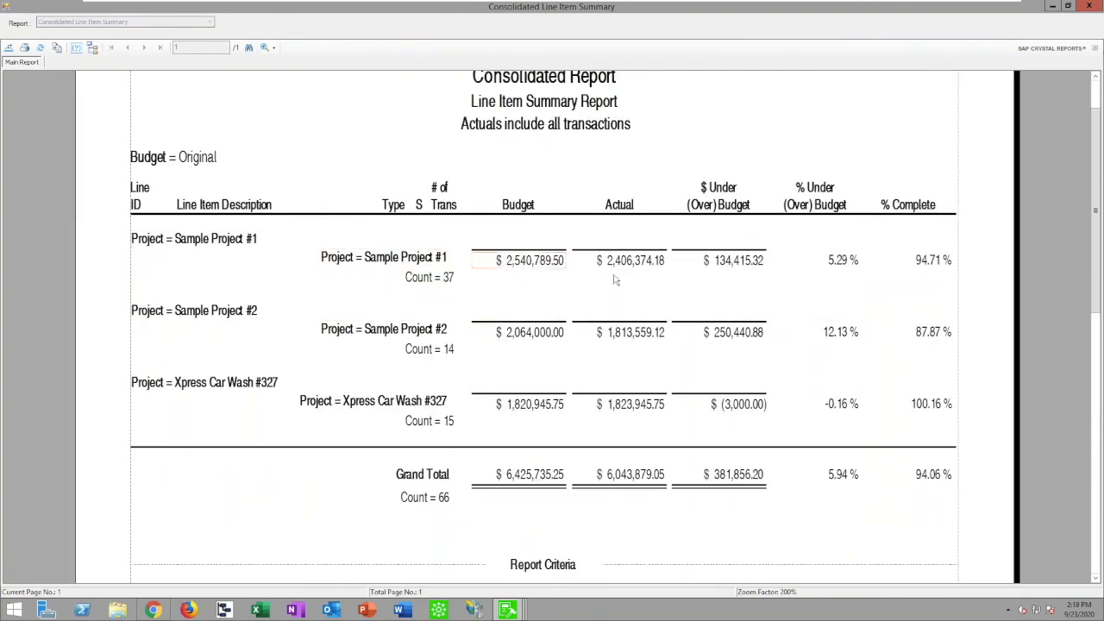
double_click(756, 259)
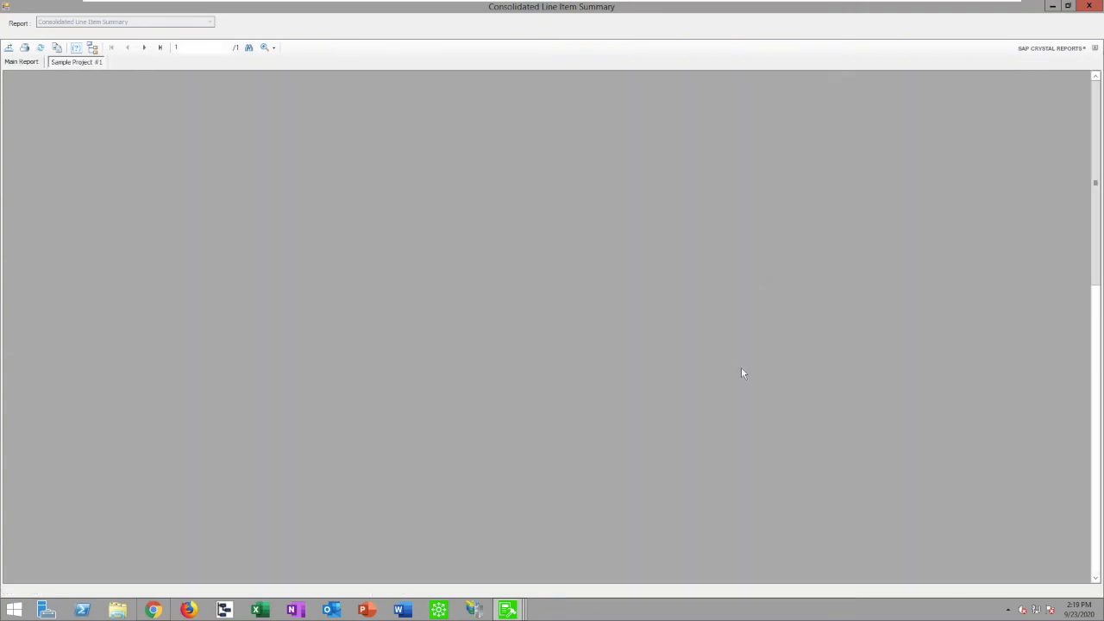
scroll(749, 380, "down", 3)
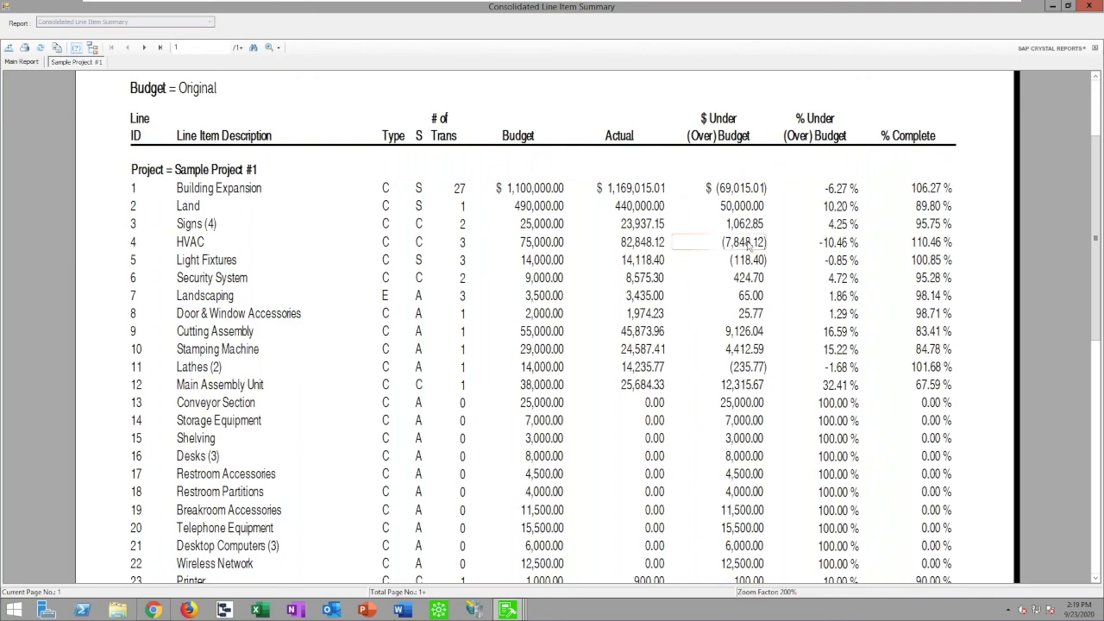
scroll(749, 244, "down", 8)
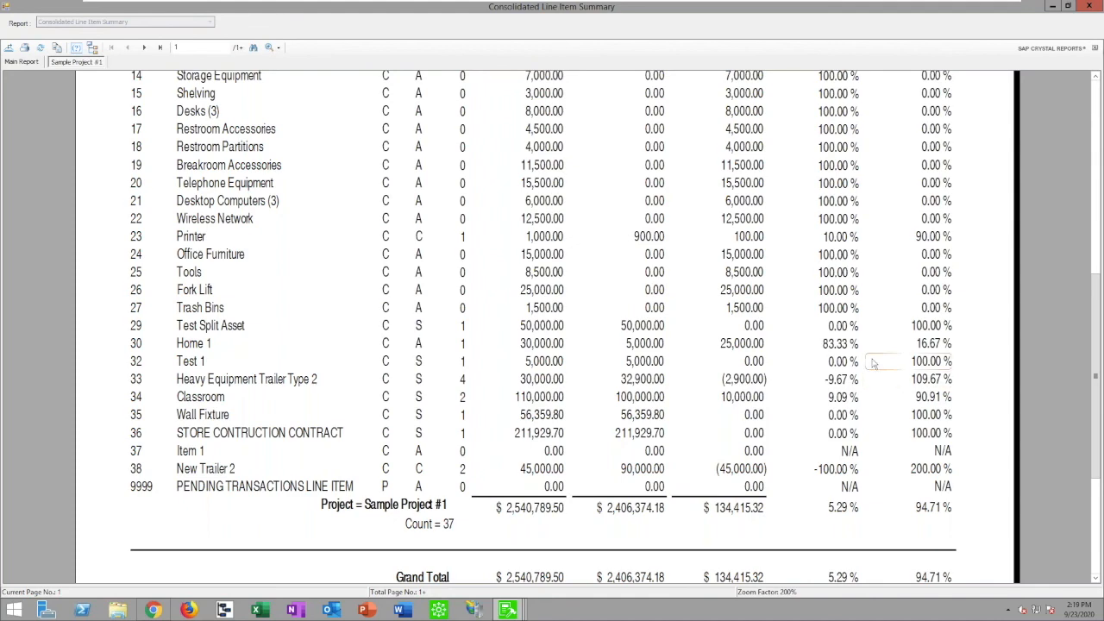
Close the consolidated report and the Planning module, and launch the network edition of the Depreciation module.
left_click(1089, 6)
left_click(489, 428)
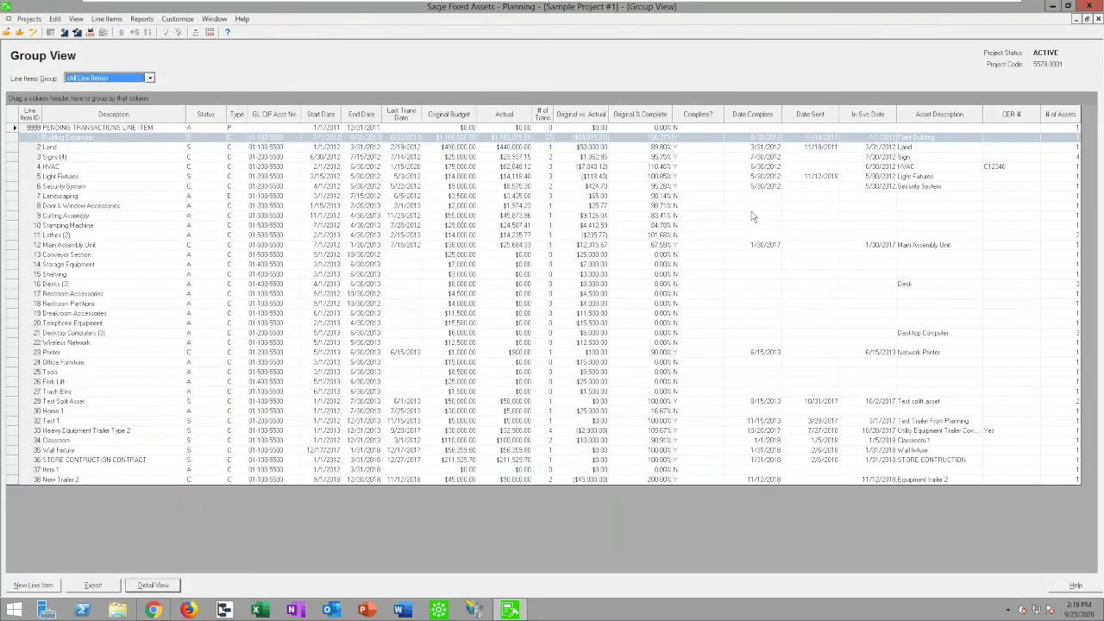
left_click(1092, 7)
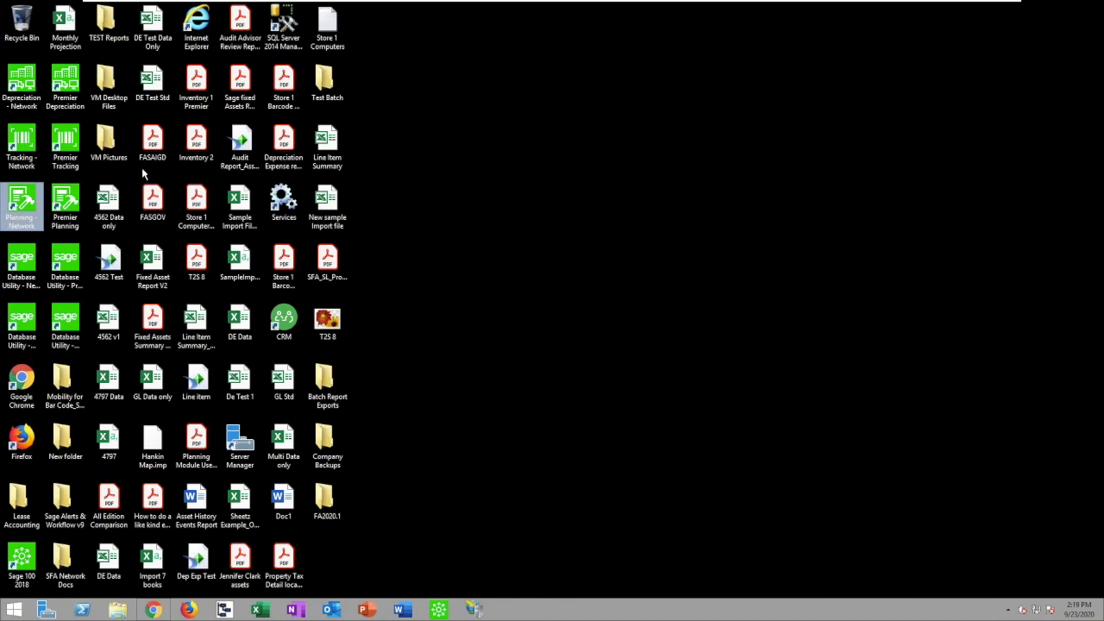
double_click(32, 102)
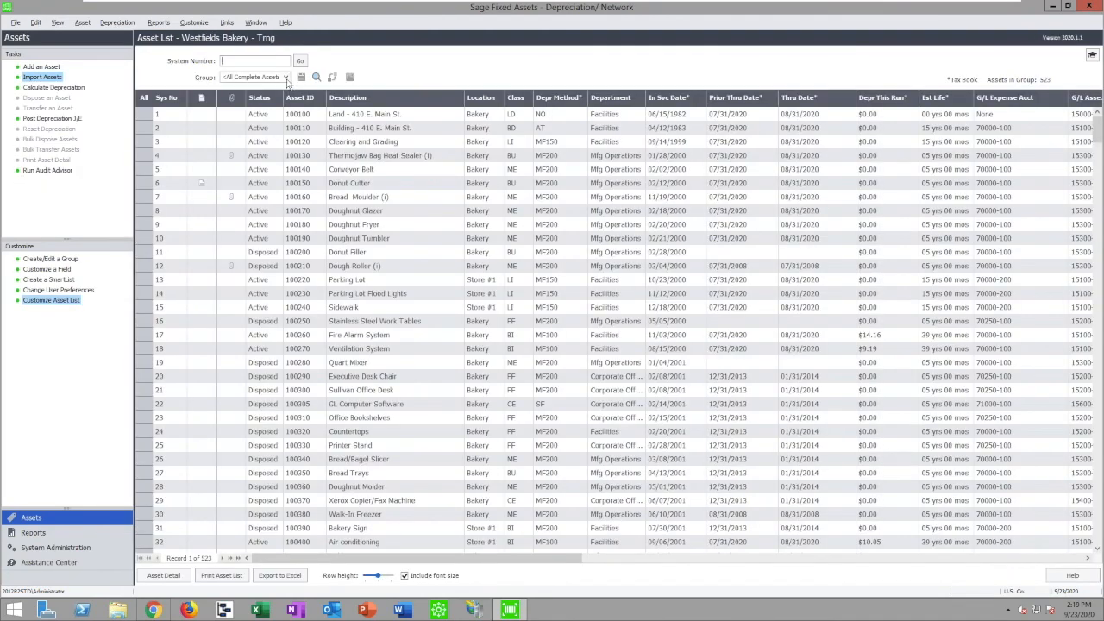
Filter the Westfields Bakery asset list by the group Planning 29Jan20 09:41:45.
left_click(286, 76)
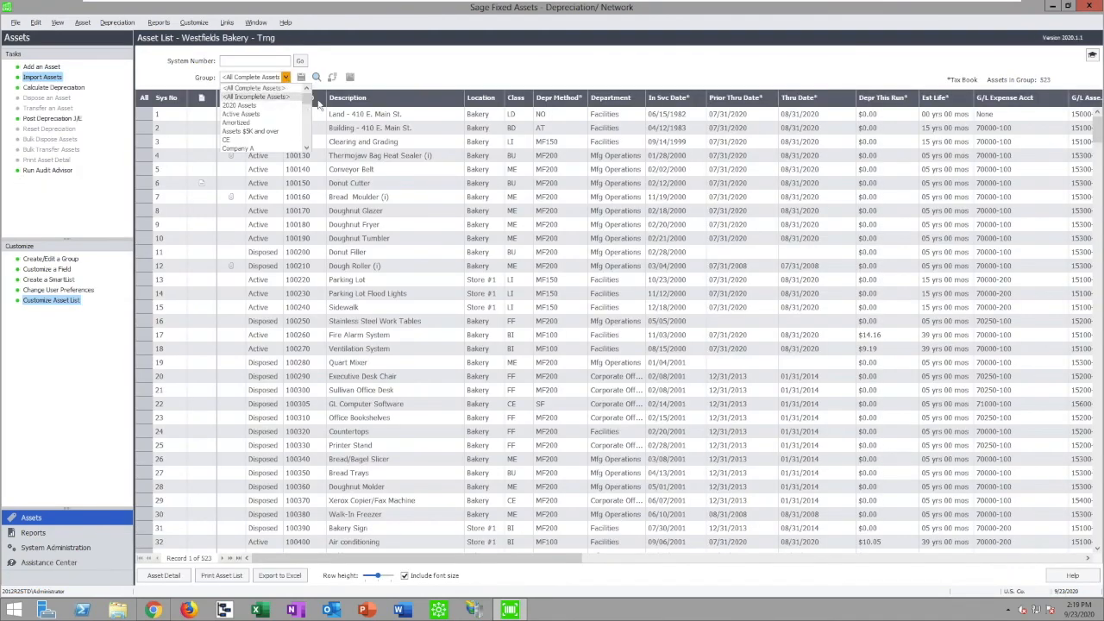
scroll(308, 130, "down", 3)
scroll(293, 129, "down", 1)
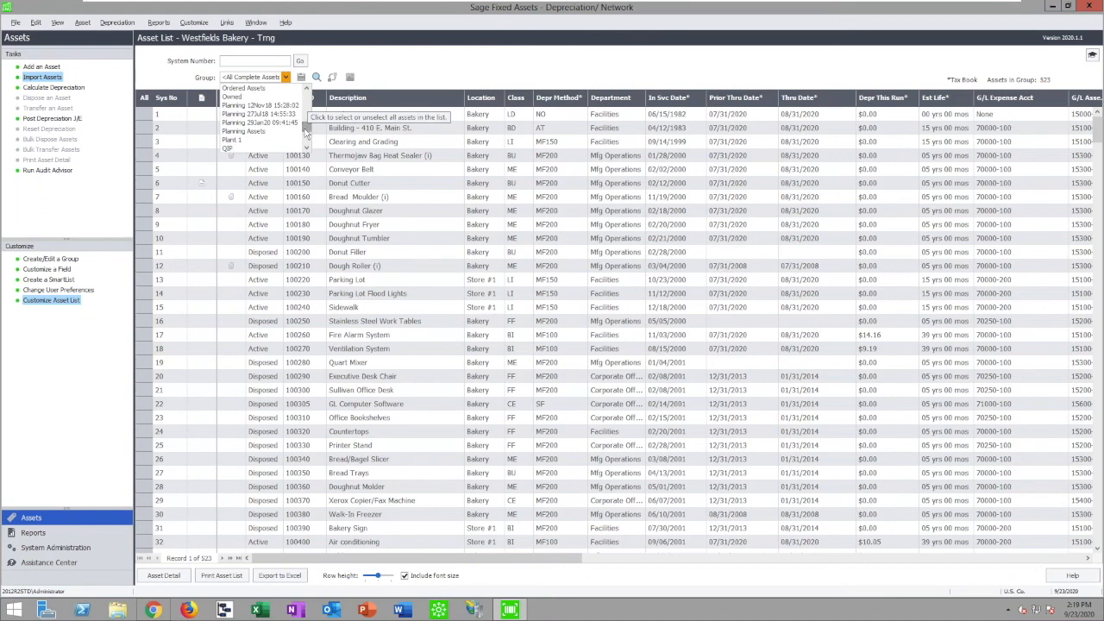
left_click(263, 123)
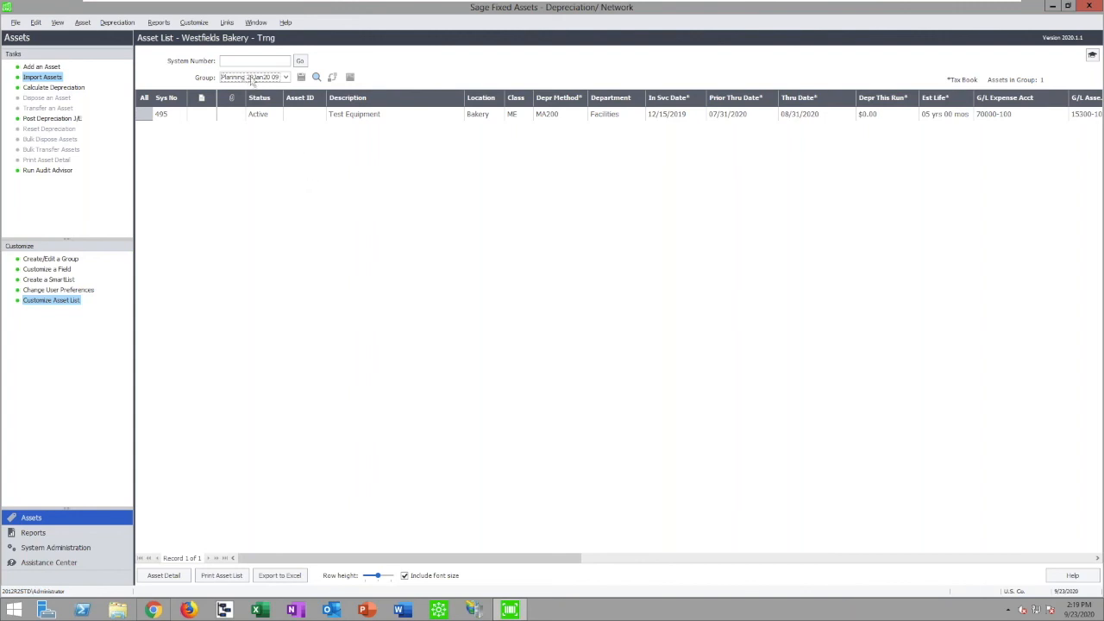
Open the Test Equipment asset and examine the Tax book's acquisition value, property type options, and depreciation method.
left_click(377, 117)
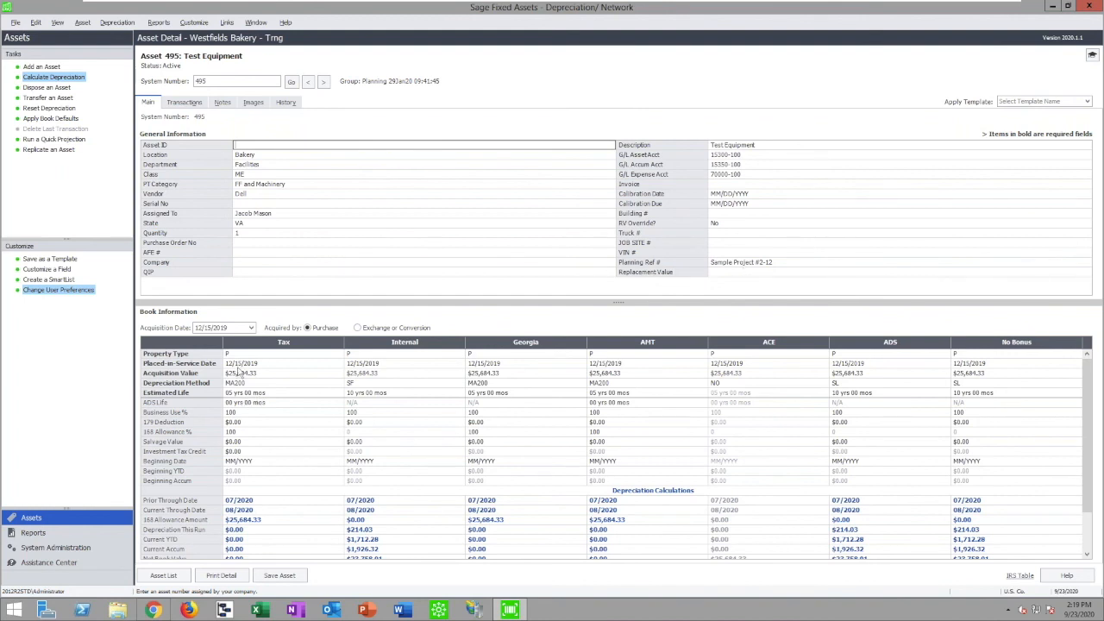
left_click(279, 373)
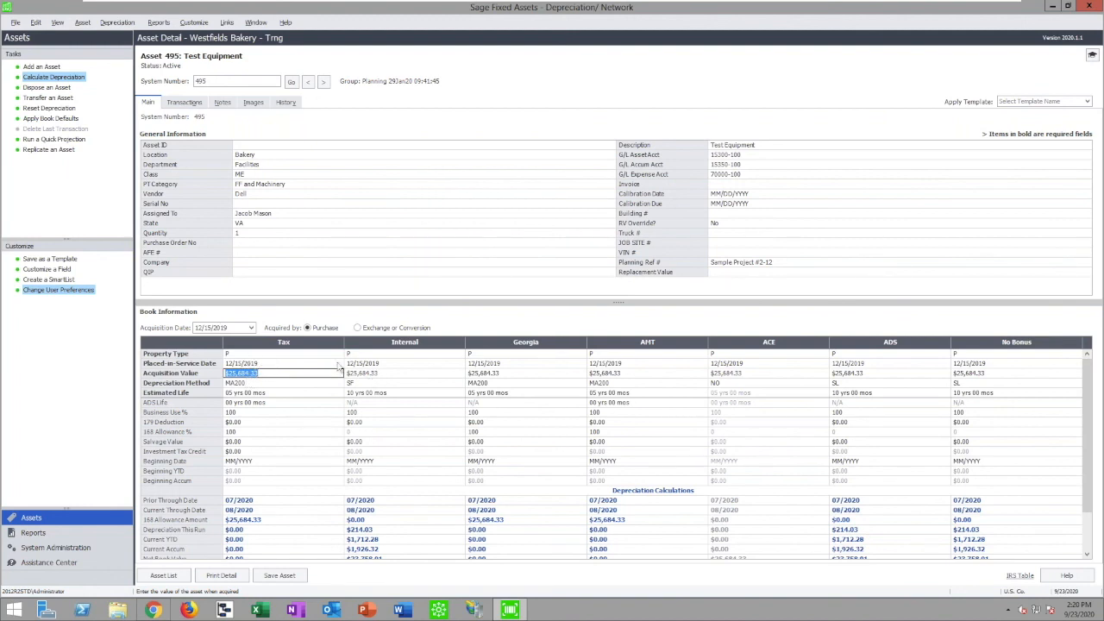
left_click(264, 358)
left_click(338, 355)
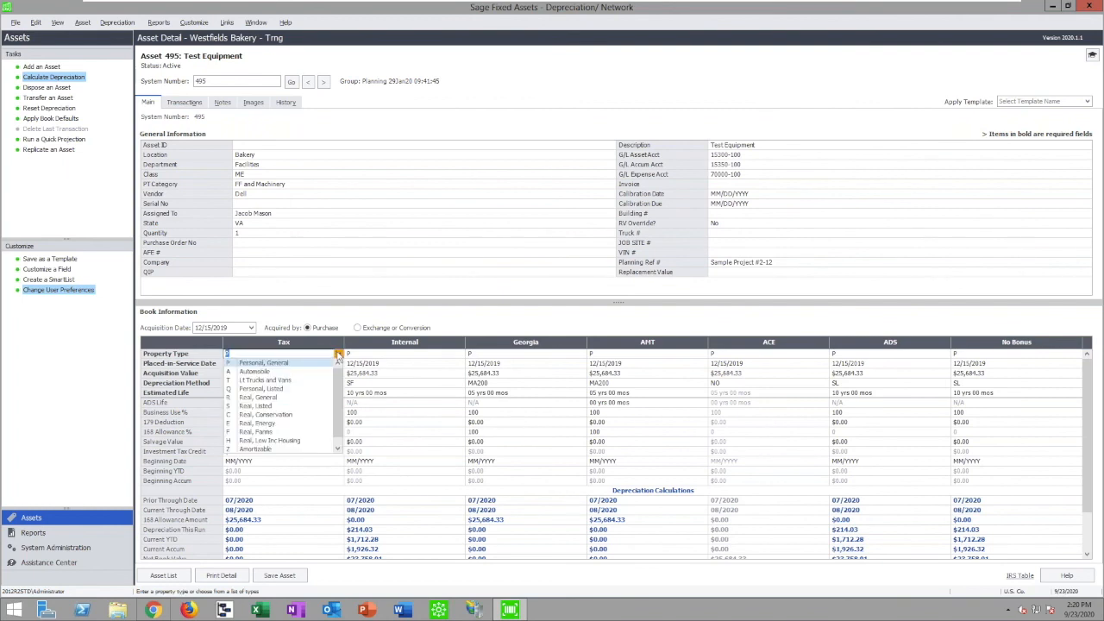
left_click(338, 354)
left_click(267, 383)
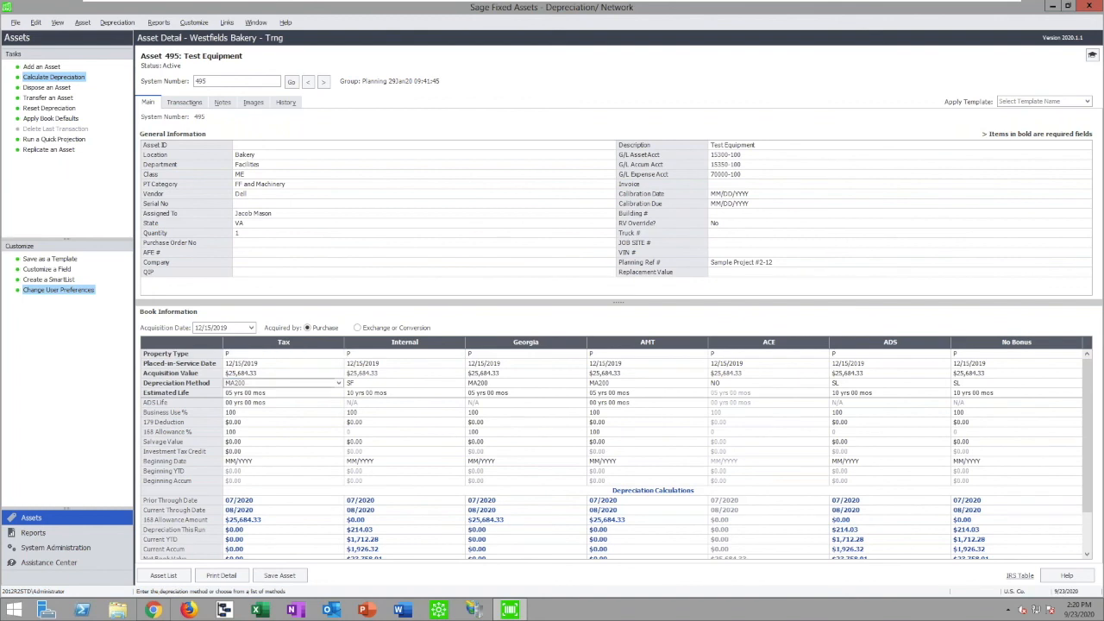
Check the asset's estimated life in the Tax and Internal books, and return to the asset list.
left_click(284, 394)
left_click(339, 393)
left_click(369, 397)
left_click(382, 397)
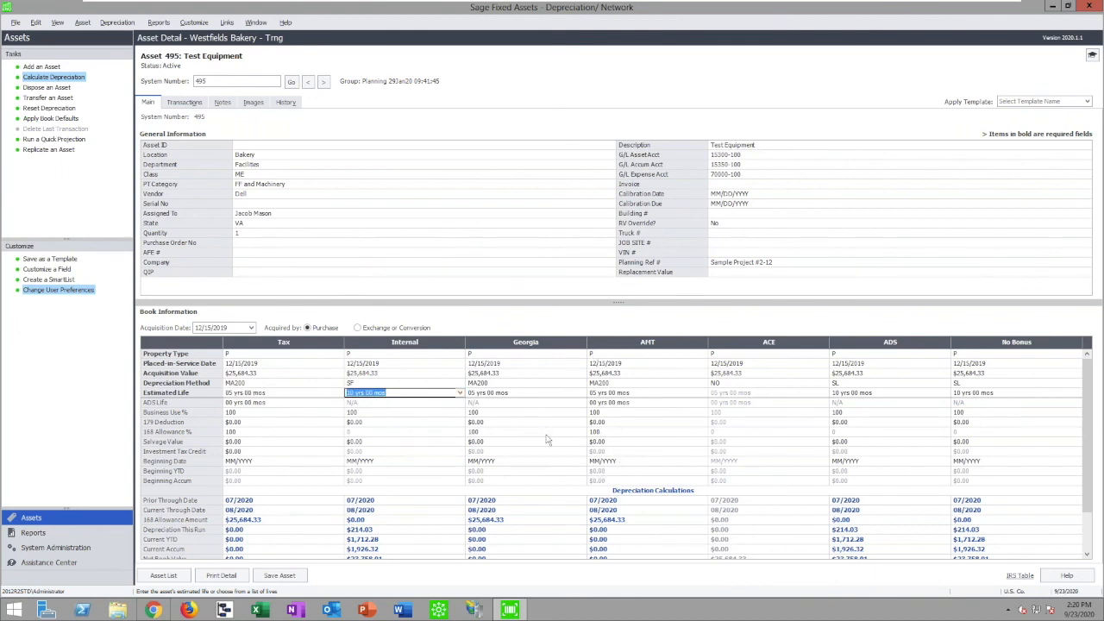
left_click(164, 575)
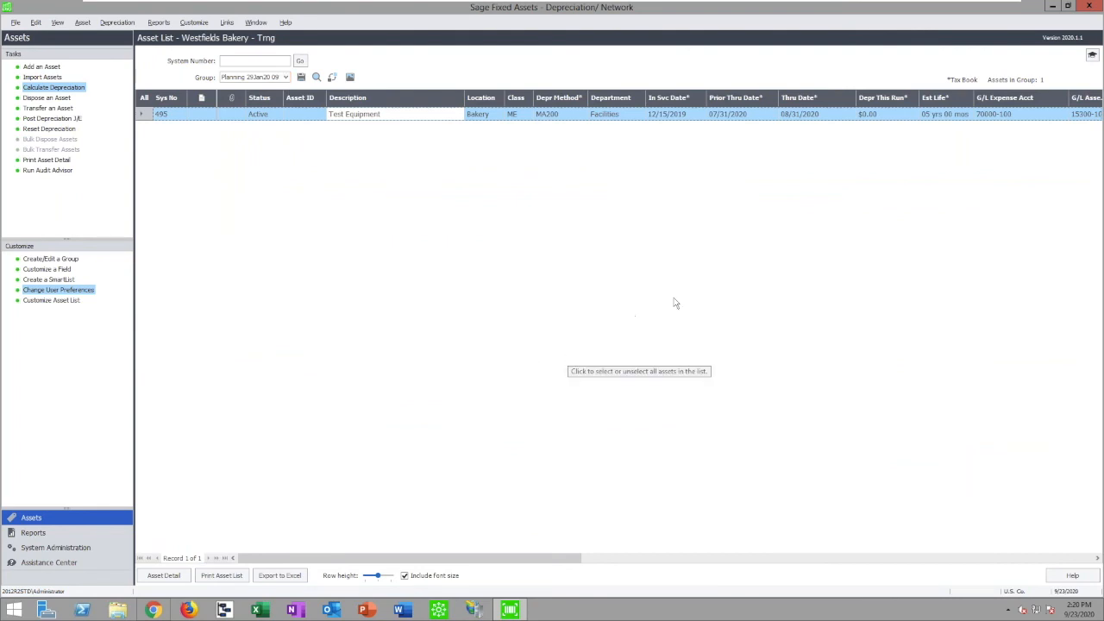
Minimize the virtual machine window to switch to the slide show, and advance it to the contact information slide.
mouse_move(1004, 6)
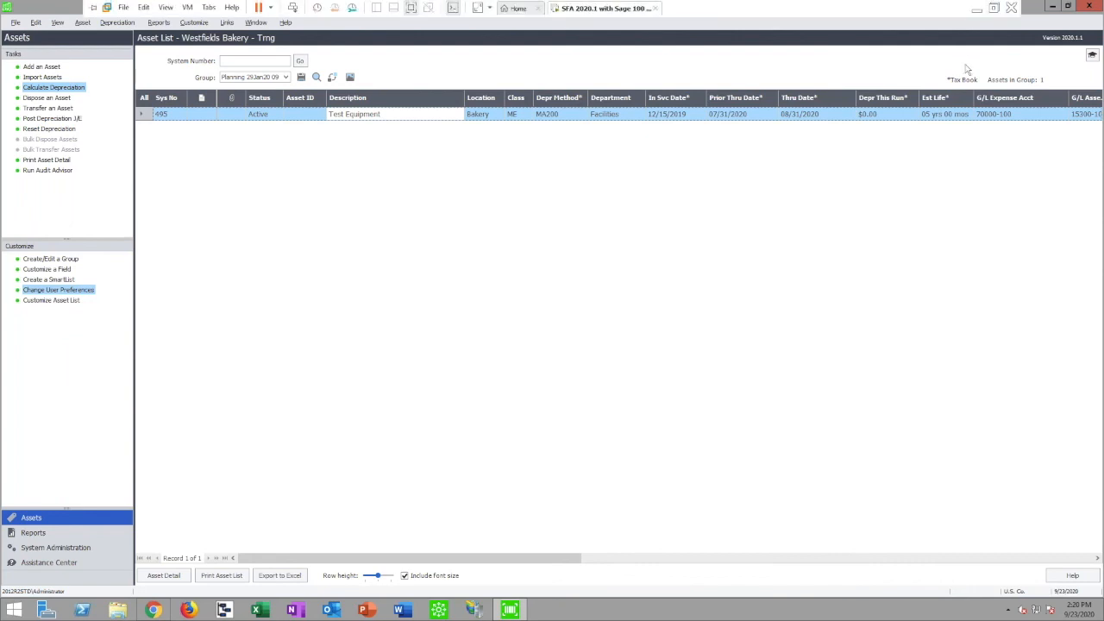
left_click(976, 10)
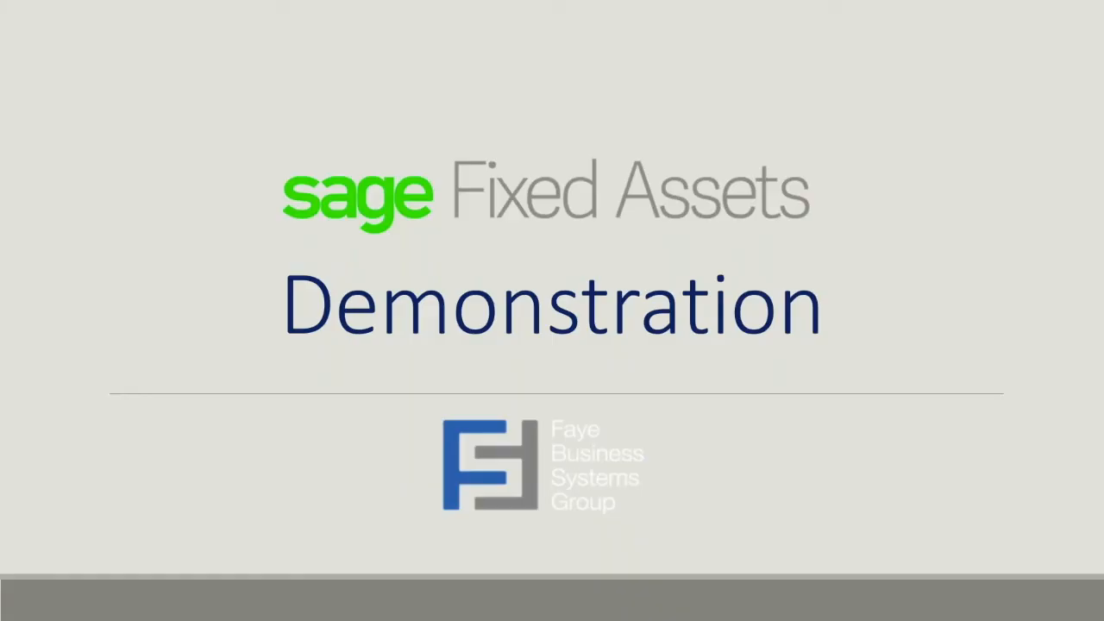
left_click(807, 239)
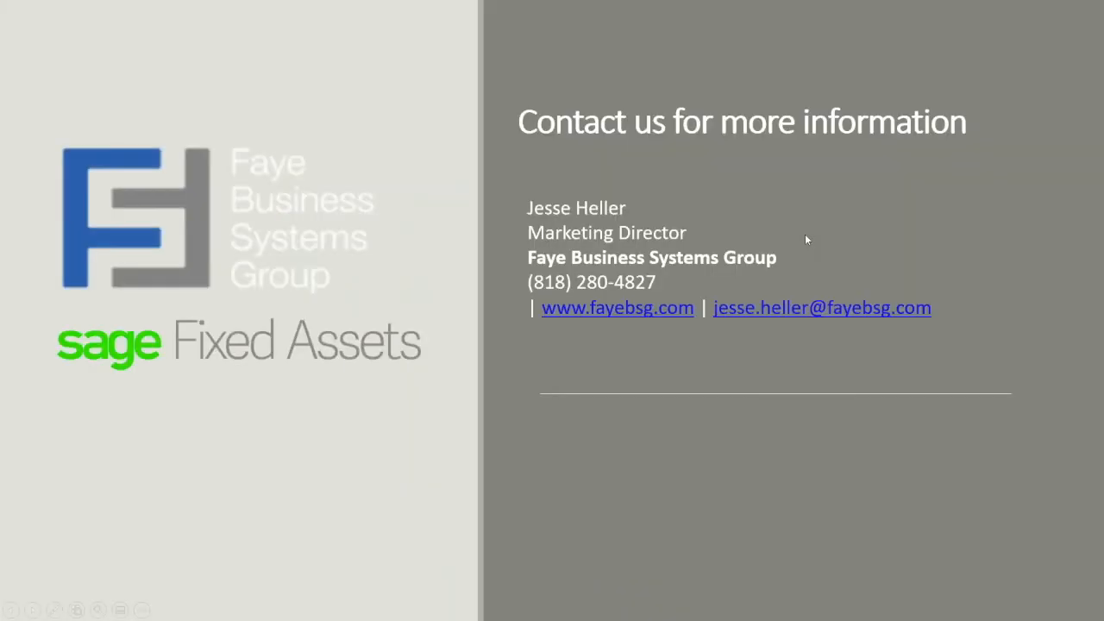